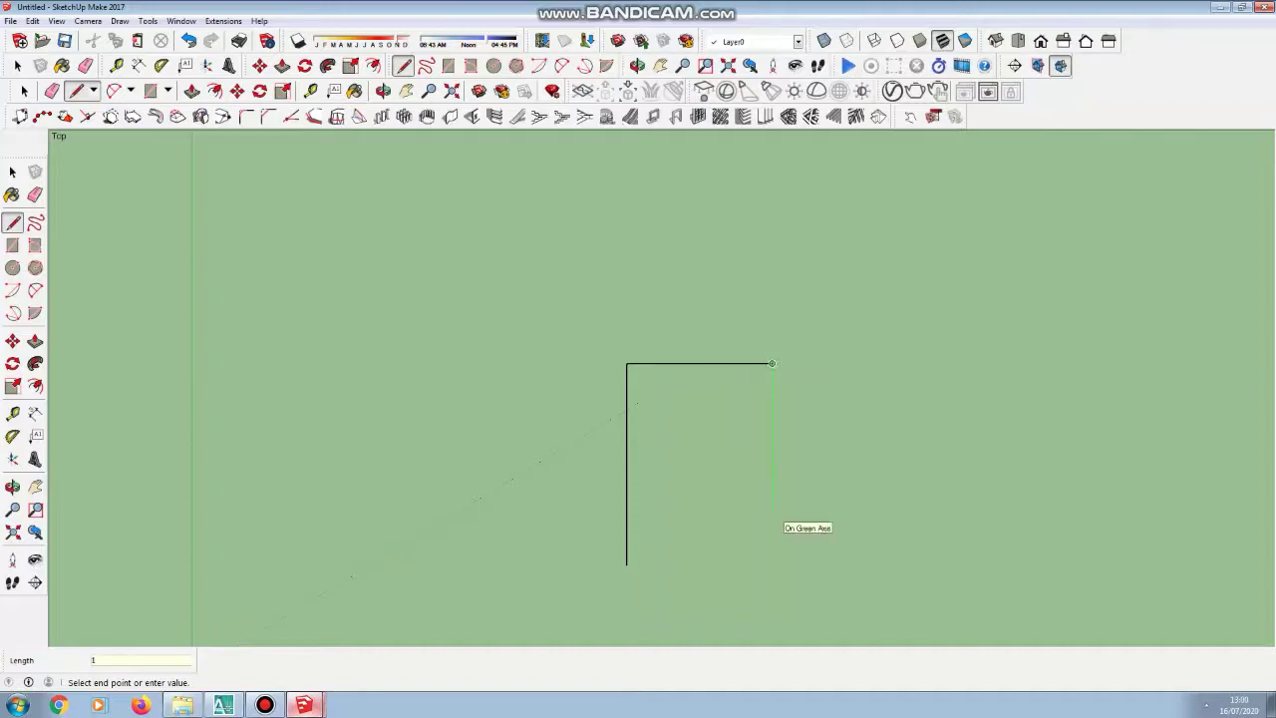
Step: Close the tall rectangle with its remaining side and lower edge, and split it with a vertical line between the horizontal edges' midpoints
left_click(772, 565)
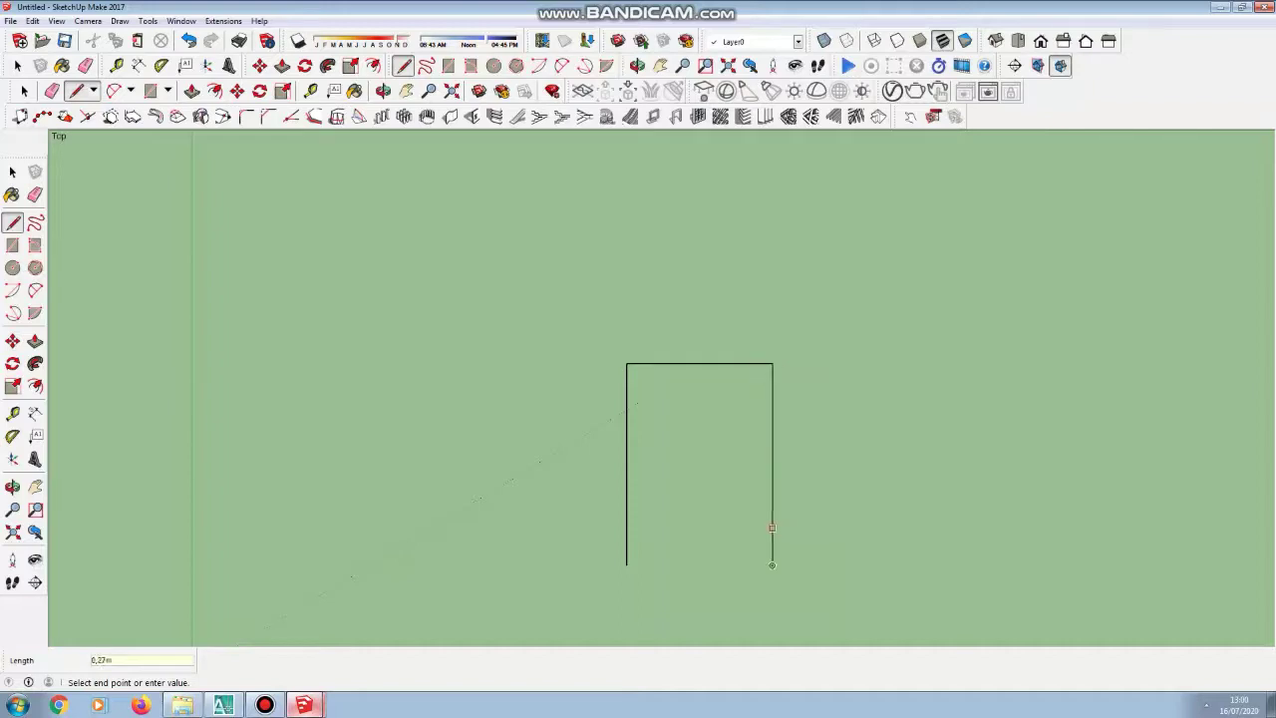
left_click(626, 566)
left_click(698, 566)
left_click(699, 364)
Step: Offset the outlines of both the left and right halves of the rectangle inward by 0,06 m
scroll(752, 584, "up", 1)
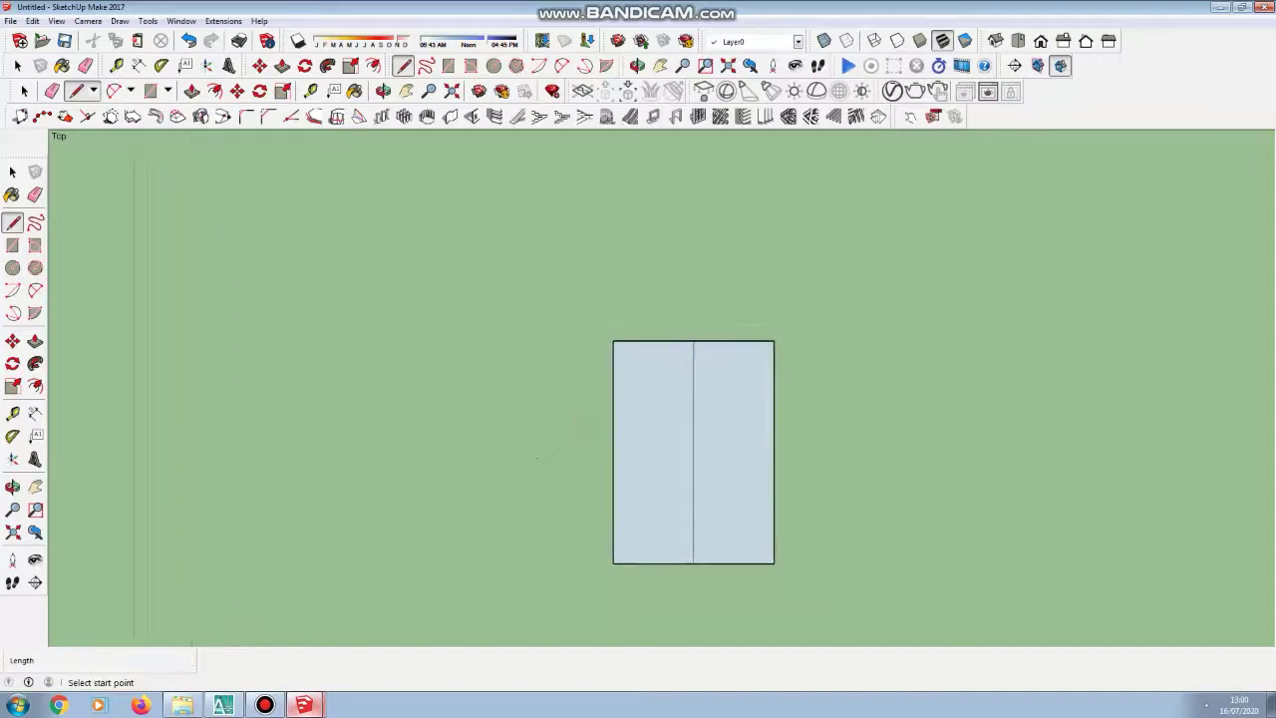
scroll(704, 526, "up", 3)
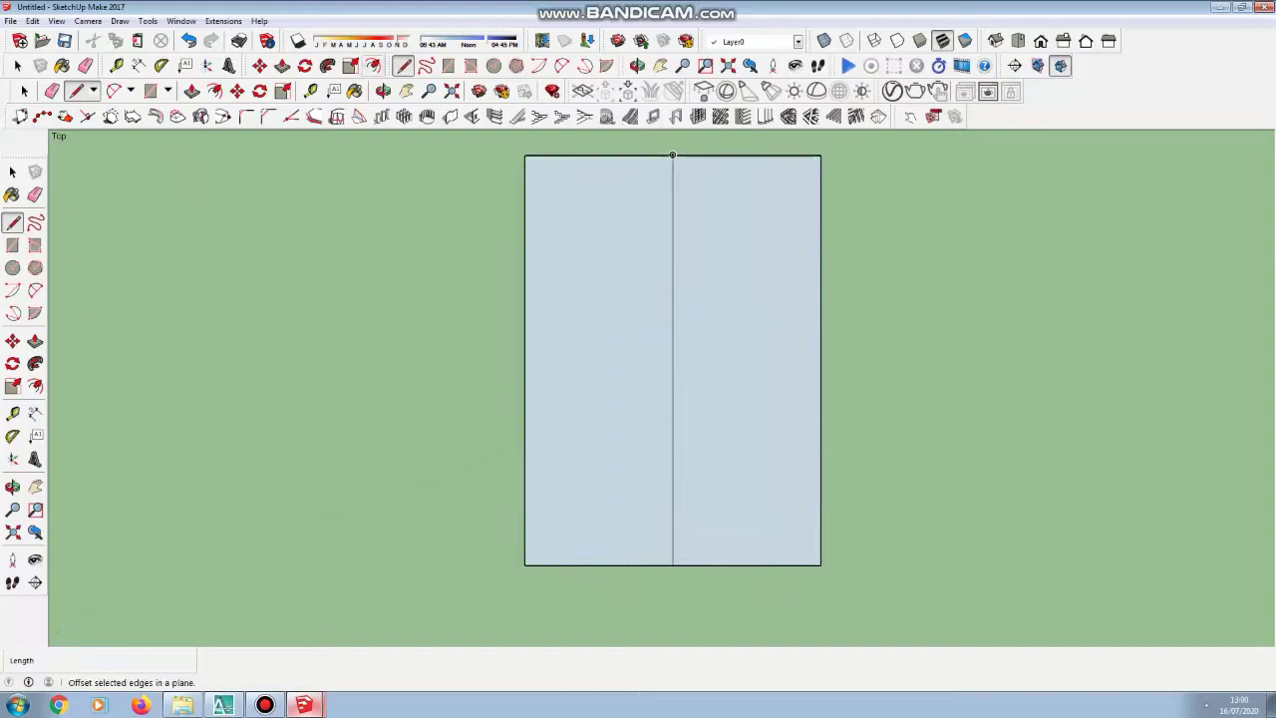
key("f")
left_click(523, 333)
type("0")
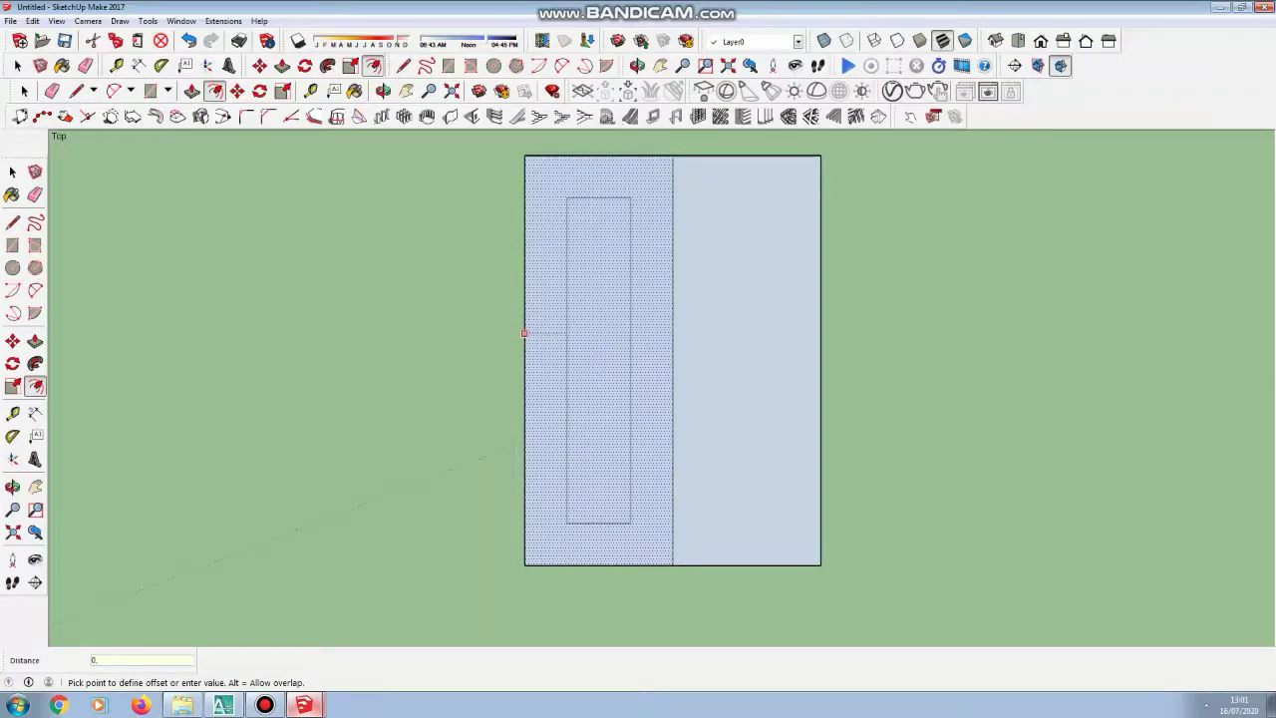
type(",06")
key("Return")
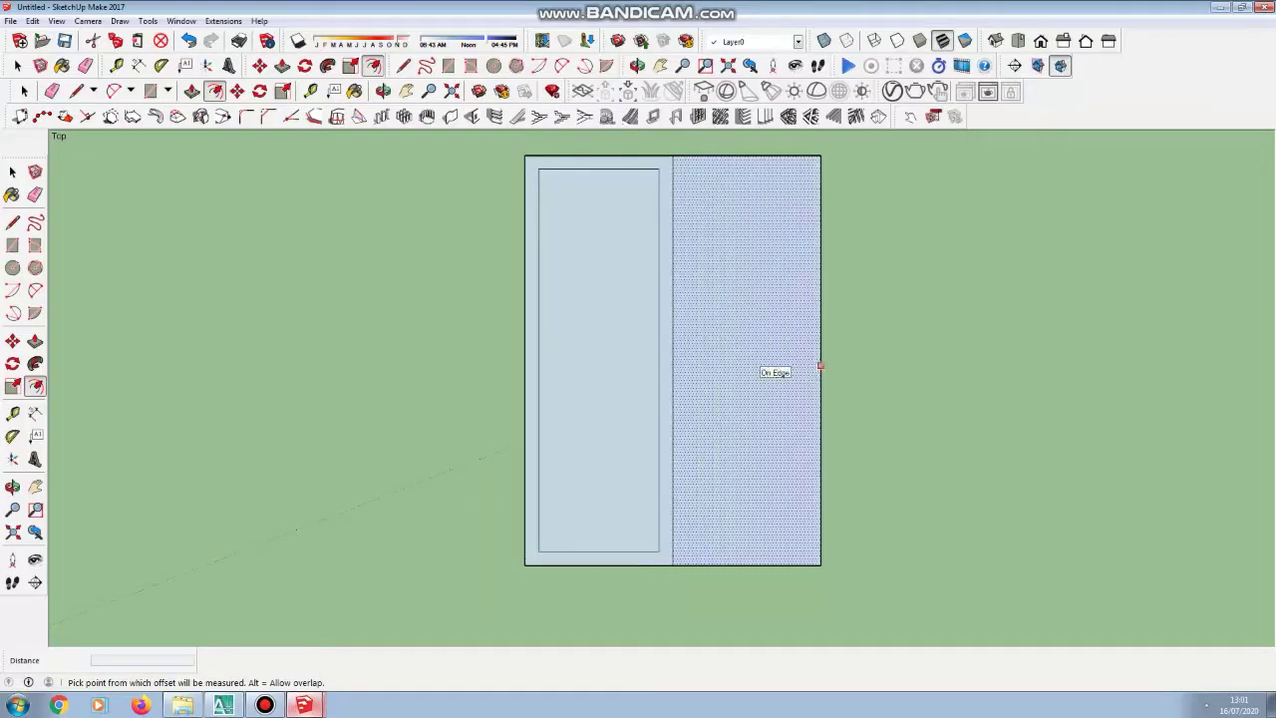
left_click(821, 366)
type("0,06")
key("Return")
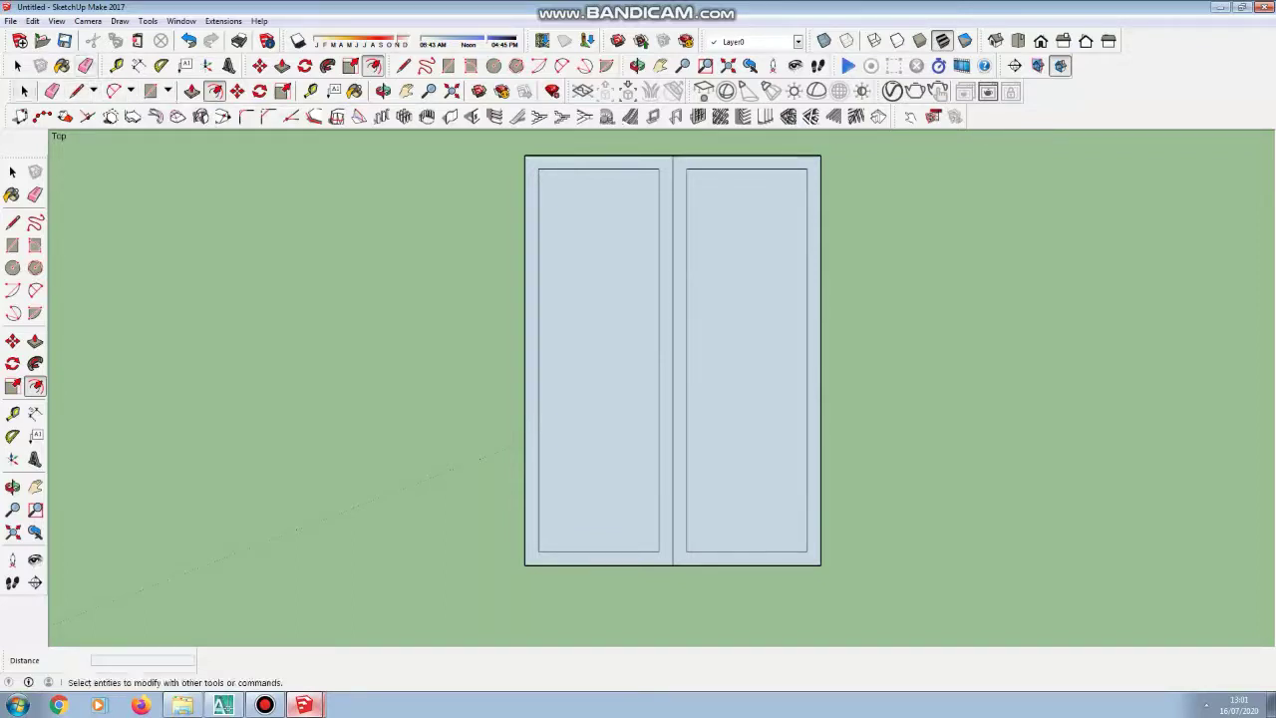
Step: Copy the vertical centre line 0,03 m to the left
key("space")
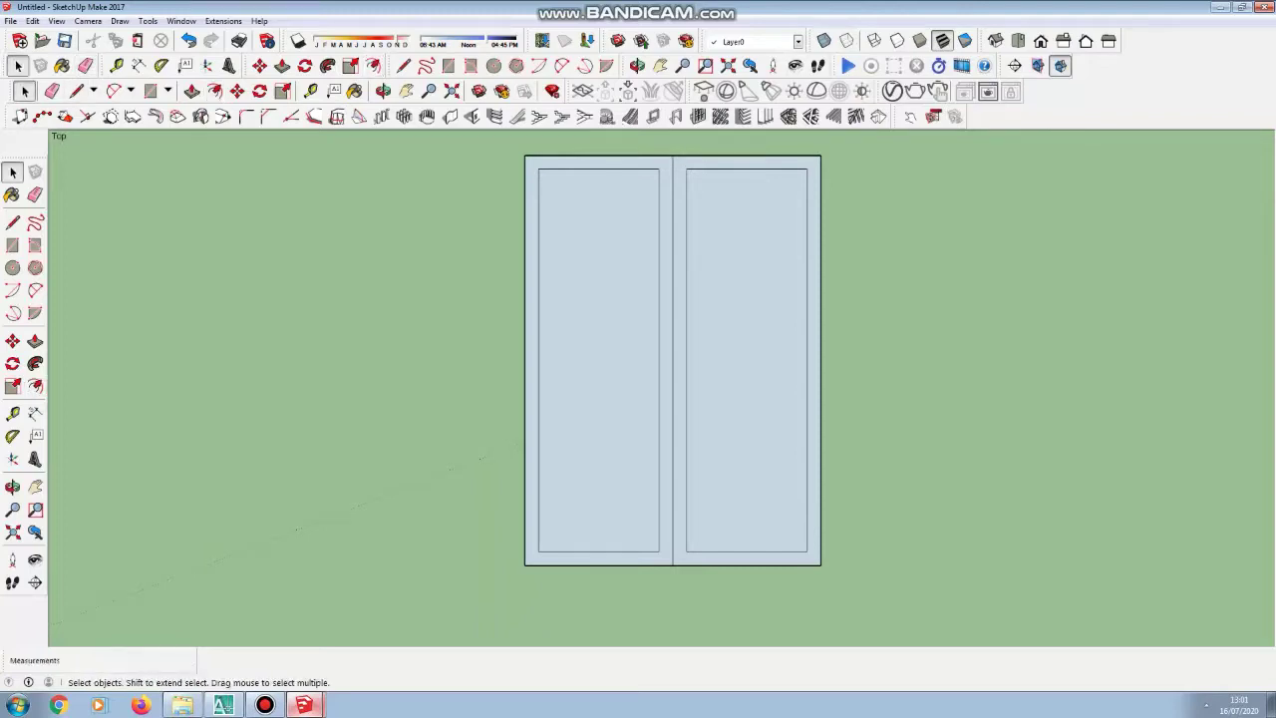
left_click(673, 160)
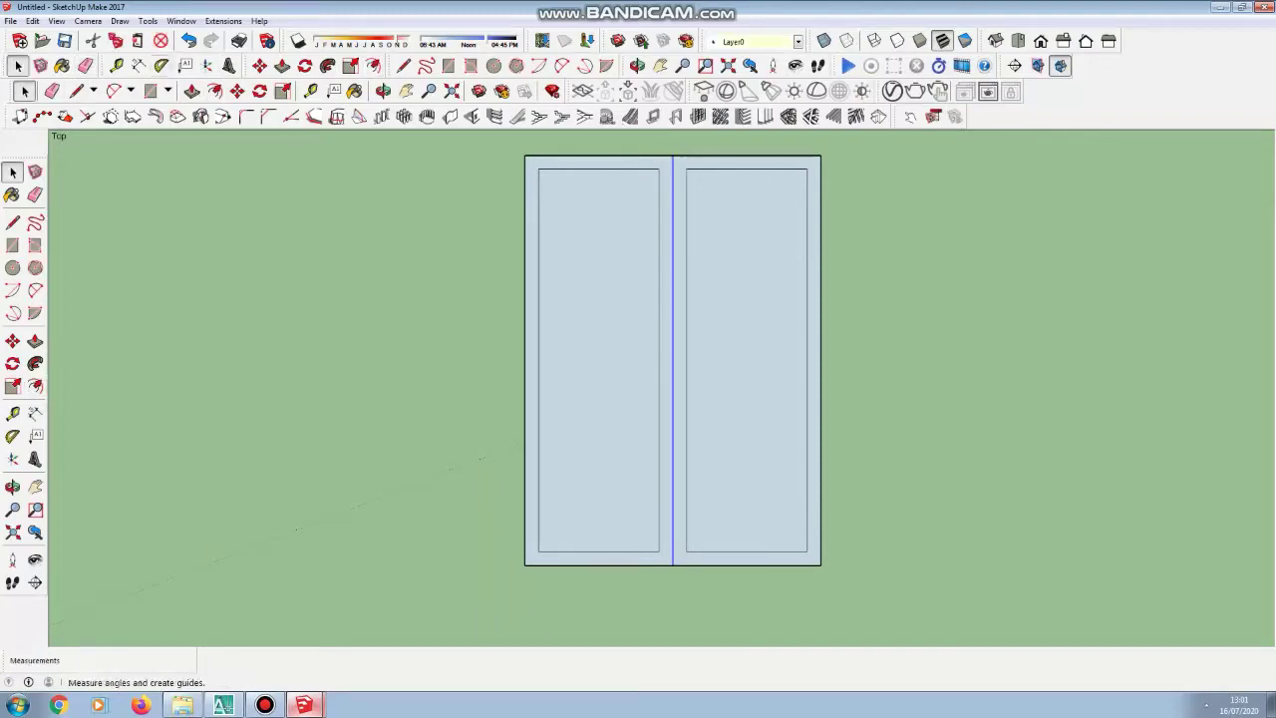
left_click(12, 341)
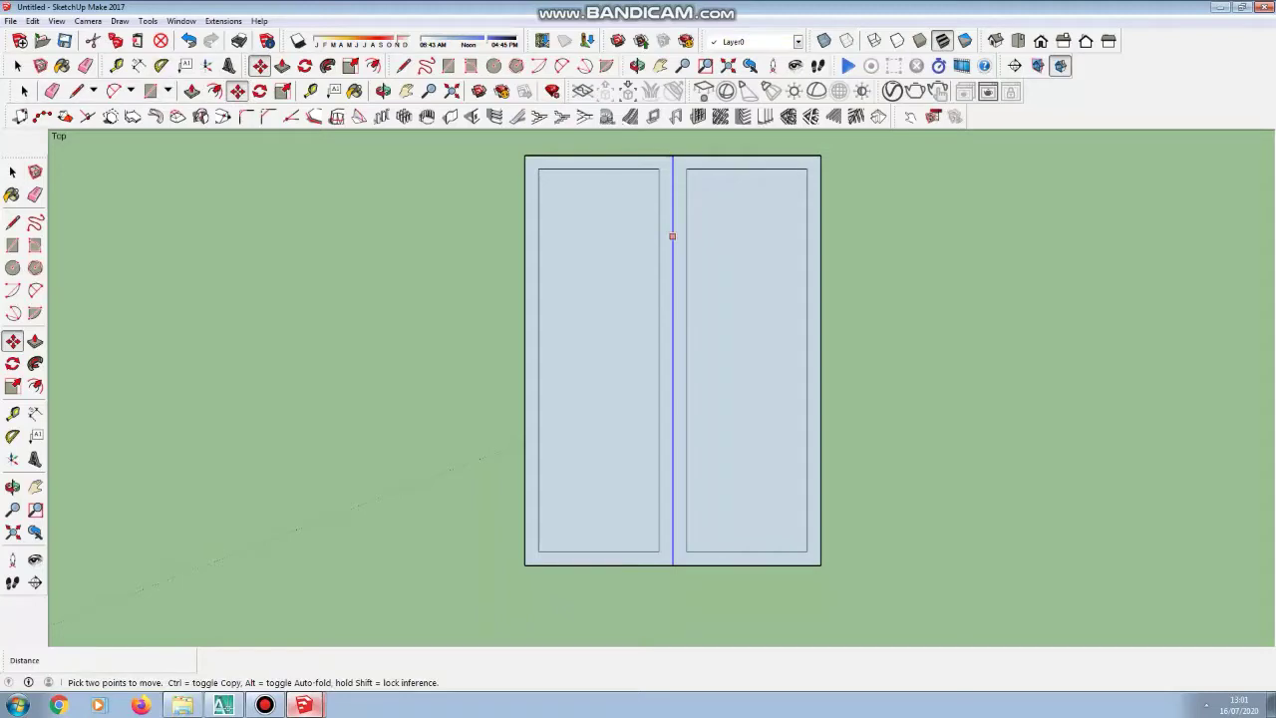
key("ctrl")
left_click(672, 236)
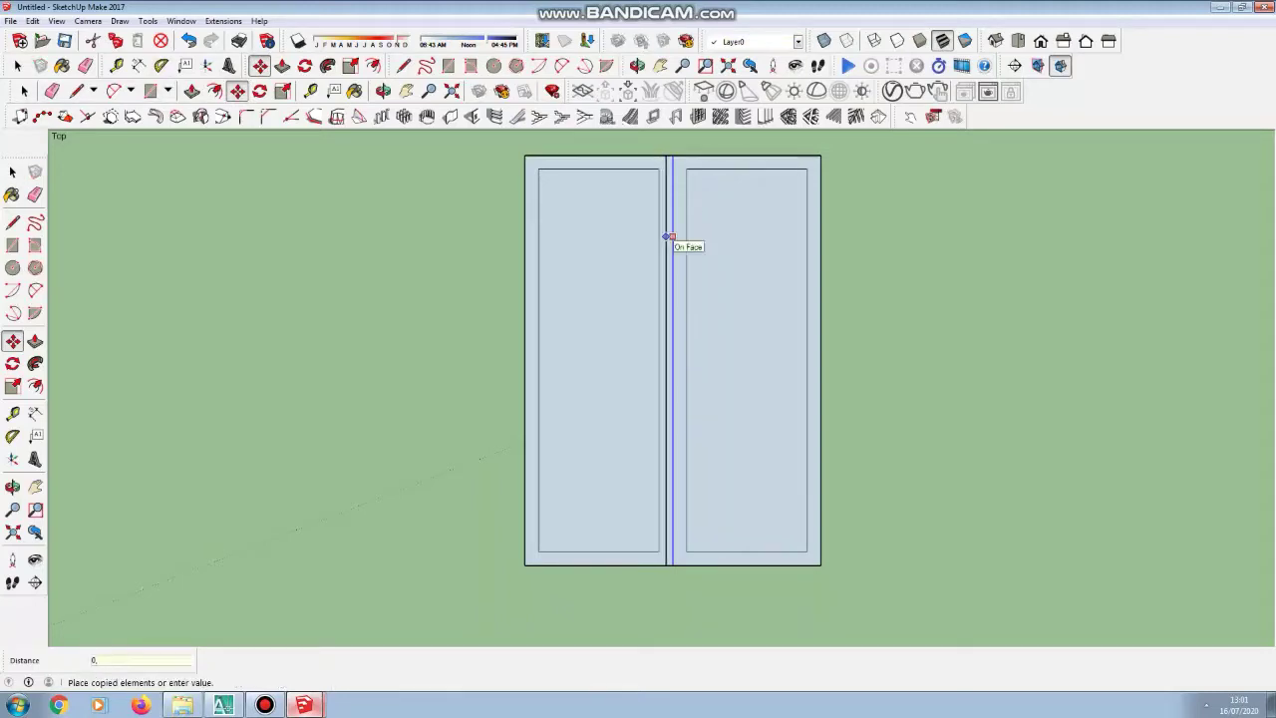
left_click(672, 239)
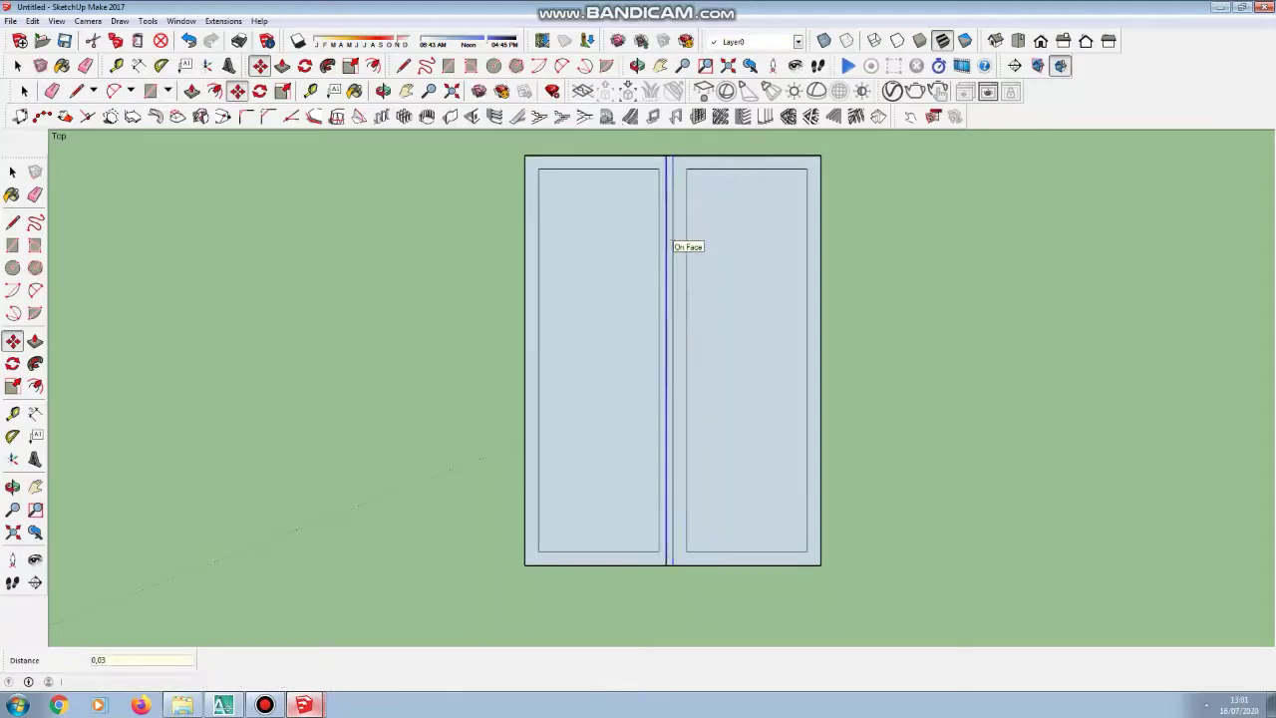
Step: Copy the vertical centre line 0,03 m to the right, matching the spacing of the left copy
scroll(672, 267, "up", 1)
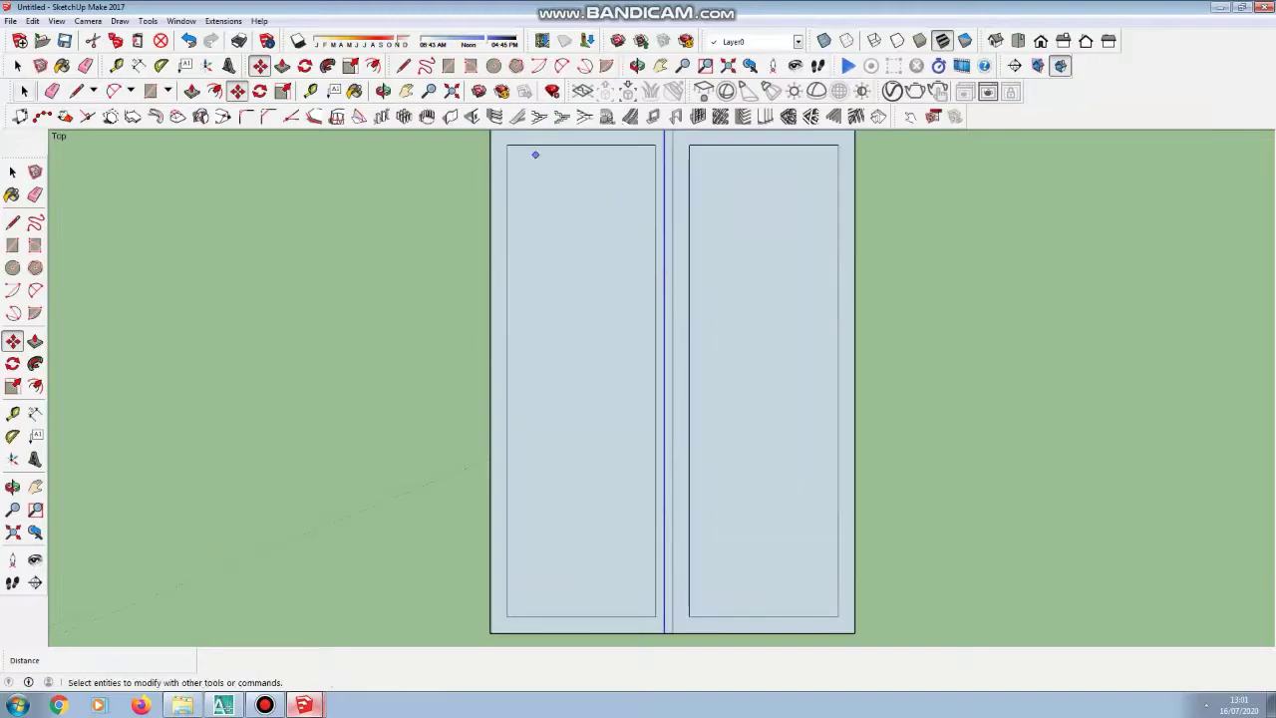
scroll(656, 244, "down", 1)
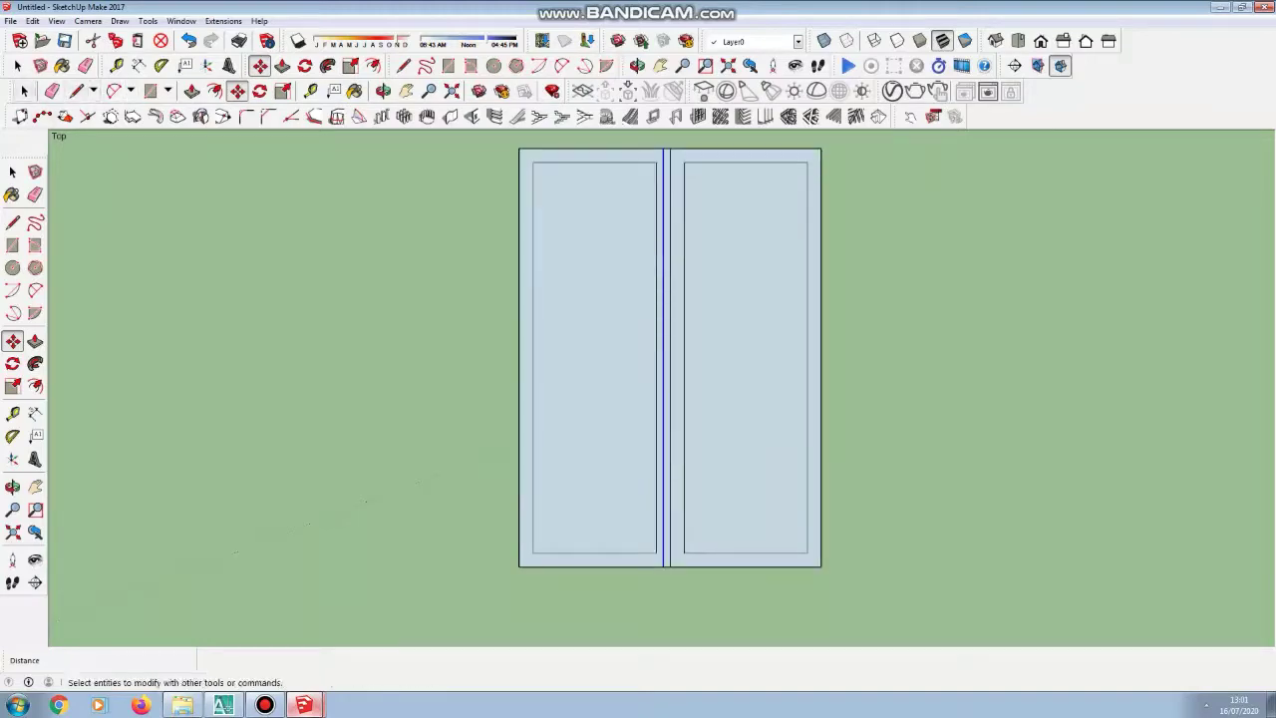
left_click(24, 91)
left_click_drag(665, 141, 676, 575)
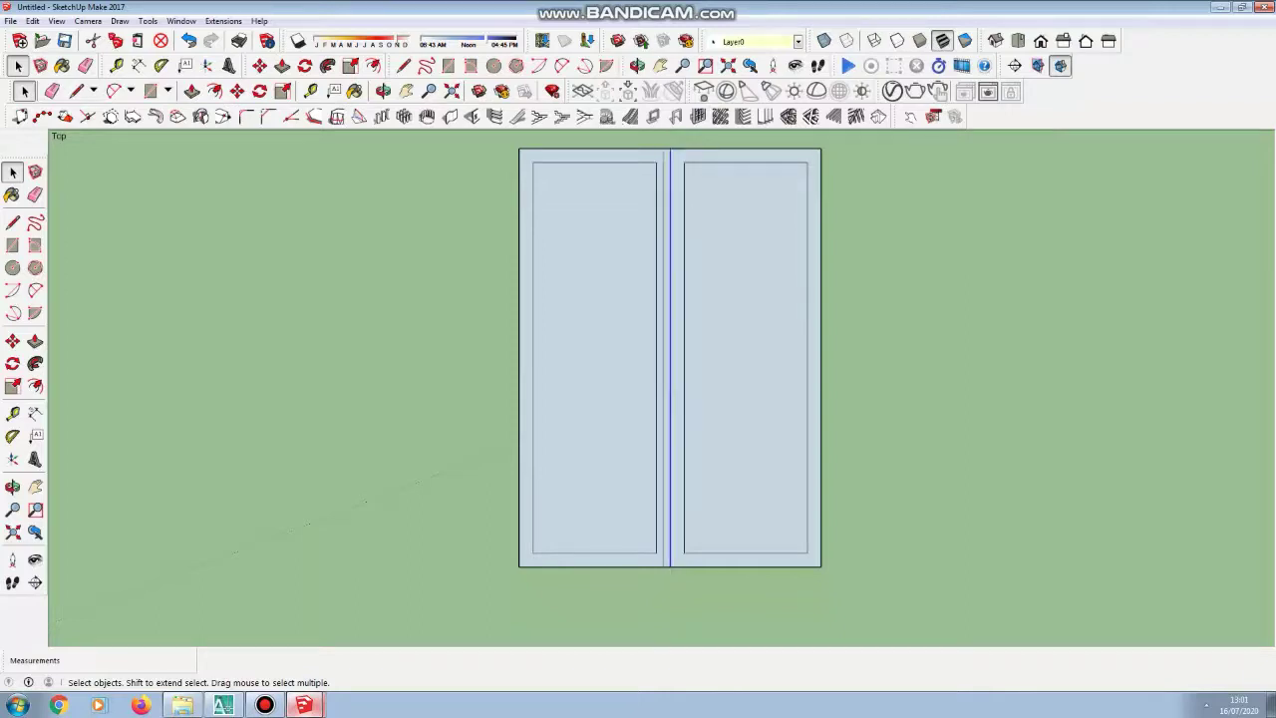
key("m")
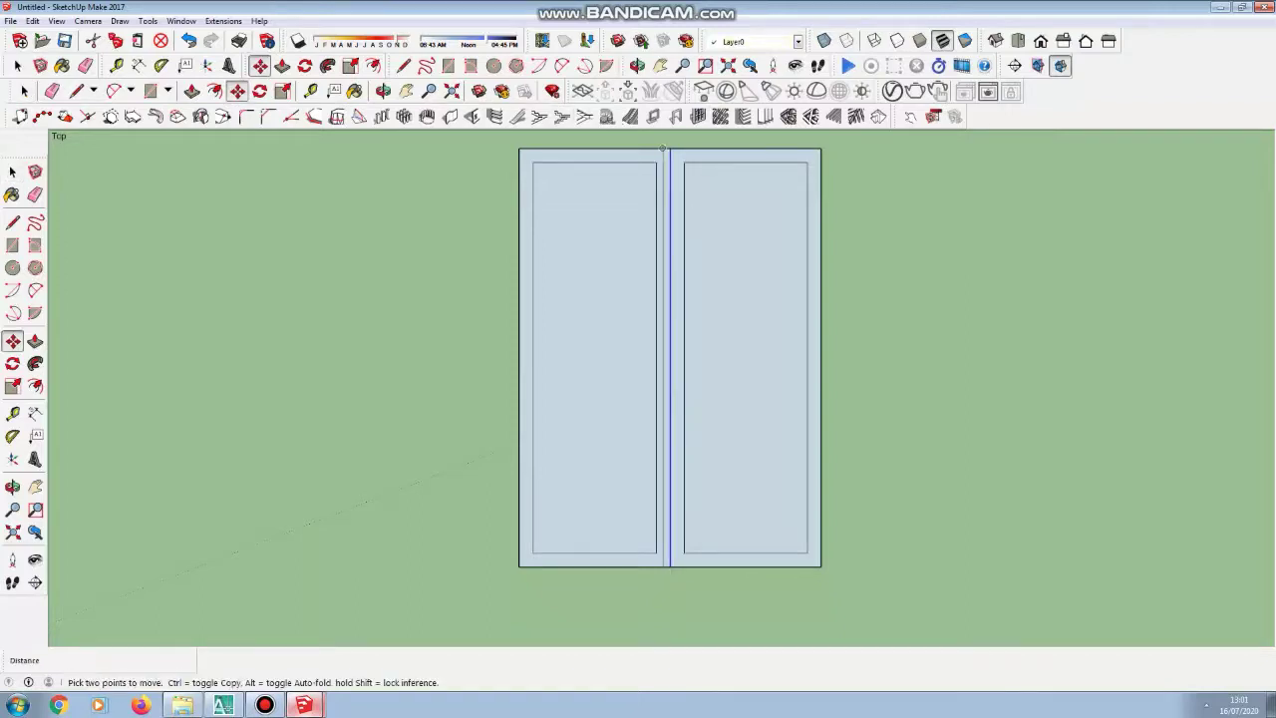
key("ctrl")
left_click(662, 148)
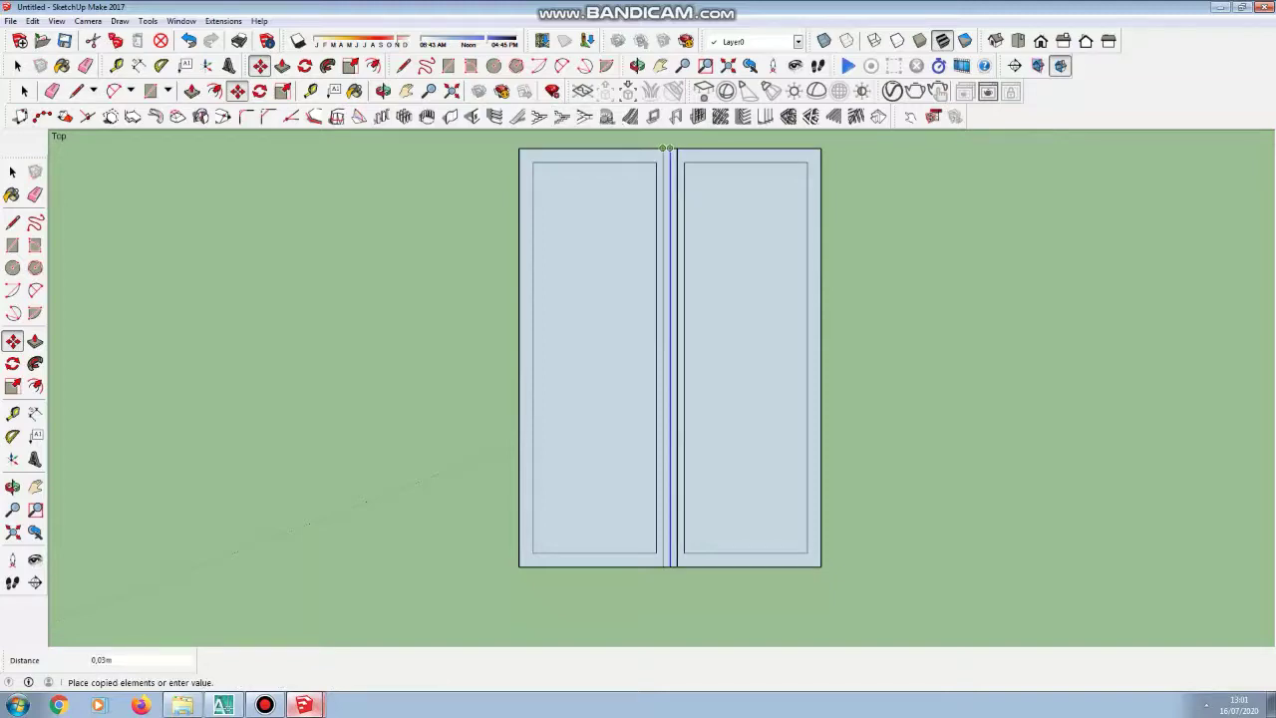
scroll(663, 147, "up", 2)
left_click(674, 147)
Step: Draw short horizontal lines extending the two inner rectangles' upper and lower edges to the copied lines beside the centre
scroll(563, 135, "down", 1)
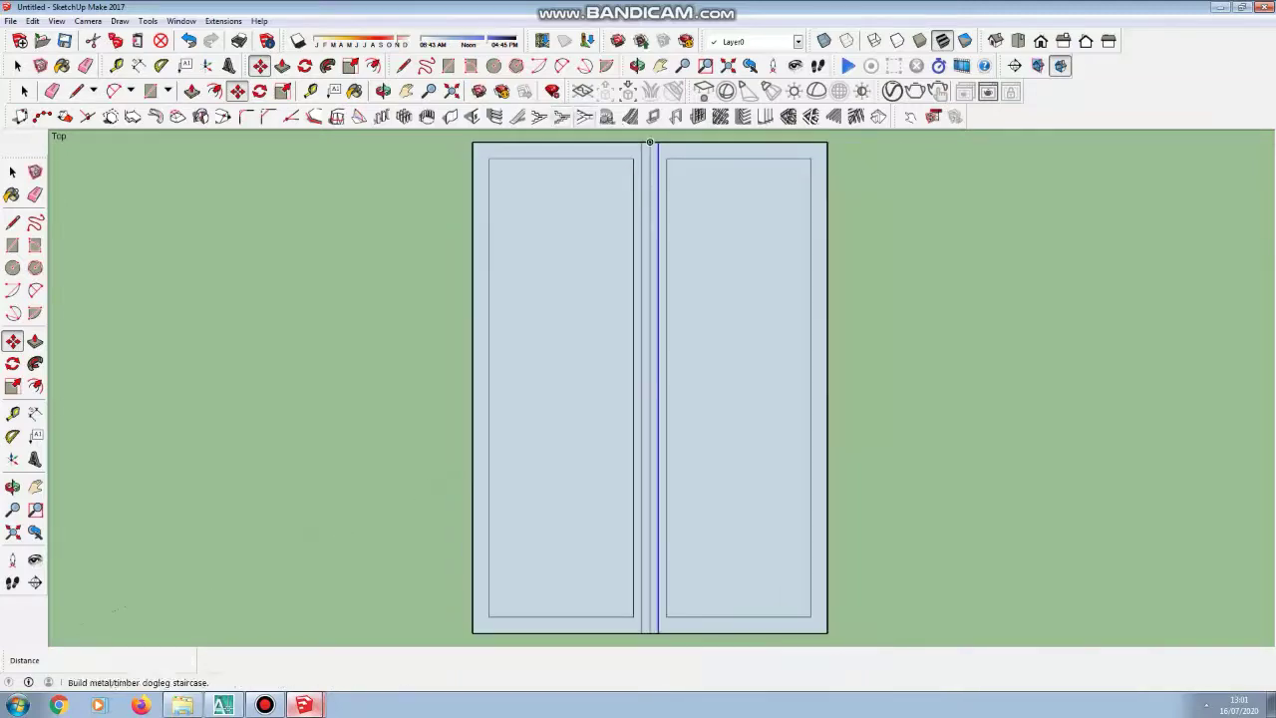
left_click(75, 91)
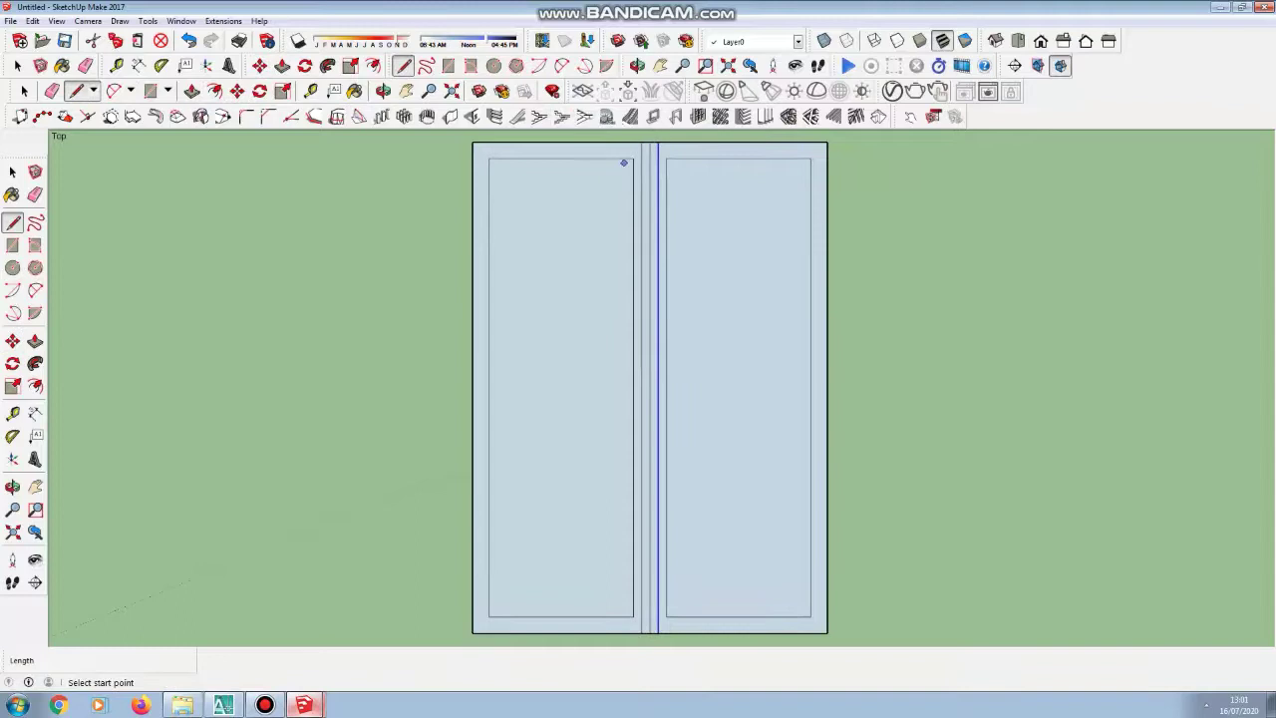
left_click(632, 157)
left_click(641, 157)
scroll(644, 163, "down", 1)
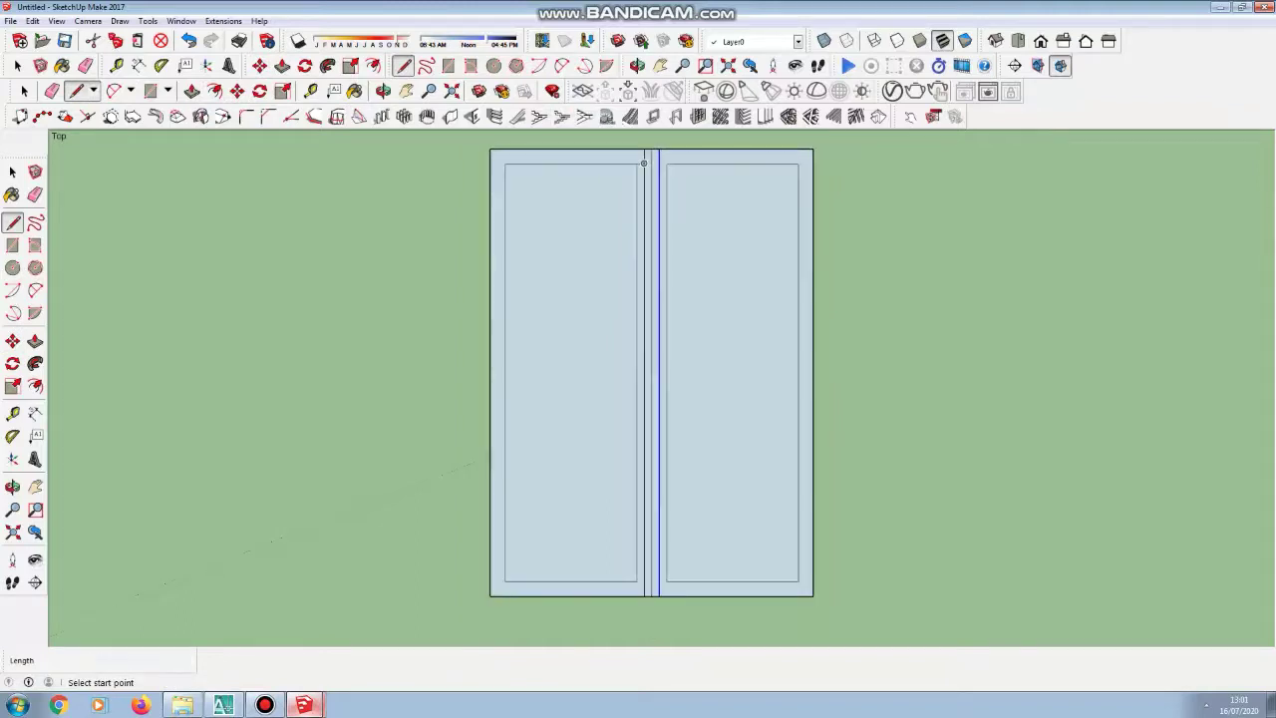
left_click(636, 582)
scroll(636, 581, "up", 1)
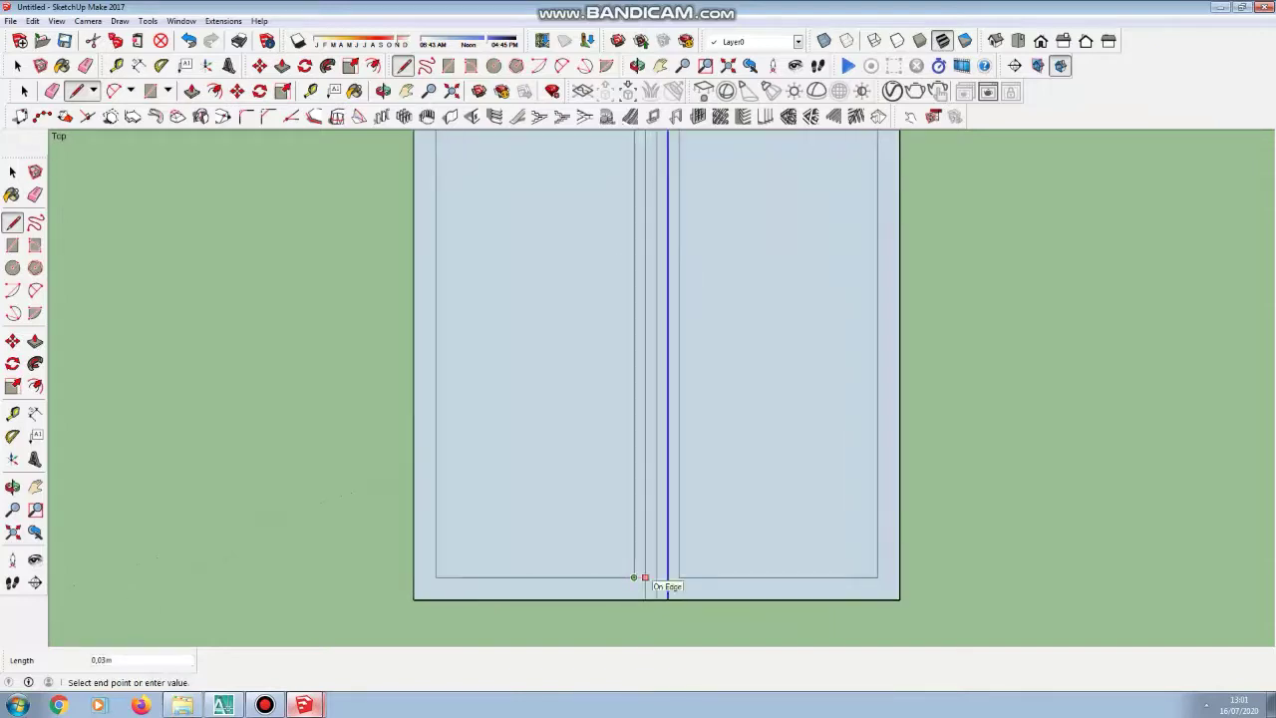
left_click(643, 581)
left_click(666, 577)
left_click(678, 577)
scroll(653, 570, "down", 2)
scroll(660, 215, "up", 2)
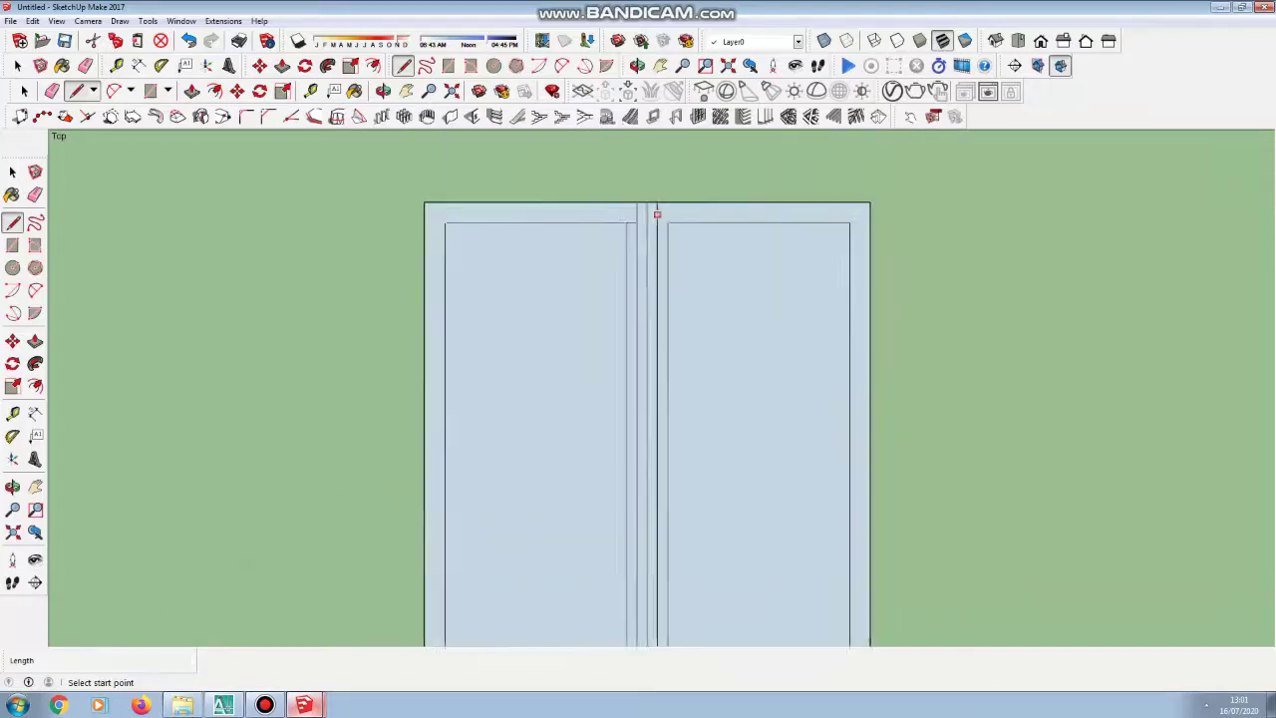
left_click(668, 223)
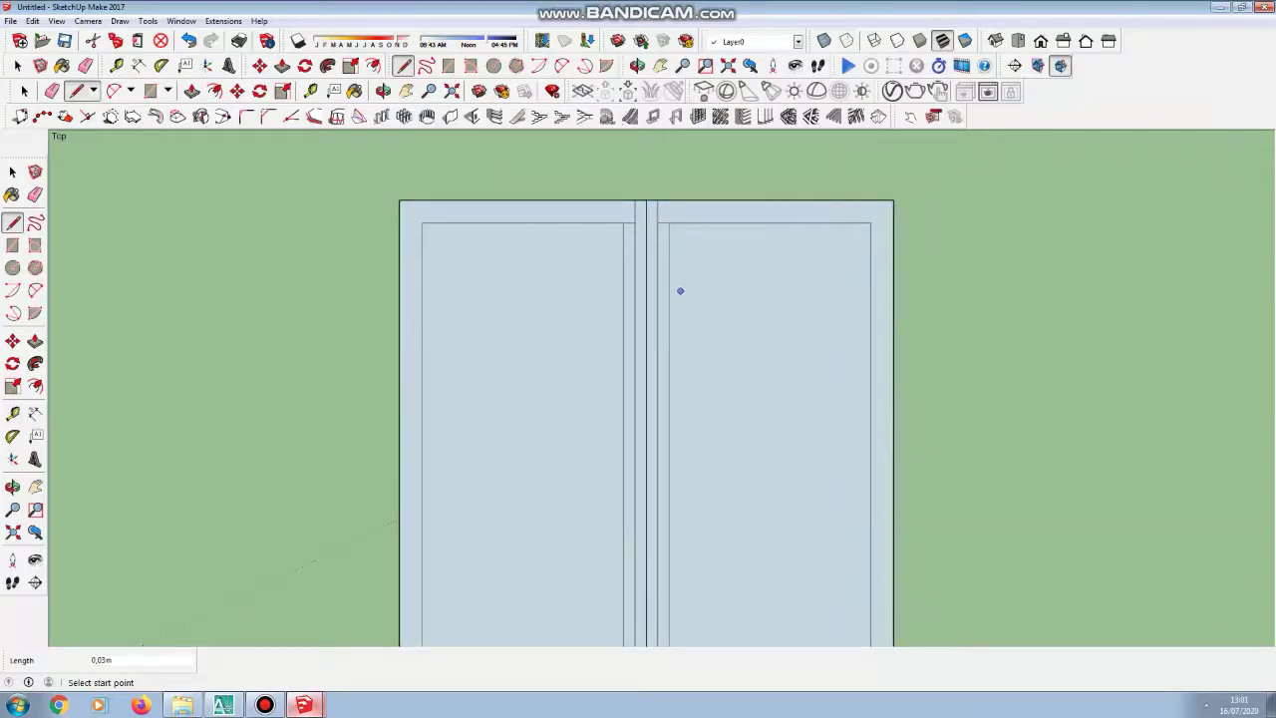
Step: Erase the centre line, the old inner vertical edges and the stubs crossing the frame, leaving a single mullion between the two panels
left_click(85, 66)
left_click(624, 379)
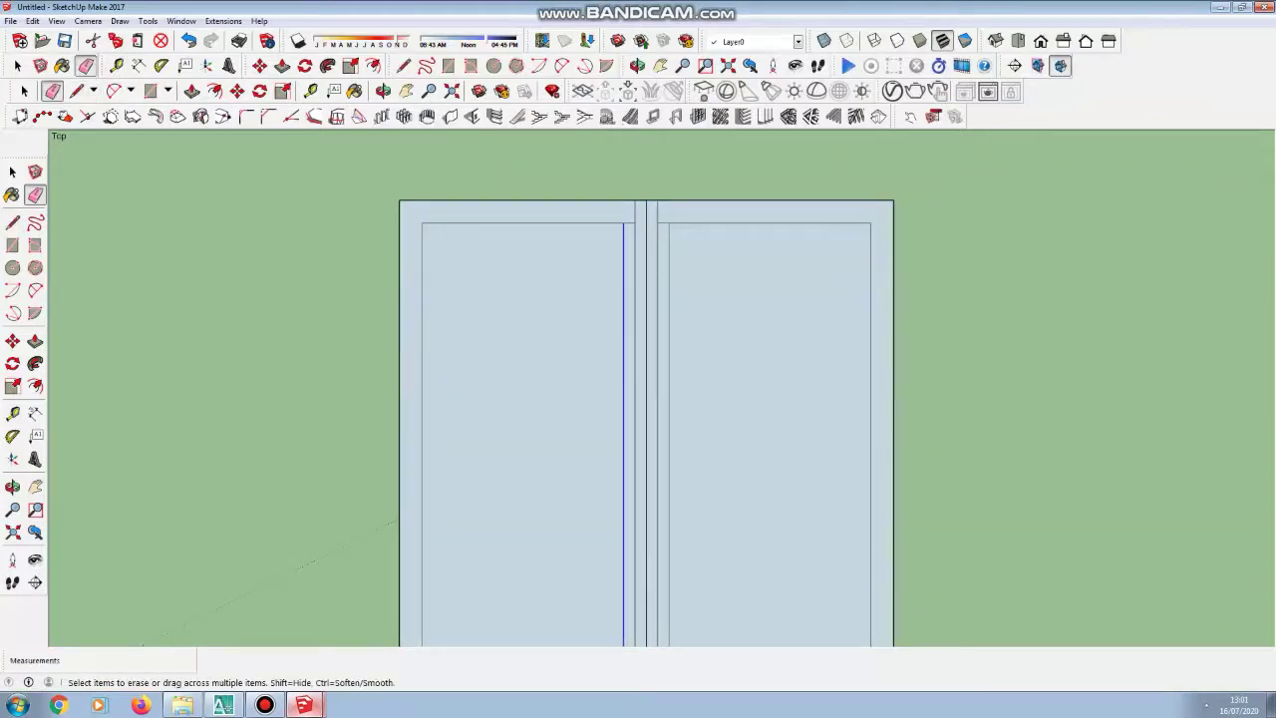
left_click(635, 211)
left_click(647, 299)
left_click(658, 212)
left_click(669, 259)
scroll(634, 217, "down", 3)
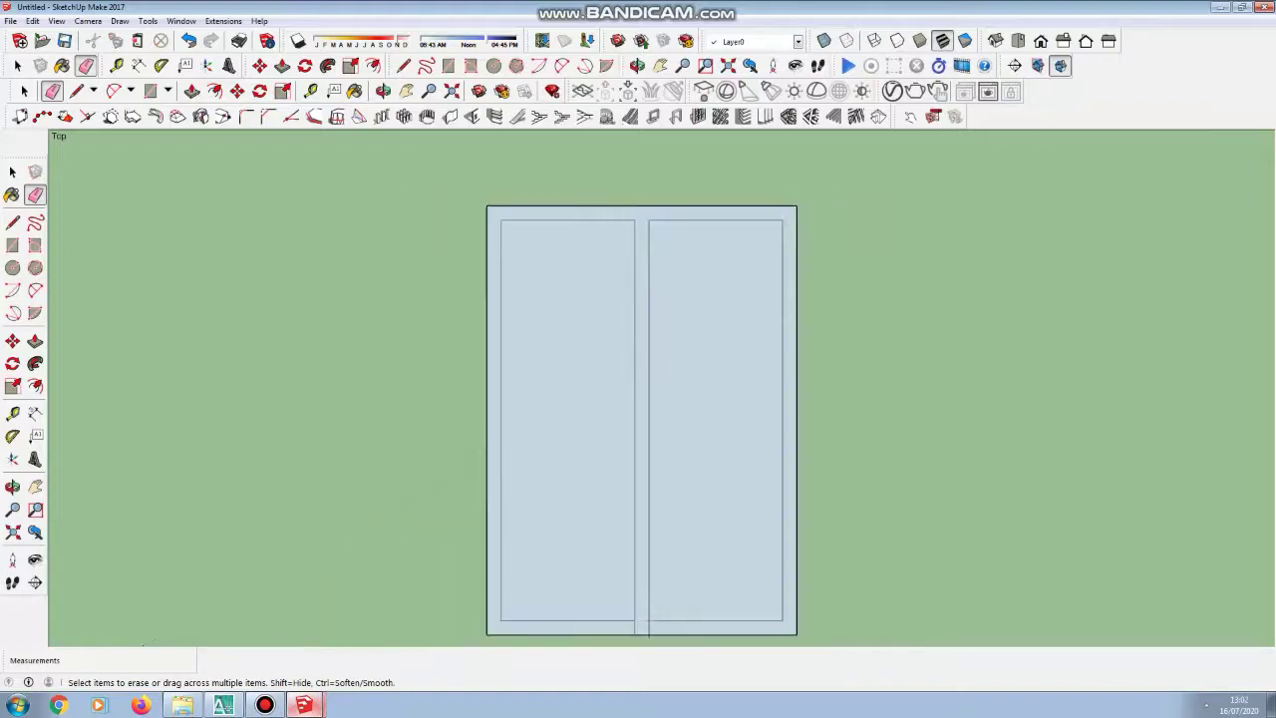
scroll(639, 628, "up", 2)
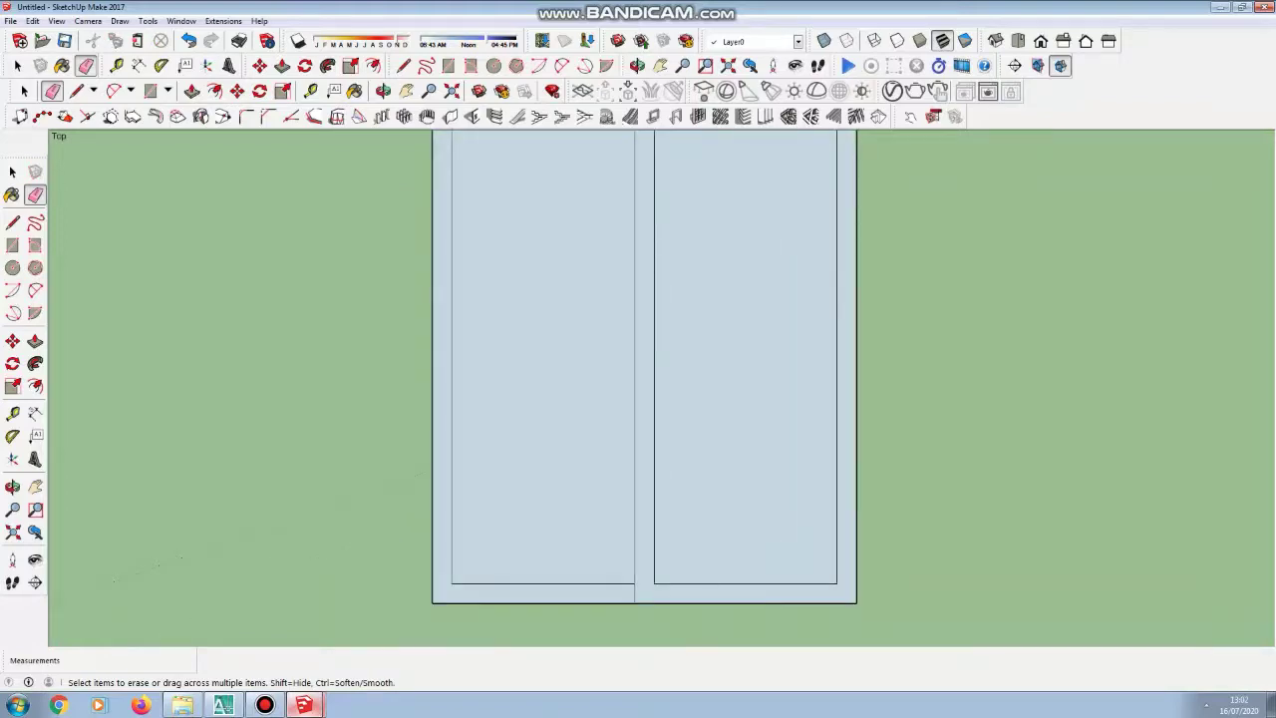
scroll(613, 598, "down", 1)
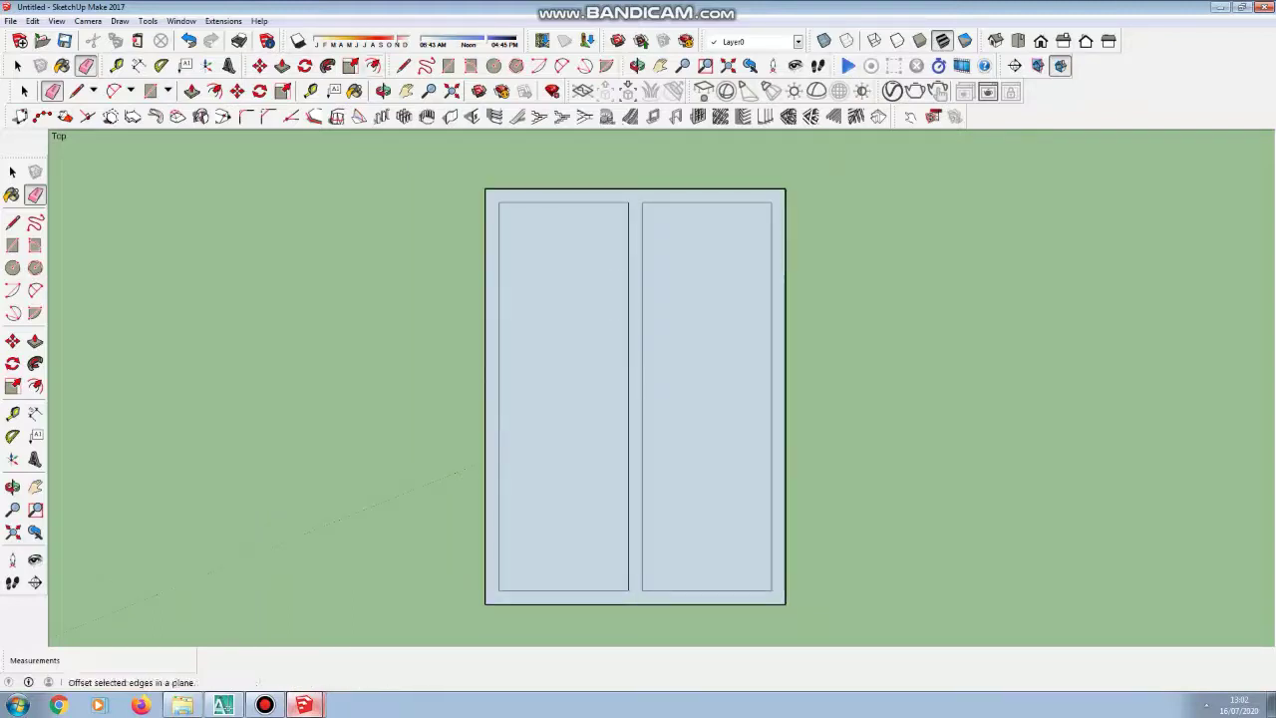
Step: Offset the outlines of both inner panels inward by 0,12 m
key("f")
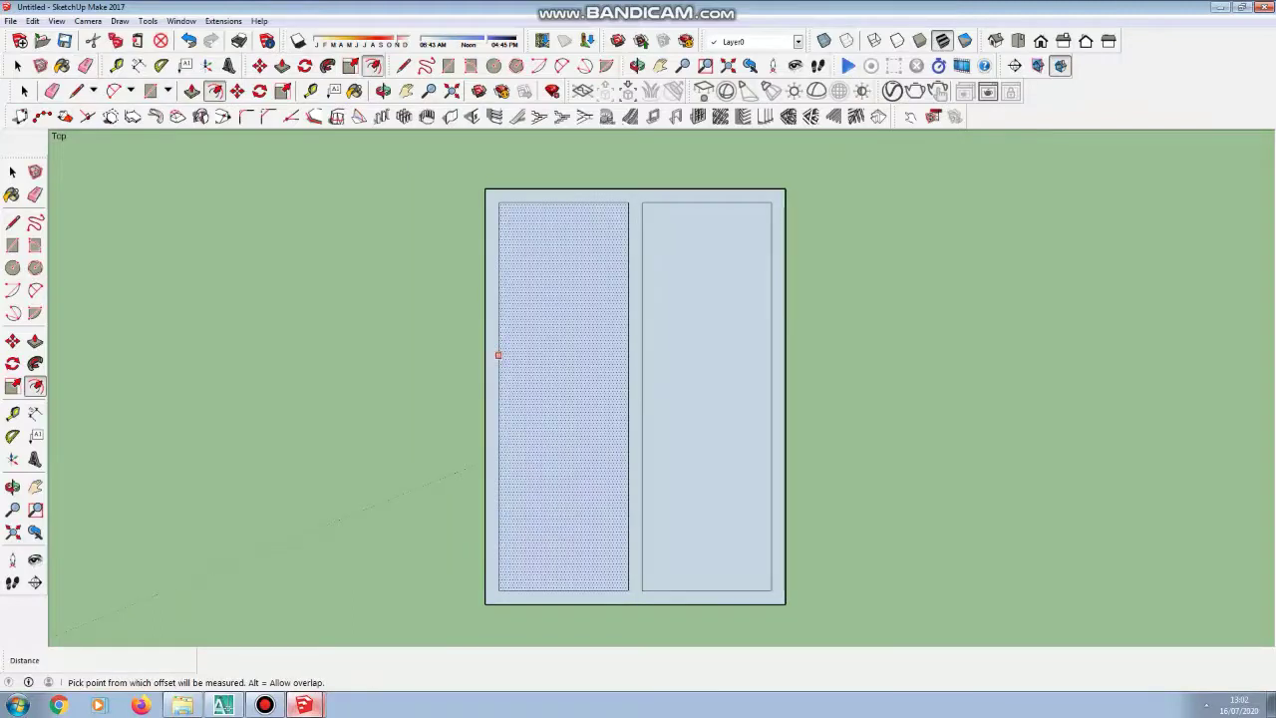
left_click(498, 355)
type("0,")
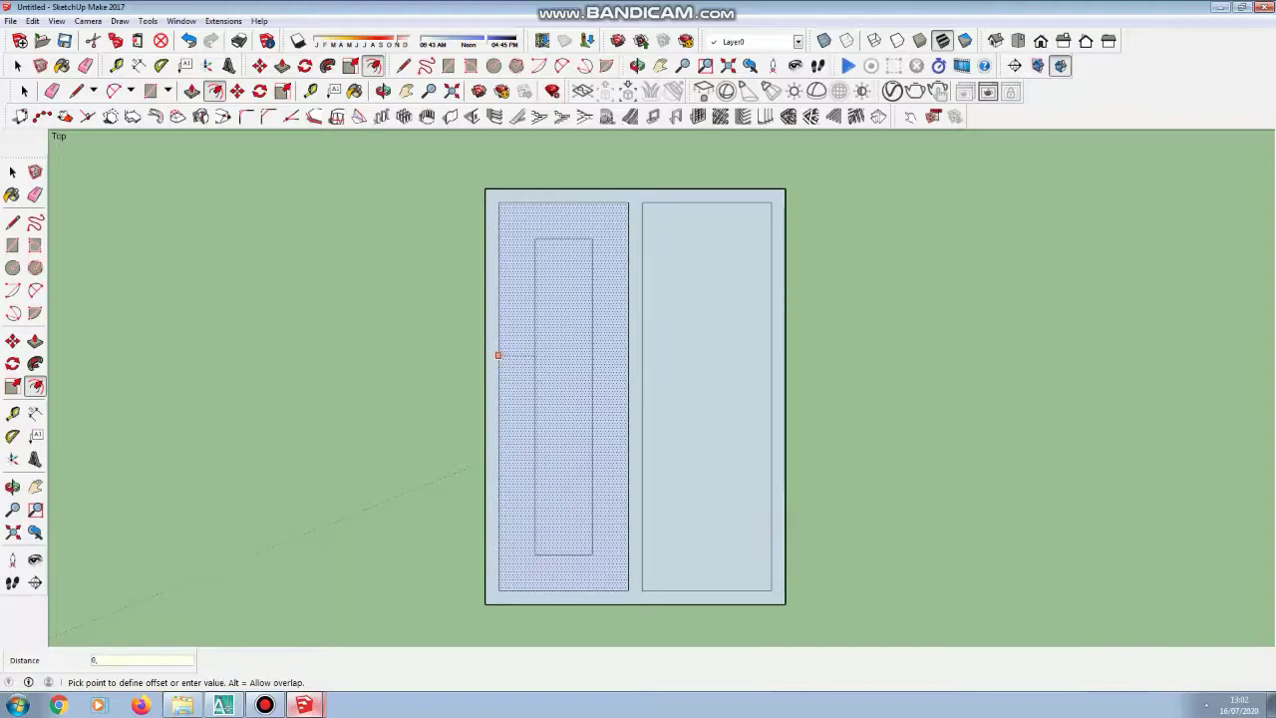
type("12")
key("Return")
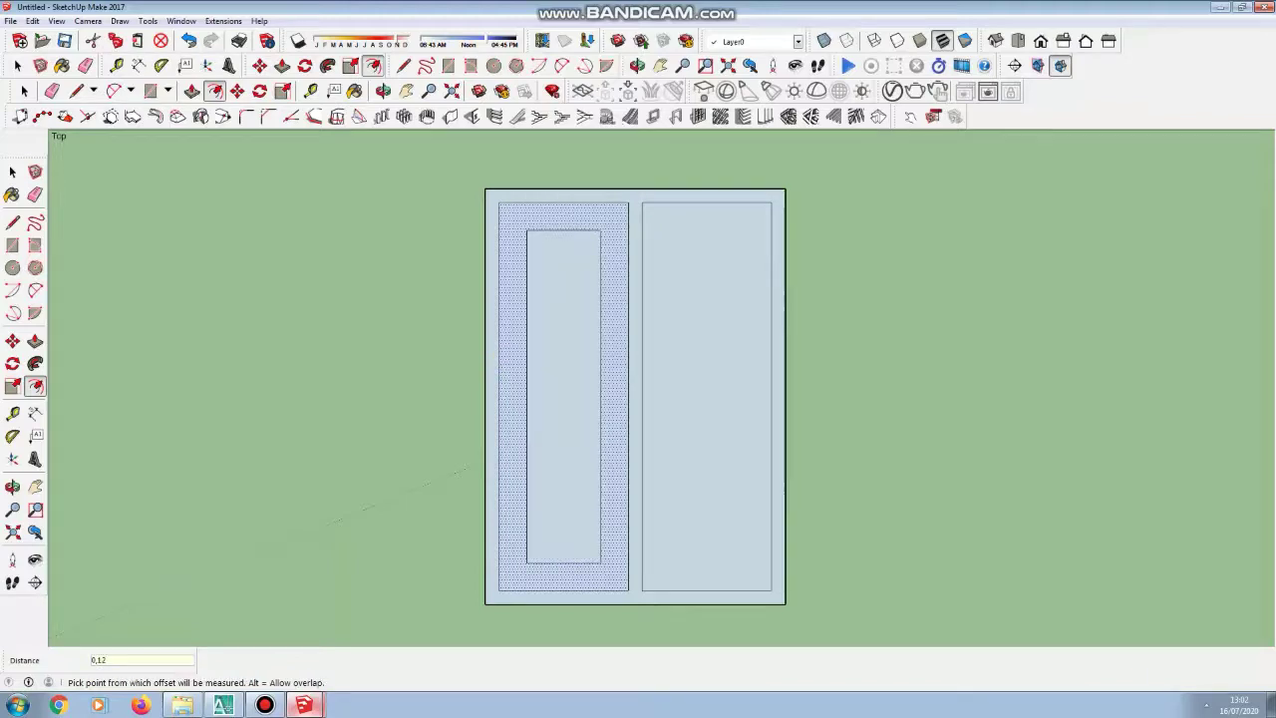
scroll(698, 359, "down", 1)
scroll(704, 366, "up", 1)
left_click(772, 369)
type("0,1")
key("Return")
Step: Draw a long horizontal reference line to the right from the frame's upper right corner
scroll(278, 357, "down", 3)
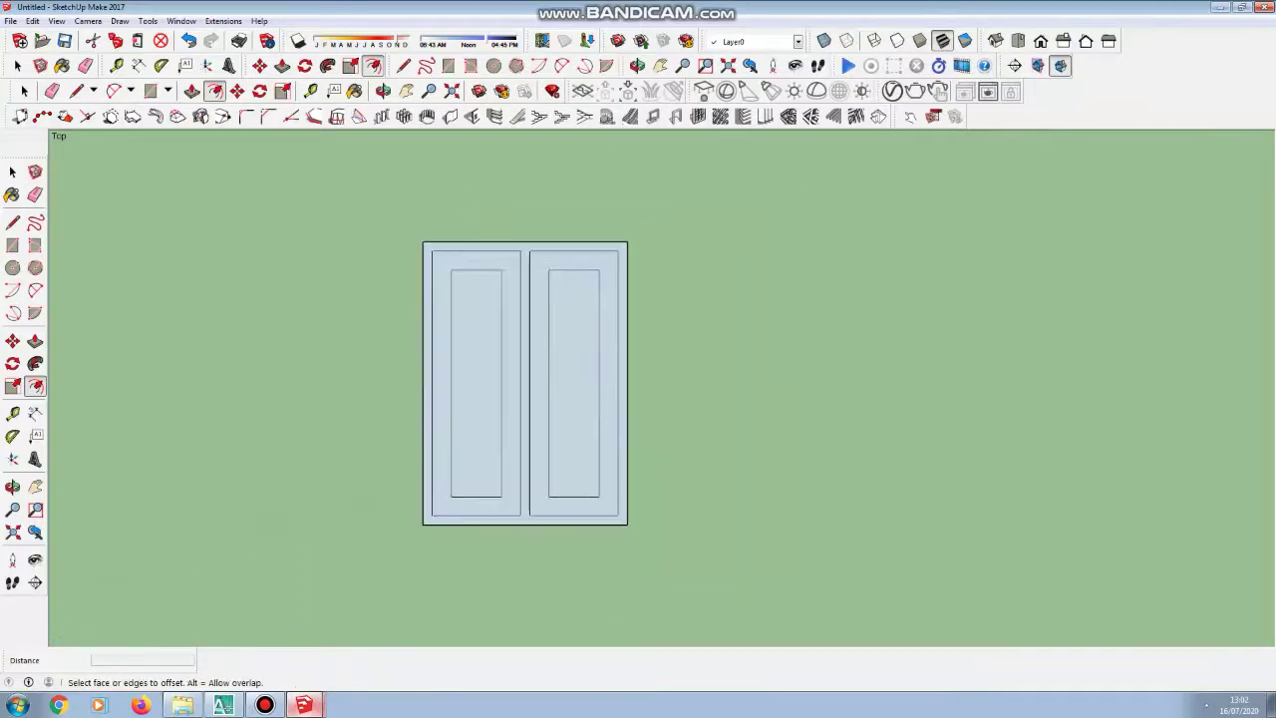
key("l")
left_click(572, 258)
left_click(1043, 258)
key("Escape")
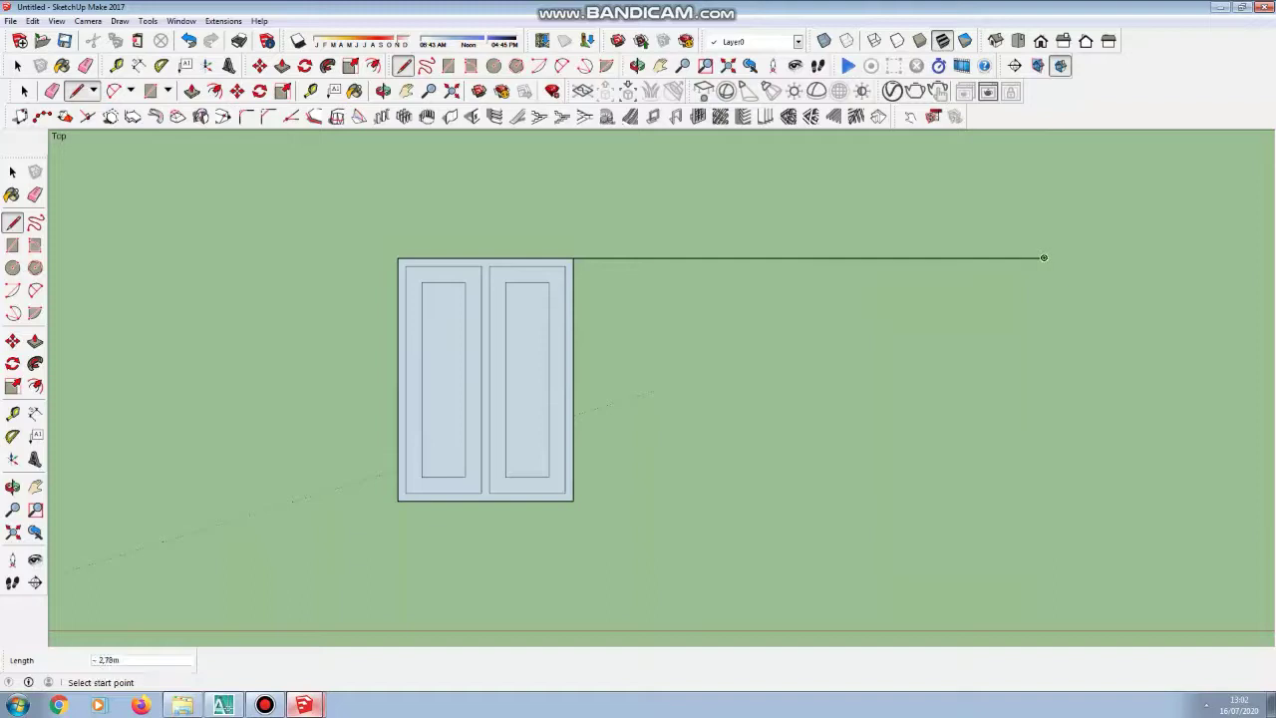
Step: Draw a 0,8 by 0,8 m square hanging below the horizontal line, a short distance right of the two-panel frame
left_click(655, 258)
type("0")
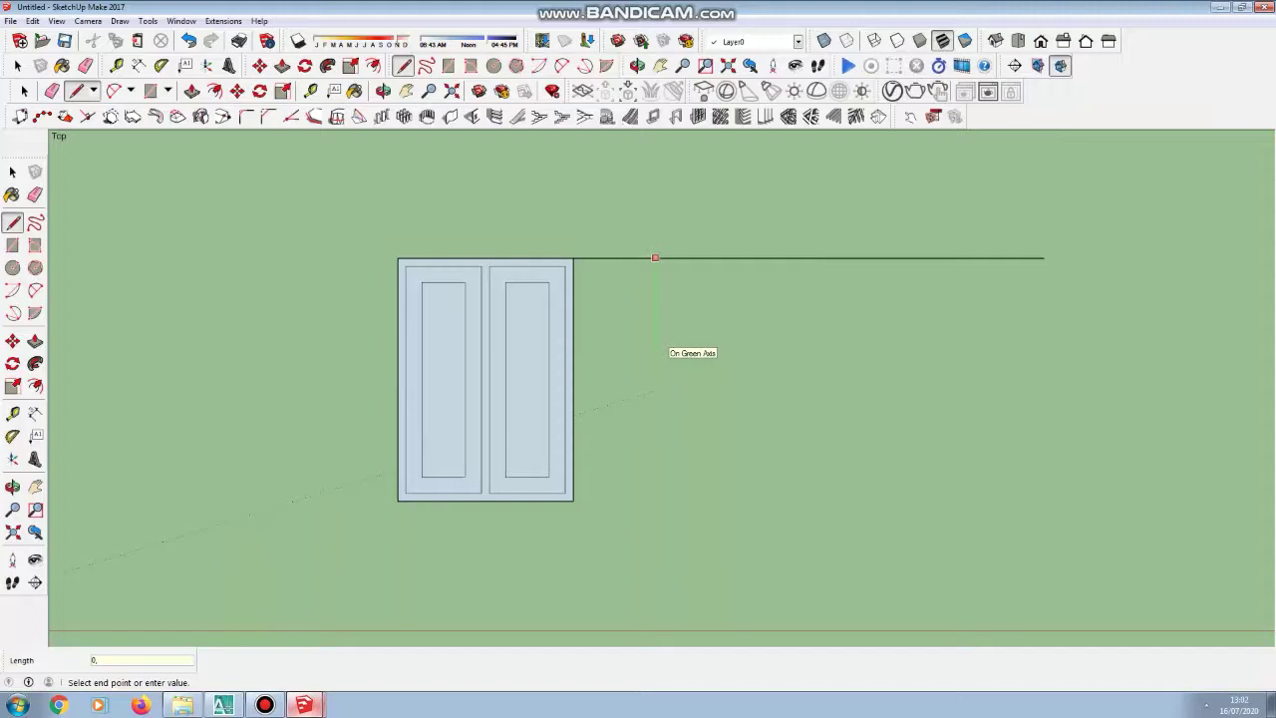
type(",8")
key("Return")
type("0,8")
key("Return")
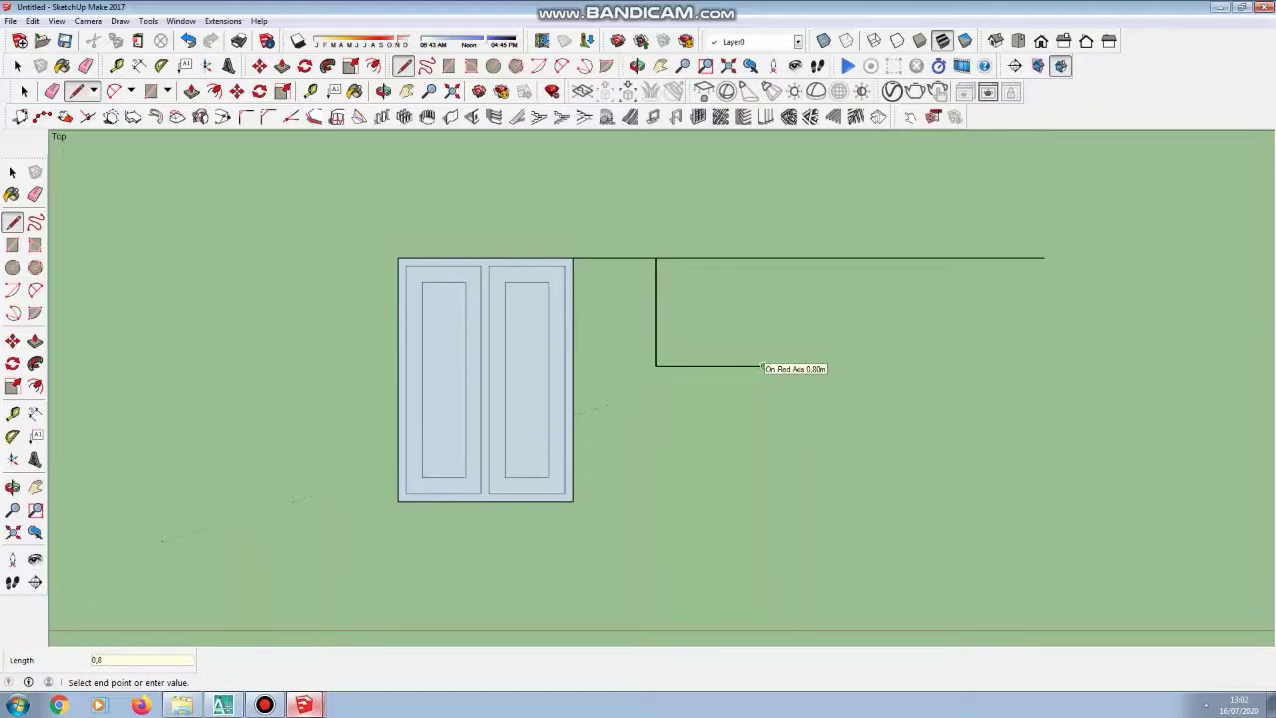
left_click(763, 258)
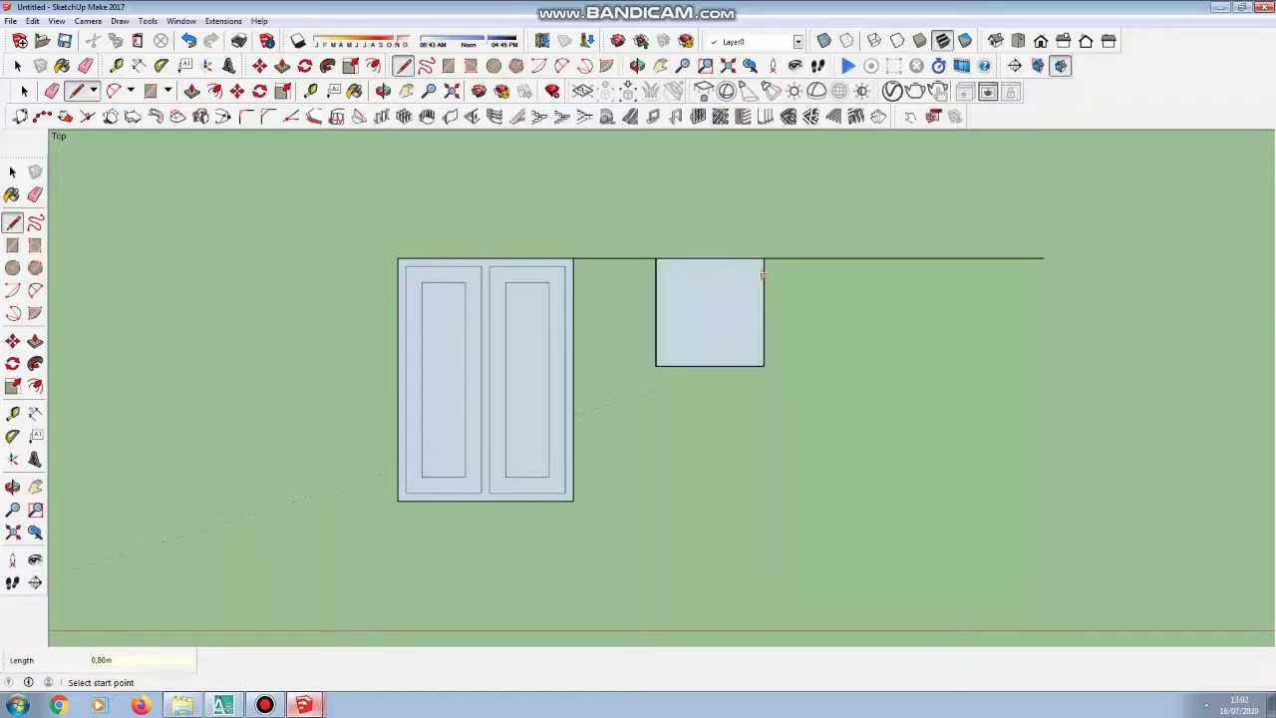
Step: Erase the reference line on both sides of the square and offset the square's outline inward to form a narrow frame
left_click(51, 90)
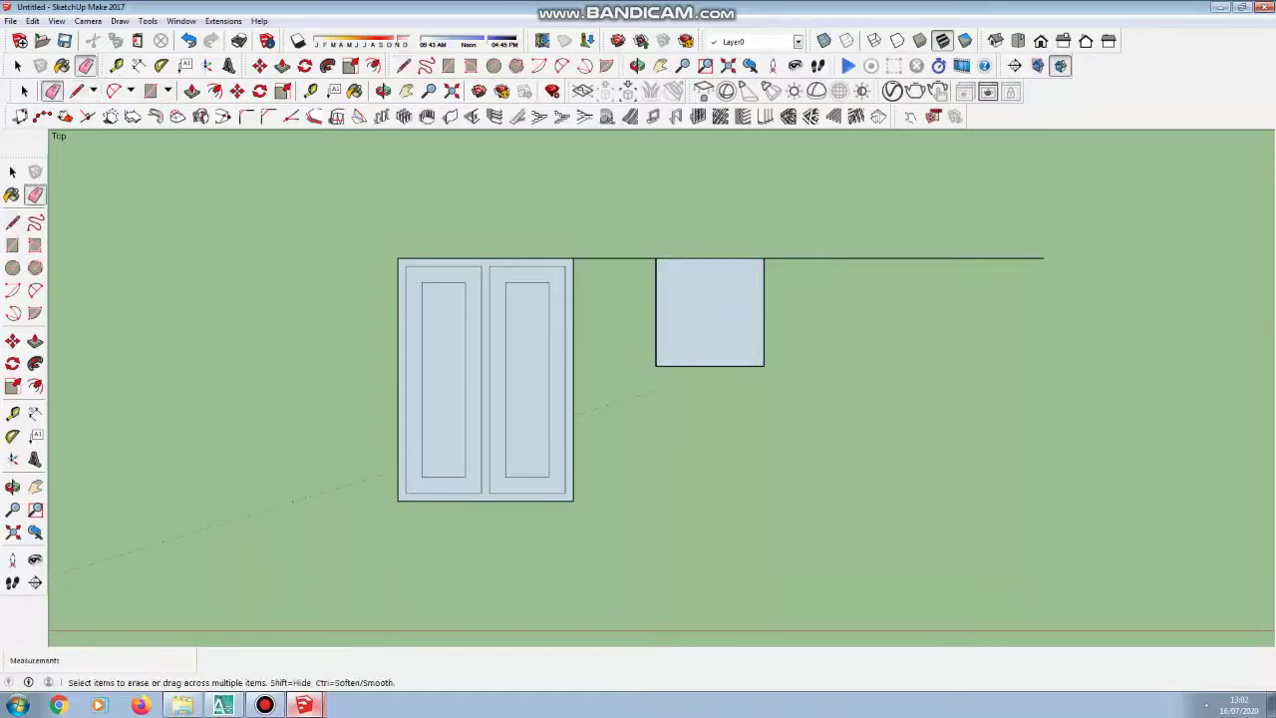
left_click(846, 258)
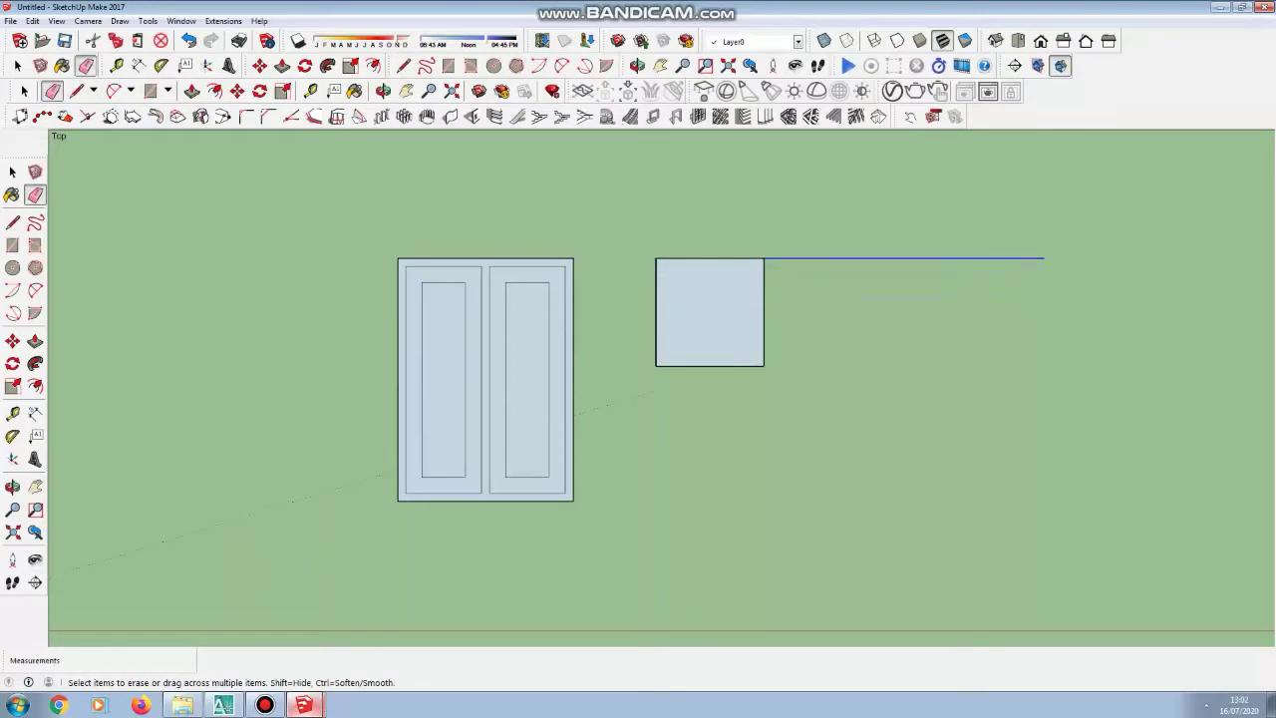
left_click(373, 64)
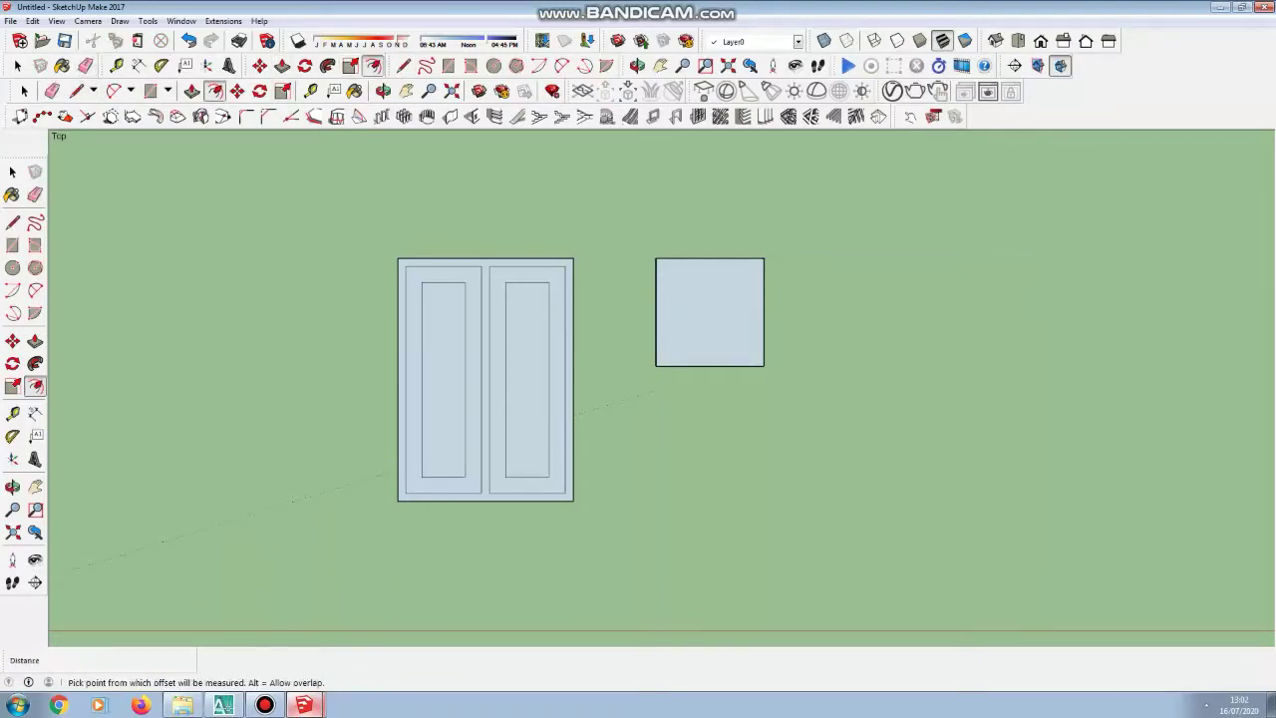
left_click(655, 320)
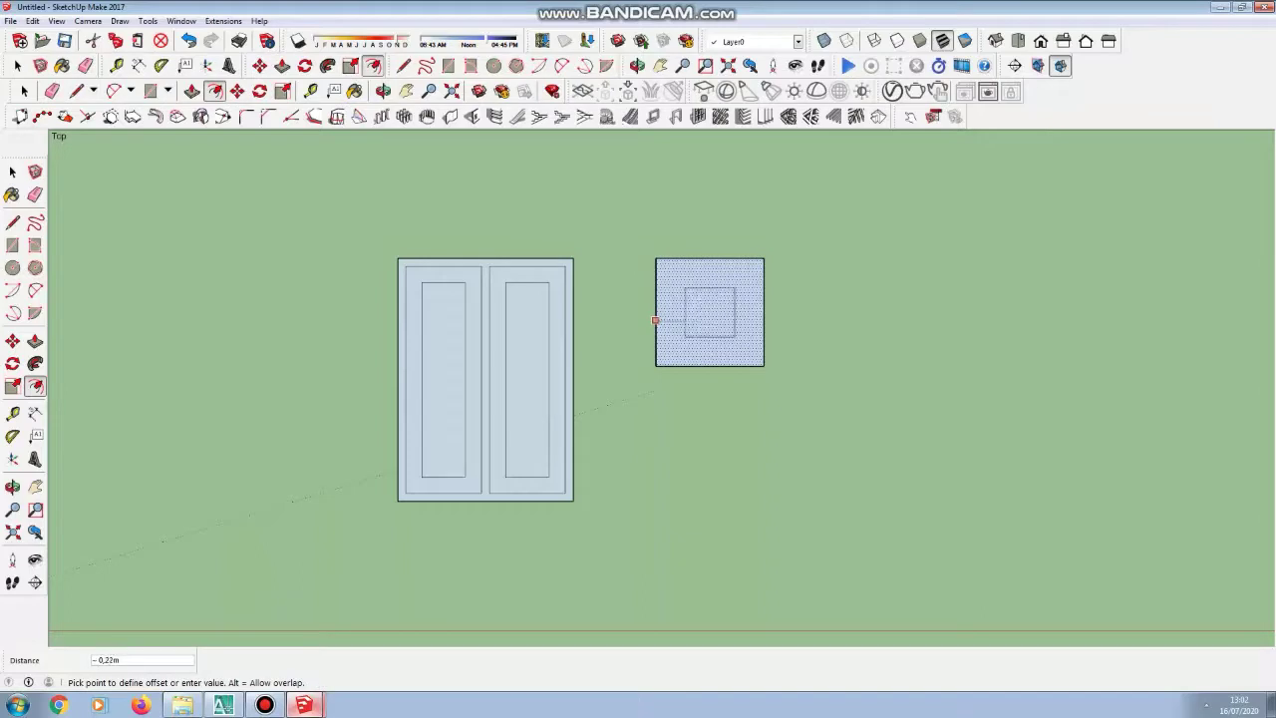
key("Escape")
scroll(730, 321, "up", 1)
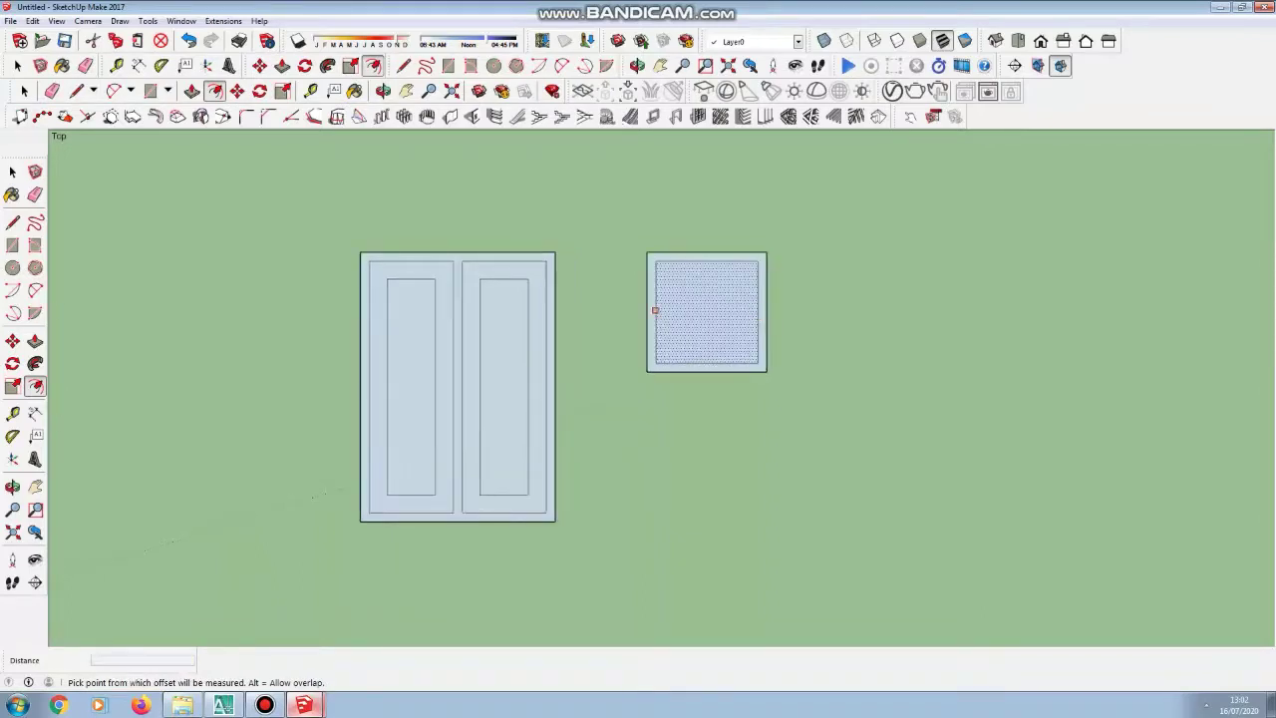
Step: Offset the square's inner outline inward by 0,12 m
left_click(655, 311)
type("0,12")
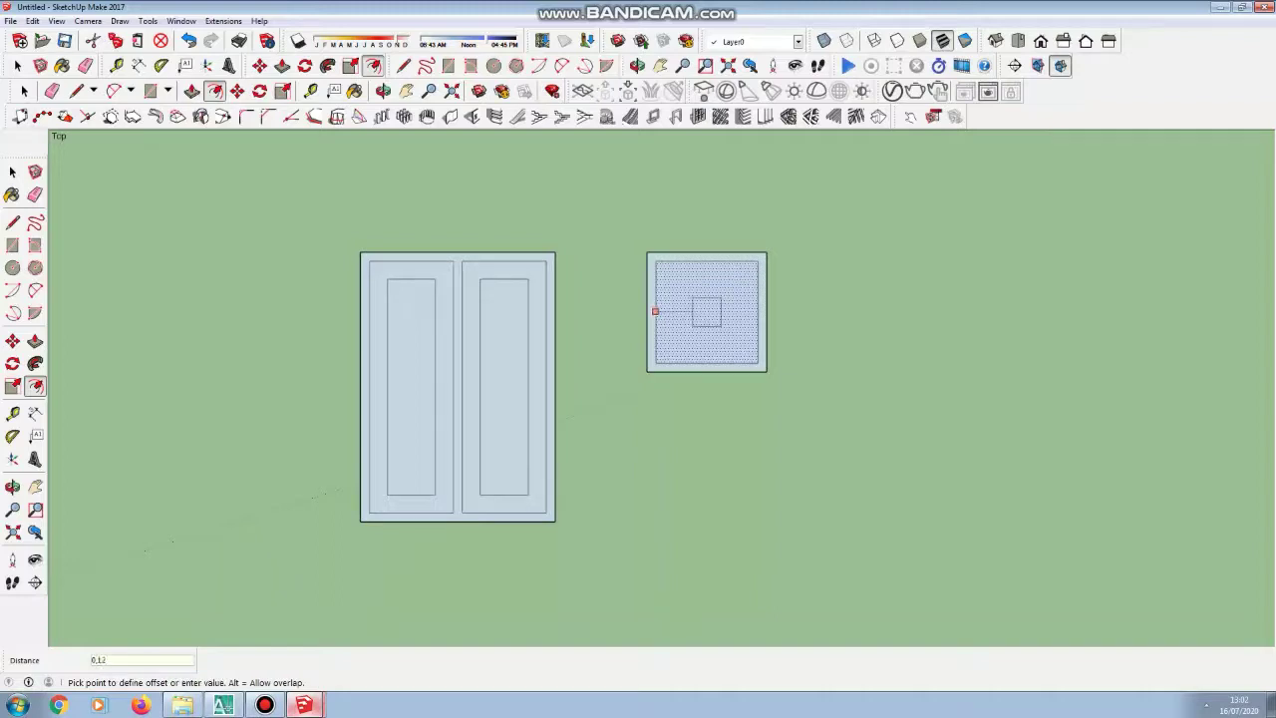
key("Return")
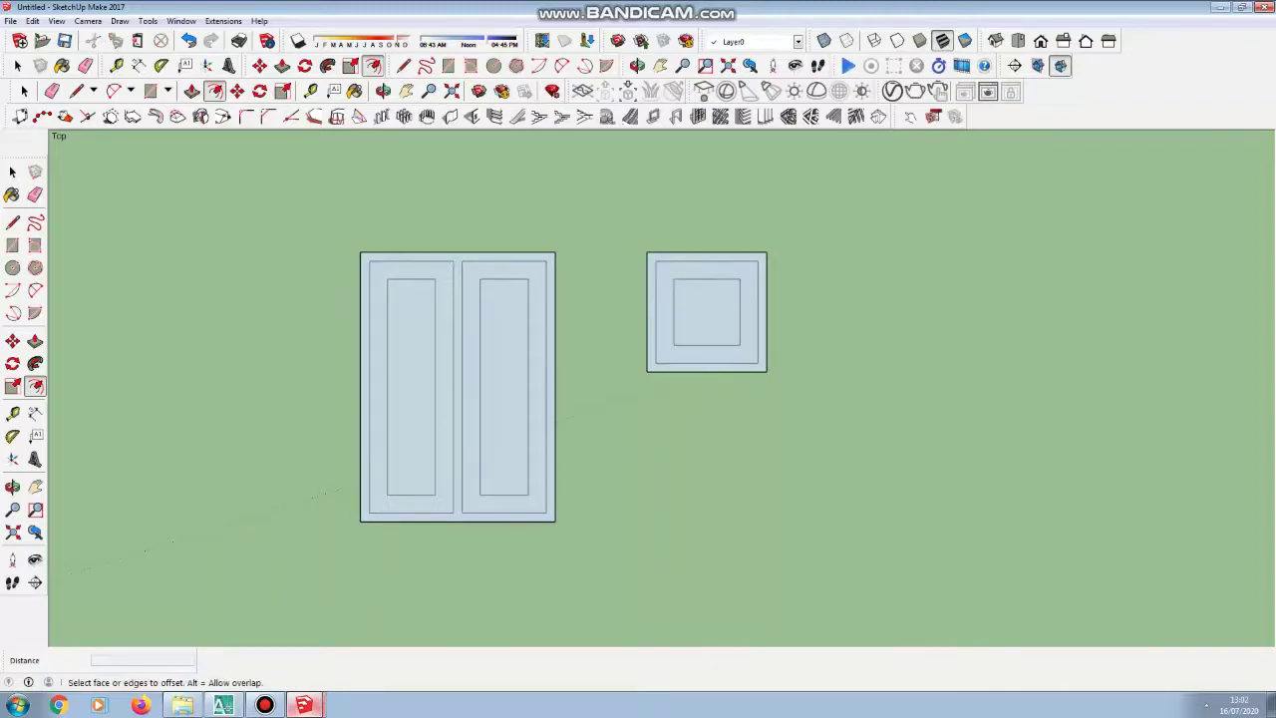
Step: Draw a horizontal reference line about 2,32 m long to the right from the square unit's upper right corner
key("l")
scroll(602, 240, "down", 3)
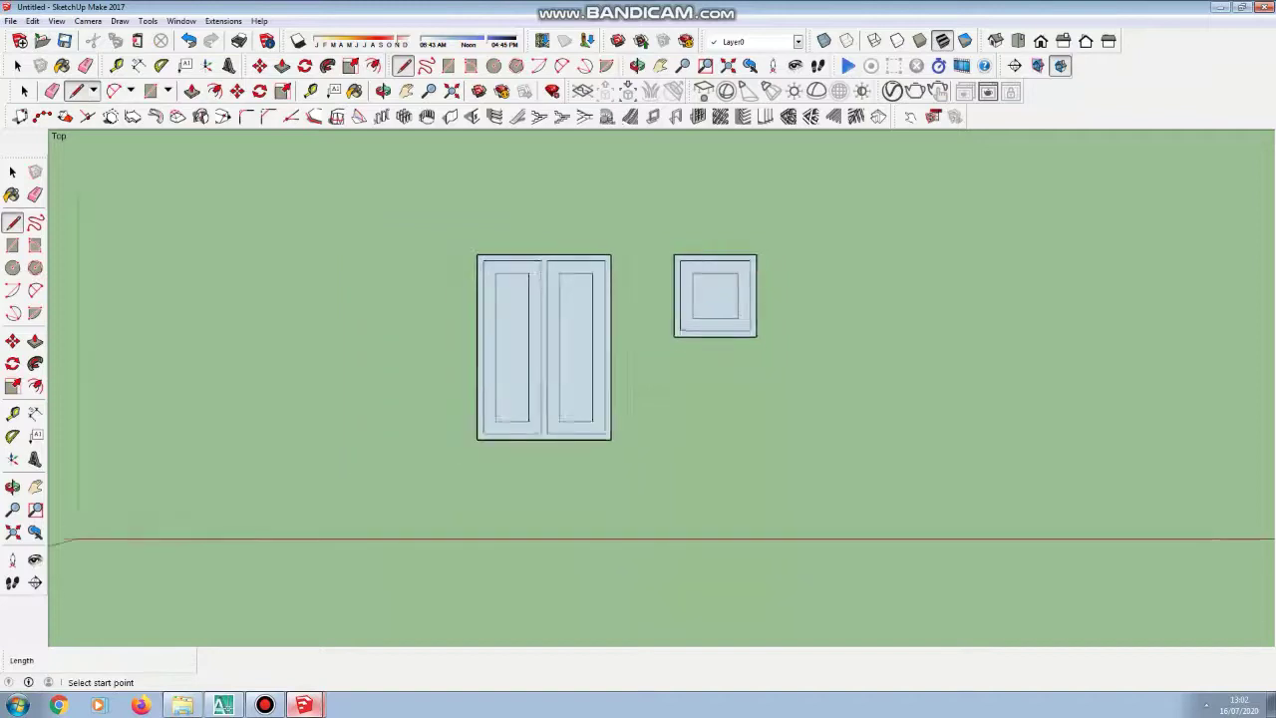
left_click(738, 250)
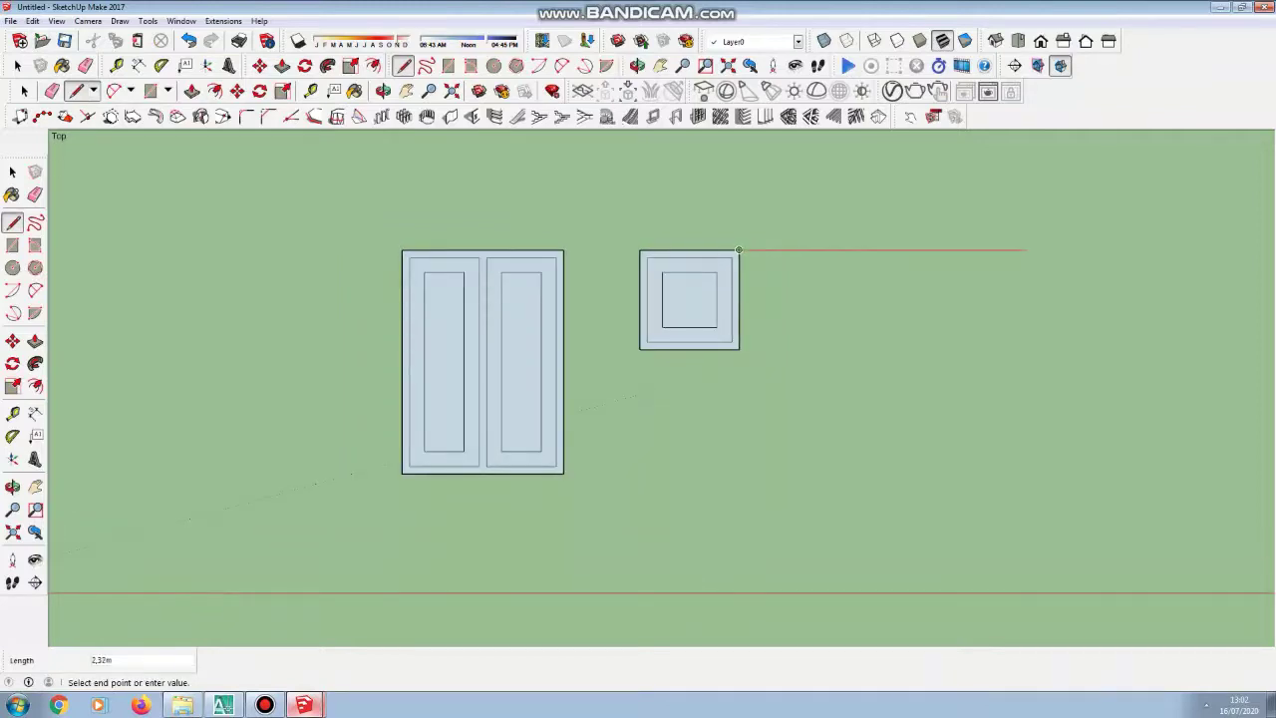
double_click(1026, 250)
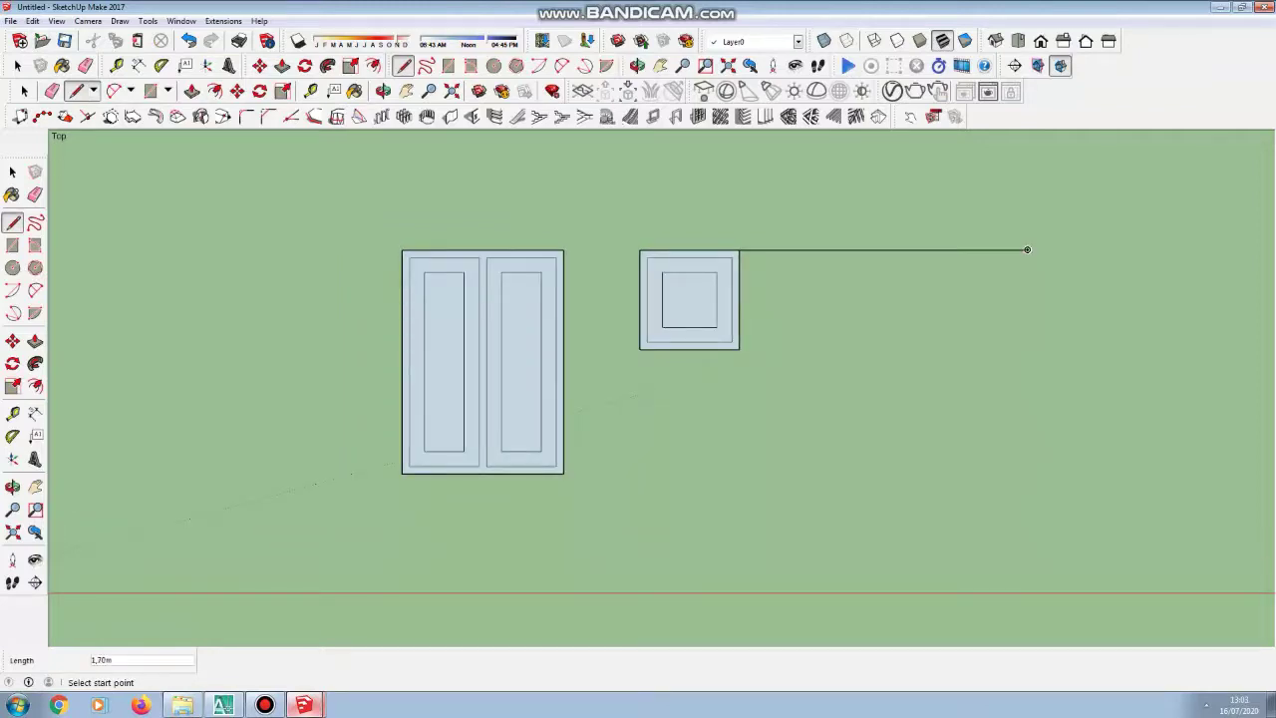
Step: Draw two adjoining rectangles of equal width, each 1,8 m tall, hanging below the reference line to the right of the square unit
left_click(827, 250)
type("1,8")
key("Return")
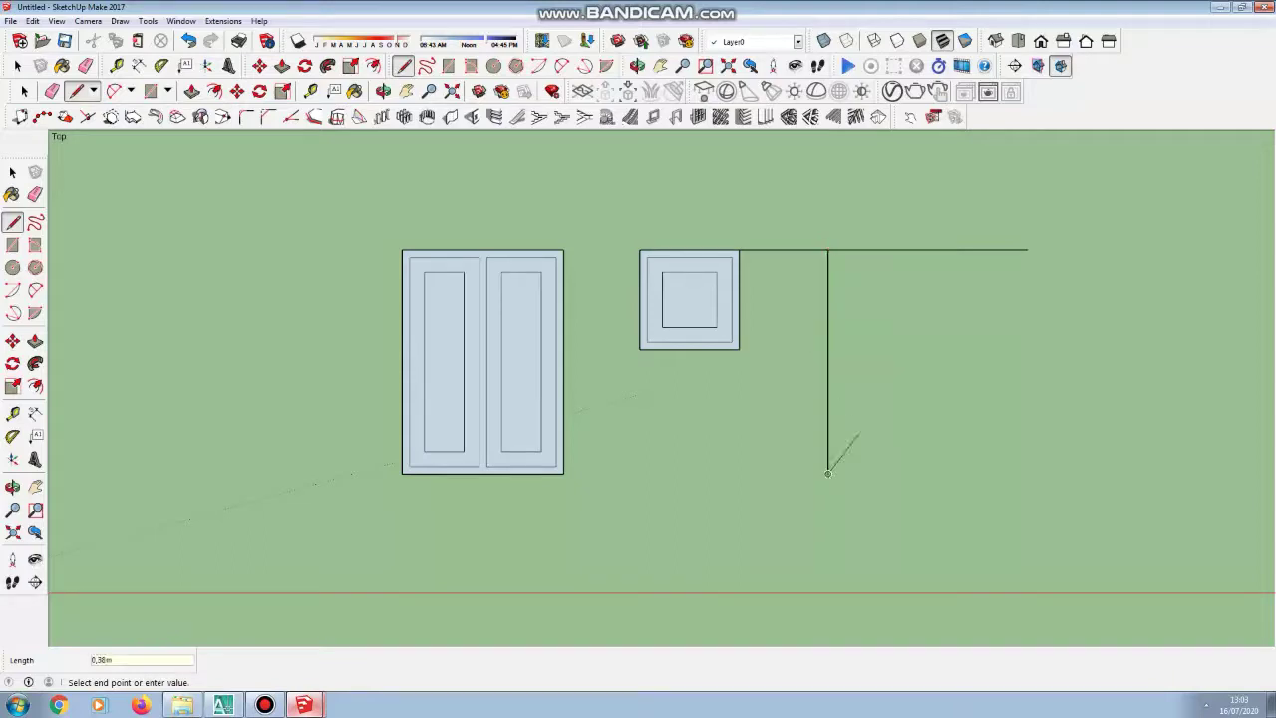
type("0")
key("Return")
left_click(915, 250)
left_click(915, 473)
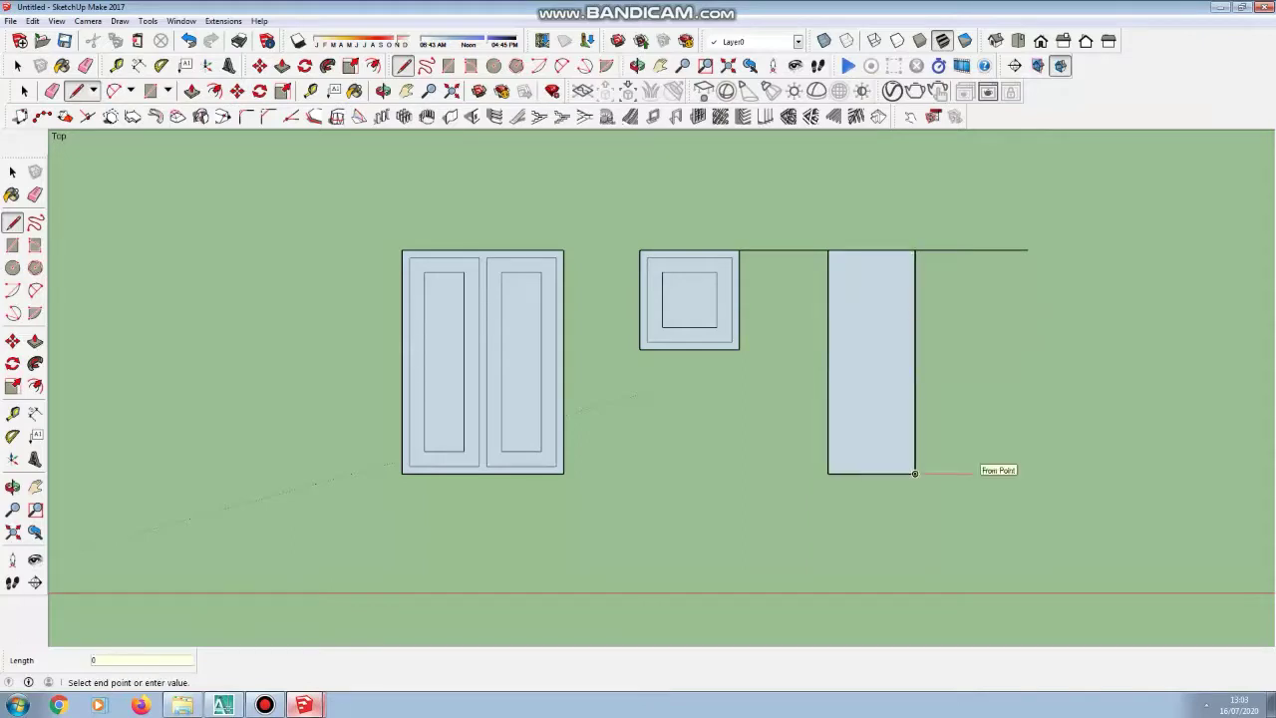
left_click(1002, 474)
left_click(1002, 250)
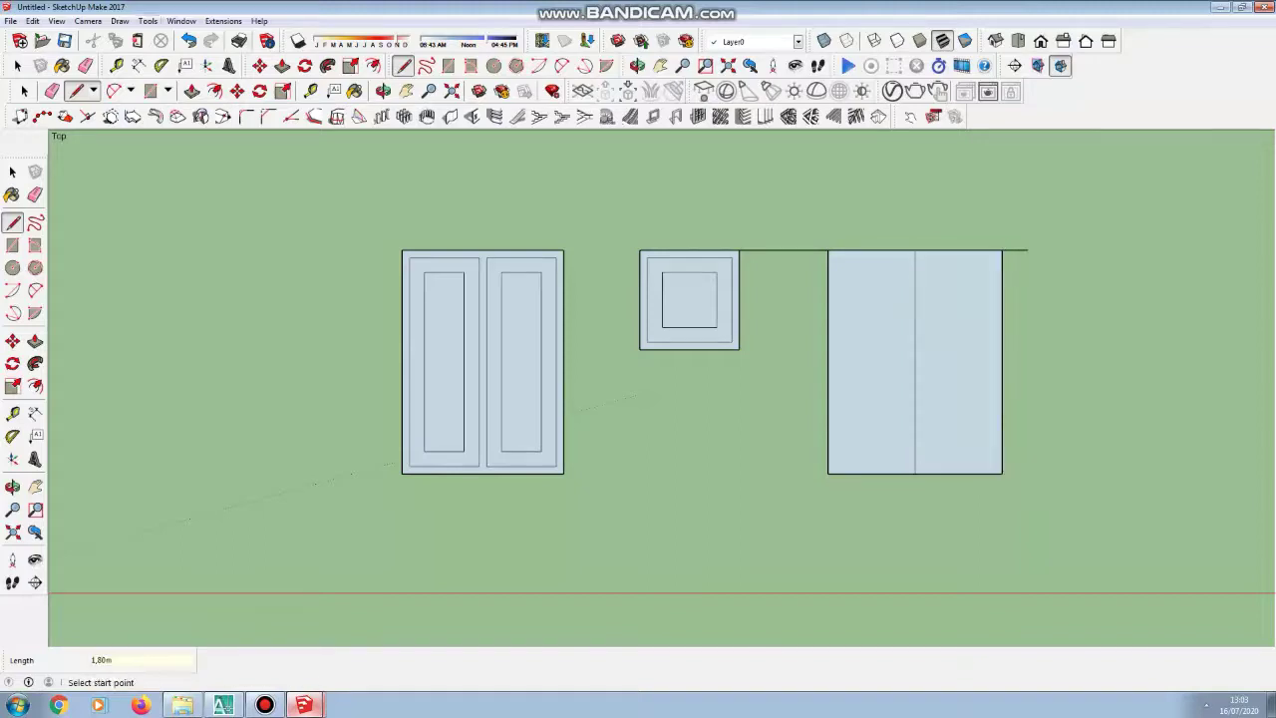
Step: Erase the reference line pieces on both sides of the new double rectangle
key("e")
left_click(784, 250)
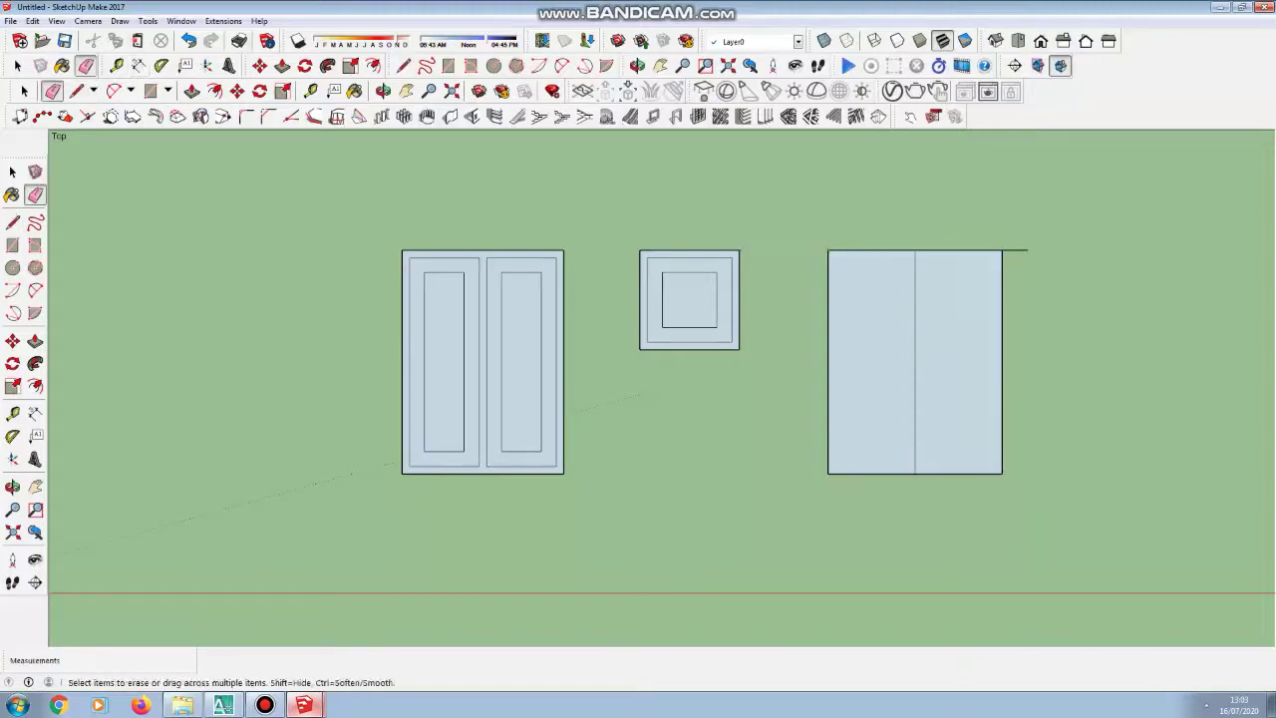
left_click(1015, 250)
Step: Offset the outlines of both halves of the double rectangle inward by 0,06 m
left_click(373, 66)
left_click(914, 346)
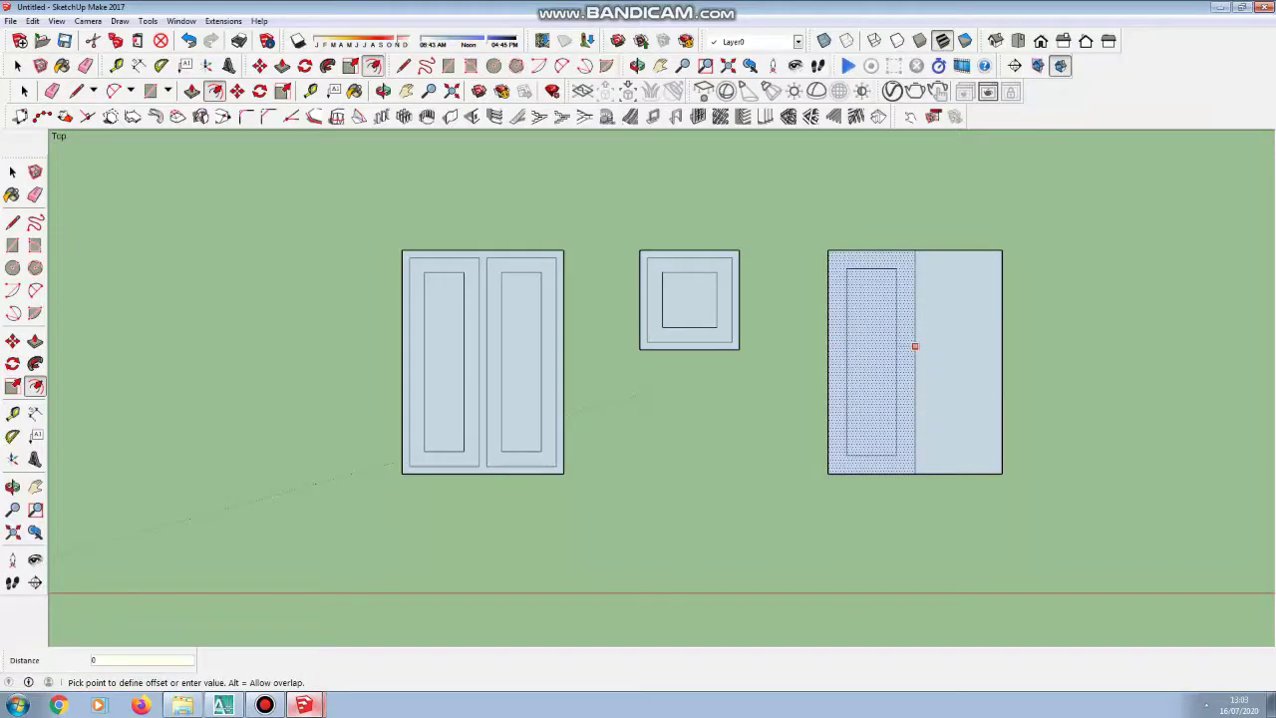
left_click(900, 456)
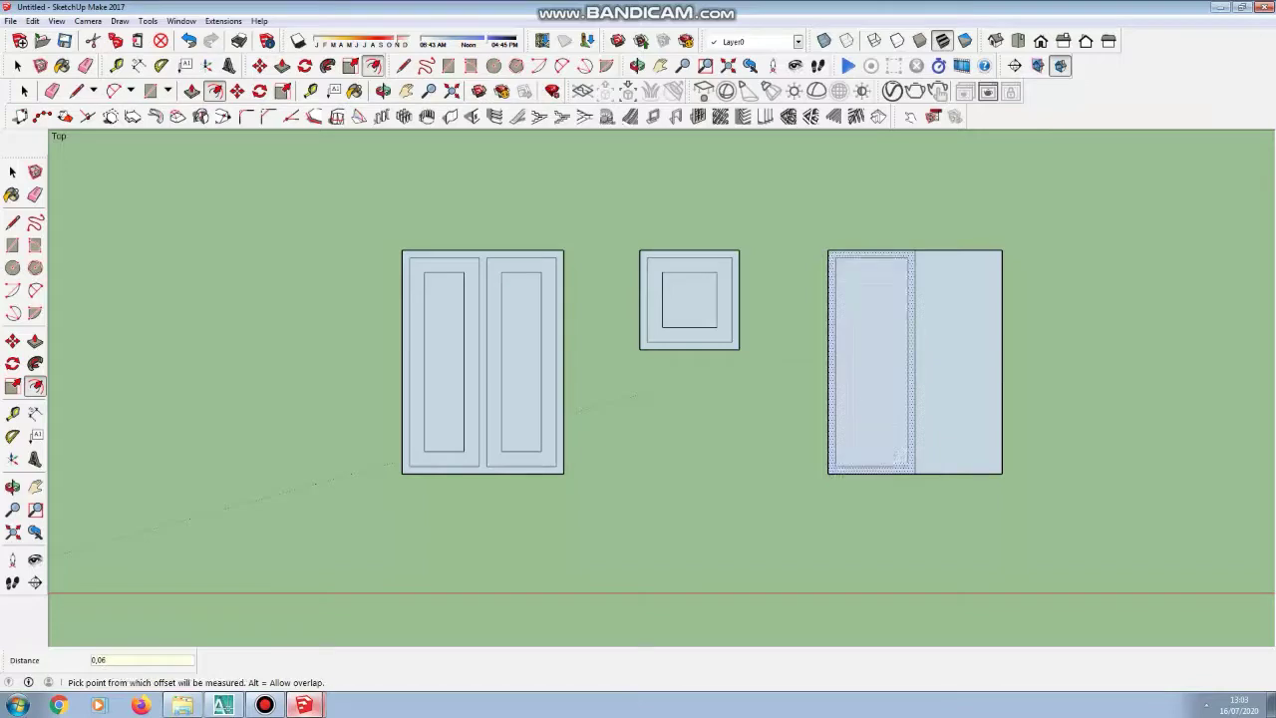
left_click(914, 349)
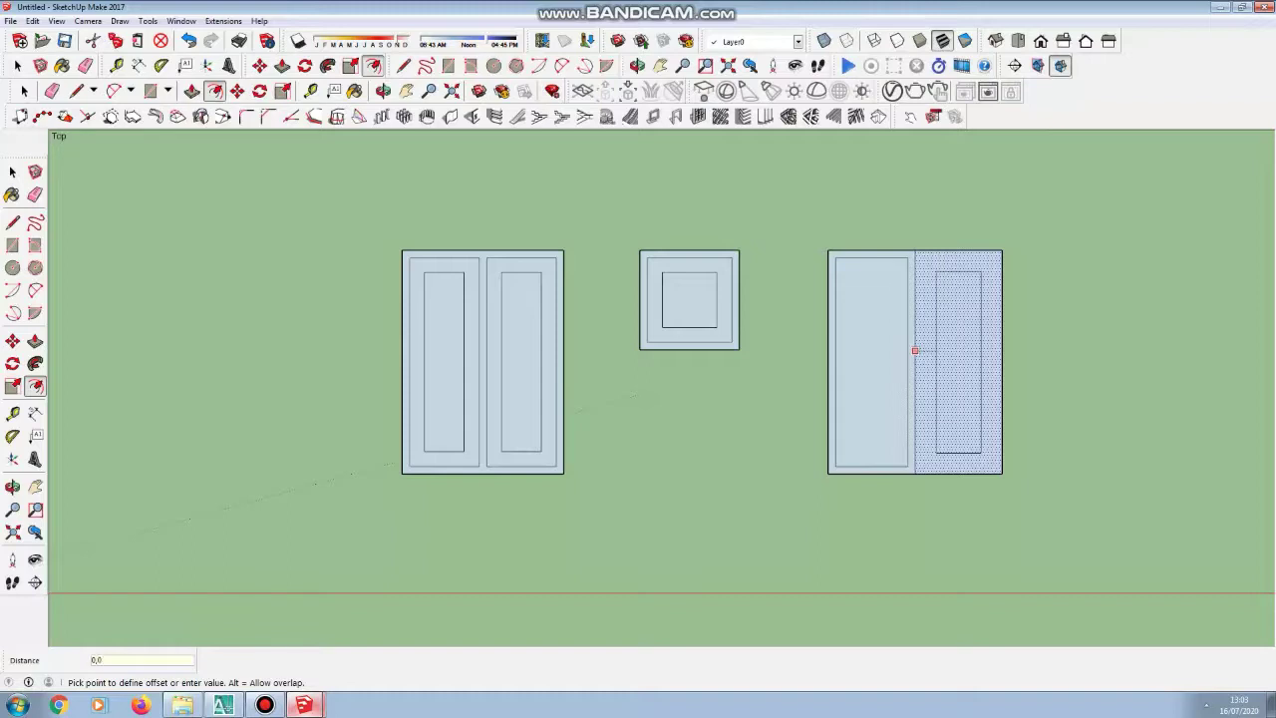
key("Return")
scroll(965, 349, "up", 4)
scroll(638, 274, "down", 3)
scroll(991, 350, "up", 1)
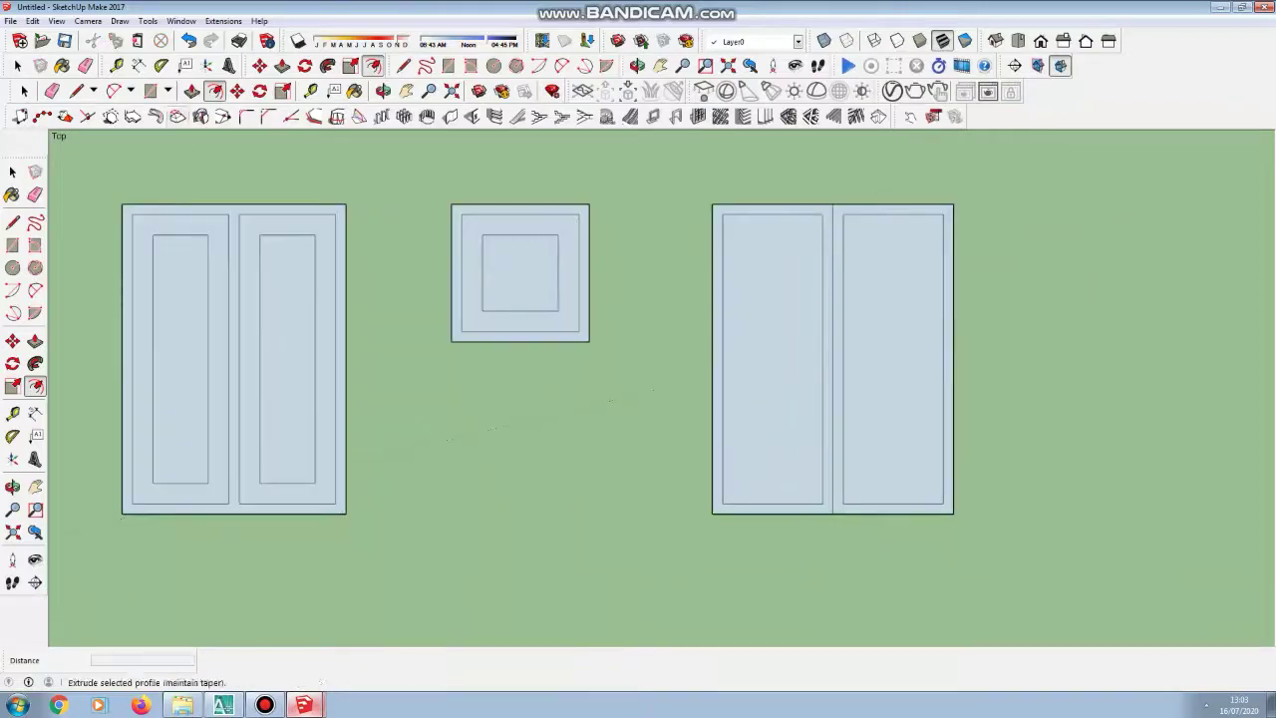
key("space")
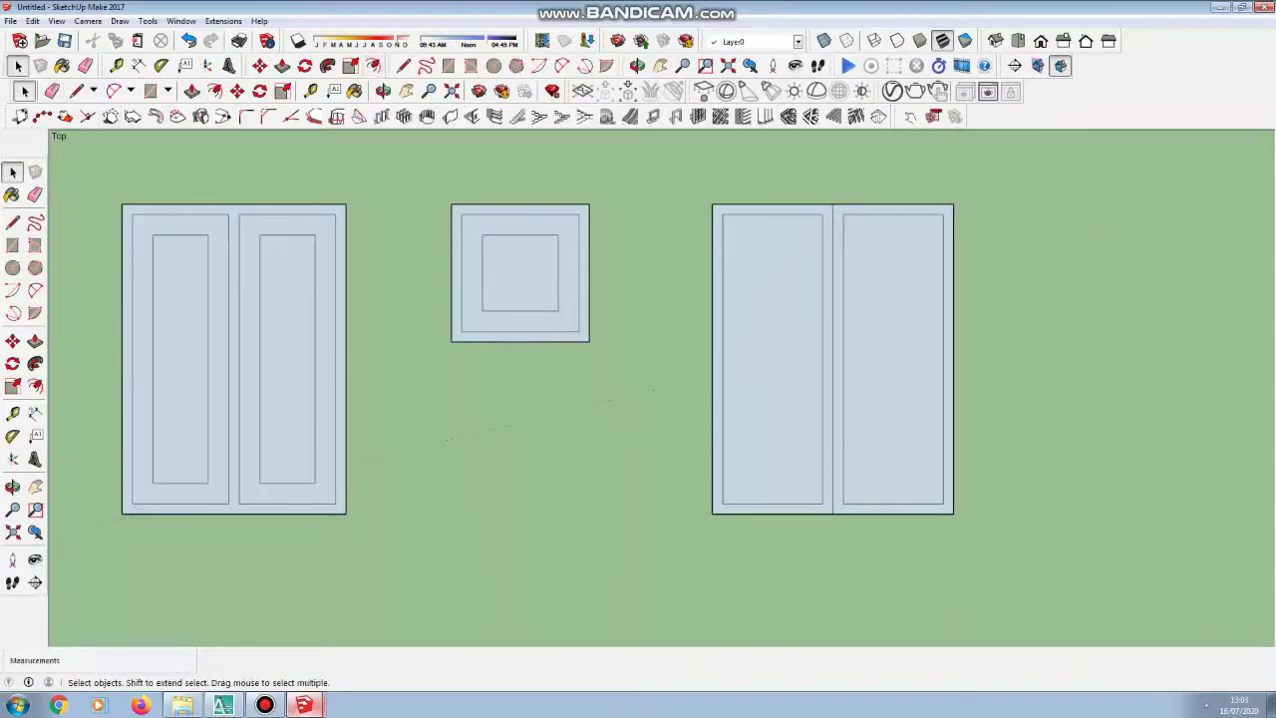
left_click_drag(815, 187, 827, 514)
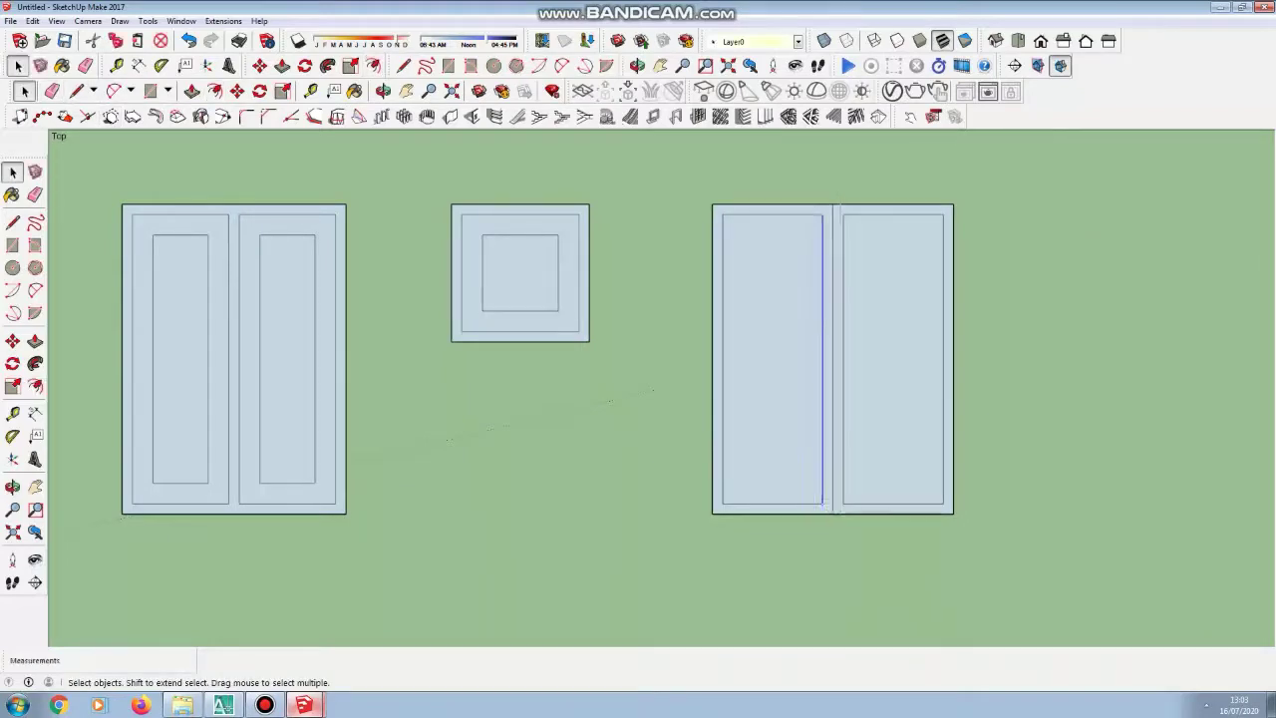
left_click(828, 507)
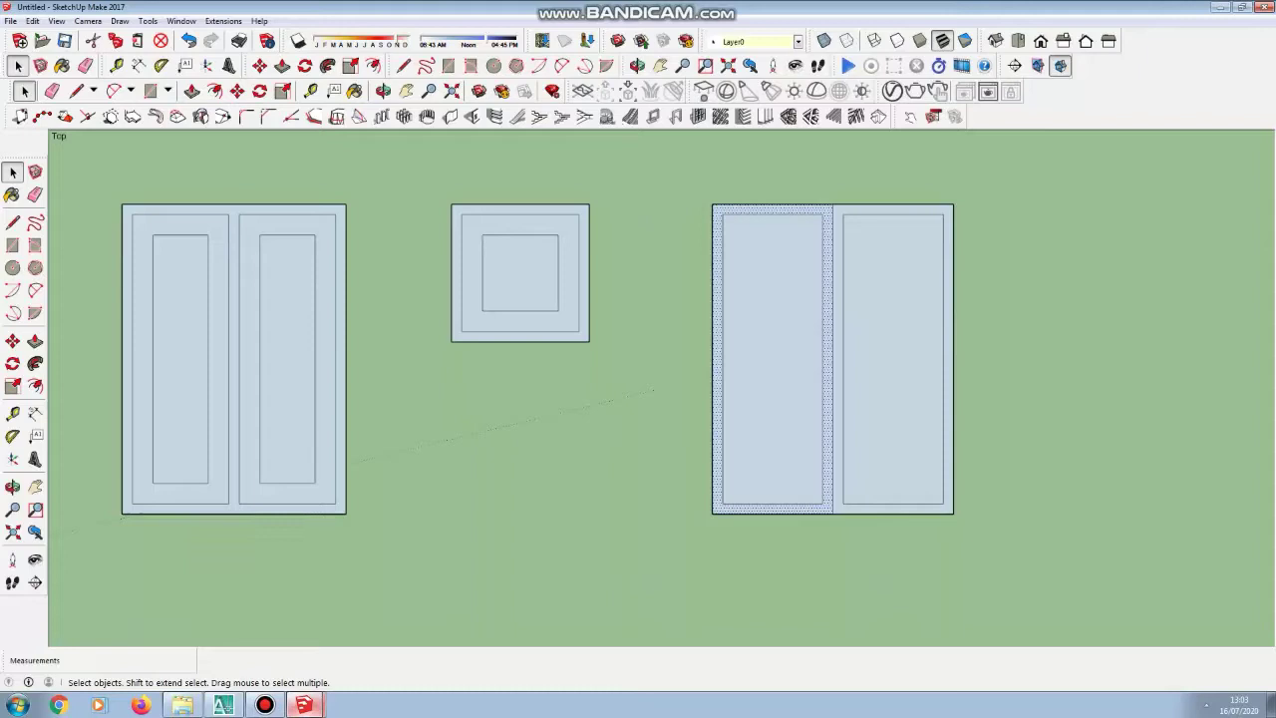
key("Delete")
Step: Copy the double rectangle's centre line 0,03 m to the left
left_click(832, 438)
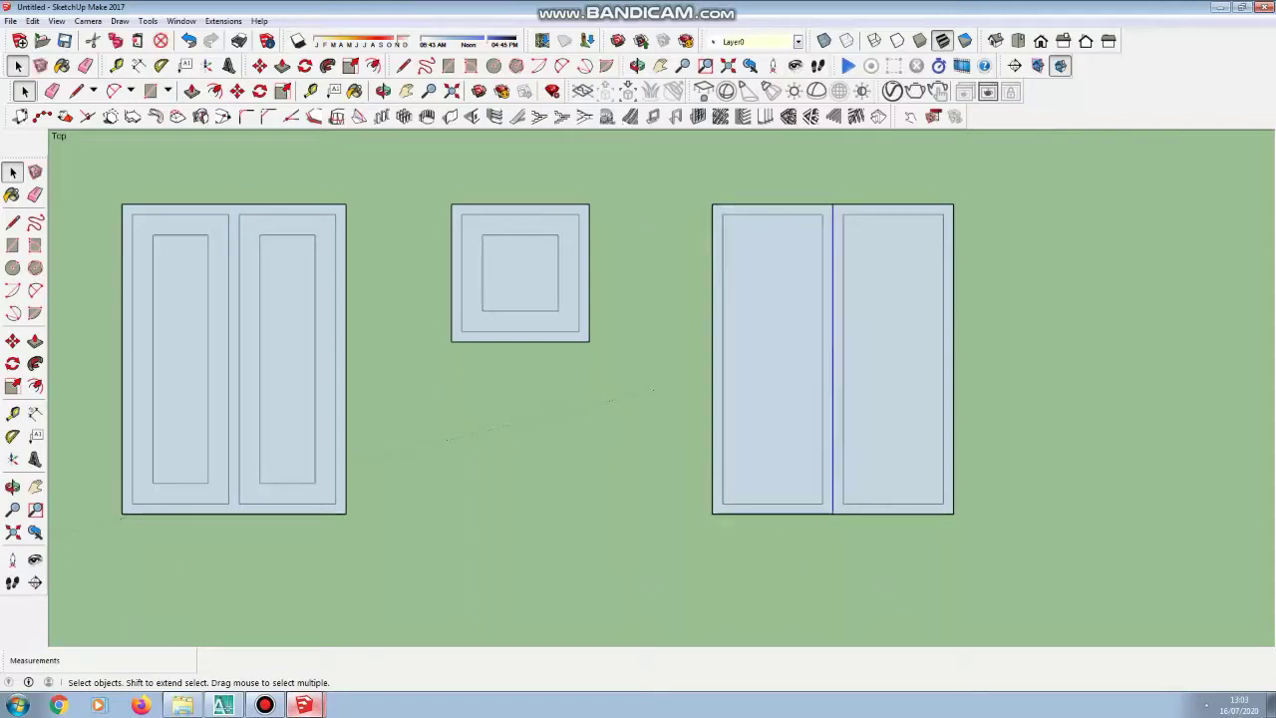
left_click(259, 64)
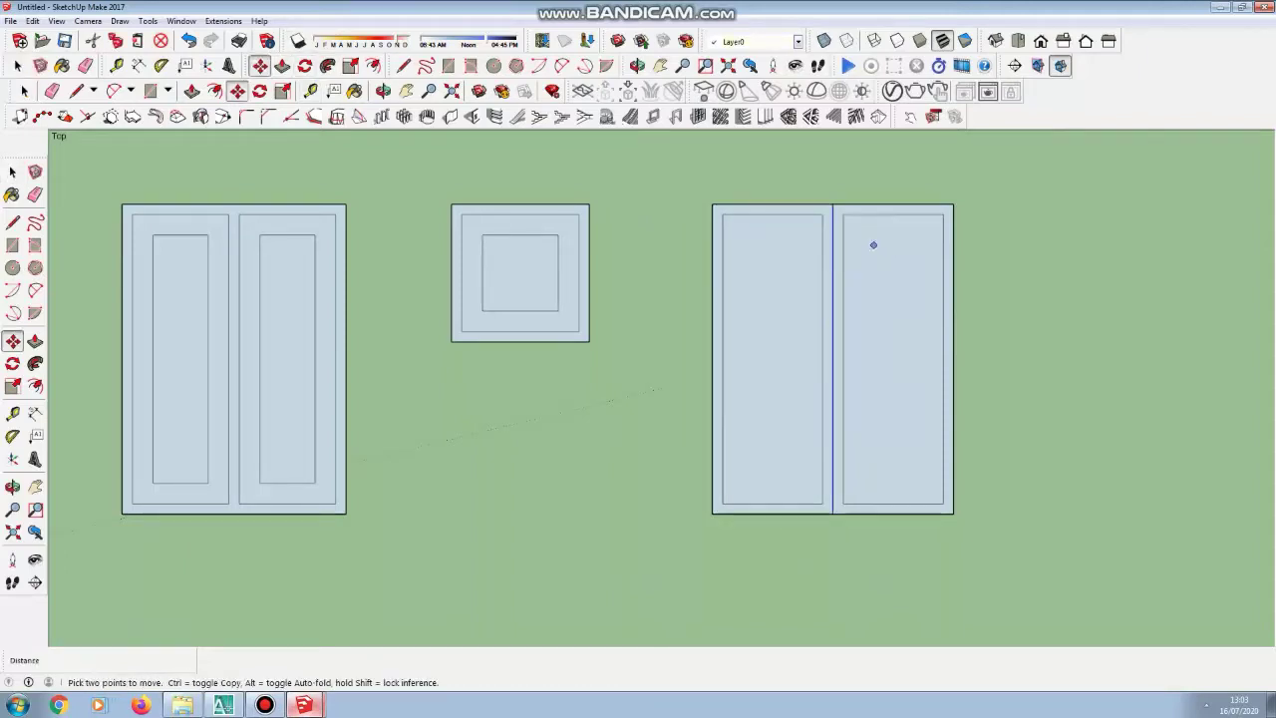
left_click(832, 219)
key("ctrl")
scroll(833, 221, "up", 1)
scroll(832, 221, "up", 1)
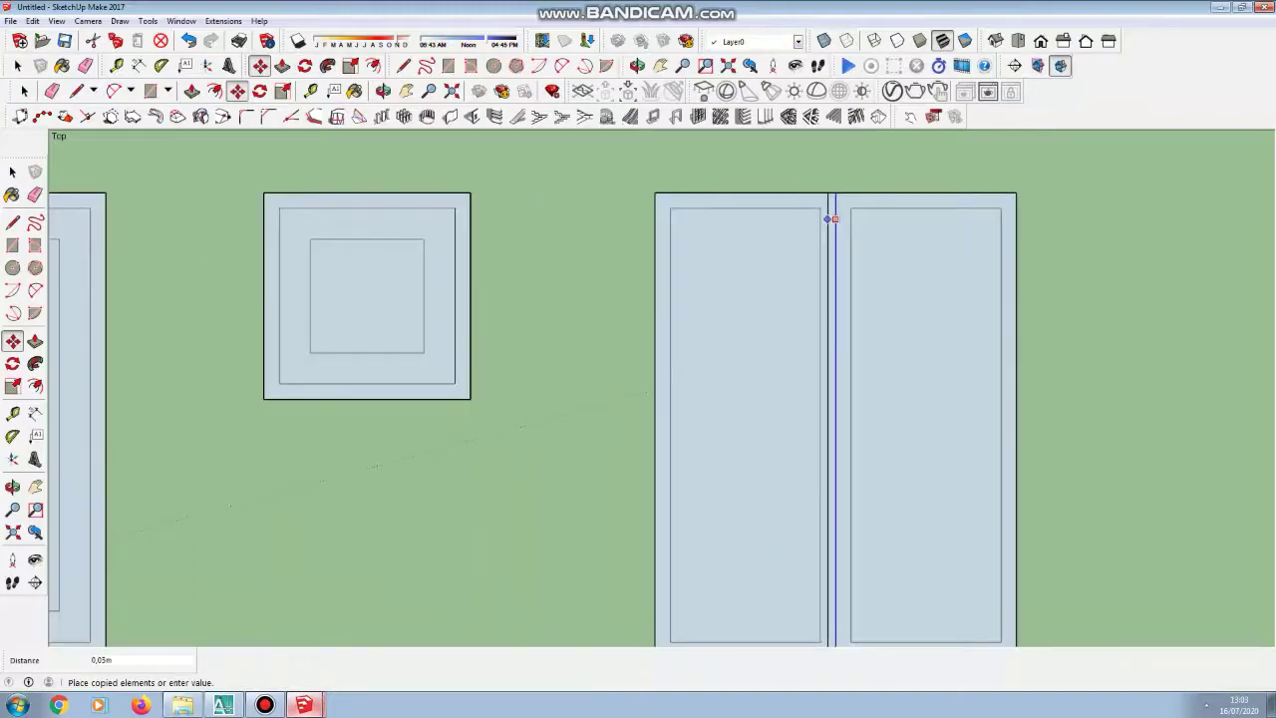
type(",015")
key("Return")
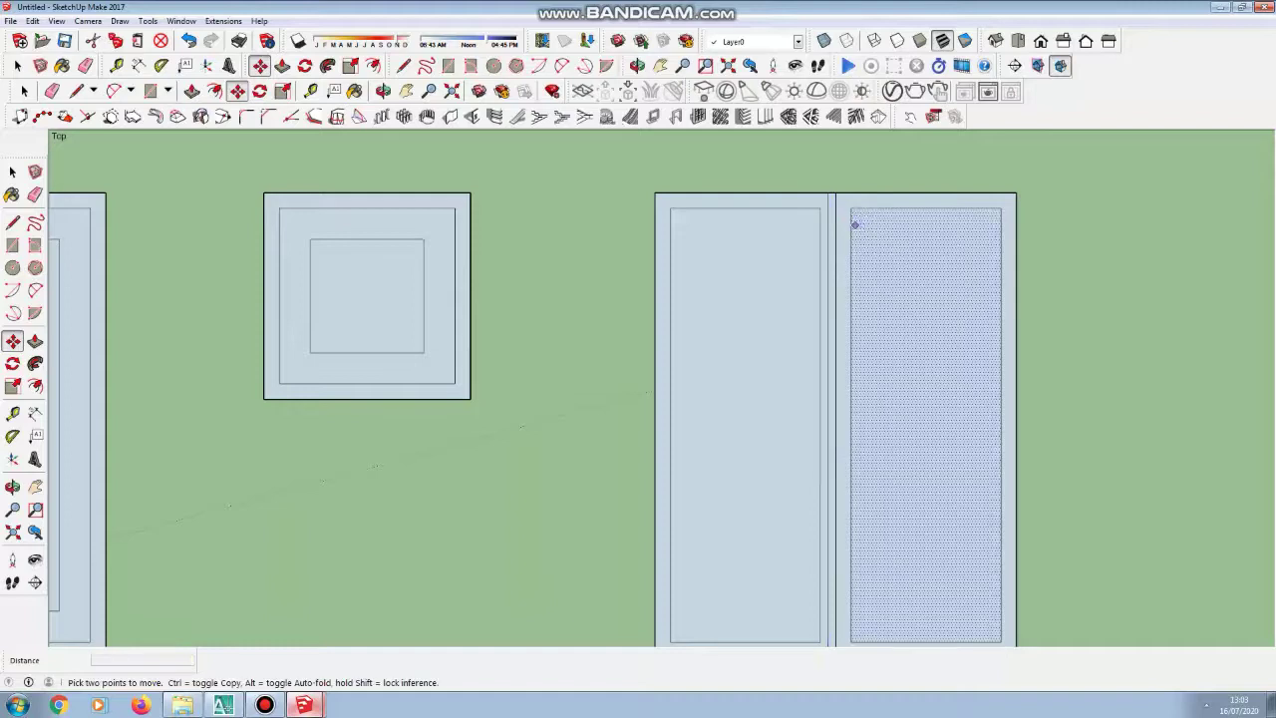
Step: Copy the same centre line 0,03 m to the right
left_click(835, 208)
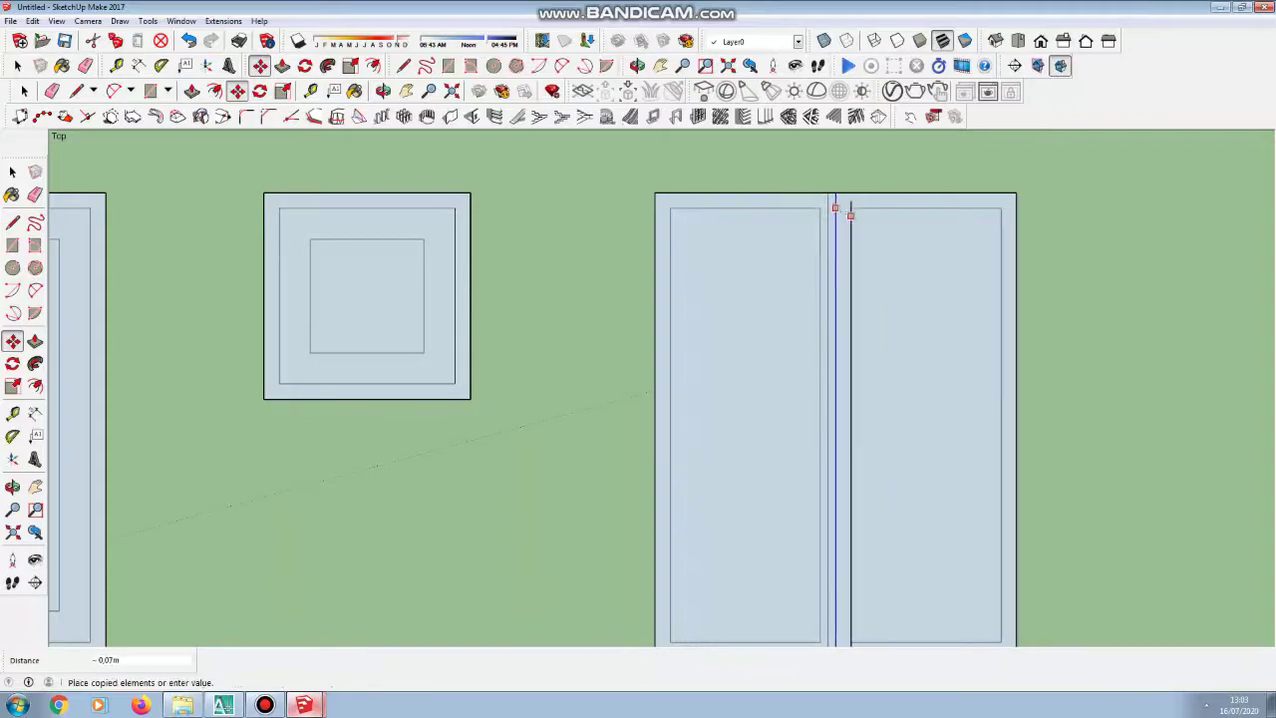
scroll(850, 211, "up", 2)
type("0")
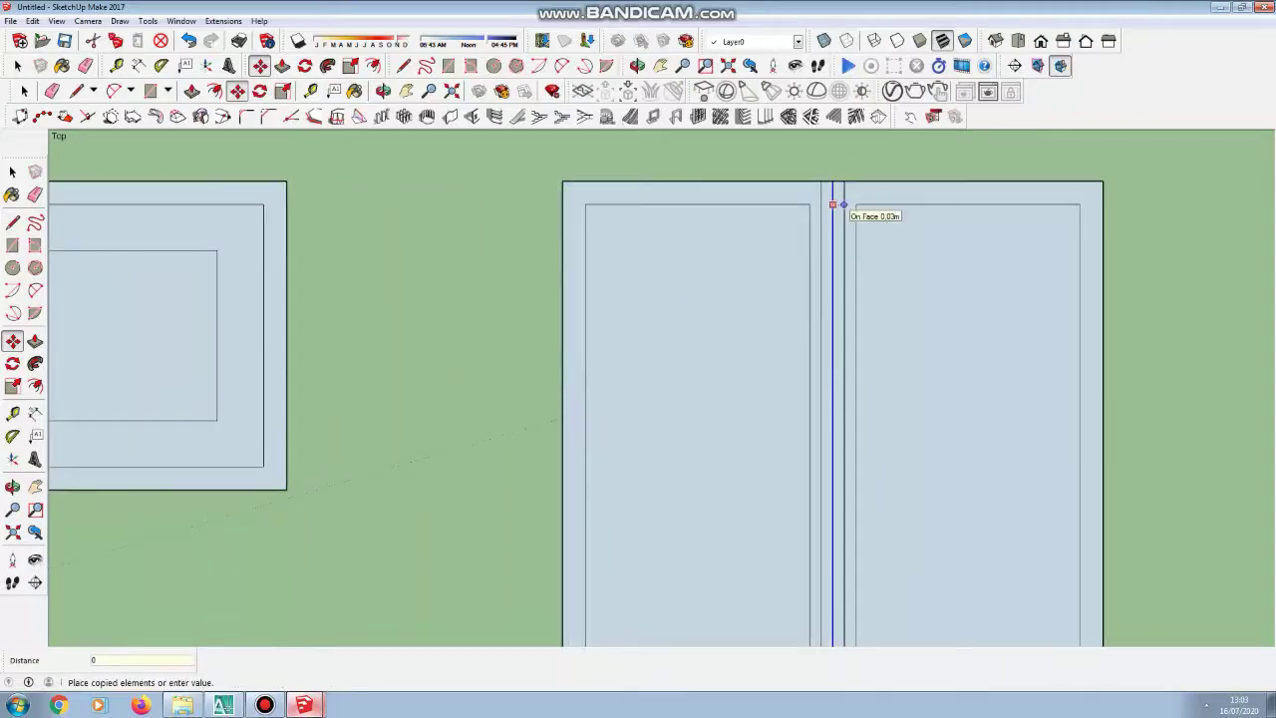
key("Return")
Step: Extend the upper and lower inner edges of both panels to the new mullion lines with short 0,03 m lines
scroll(670, 234, "down", 2)
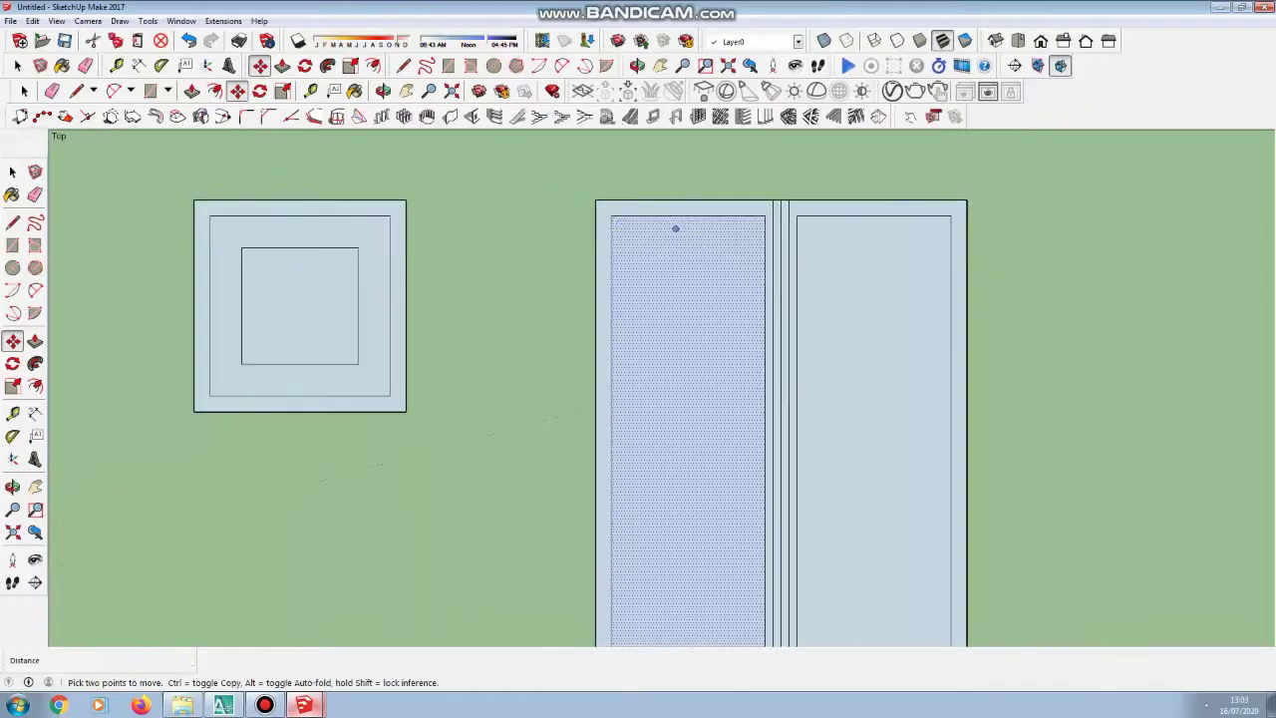
key("l")
scroll(768, 257, "up", 1)
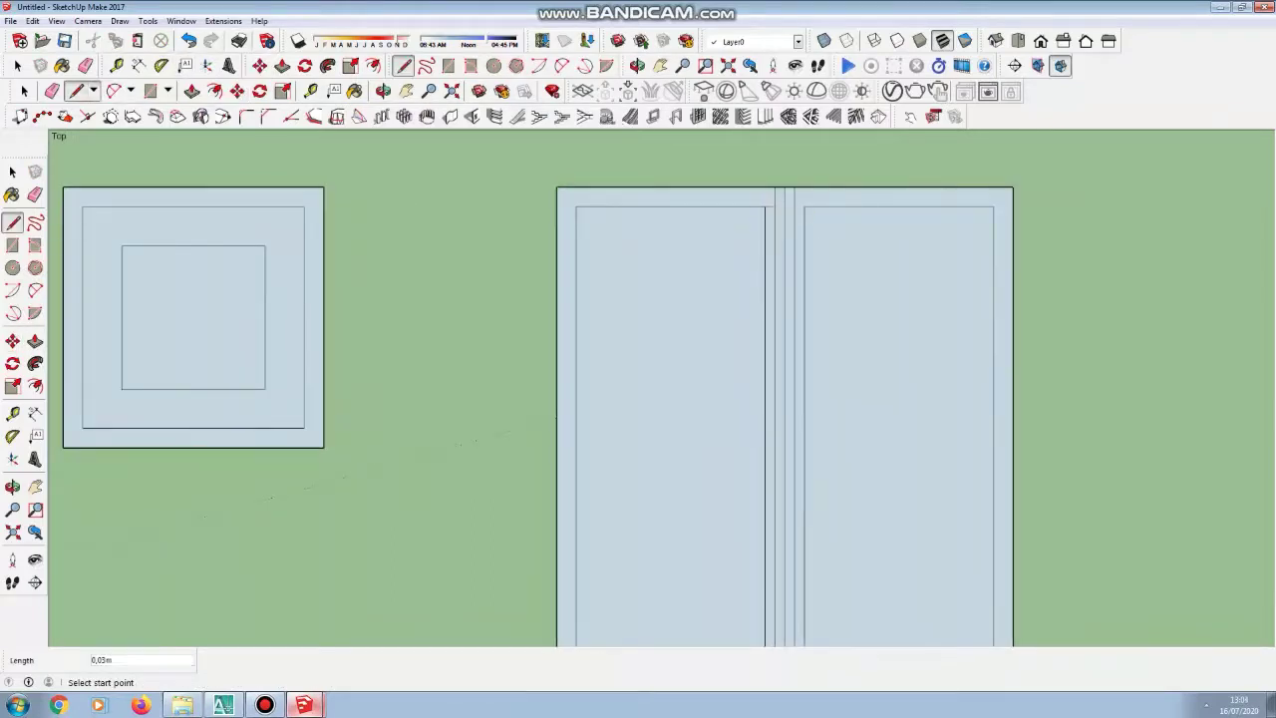
scroll(678, 250, "down", 2)
scroll(727, 540, "up", 2)
left_click(727, 540)
left_click(736, 542)
left_click(759, 542)
key("Escape")
scroll(754, 542, "down", 1)
left_click(759, 224)
left_click(749, 221)
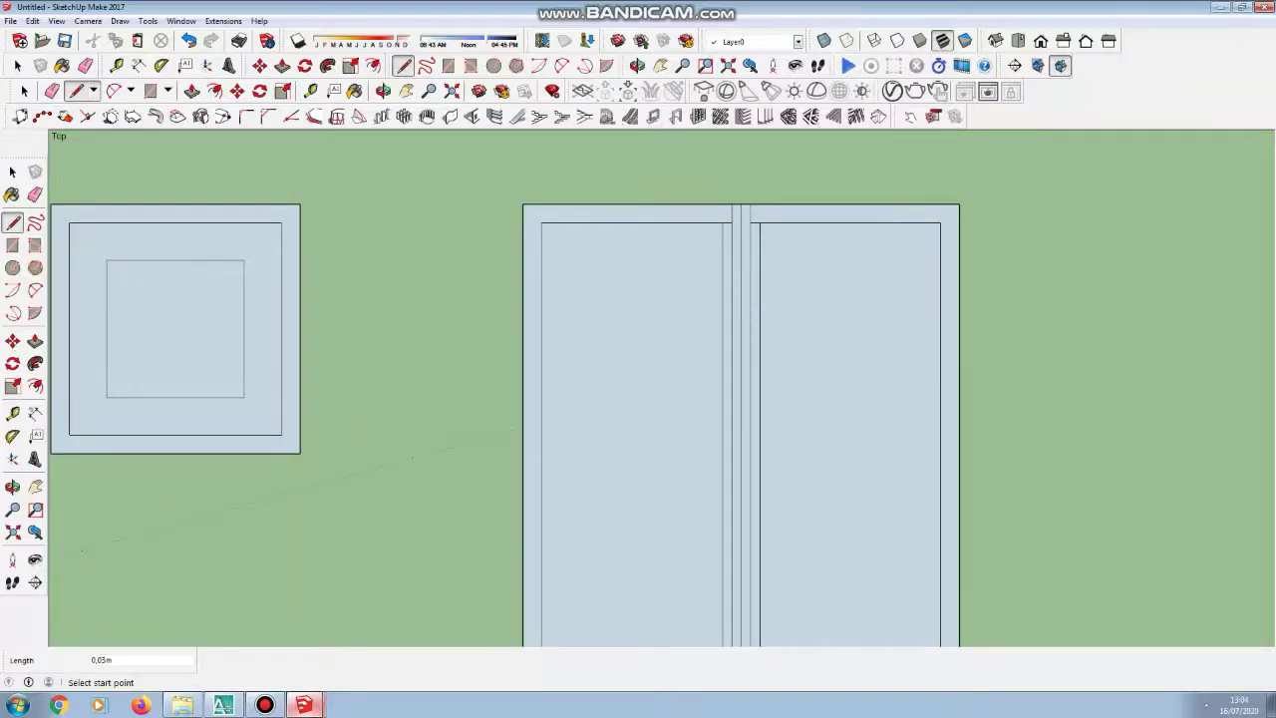
Step: Erase the third unit's centre line, old inner vertical edges and the mullion stubs crossing the outer frame
key("e")
left_click(723, 289)
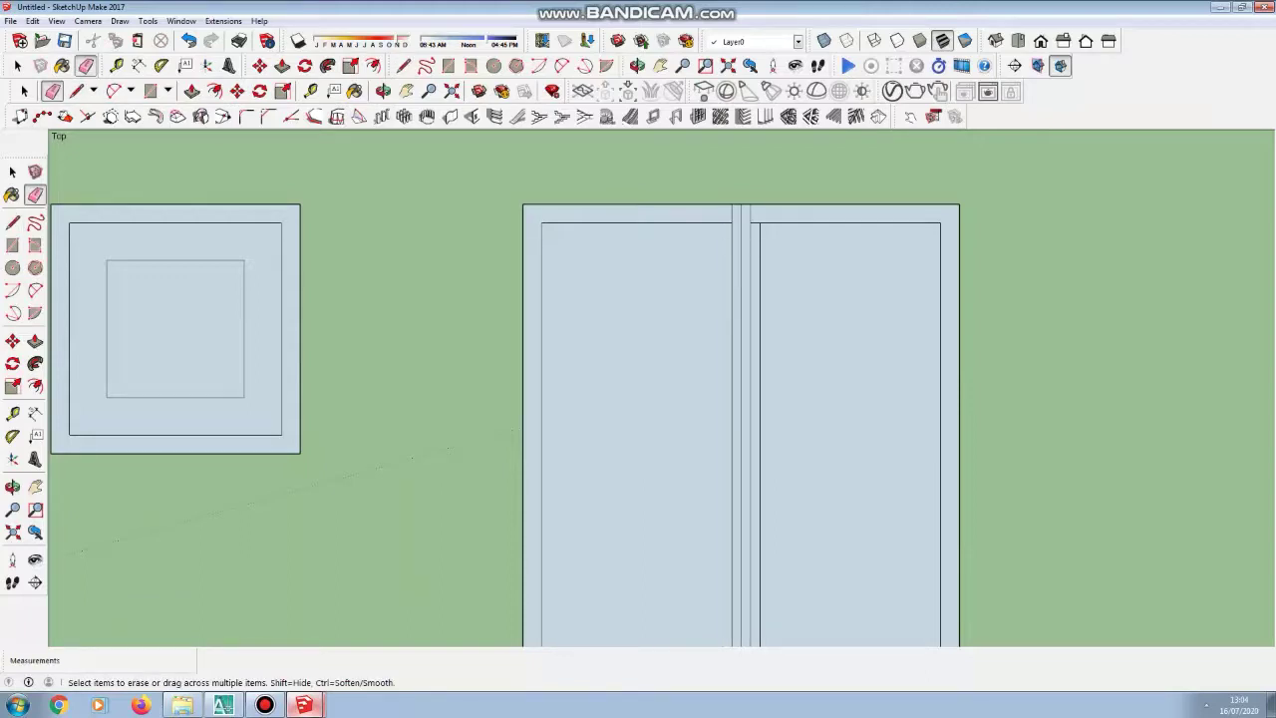
left_click(741, 299)
left_click(760, 274)
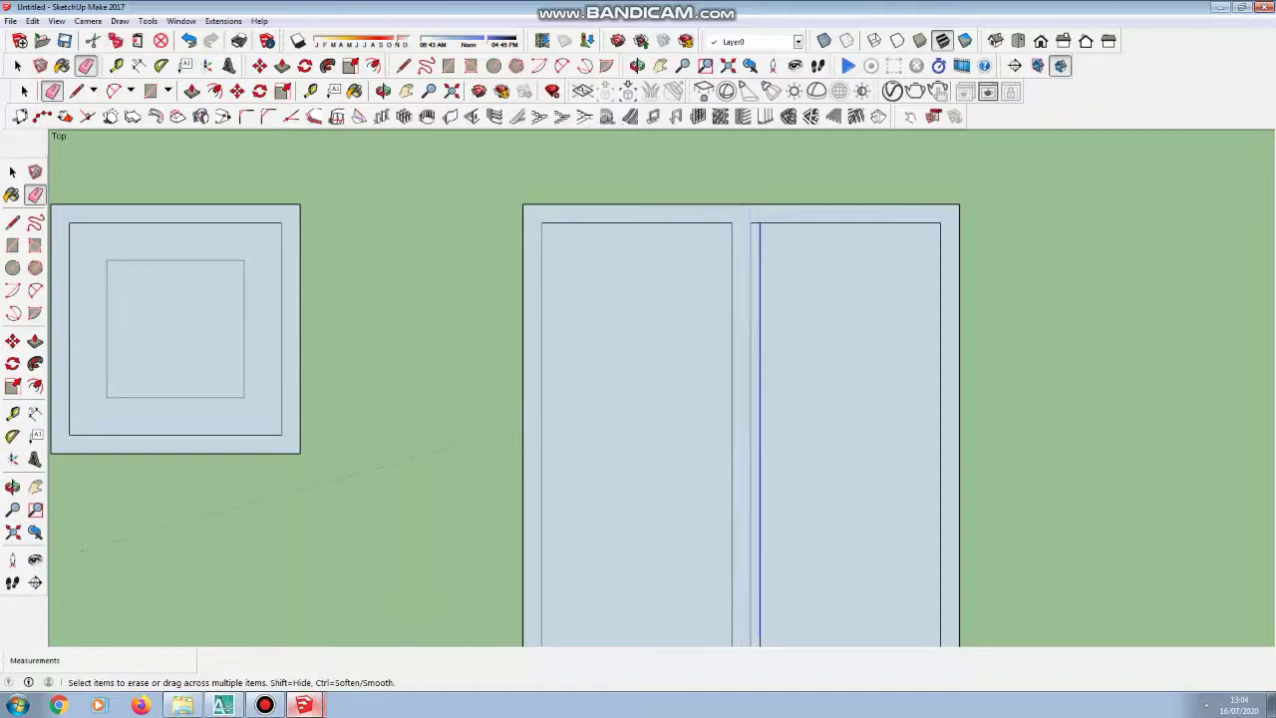
scroll(700, 239, "down", 4)
scroll(727, 558, "up", 3)
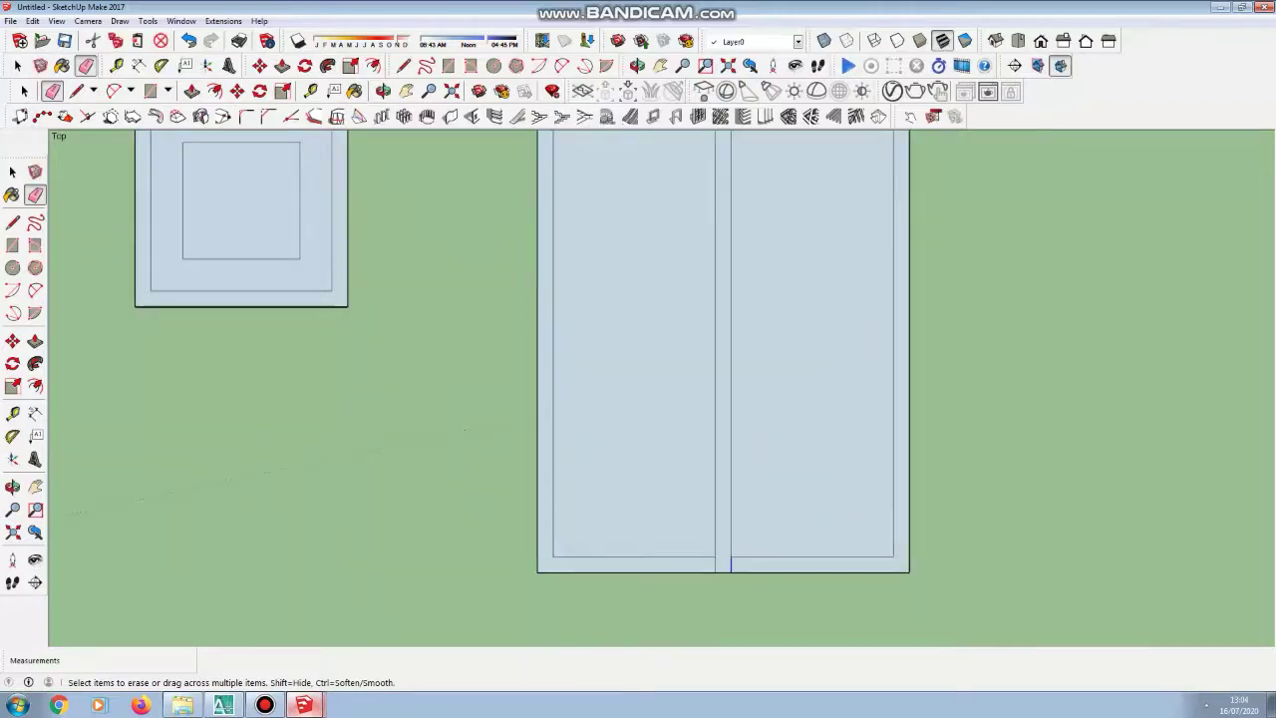
scroll(669, 565, "down", 2)
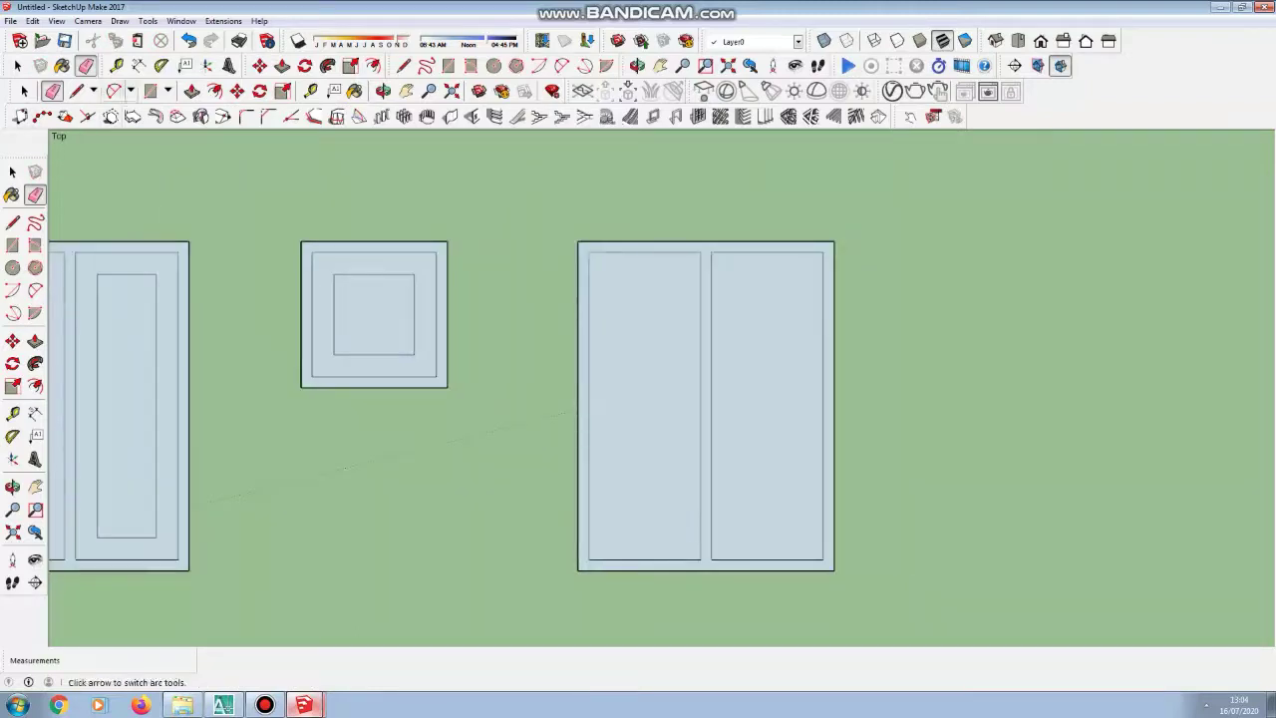
Step: Draw a horizontal line across the right panel of the third unit at mid-height
key("l")
left_click(711, 406)
left_click(822, 406)
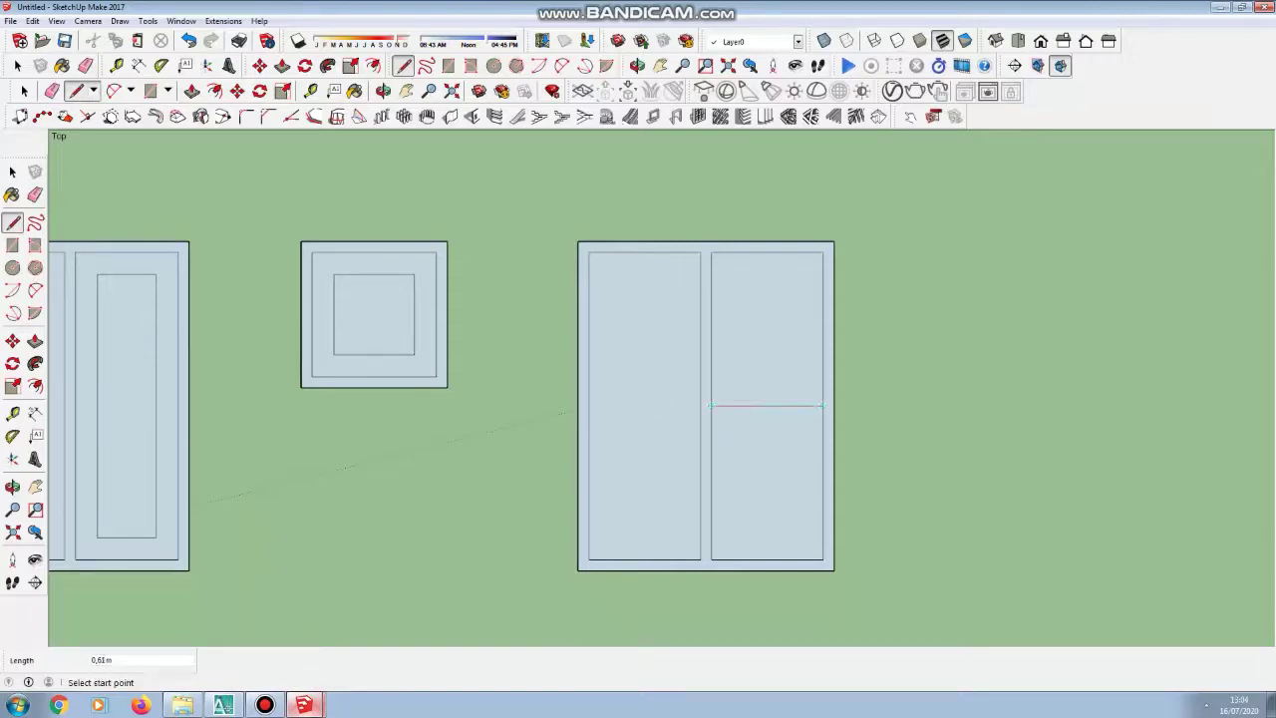
Step: Draw a vertical centre line through the right panel's lower half and a horizontal line across that half's mid-height
scroll(770, 406, "up", 1)
left_click(767, 406)
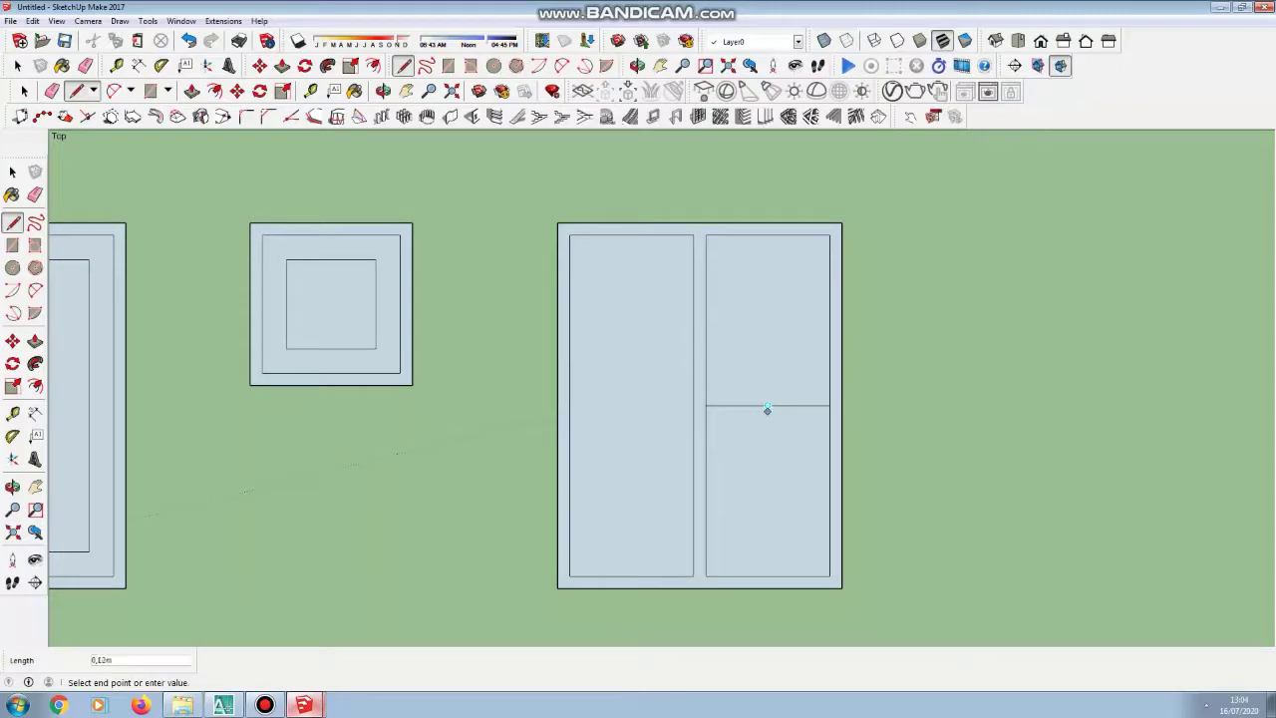
left_click(768, 576)
left_click(768, 489)
left_click(706, 490)
left_click(767, 489)
left_click(829, 490)
Step: Draw a vertical centre line through the right panel's upper half and a horizontal line across that half's mid-height
left_click(767, 405)
left_click(768, 236)
left_click(768, 320)
left_click(706, 320)
left_click(767, 320)
left_click(829, 320)
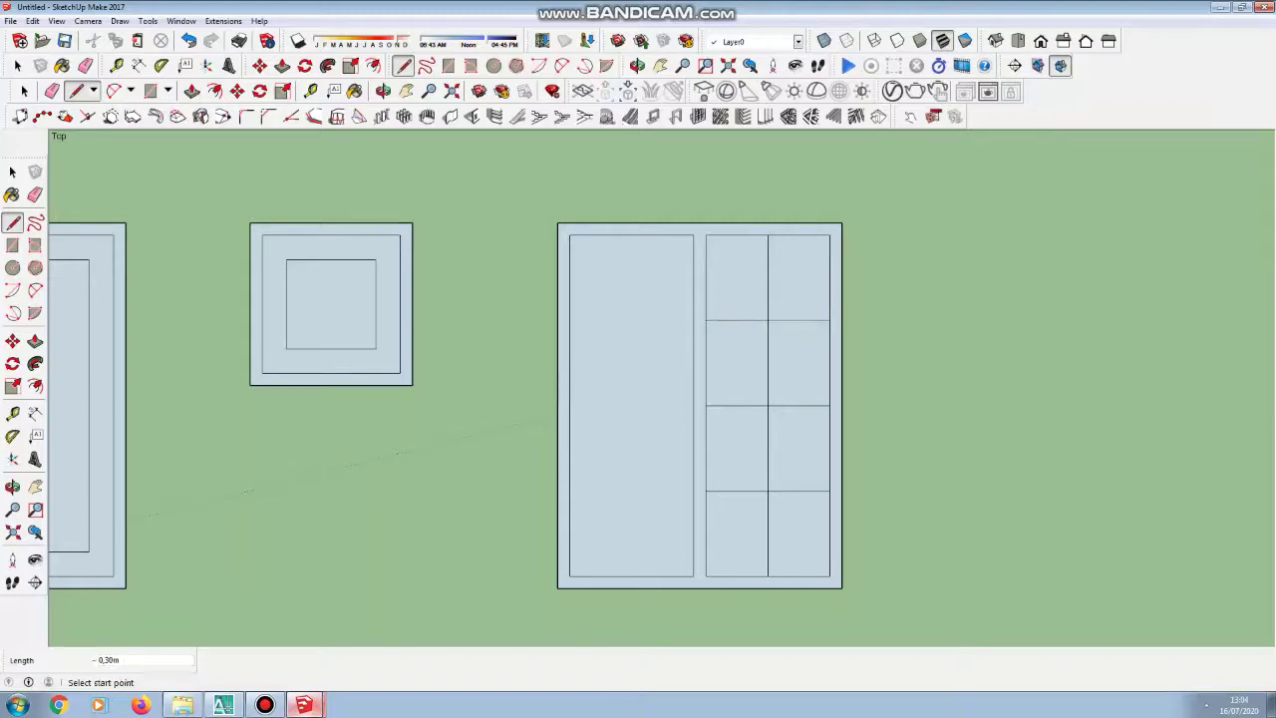
Step: Copy the uppermost horizontal dividing line of the right panel 0,03 m upward
left_click(12, 172)
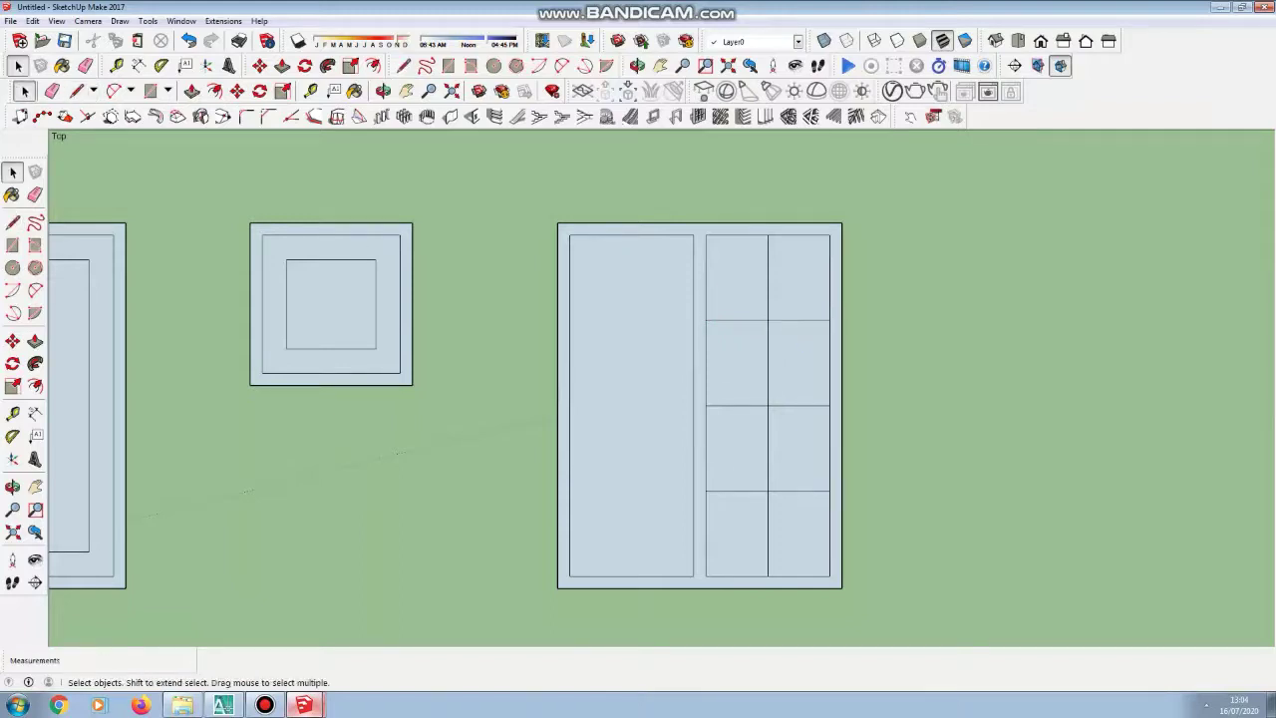
left_click_drag(698, 307, 834, 336)
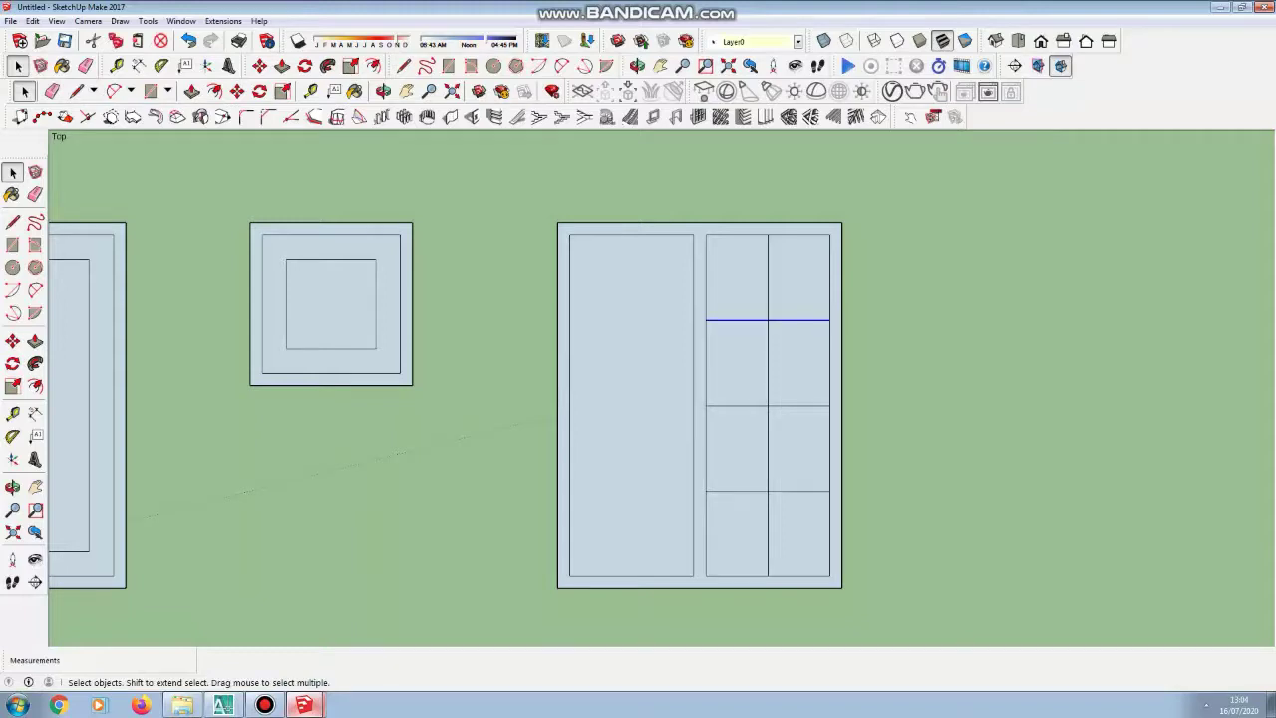
left_click(237, 91)
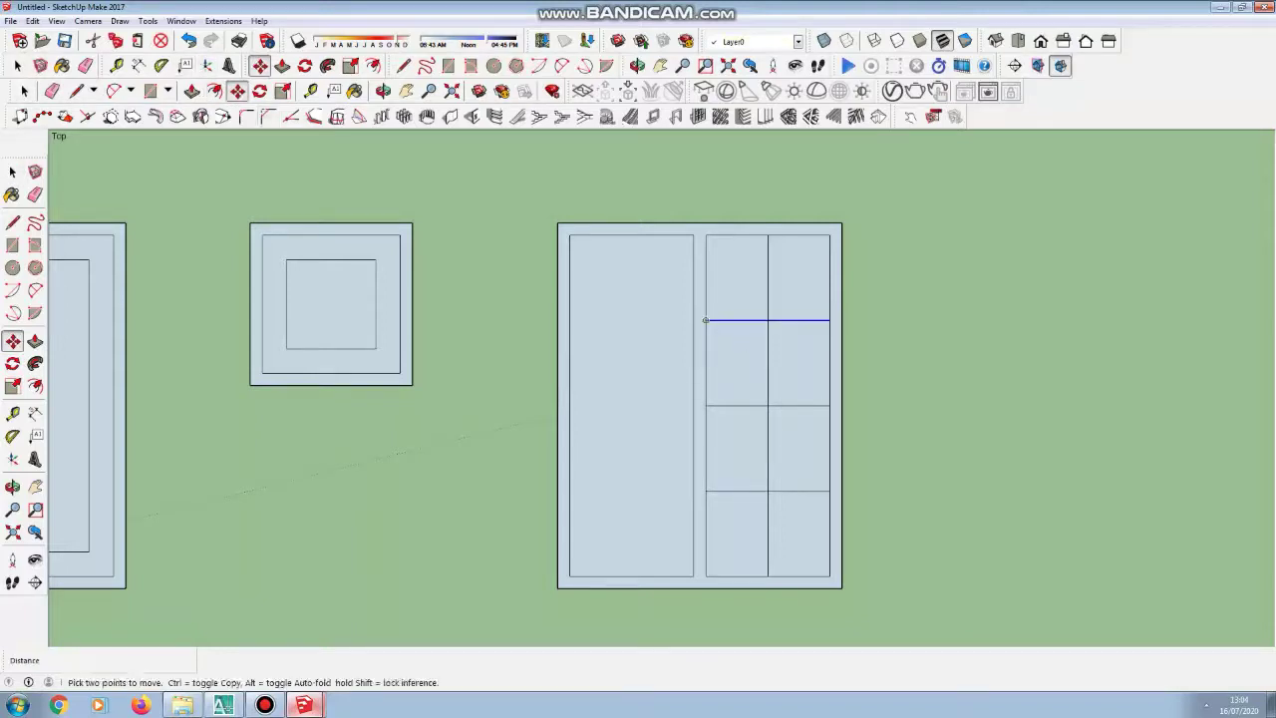
left_click(706, 320)
key("ctrl")
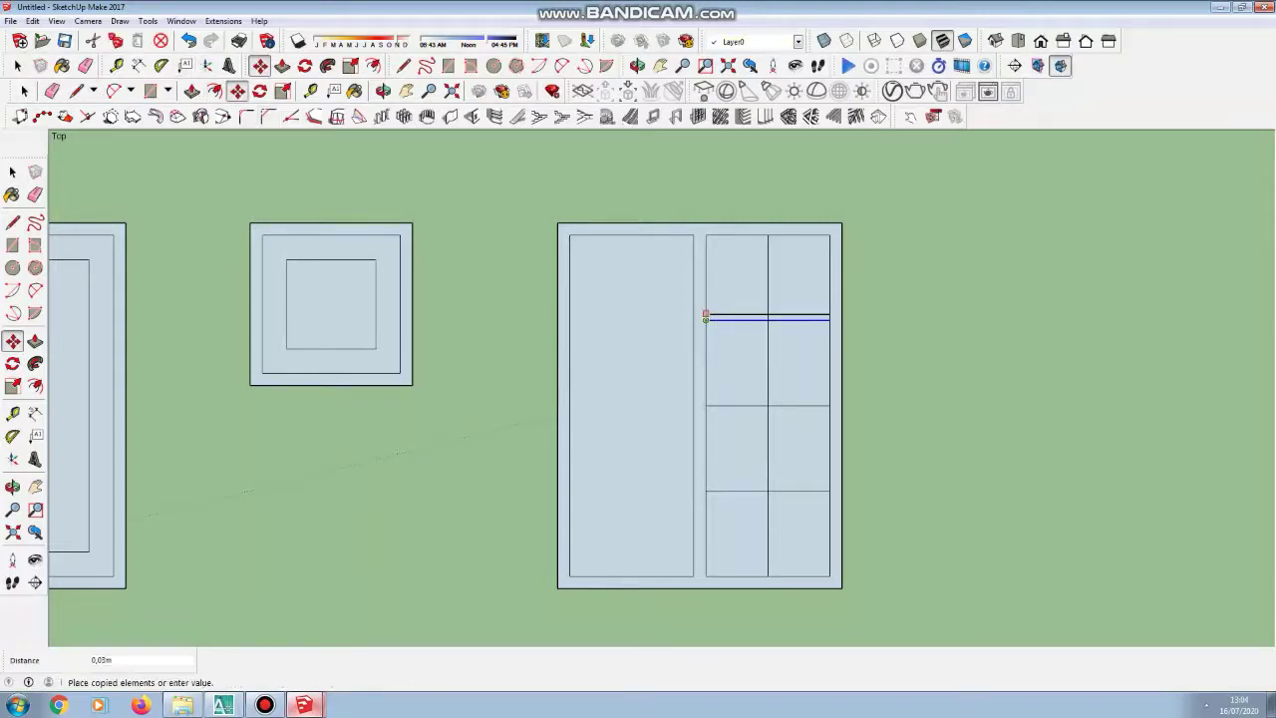
type("0")
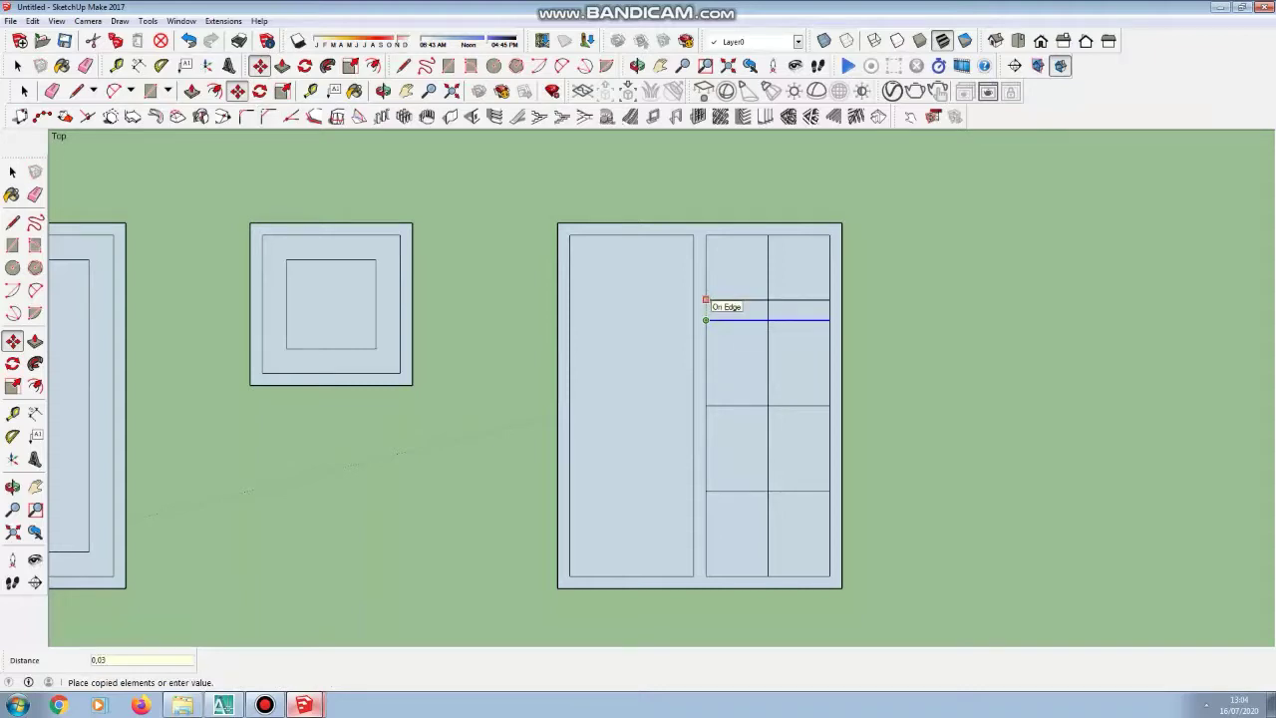
type(",03")
key("Return")
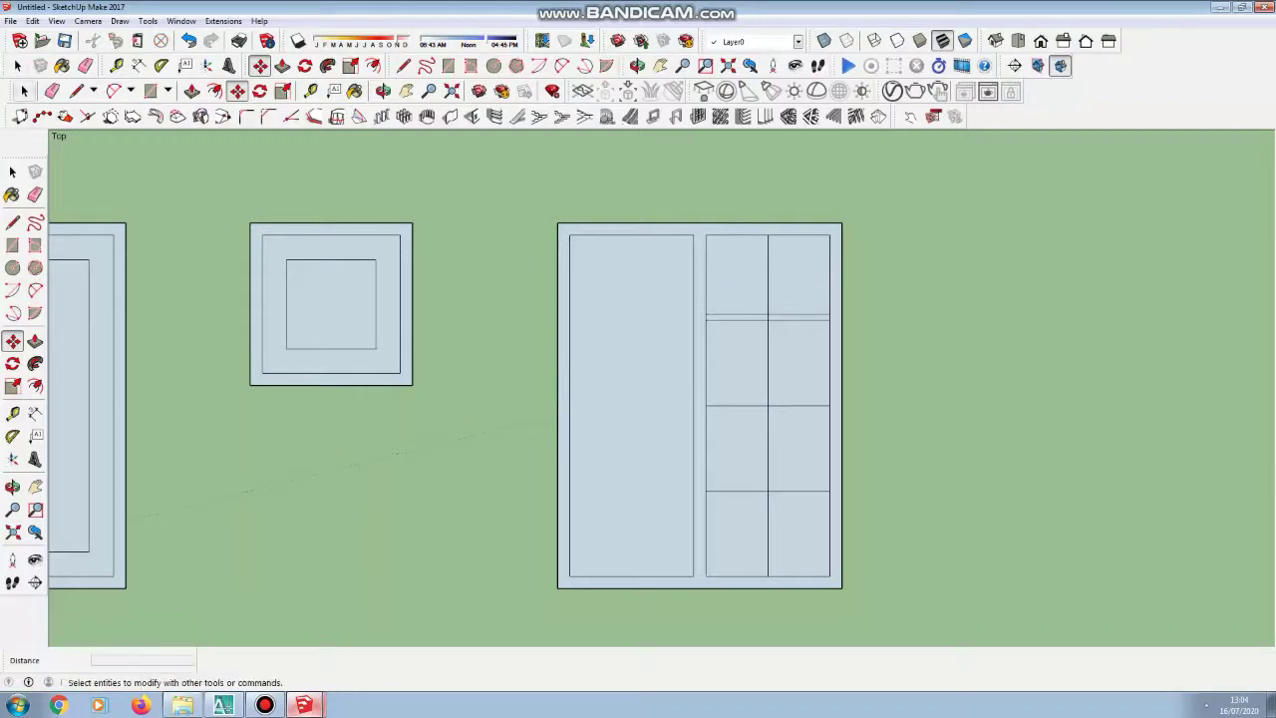
Step: Copy the same original dividing line 0,03 m downward
key("space")
left_click_drag(702, 317, 903, 356)
key("m")
left_click(238, 91)
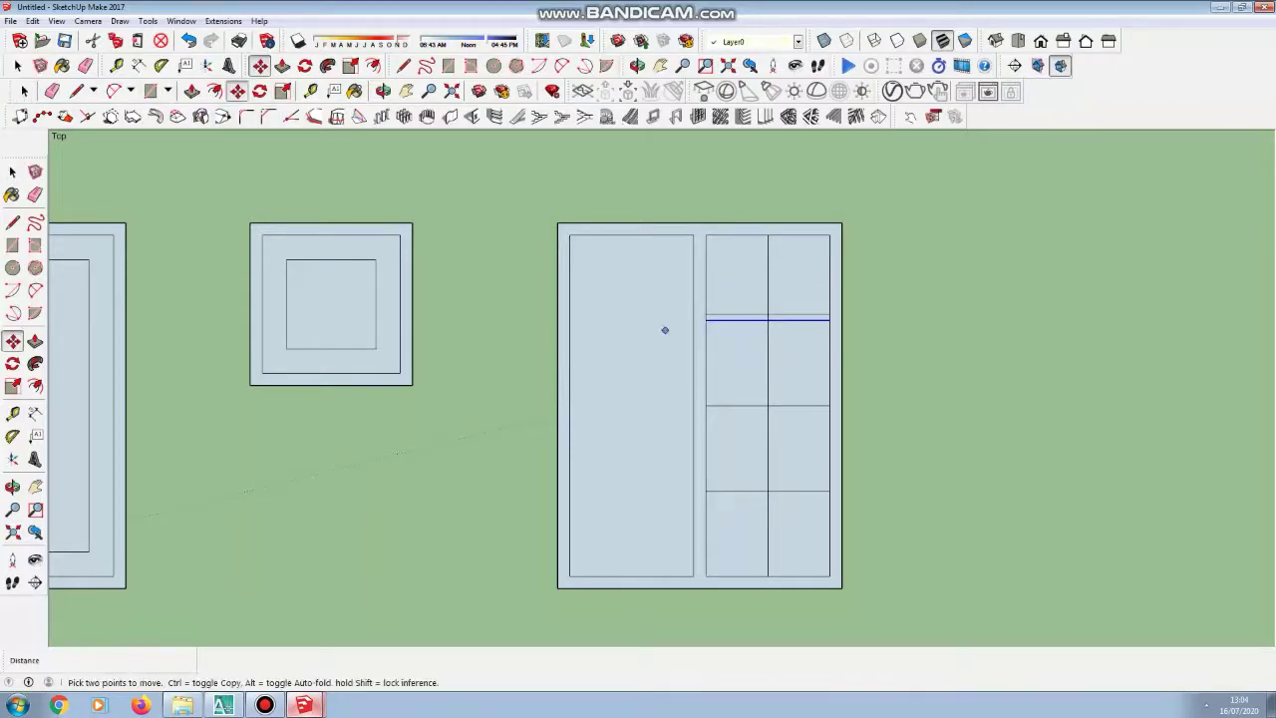
left_click(706, 320)
key("ctrl")
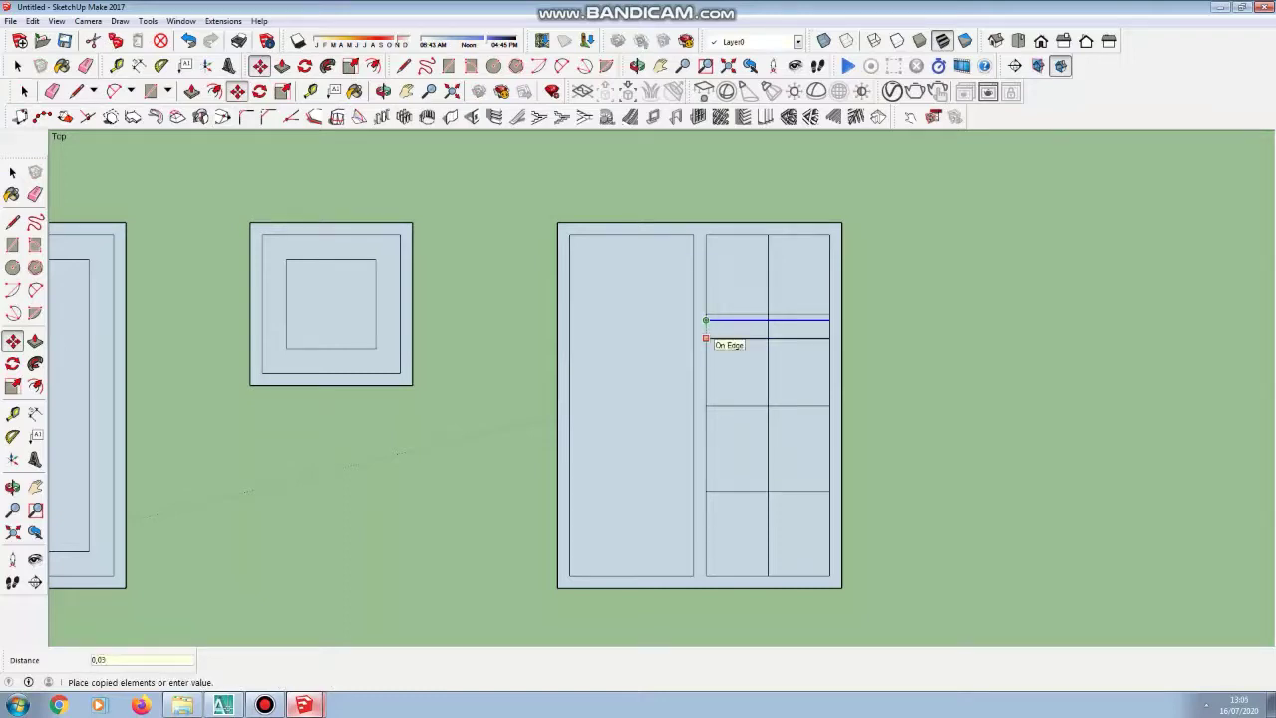
key("Return")
key("space")
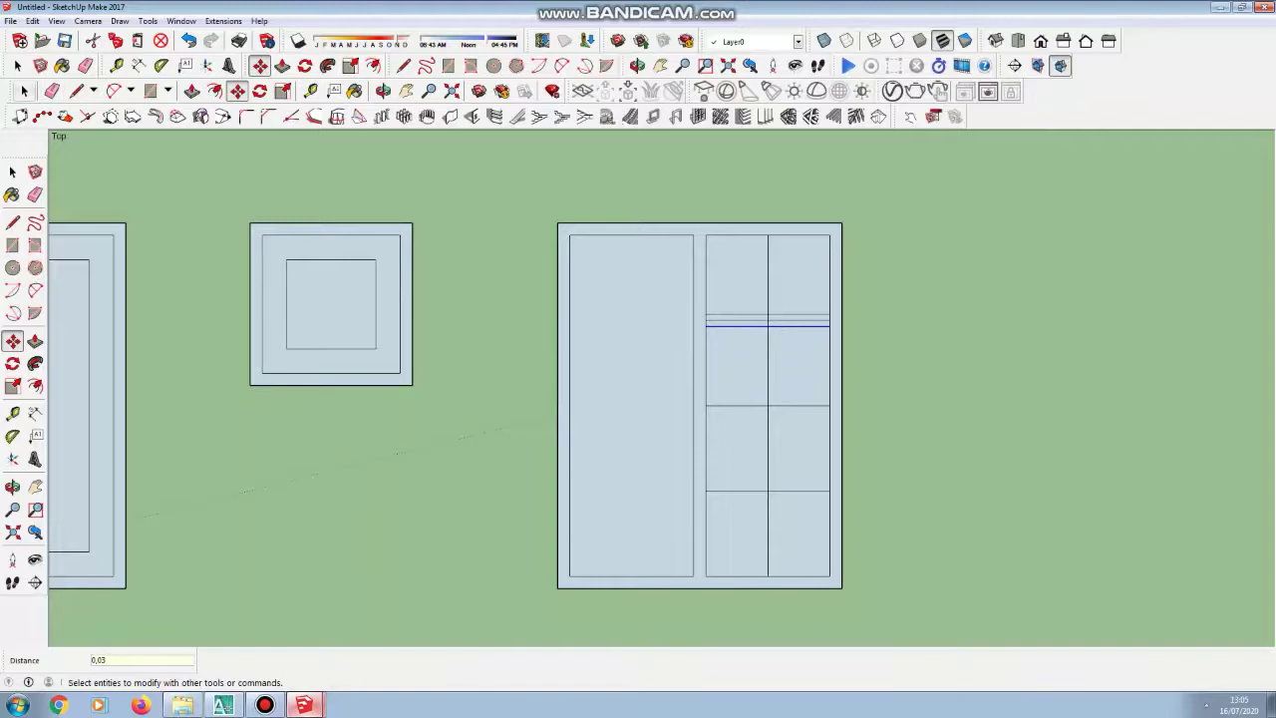
Step: Copy the pair of offset rail lines onto the middle and lower horizontal dividing lines of the right panel
key("space")
left_click(738, 314, "shift")
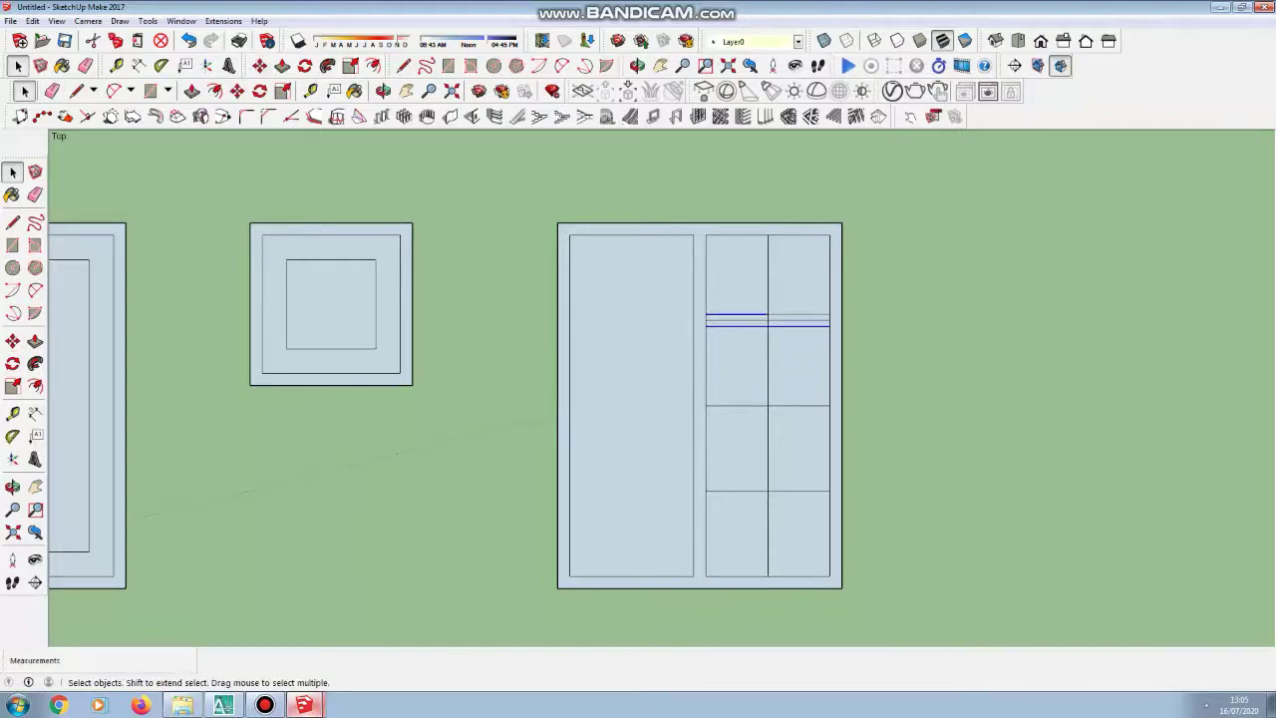
left_click(798, 314, "shift")
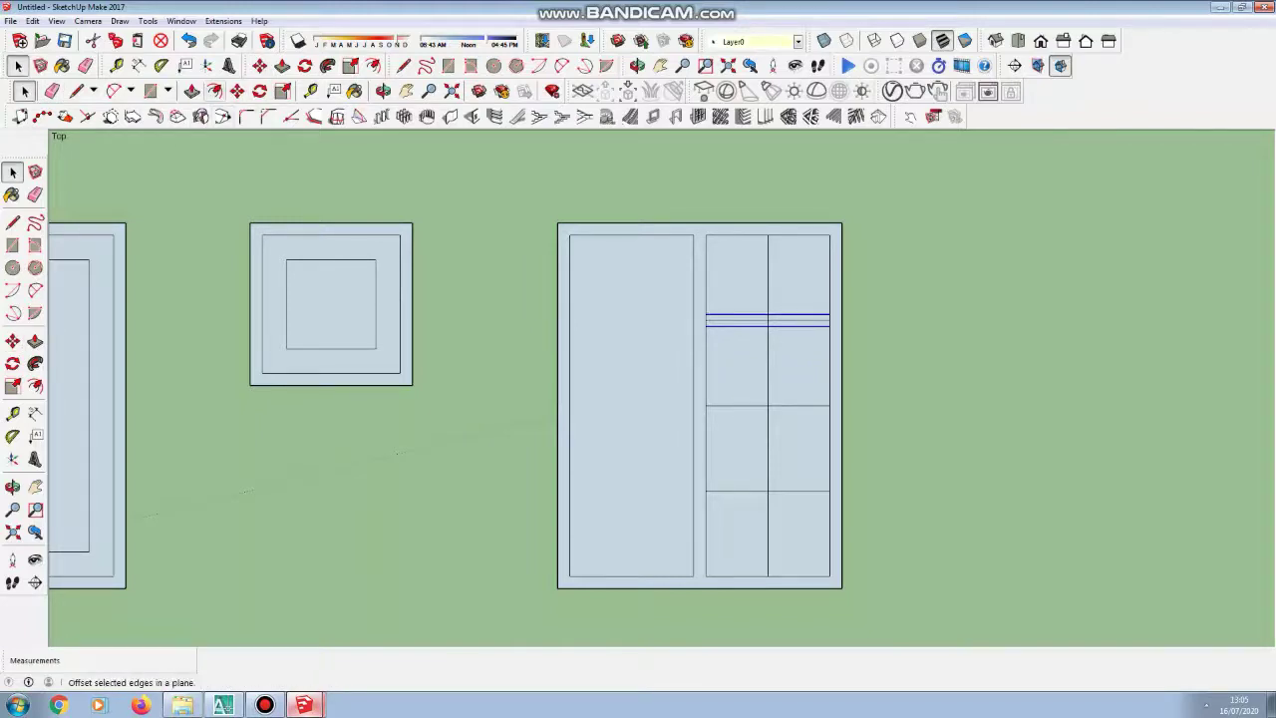
key("m")
left_click(766, 320)
key("ctrl")
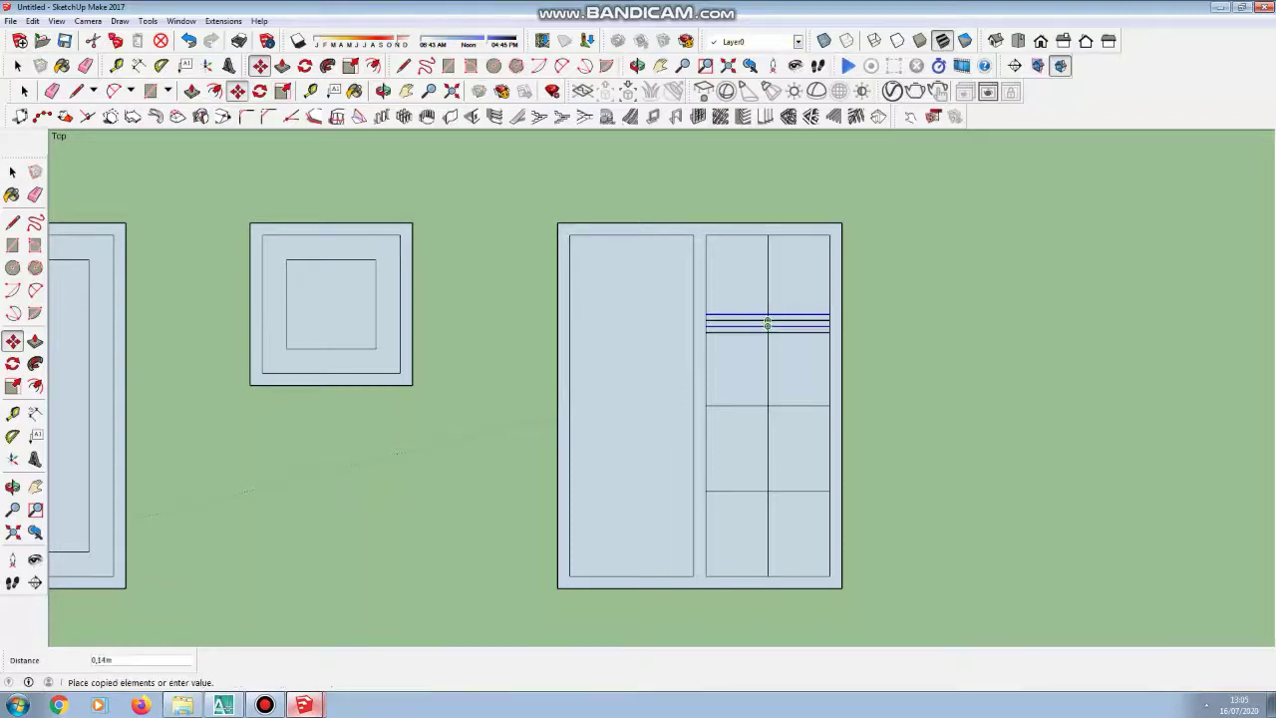
left_click(767, 405)
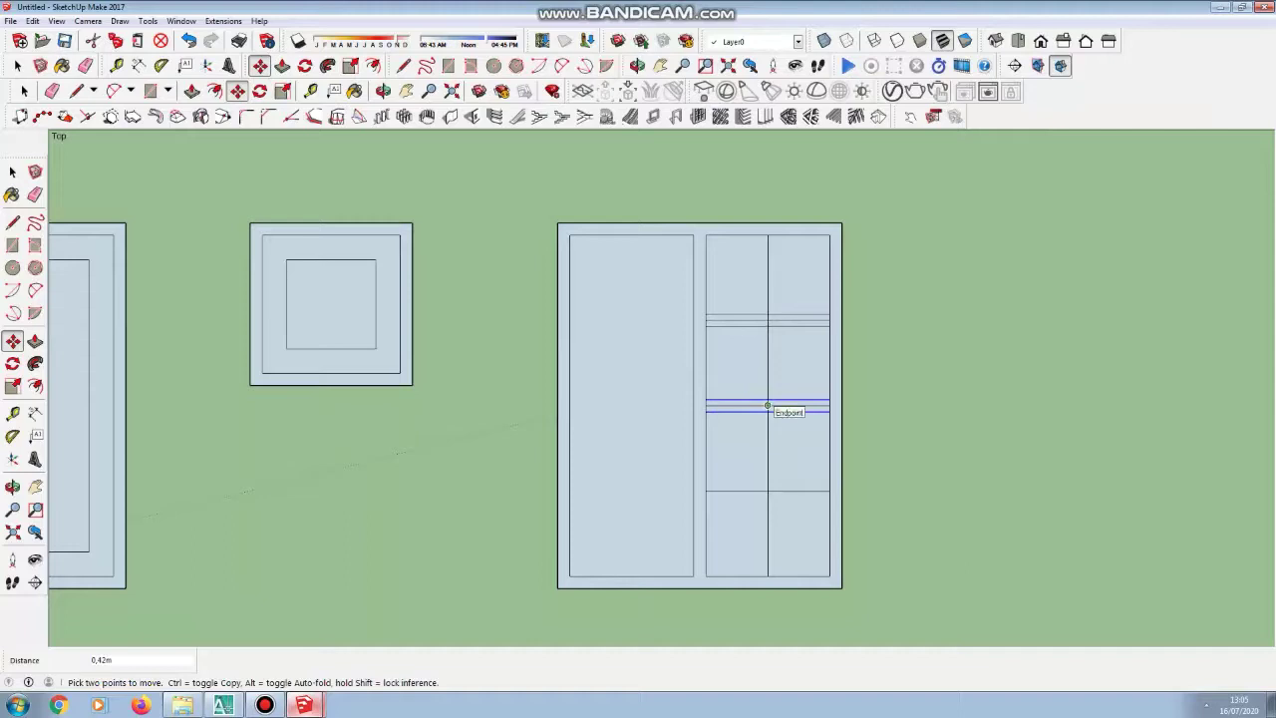
left_click(767, 405)
key("ctrl")
left_click(766, 491)
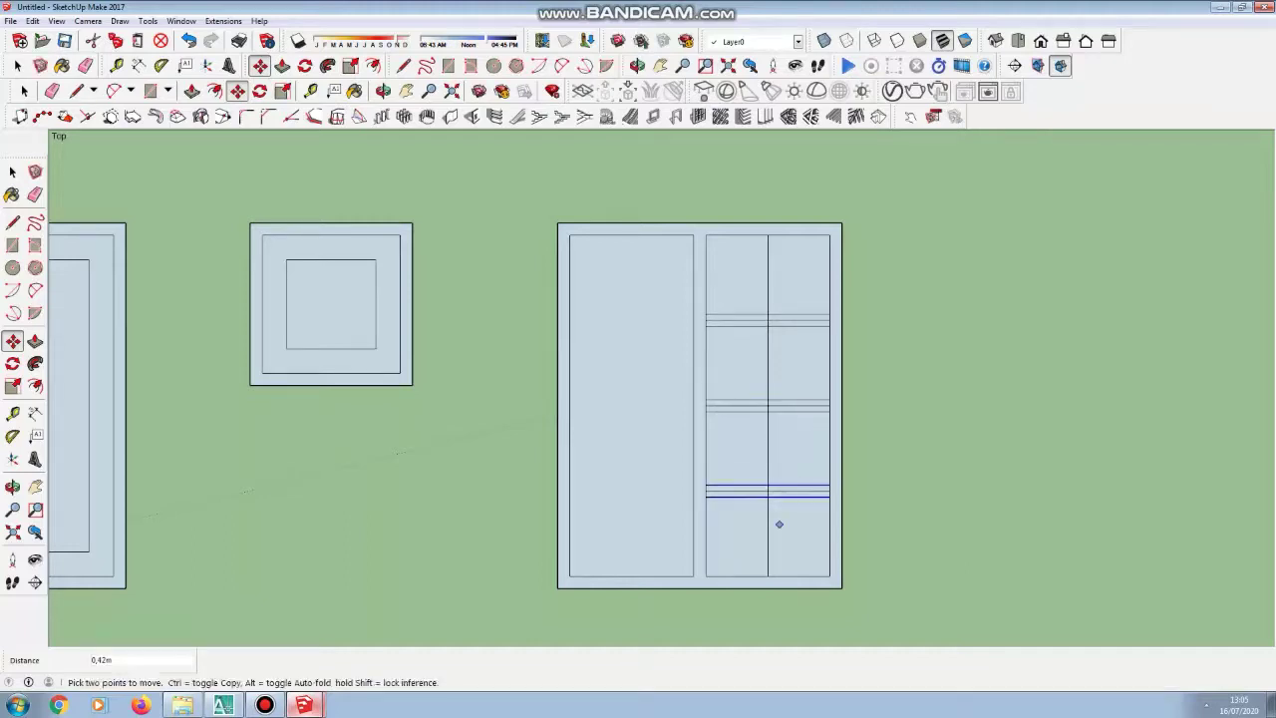
Step: Erase the middle and lower rails' centre lines and the vertical centre line in the right panel's lower half
key("e")
scroll(773, 414, "up", 1)
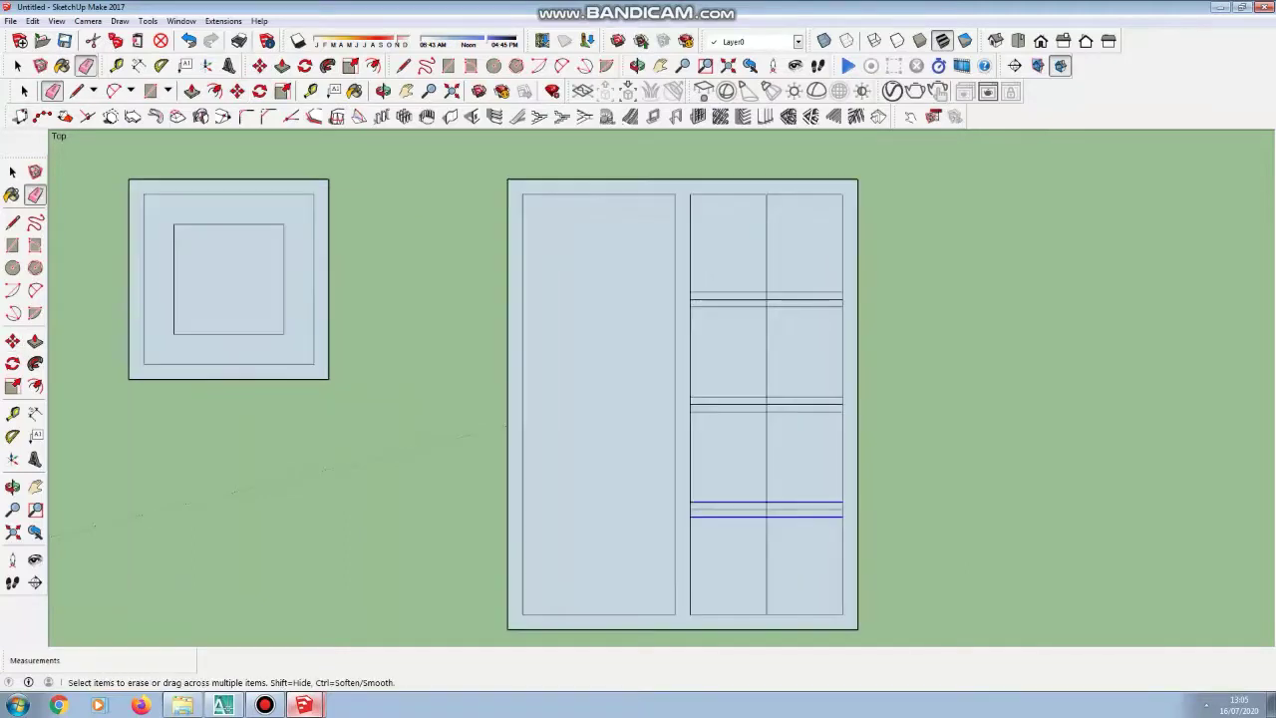
left_click_drag(773, 408, 759, 401)
left_click(767, 454)
left_click(767, 564)
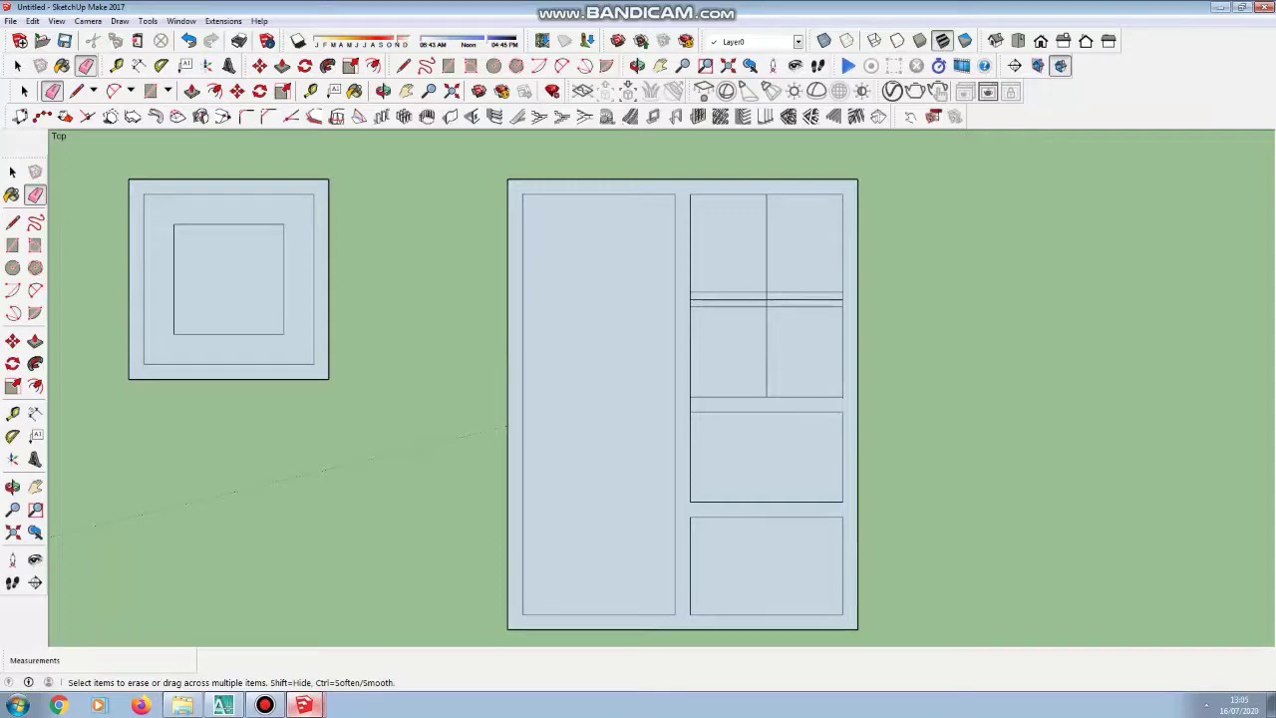
Step: Erase the upper rail's centre line and the vertical centre line in the right panel's upper half
left_click(767, 352)
left_click(798, 299)
left_click(737, 299)
left_click(767, 287)
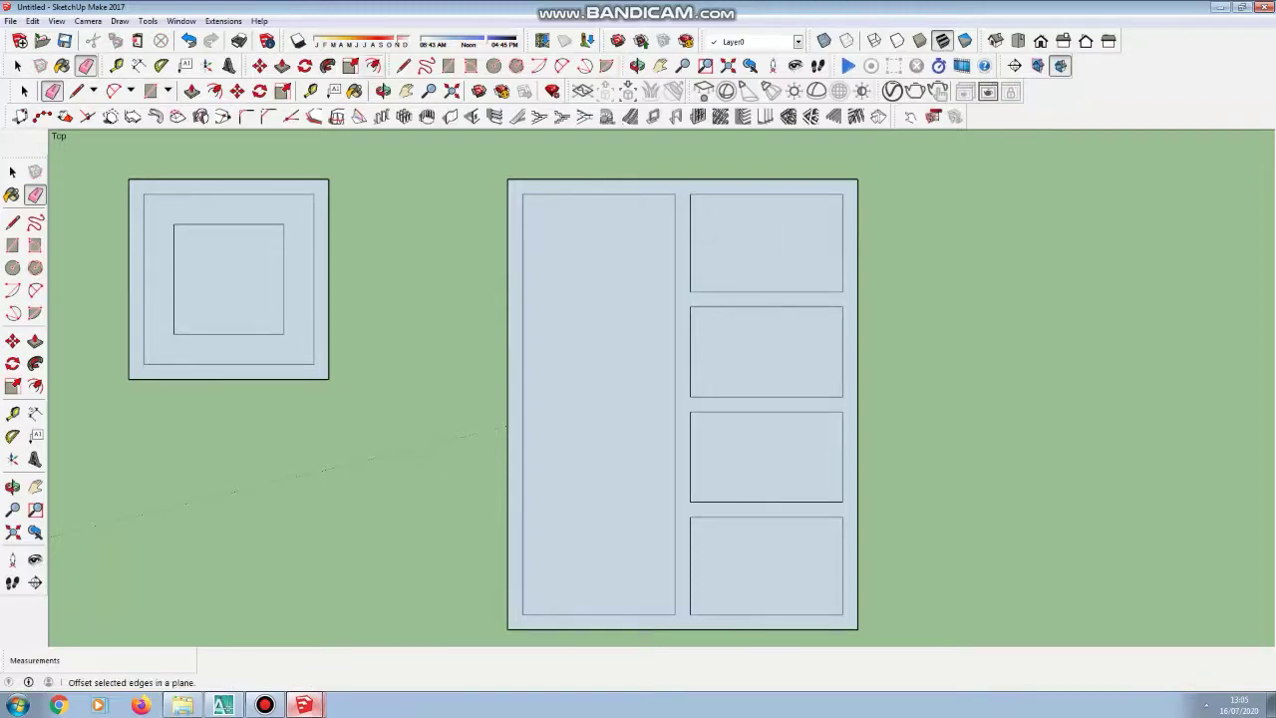
Step: Offset the left panel's outline inward by 0,12 m and the top right compartment's outline inward by 0,08 m
left_click(373, 65)
left_click(674, 445)
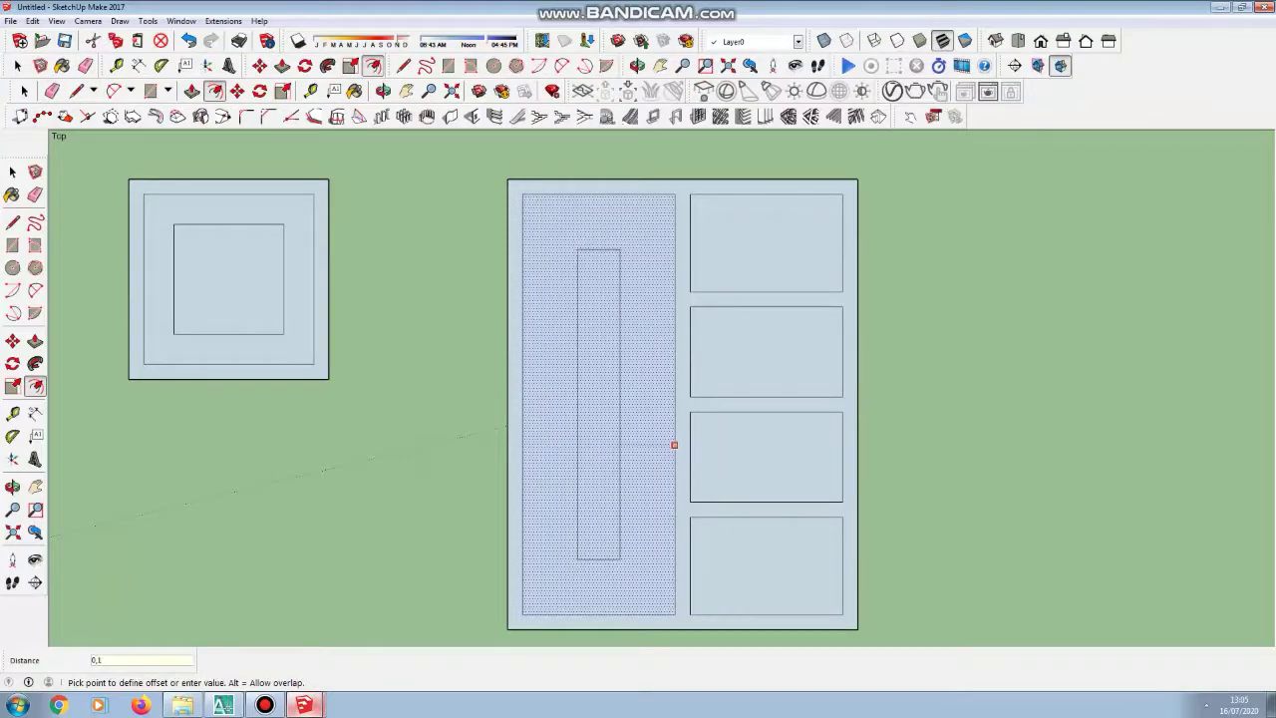
key("Return")
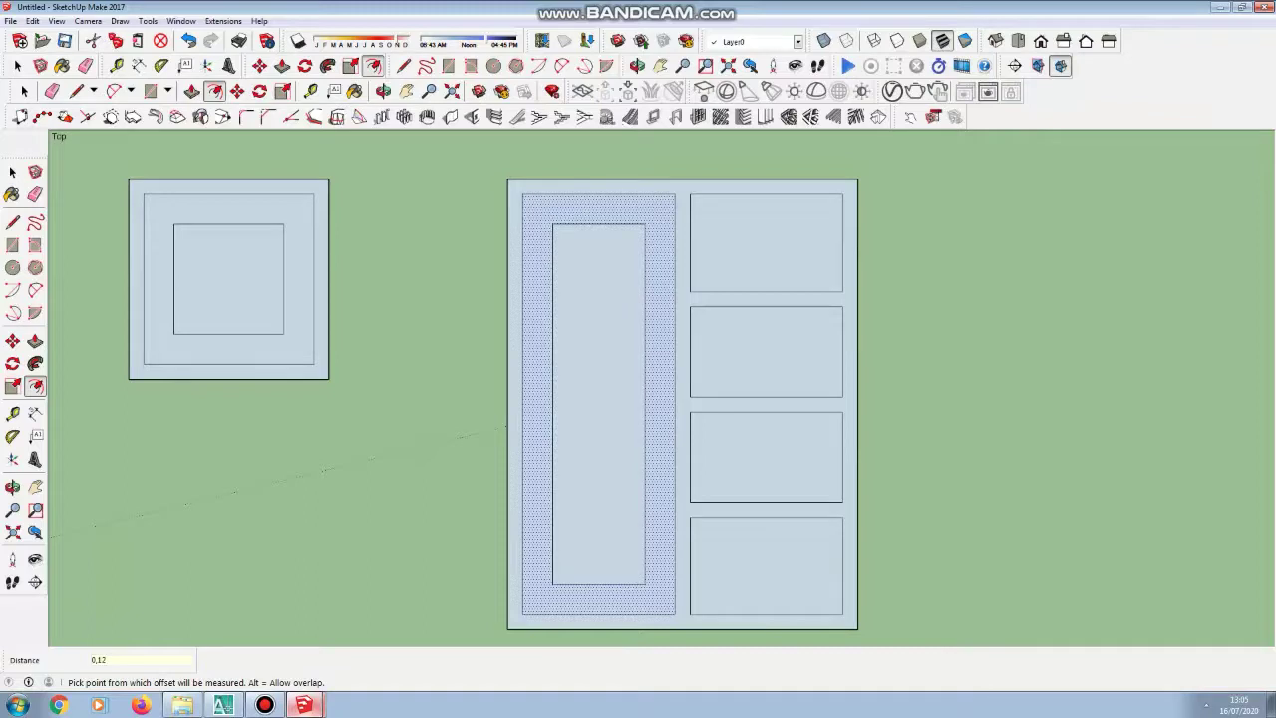
left_click(766, 292)
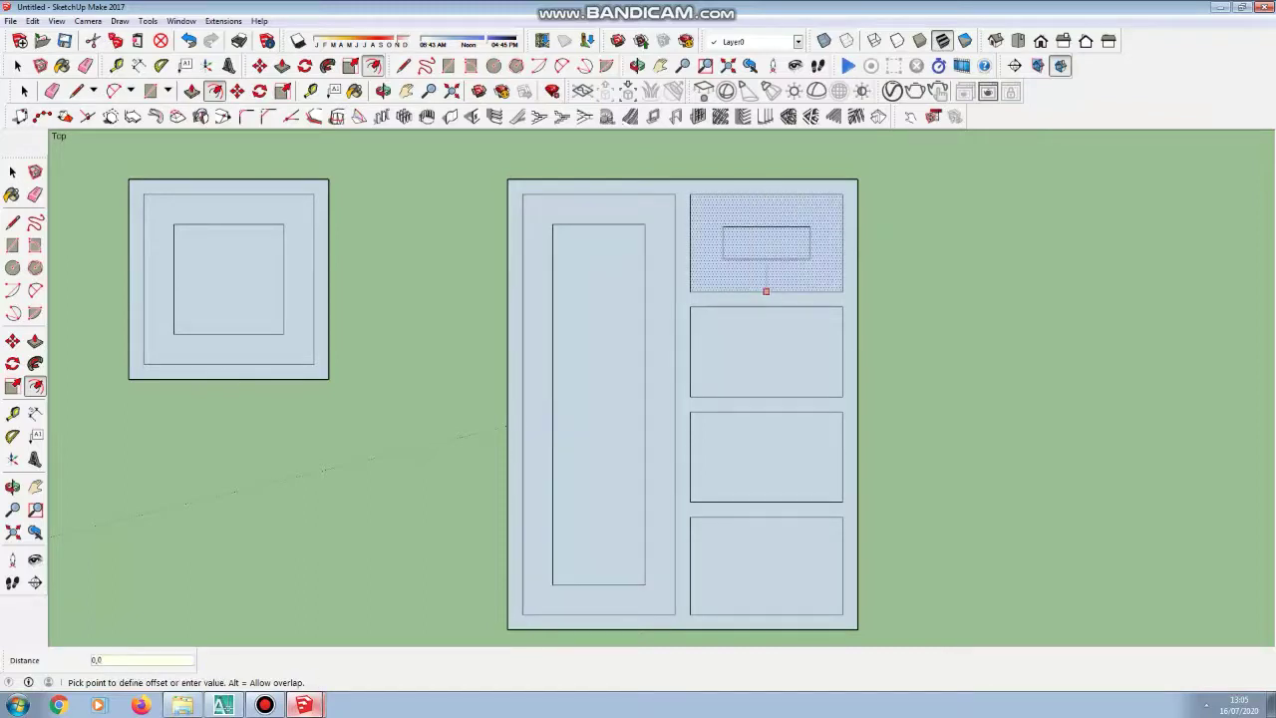
key("Return")
left_click(776, 306)
left_click(776, 349)
key("ctrl+z")
Step: Offset the outlines of the second and third right compartments inward by 0,08 m
left_click(764, 396)
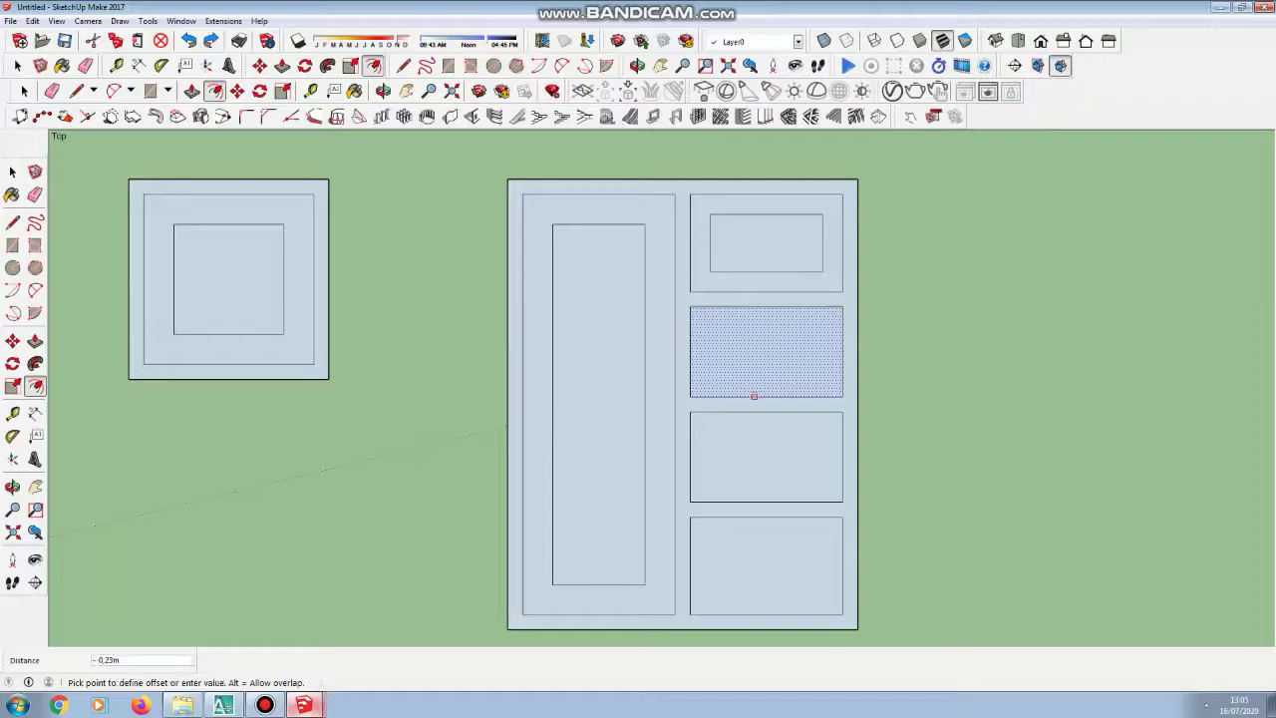
type("0,08")
key("Return")
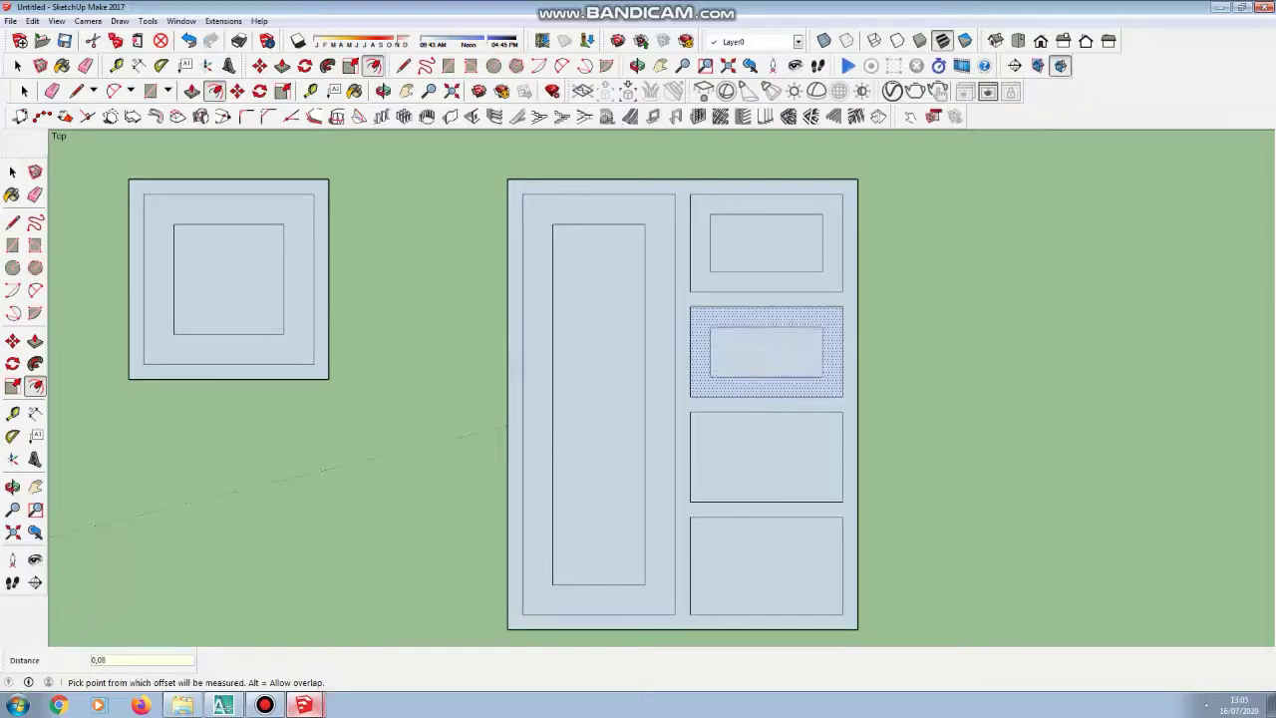
left_click(745, 501)
type("0")
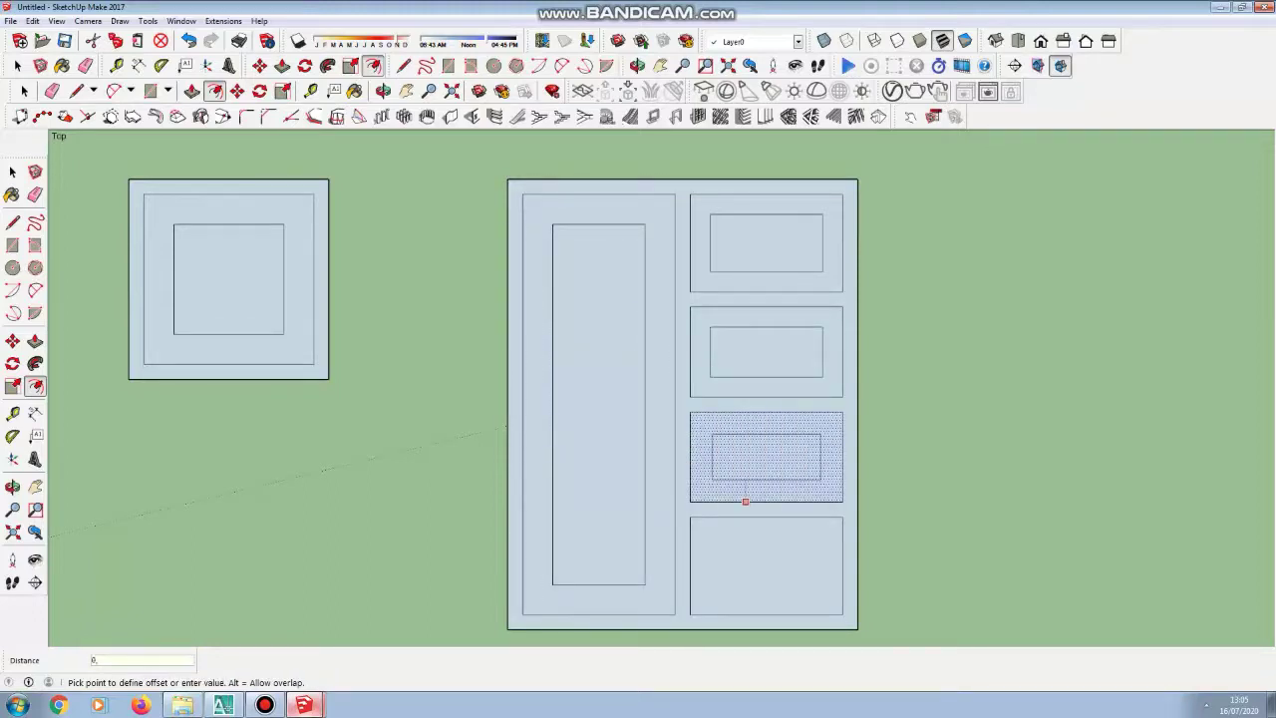
type(",08")
key("Return")
Step: Offset the bottom right compartment's outline inward by 0,08 m
scroll(638, 329, "down", 1)
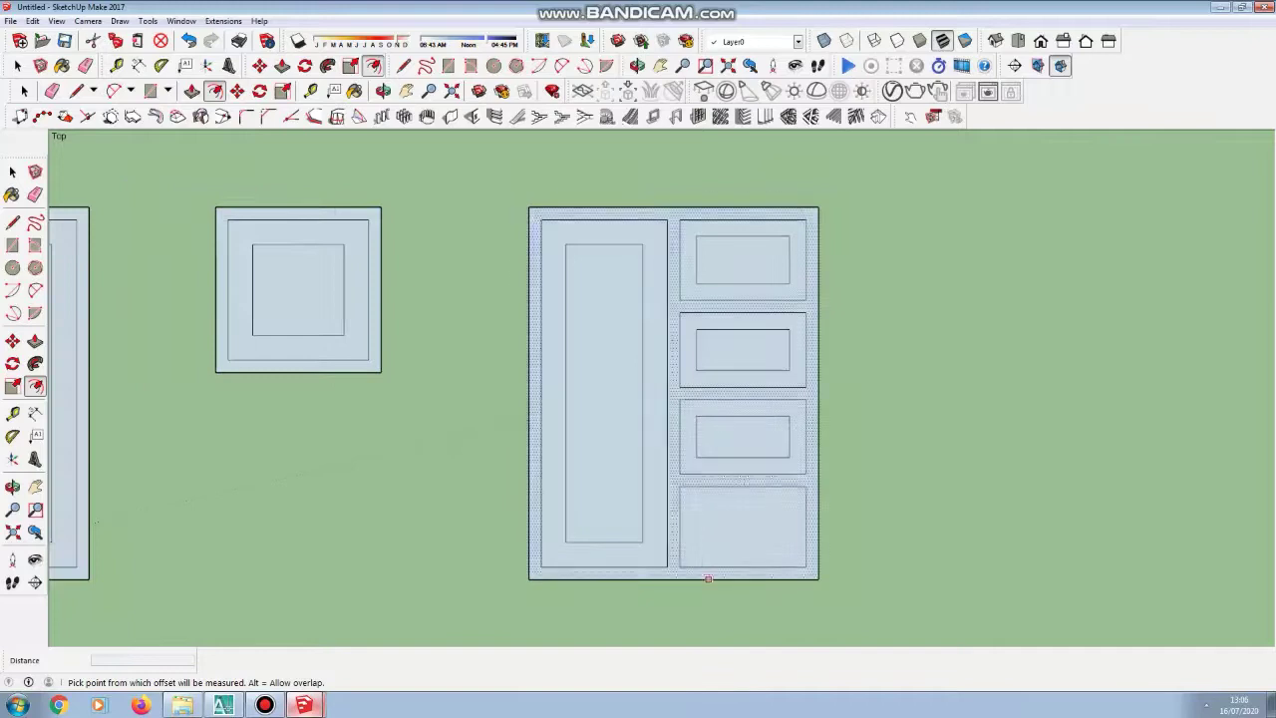
scroll(726, 558, "up", 1)
left_click(729, 572)
type("0,08")
key("Return")
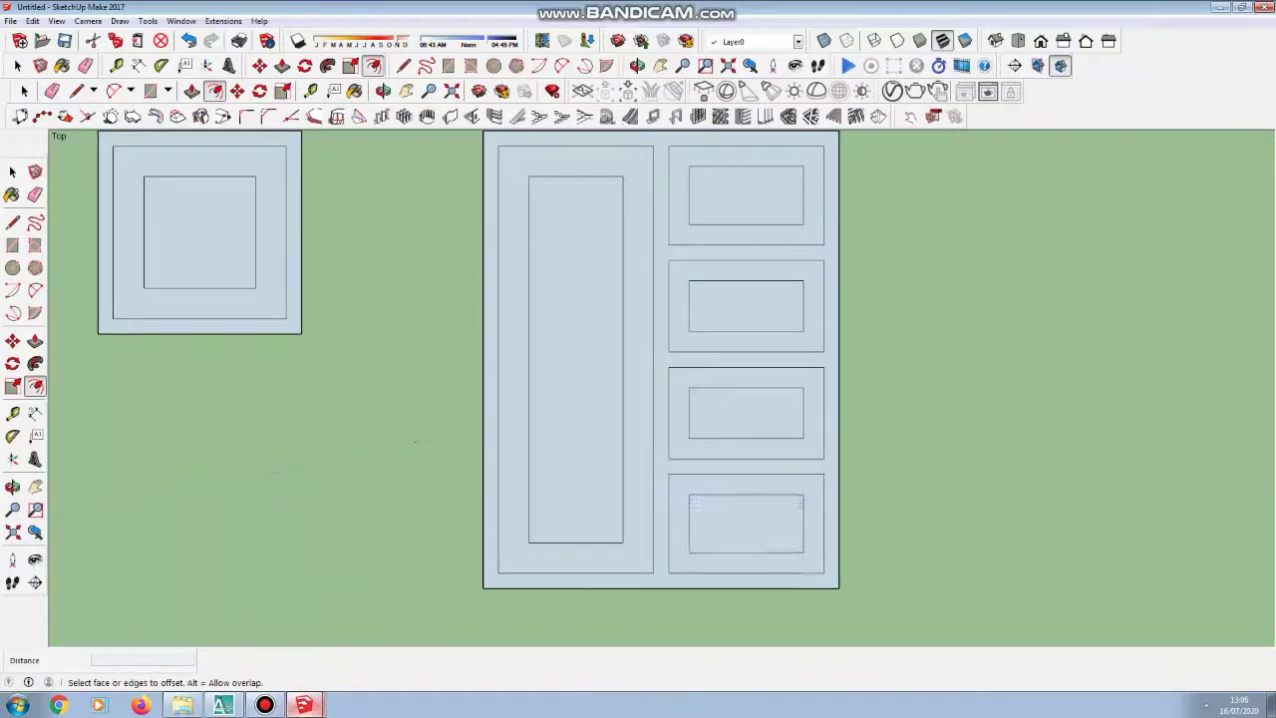
Step: Draw a horizontal guide line about 2,68 m long to the right from the third unit's upper right corner
scroll(488, 386, "down", 4)
scroll(776, 360, "up", 1)
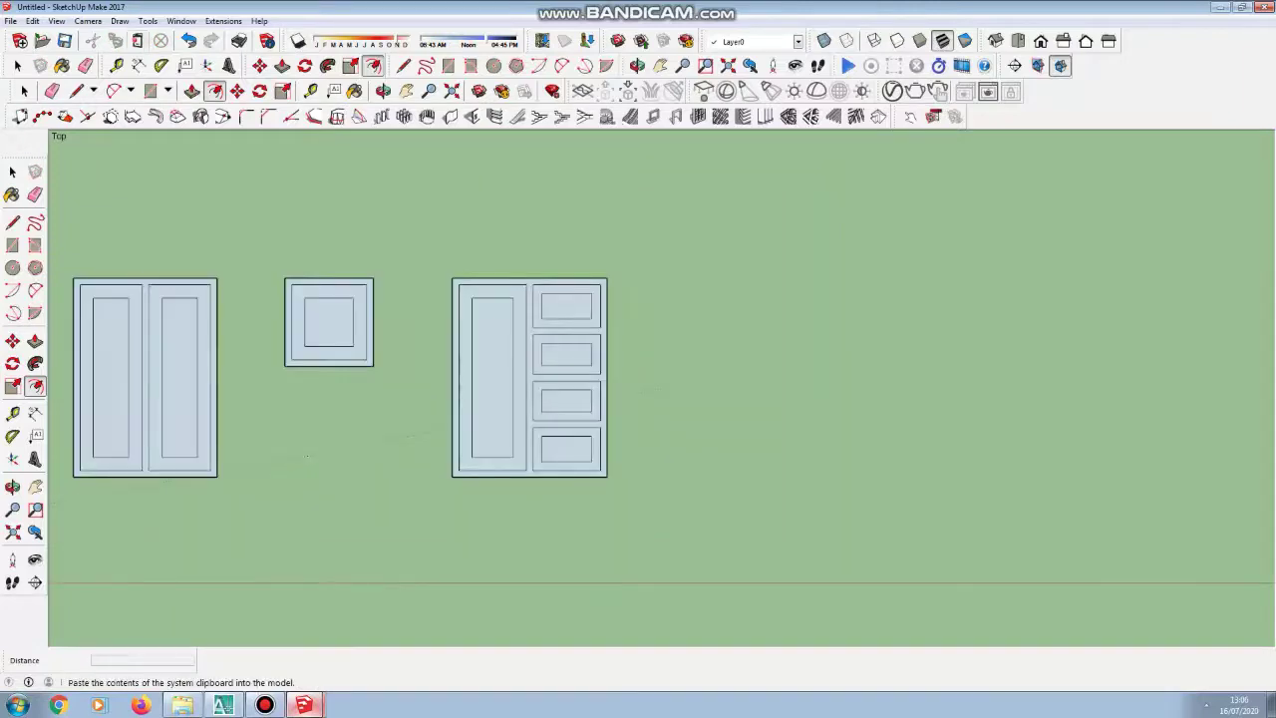
left_click(77, 91)
left_click(606, 278)
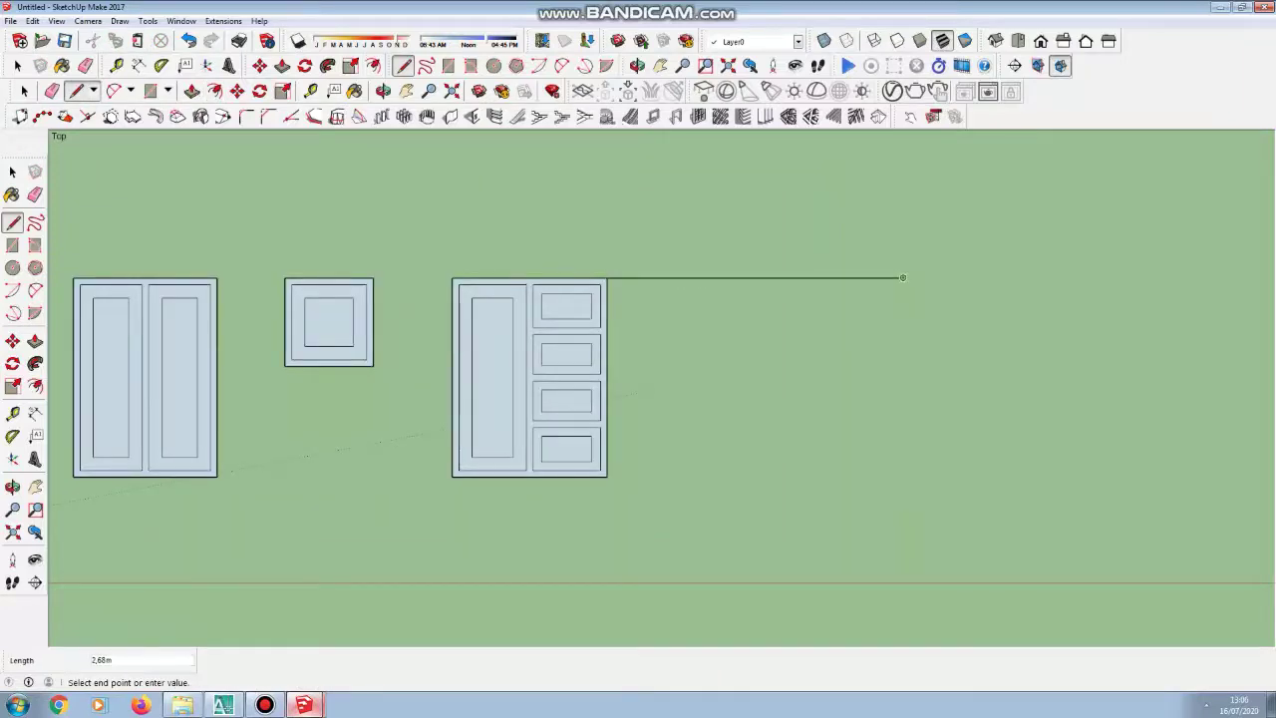
left_click(681, 277)
left_click(681, 277)
left_click(903, 277)
Step: Draw a rectangle 0,6 m wide and 1,2 m tall hanging from the guide line, right of the third unit
left_click(683, 277)
type("1,2")
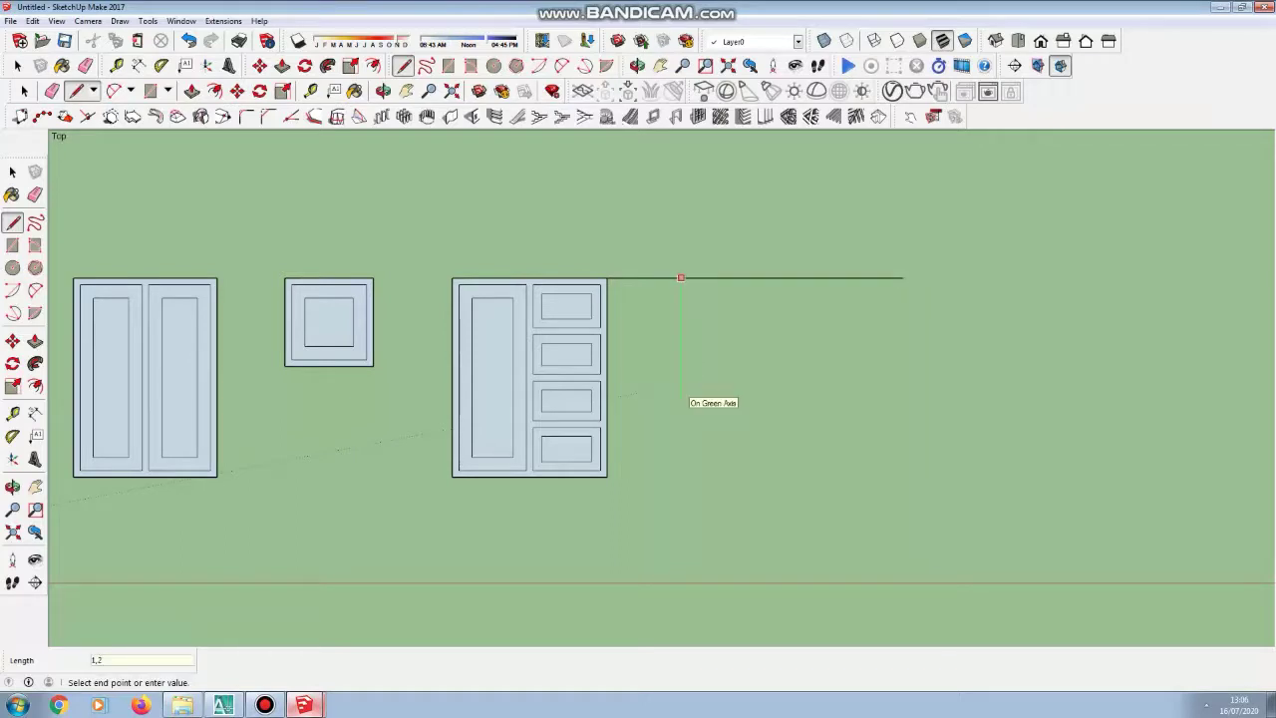
key("Return")
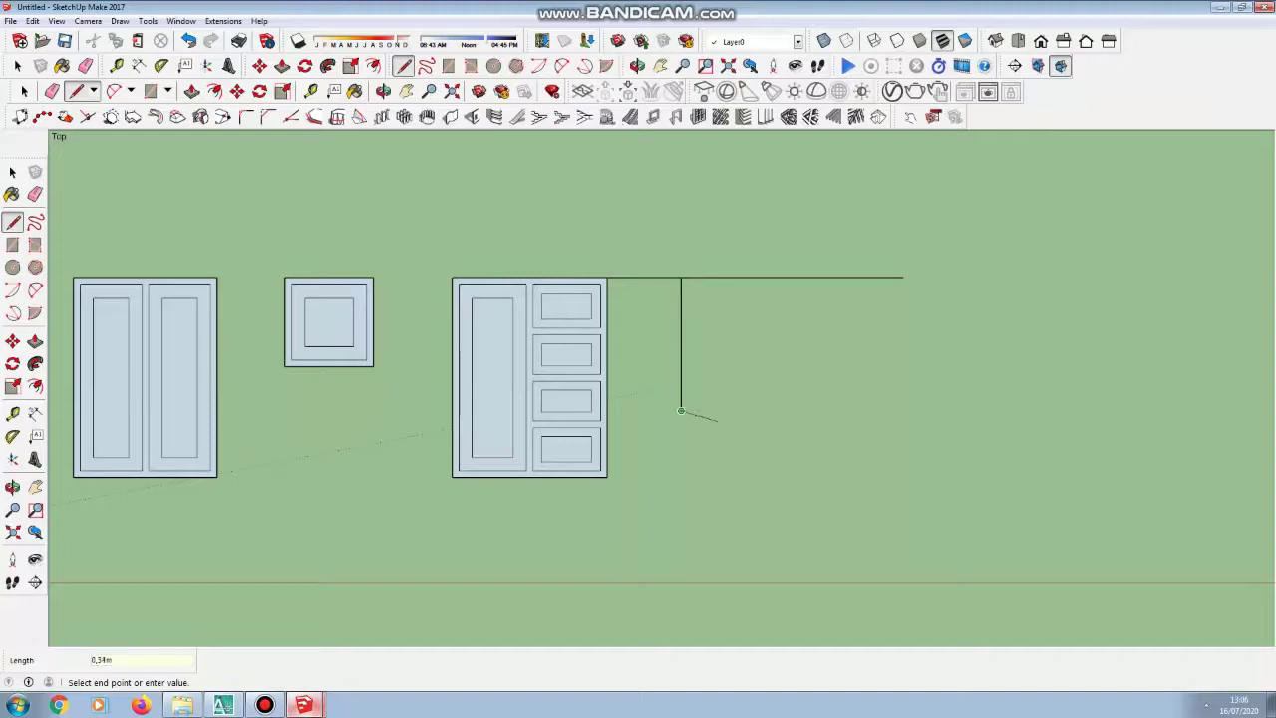
type("0")
type(",6")
key("Return")
left_click(746, 278)
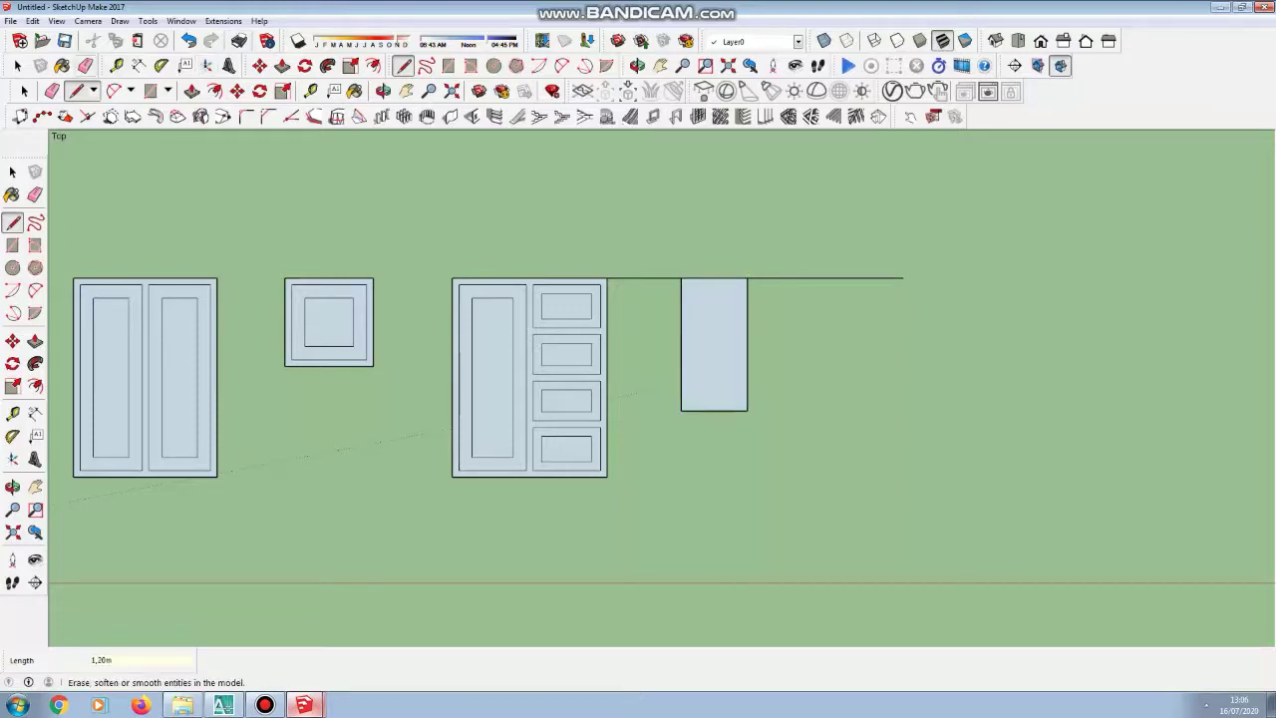
Step: Erase the guide line segments on both sides of the new rectangle
left_click(85, 66)
key("Delete")
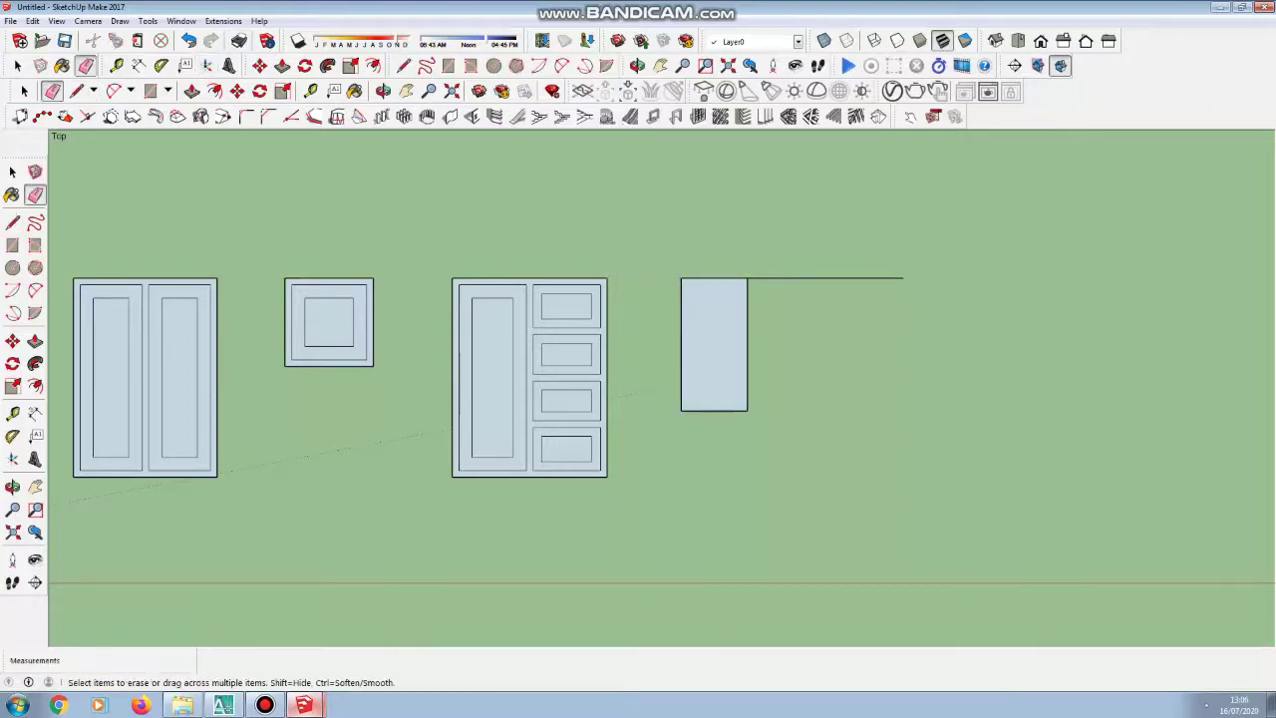
left_click(826, 278)
Step: Offset the fourth unit's outline inward by 0,06 m
key("f")
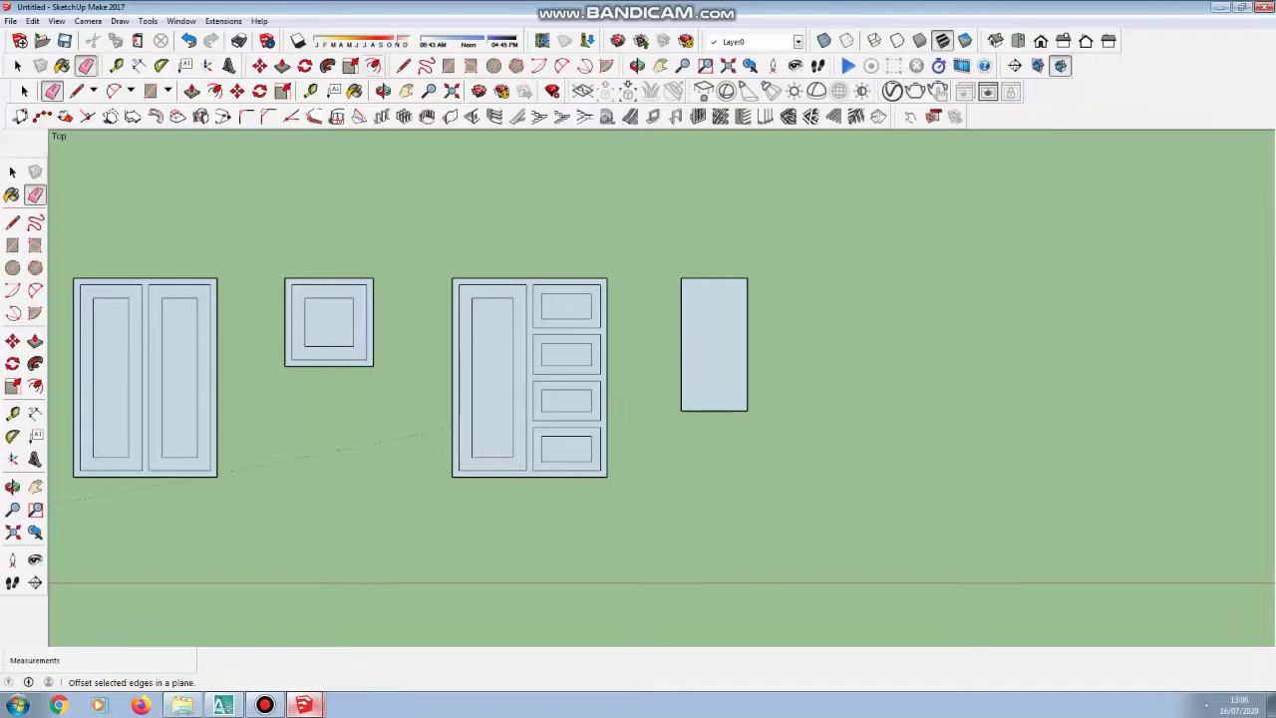
scroll(744, 358, "up", 3)
left_click(648, 346)
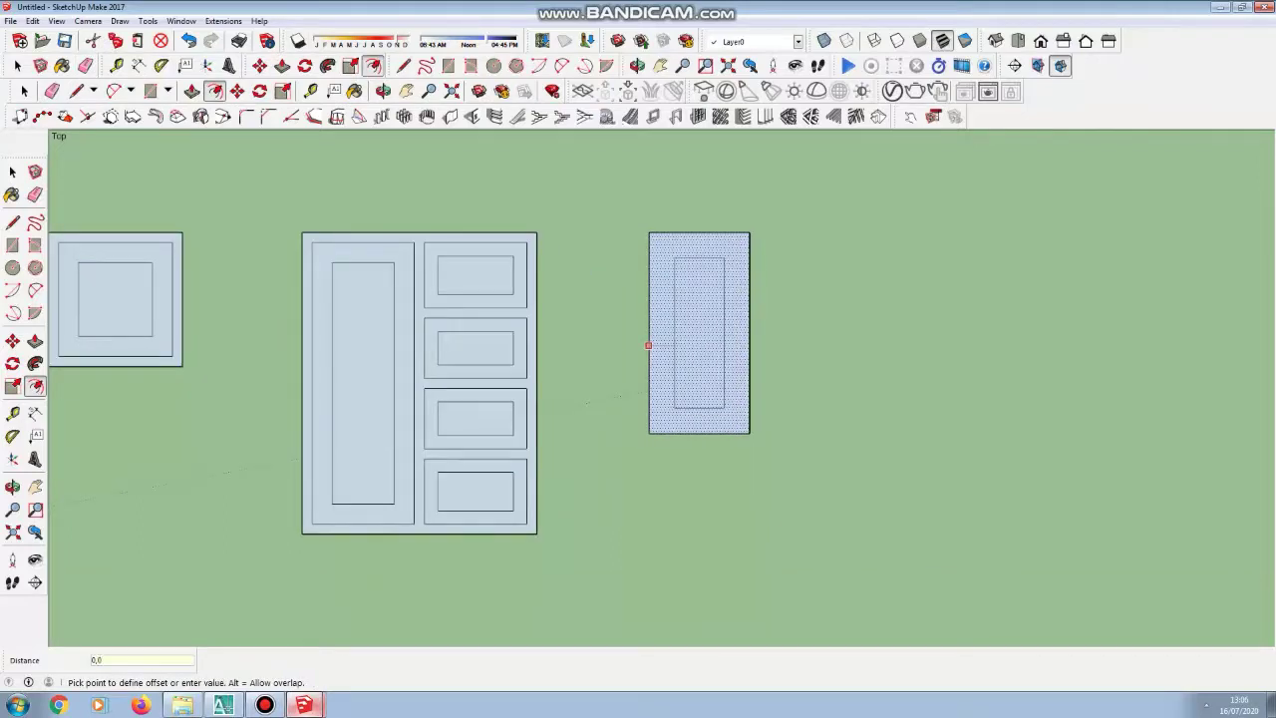
key("Return")
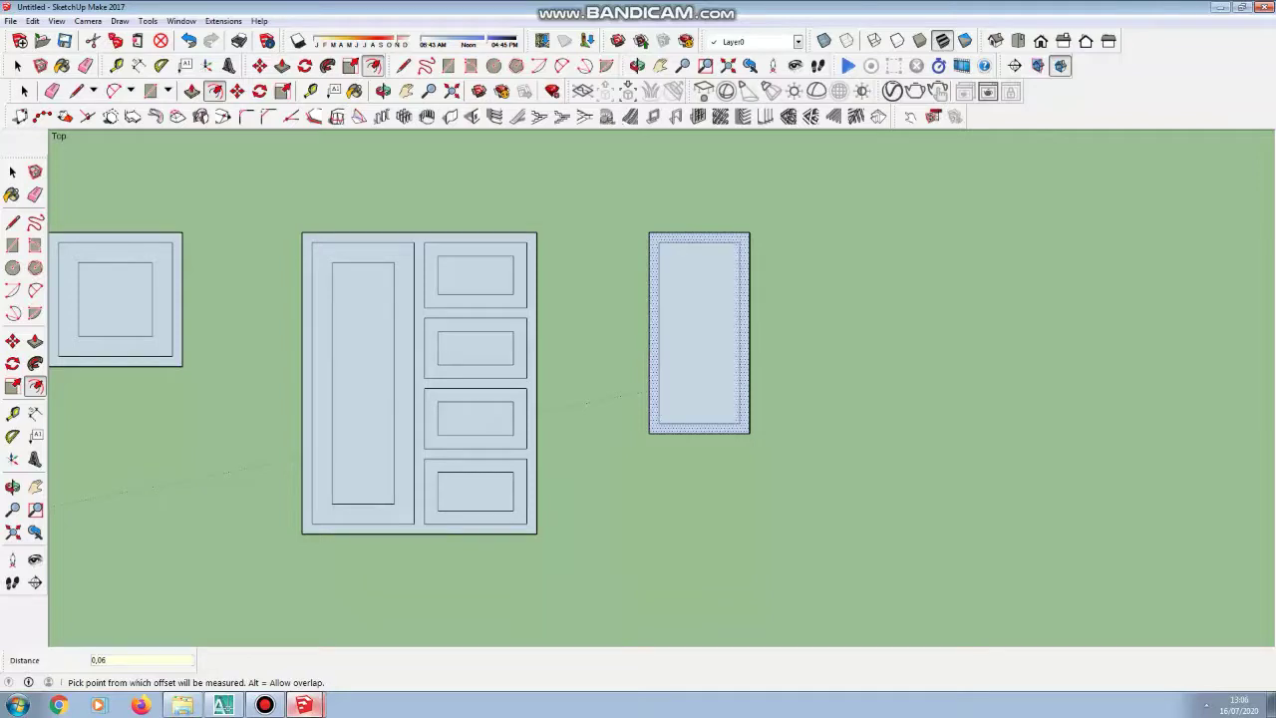
Step: Offset the fourth unit's inner outline inward by 0,12 m
scroll(707, 354, "up", 2)
left_click(633, 342)
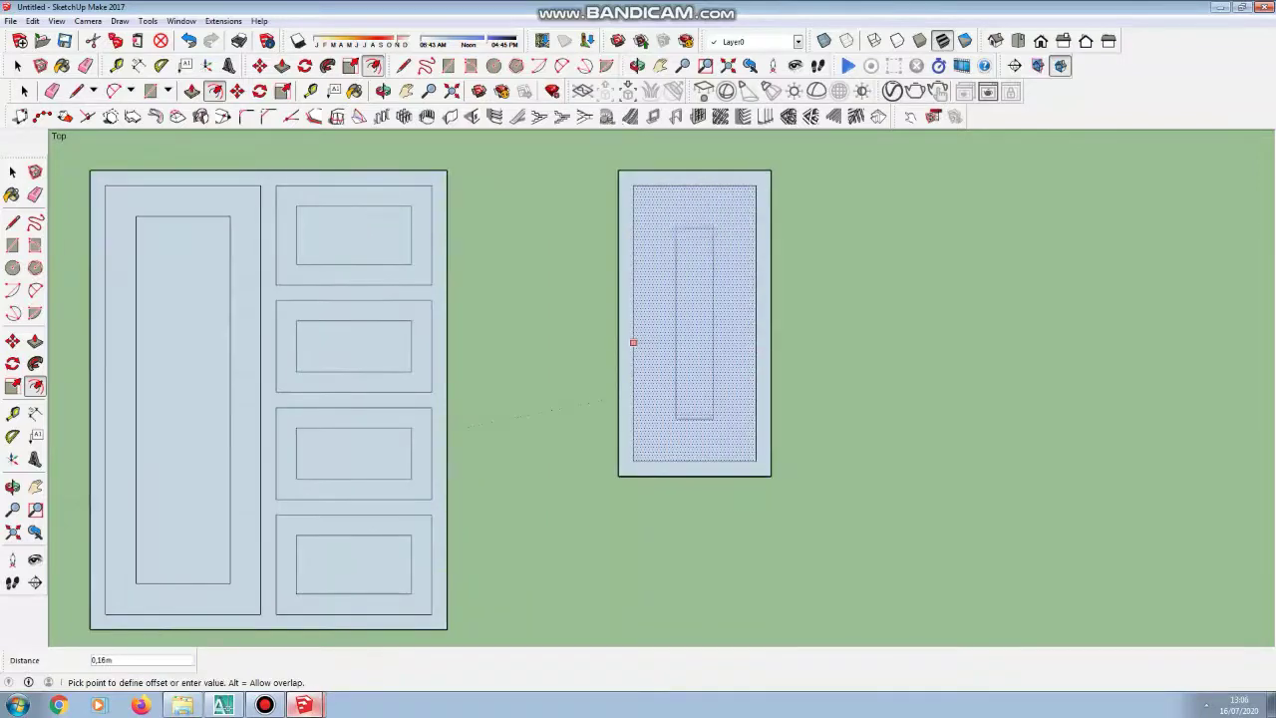
type("0,12")
key("Return")
scroll(557, 338, "down", 2)
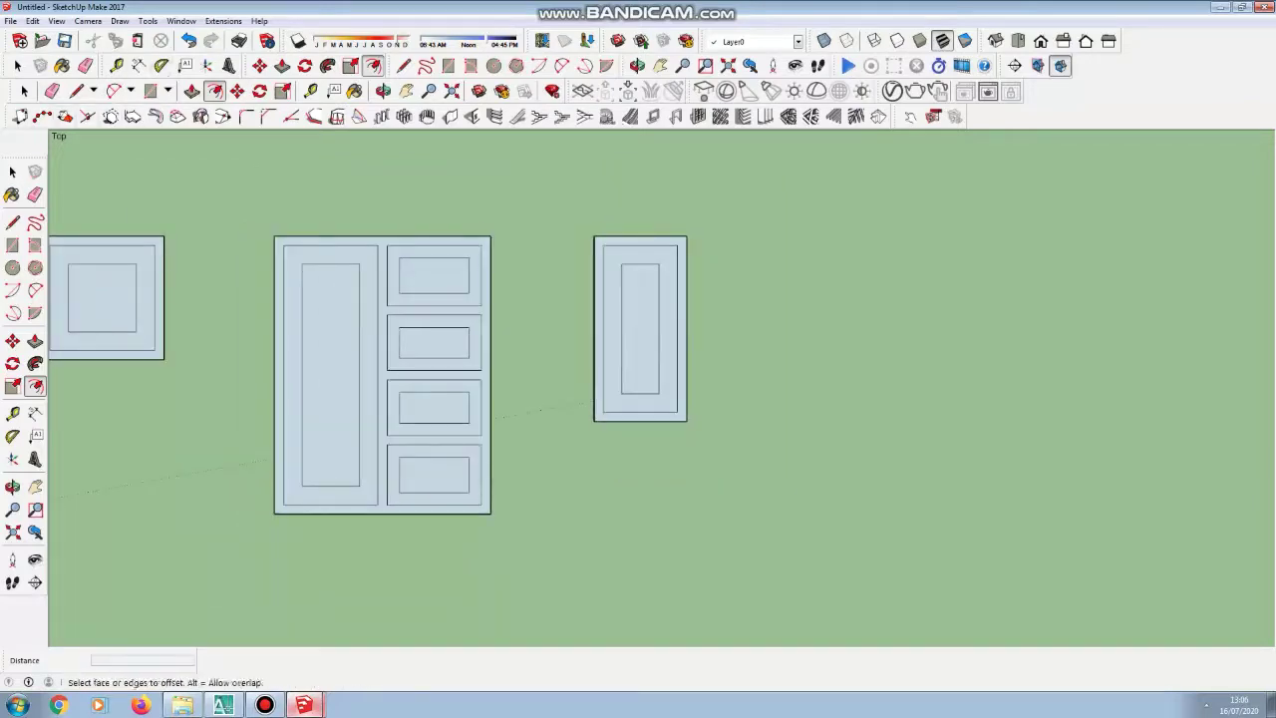
key("space")
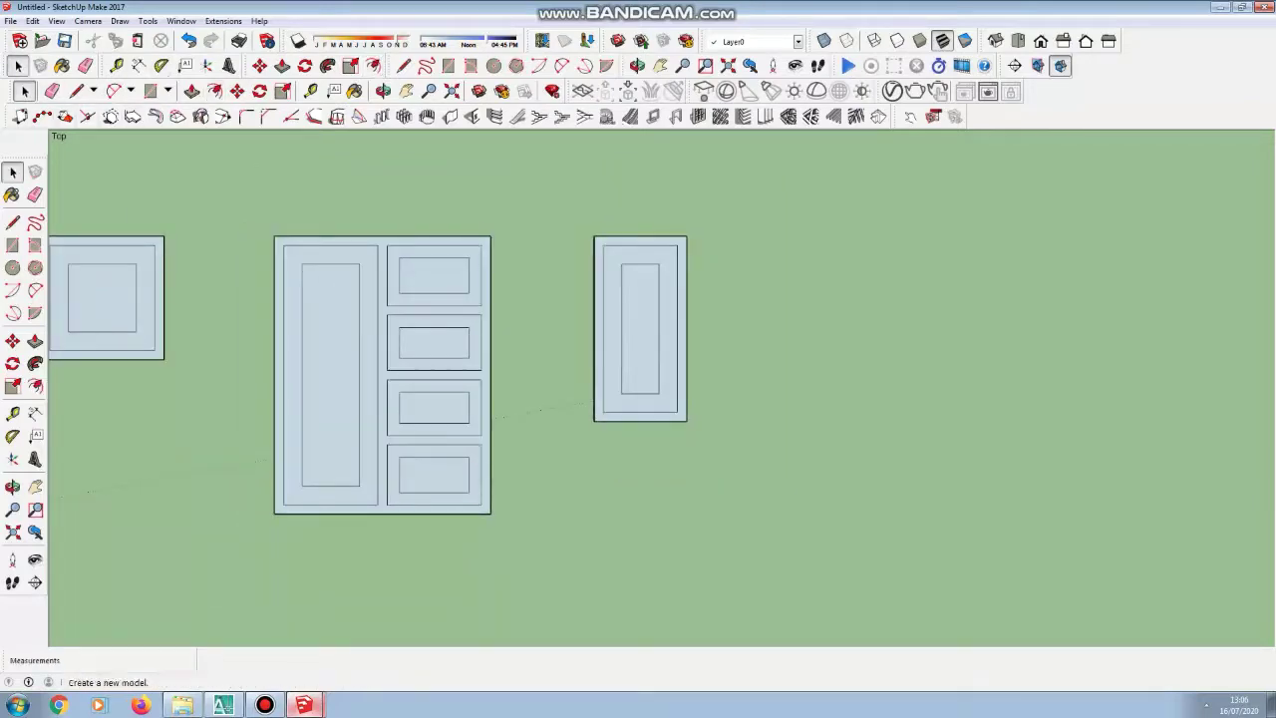
Step: Draw a horizontal guide line about 2,26 m long to the right from the fourth unit's upper right corner
left_click(76, 90)
left_click(685, 237)
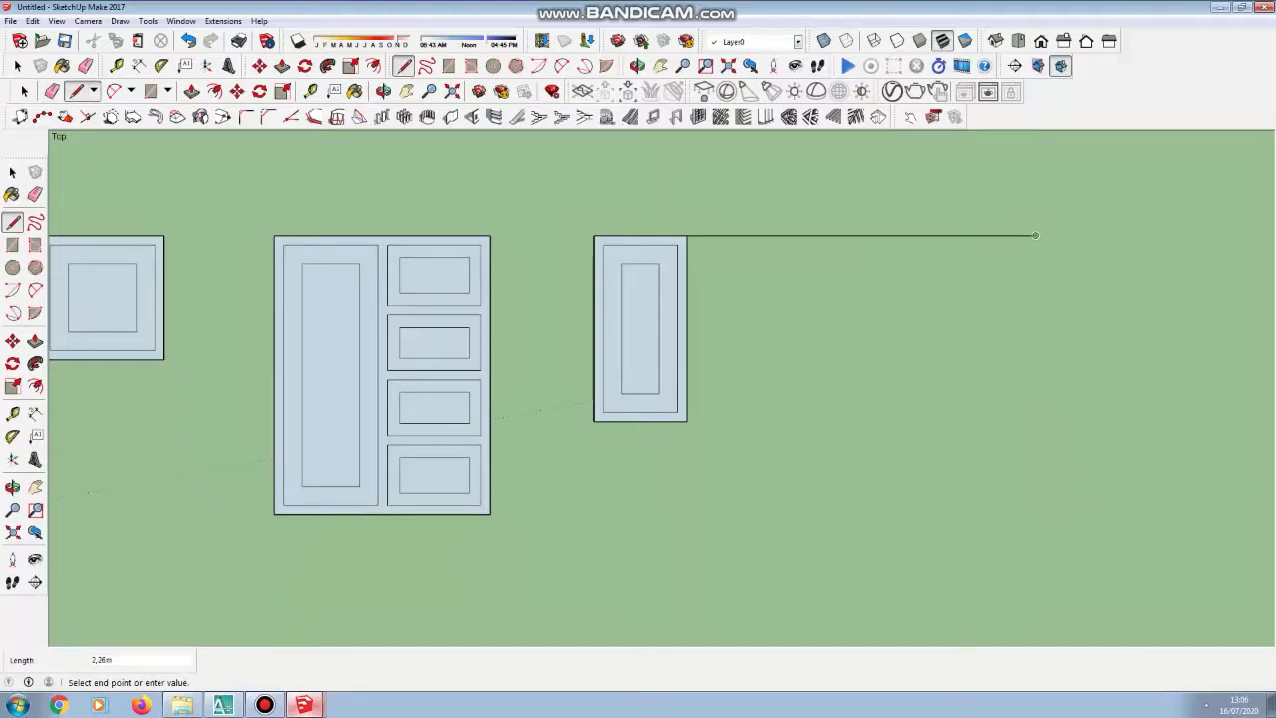
scroll(835, 237, "up", 1)
scroll(833, 235, "down", 2)
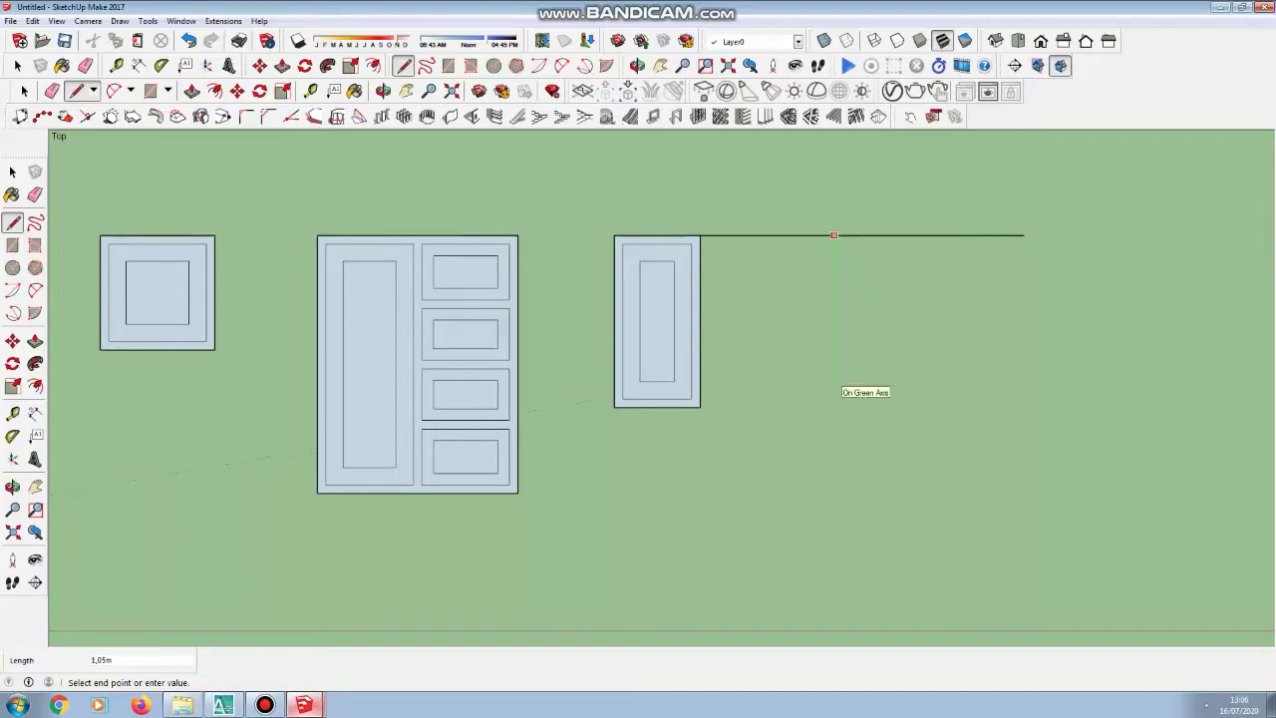
Step: Draw a 1,8 m vertical line down from the guide line and a 0,5 m horizontal line to the right from its lower end
type("1,8")
key("Return")
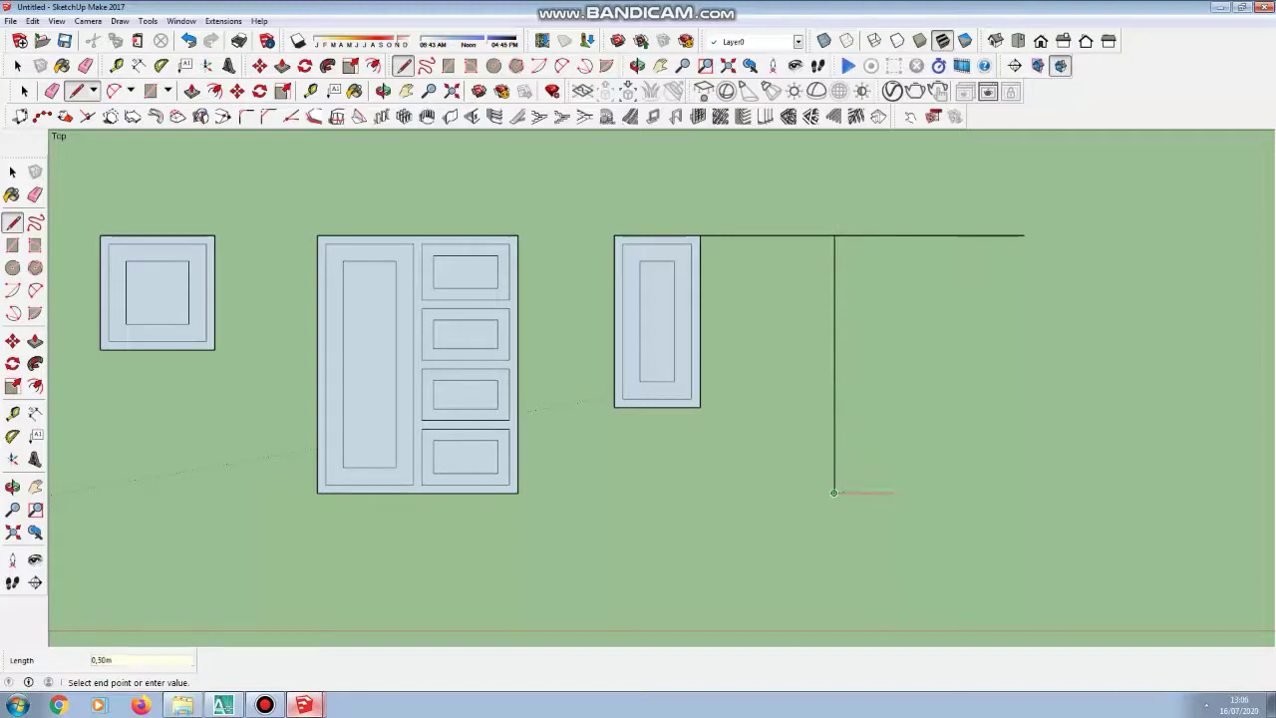
type("0,")
key("Return")
Step: Try to draw the outline's right side up to the guide line and erase that side line
left_click(905, 240)
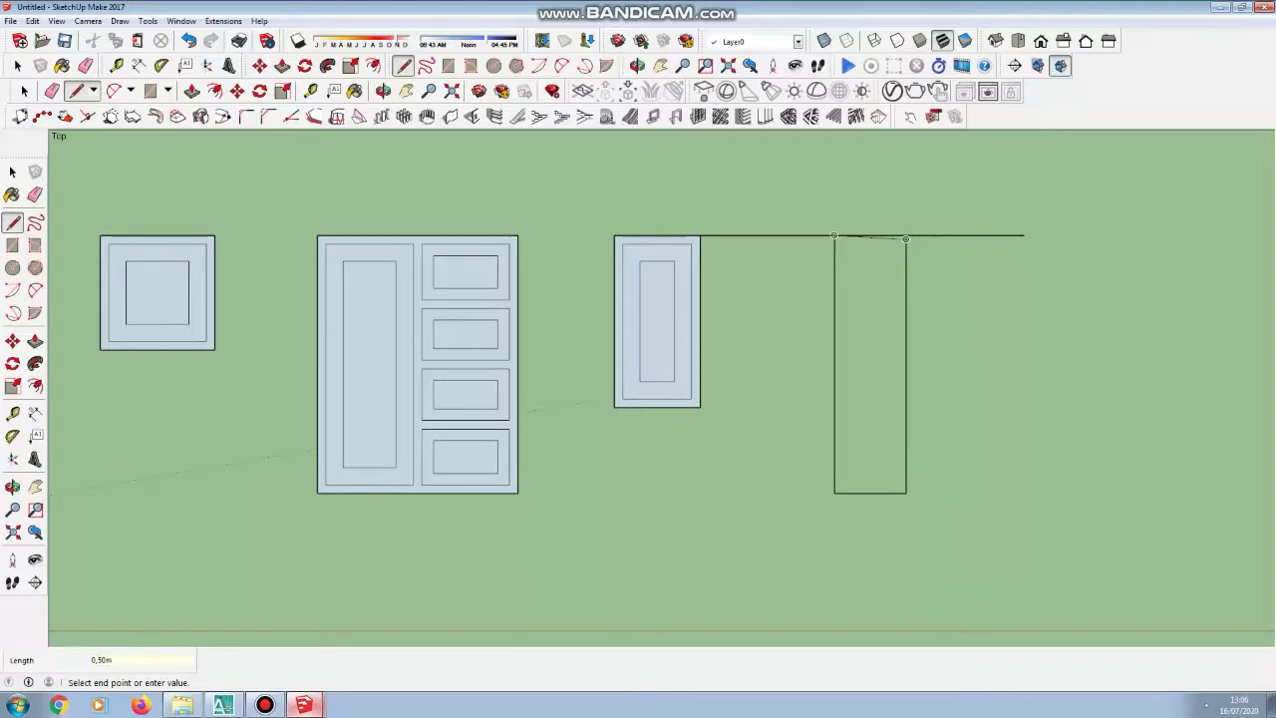
key("Escape")
left_click(906, 239)
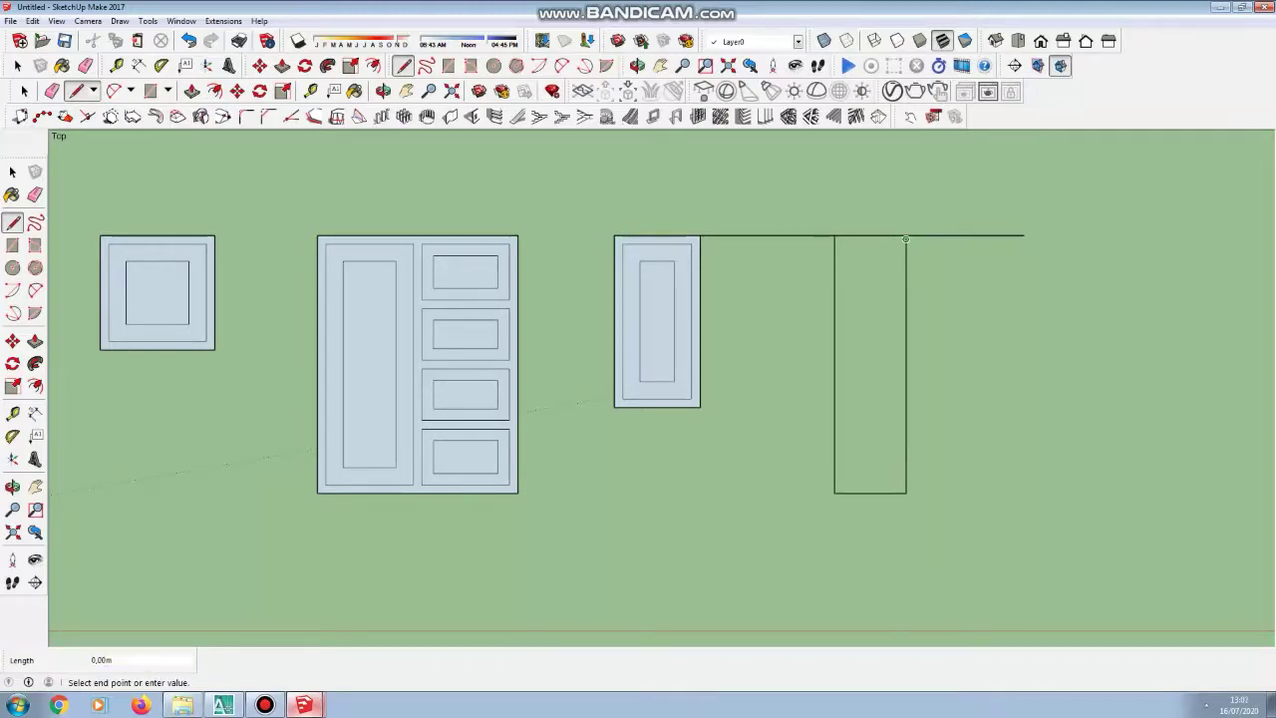
scroll(905, 239, "down", 1)
scroll(905, 239, "up", 3)
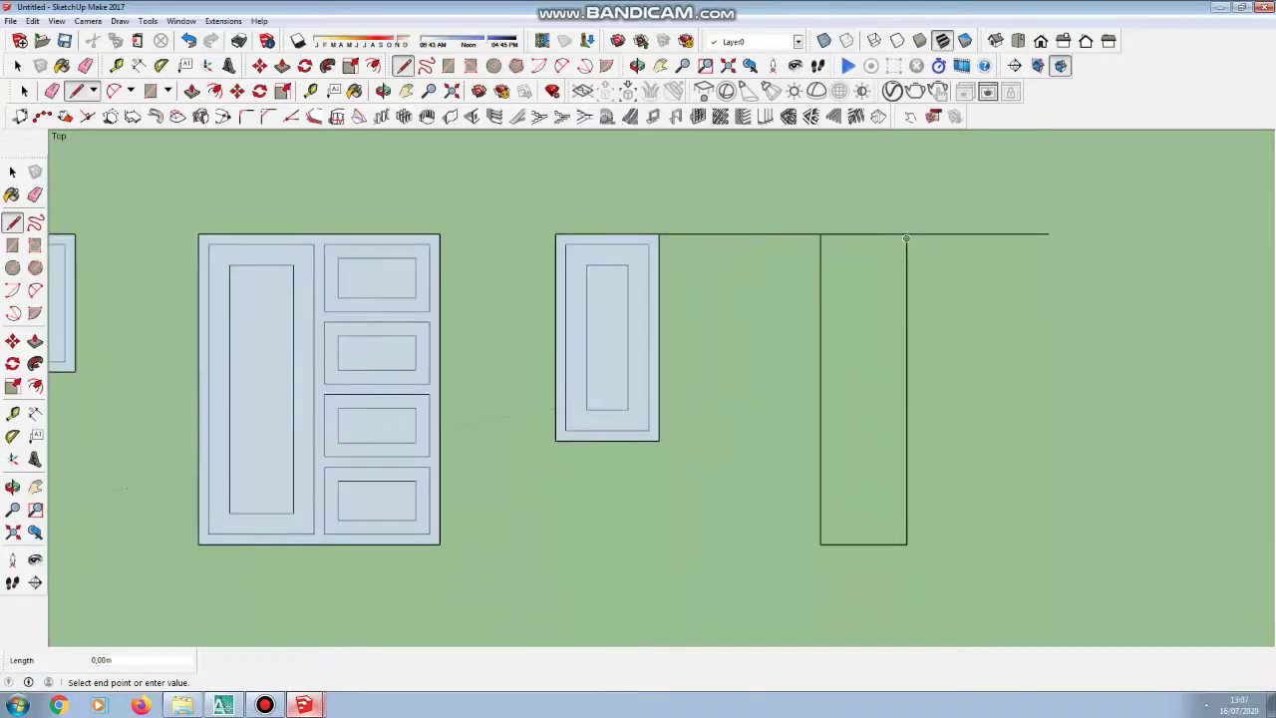
key("Escape")
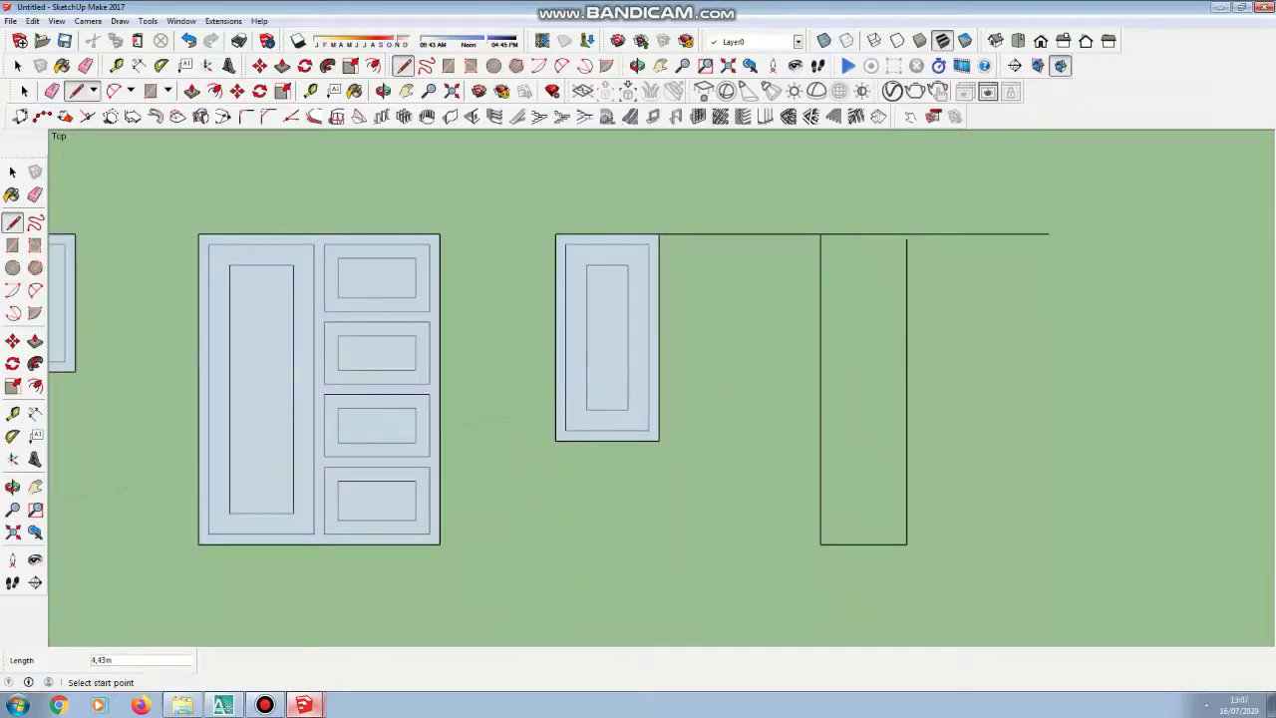
left_click(53, 91)
left_click(907, 359)
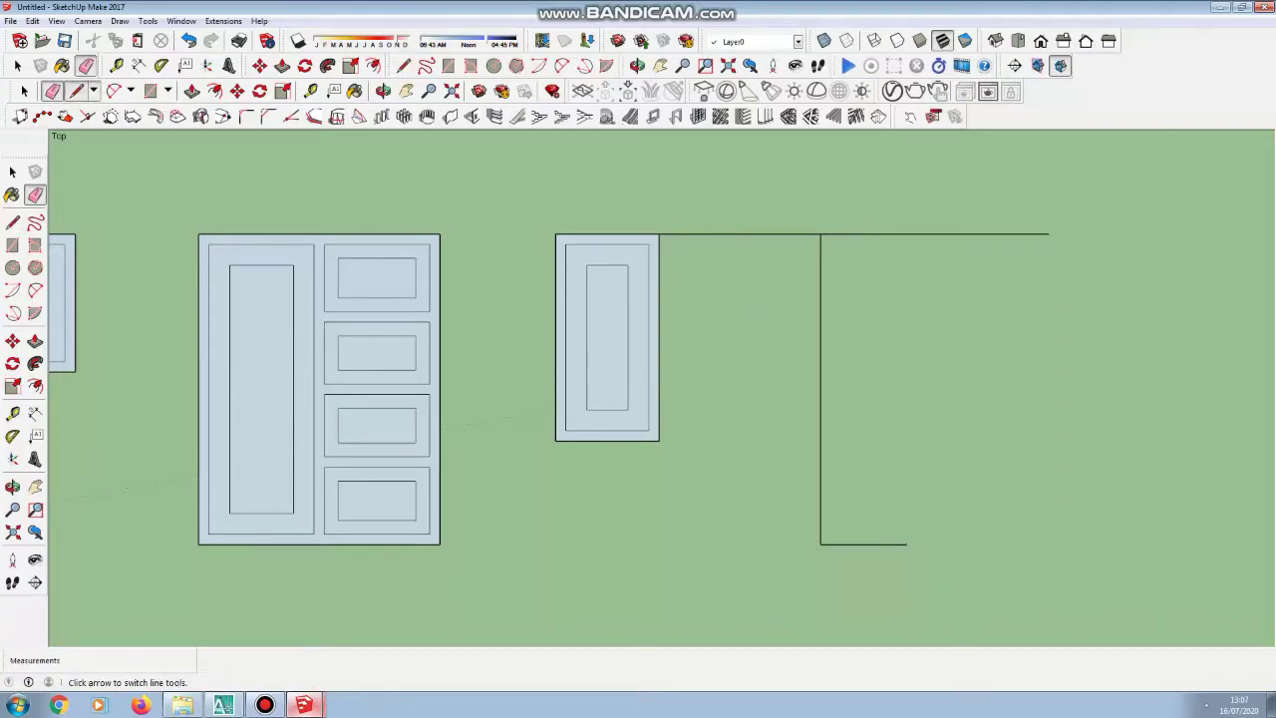
Step: Close the rectangle with a 1,8 m vertical line from the bottom side's right end up to the guide line
left_click(76, 90)
left_click(907, 543)
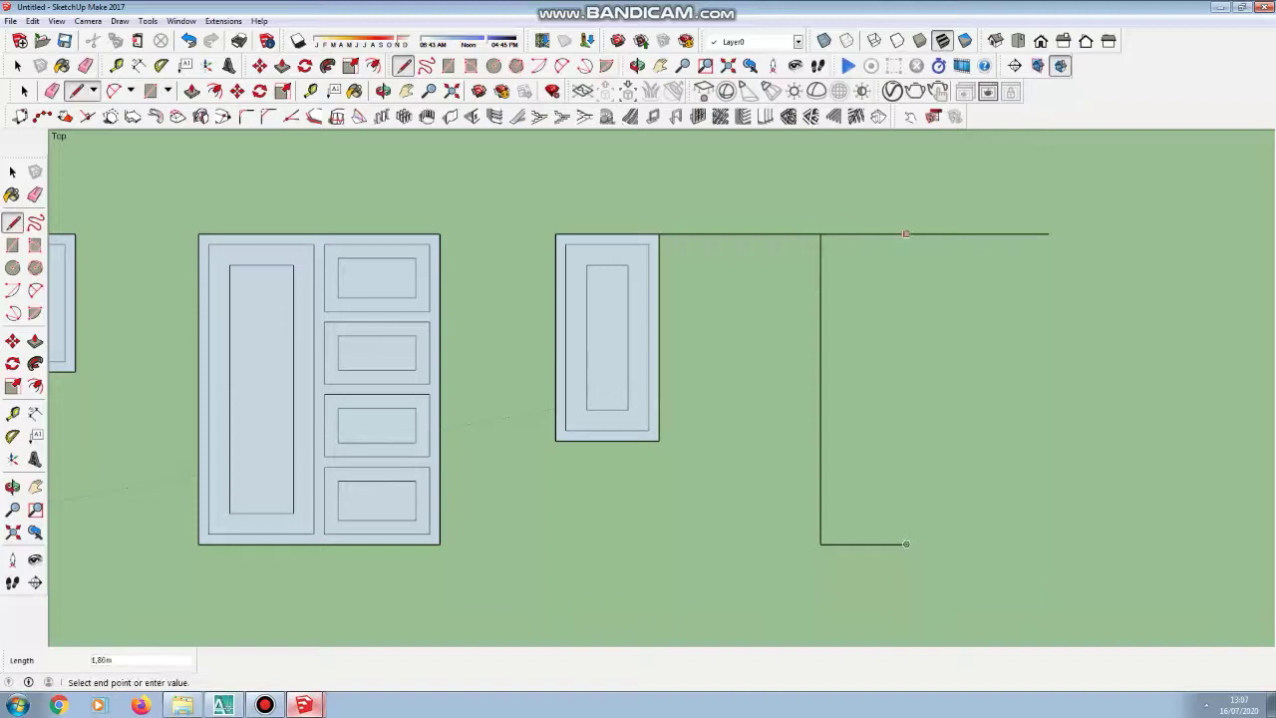
left_click(906, 235)
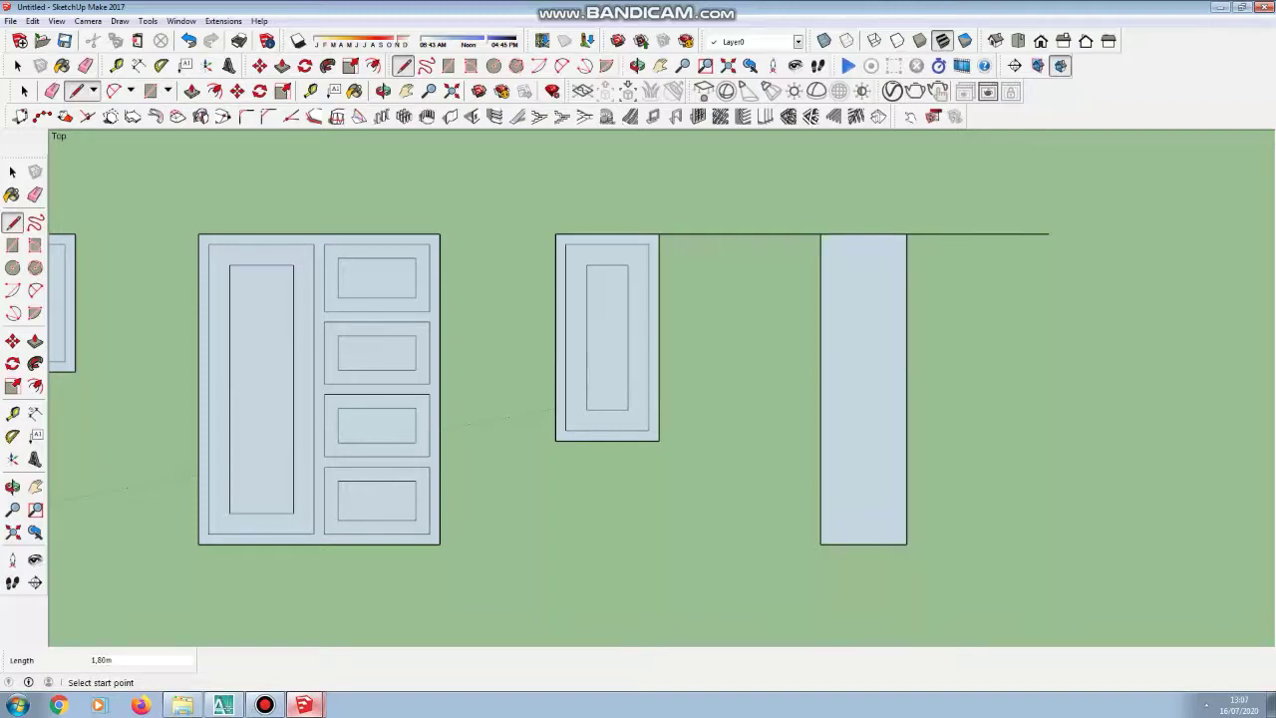
Step: Copy the rectangle 0,5 m to the right so that it adjoins the original
left_click(24, 92)
left_click_drag(762, 184, 950, 554)
left_click(259, 66)
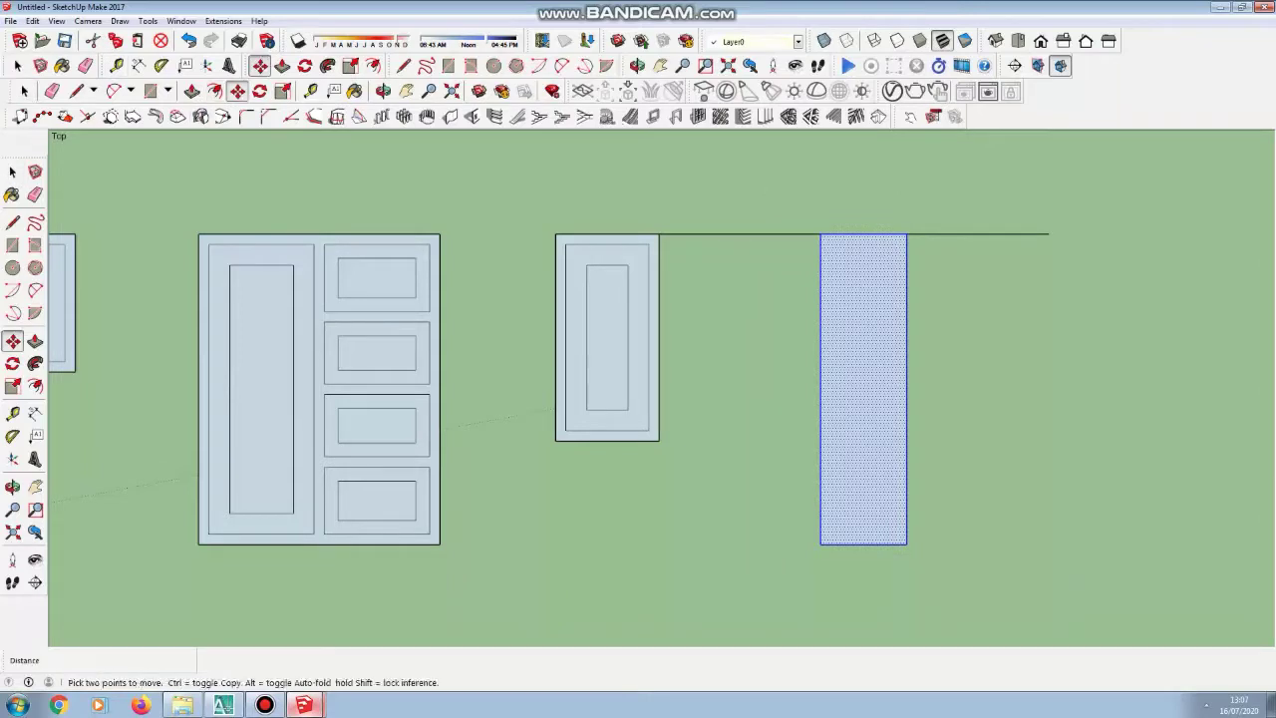
key("ctrl")
left_click(819, 544)
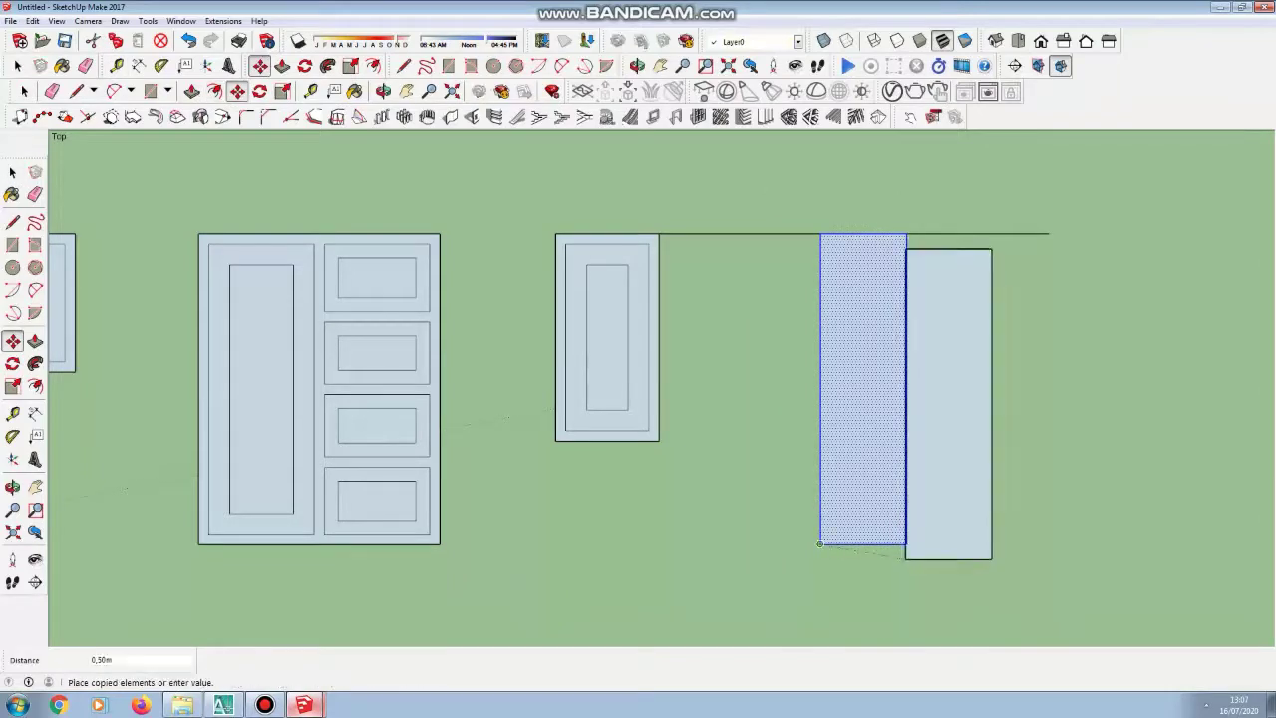
left_click(906, 543)
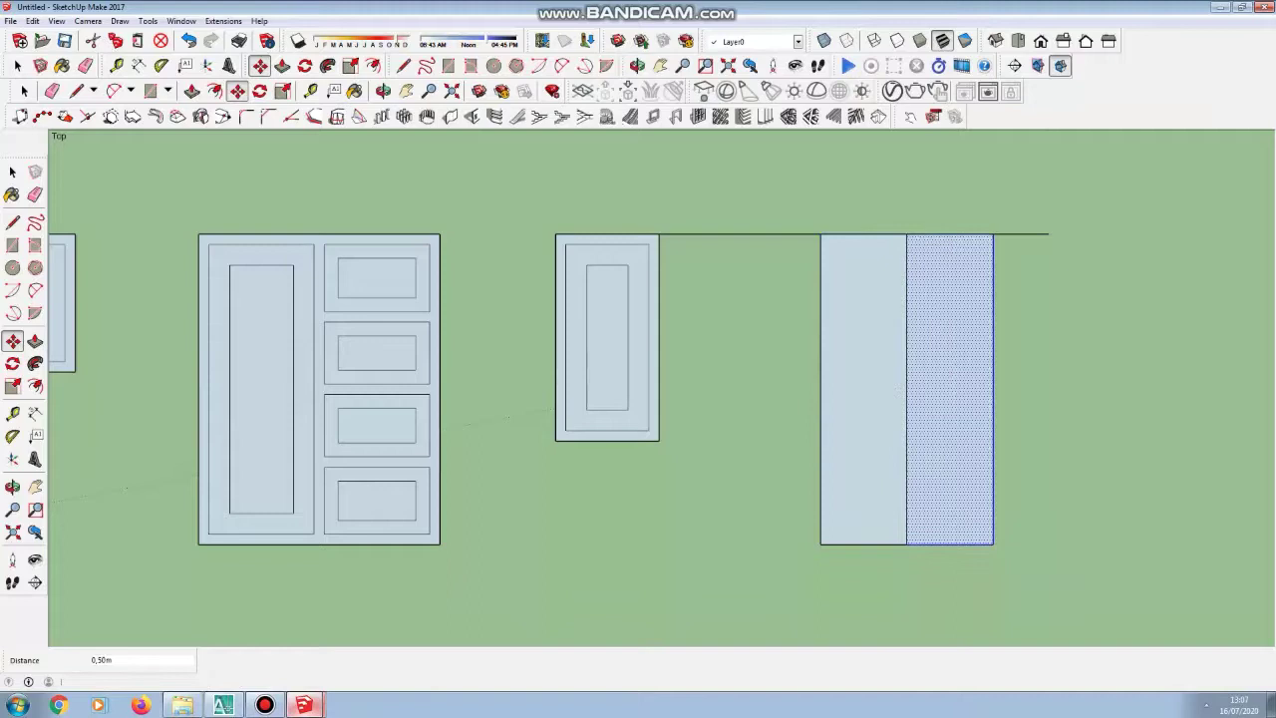
Step: Erase the guide line segments on both sides of the fifth unit
left_click(85, 65)
left_click(740, 234)
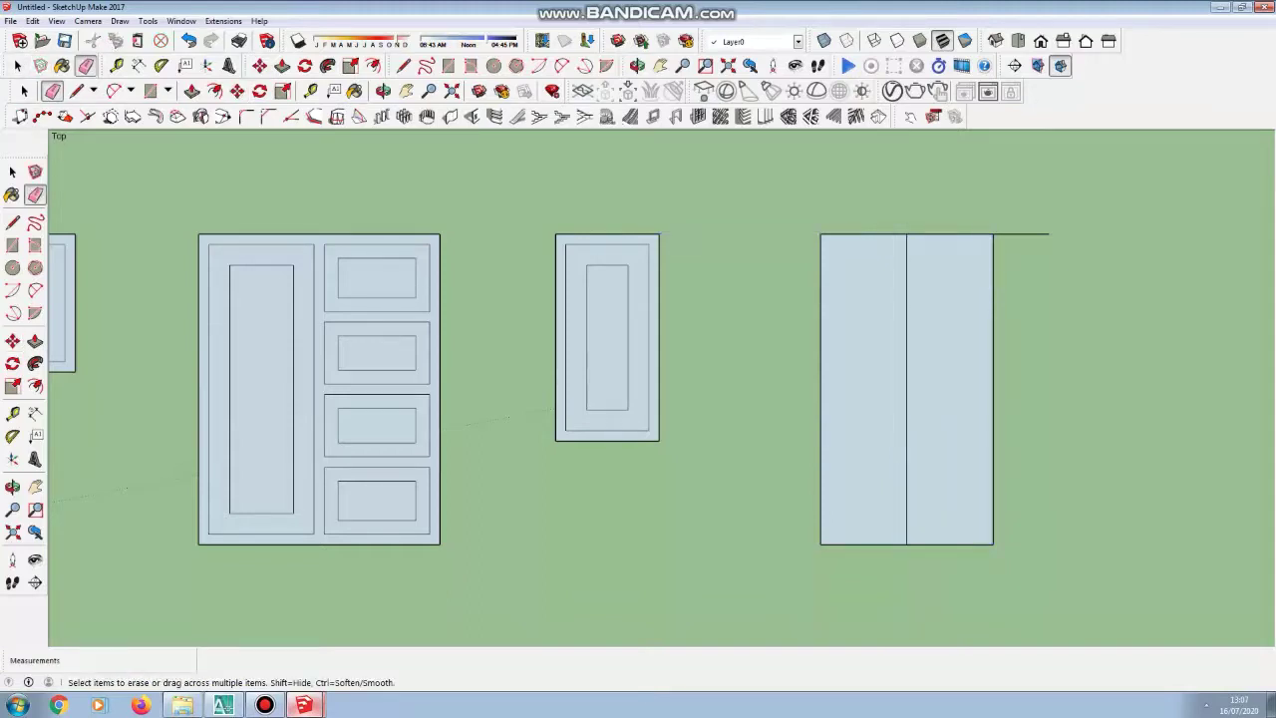
left_click(1022, 234)
Step: Copy the fifth unit's vertical centre line 0,03 m to the left
scroll(723, 196, "down", 3)
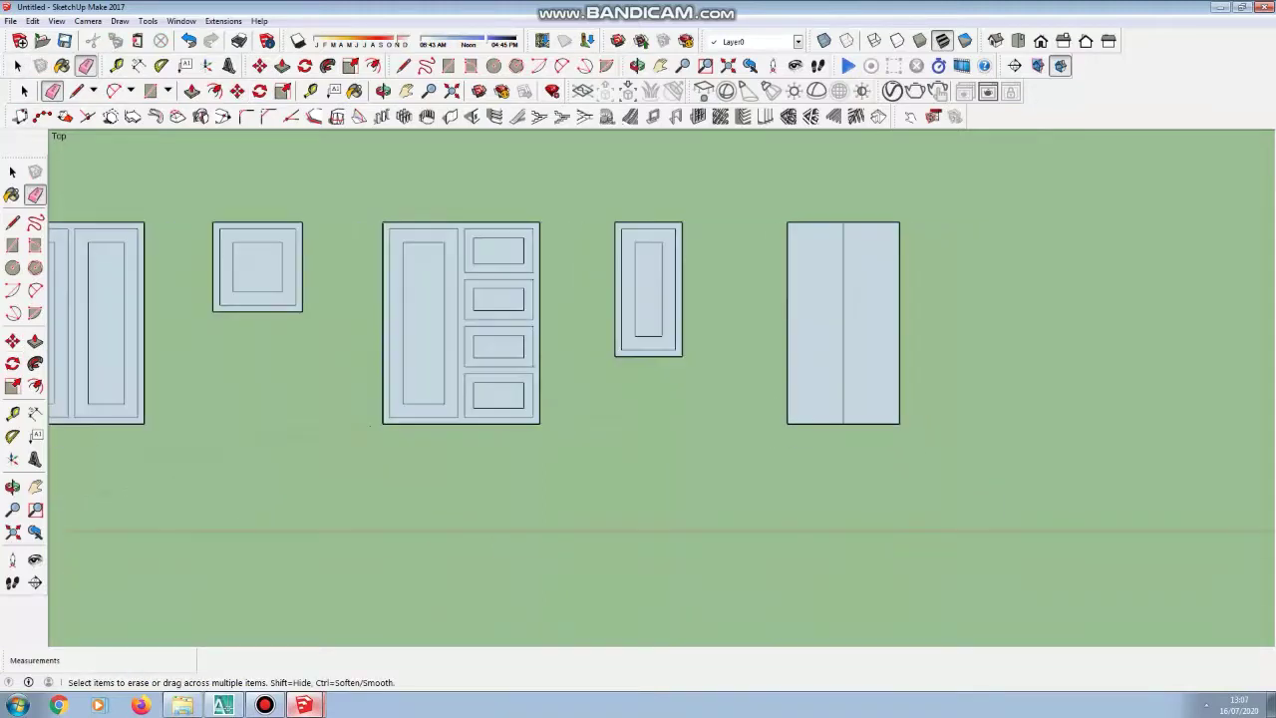
scroll(908, 267, "up", 1)
key("space")
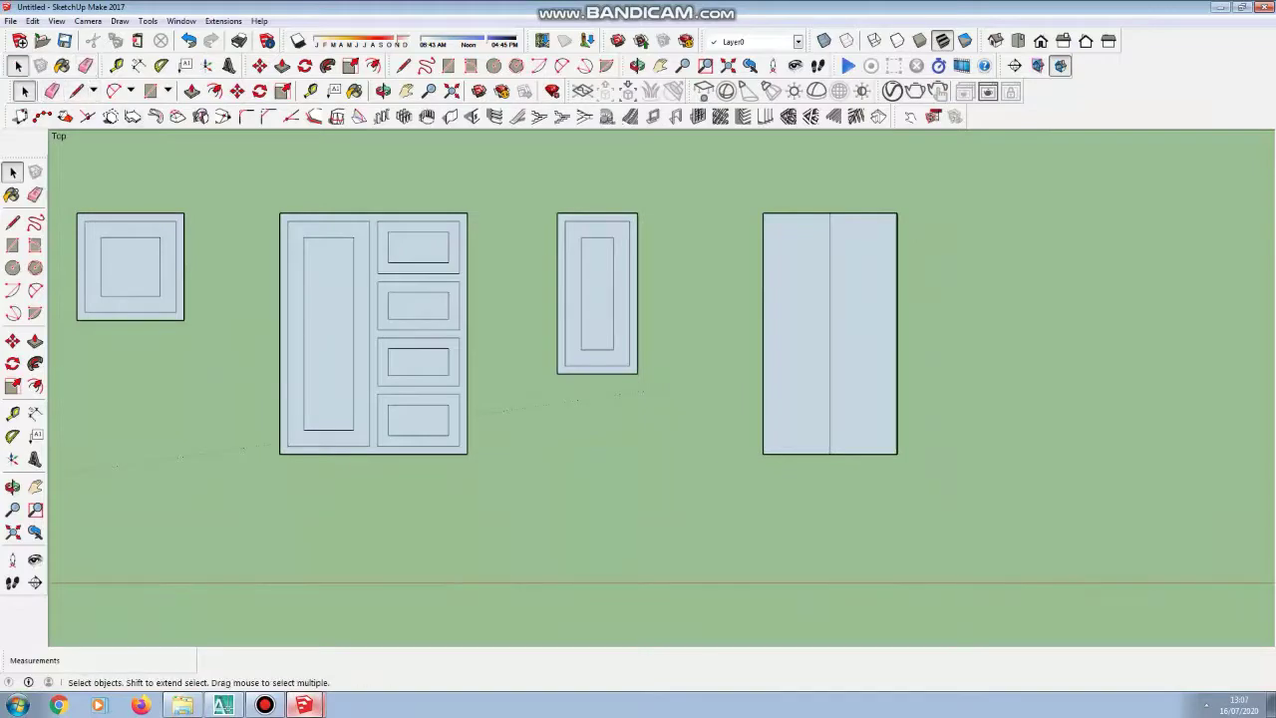
left_click(830, 321)
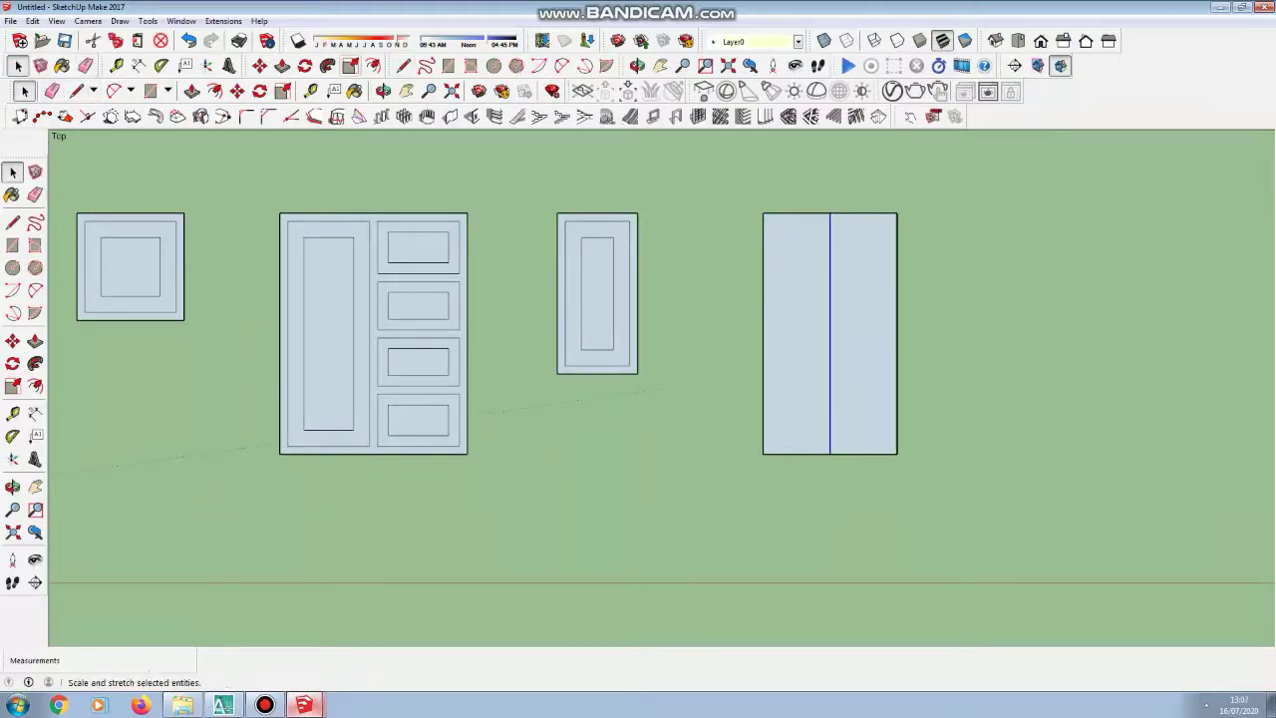
left_click(261, 65)
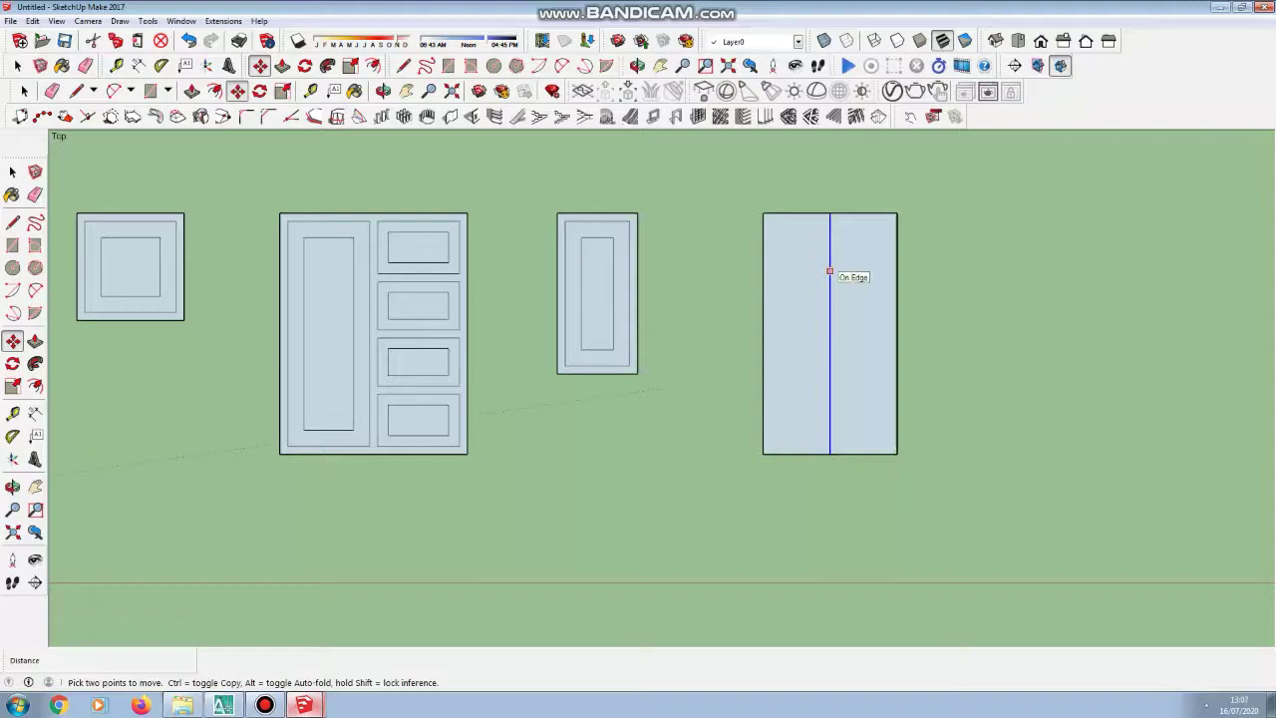
key("ctrl")
left_click(830, 273)
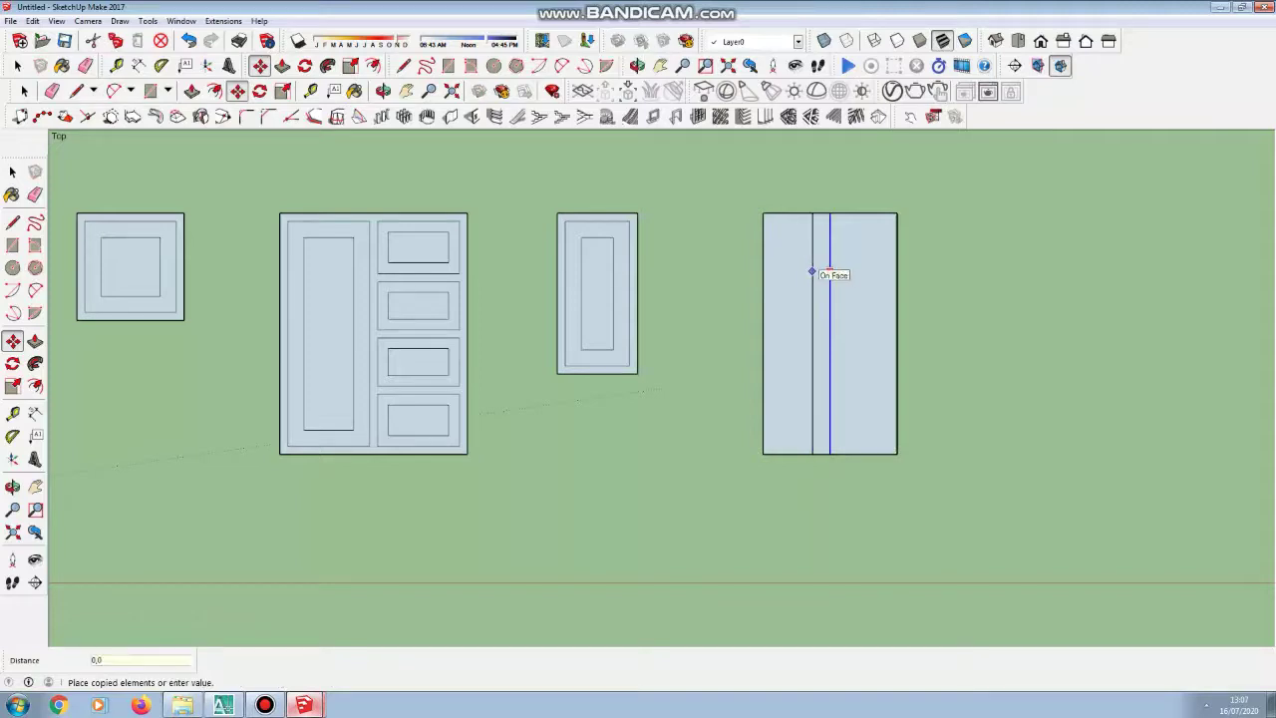
key("Return")
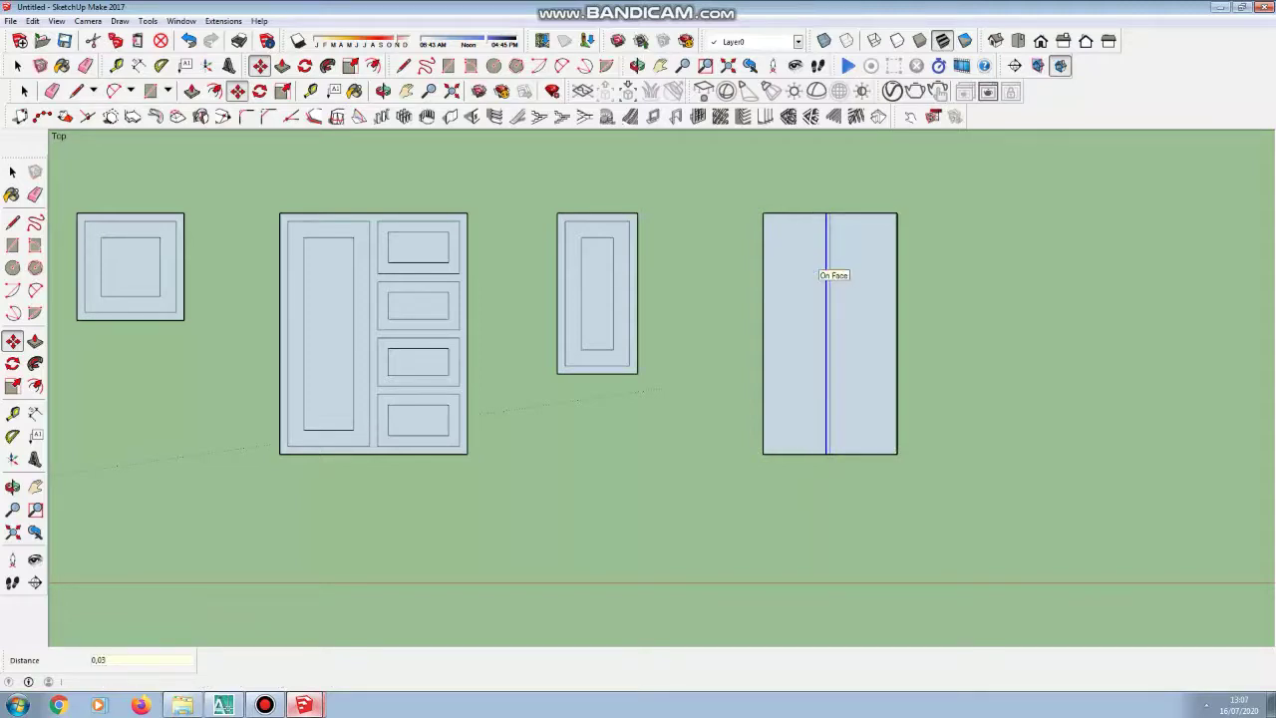
Step: Copy the fifth unit's vertical centre line 0,03 m to the right
scroll(841, 271, "up", 1)
scroll(843, 287, "up", 2)
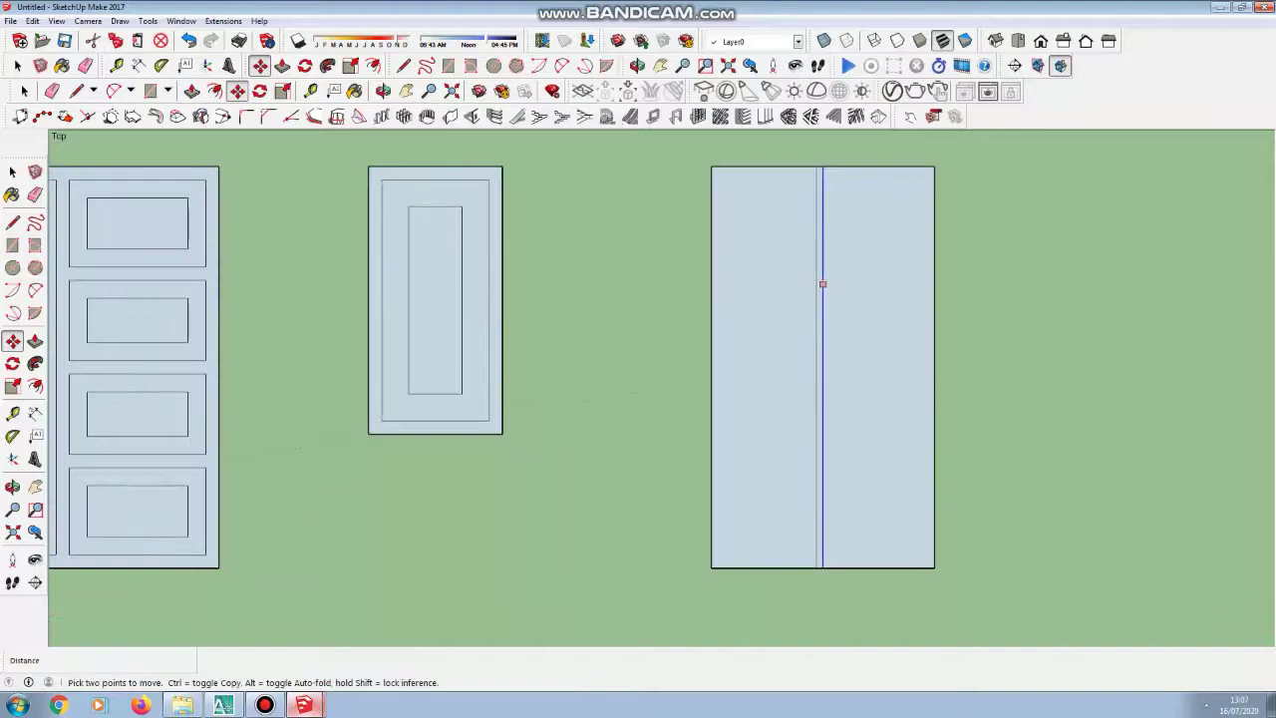
left_click(822, 283)
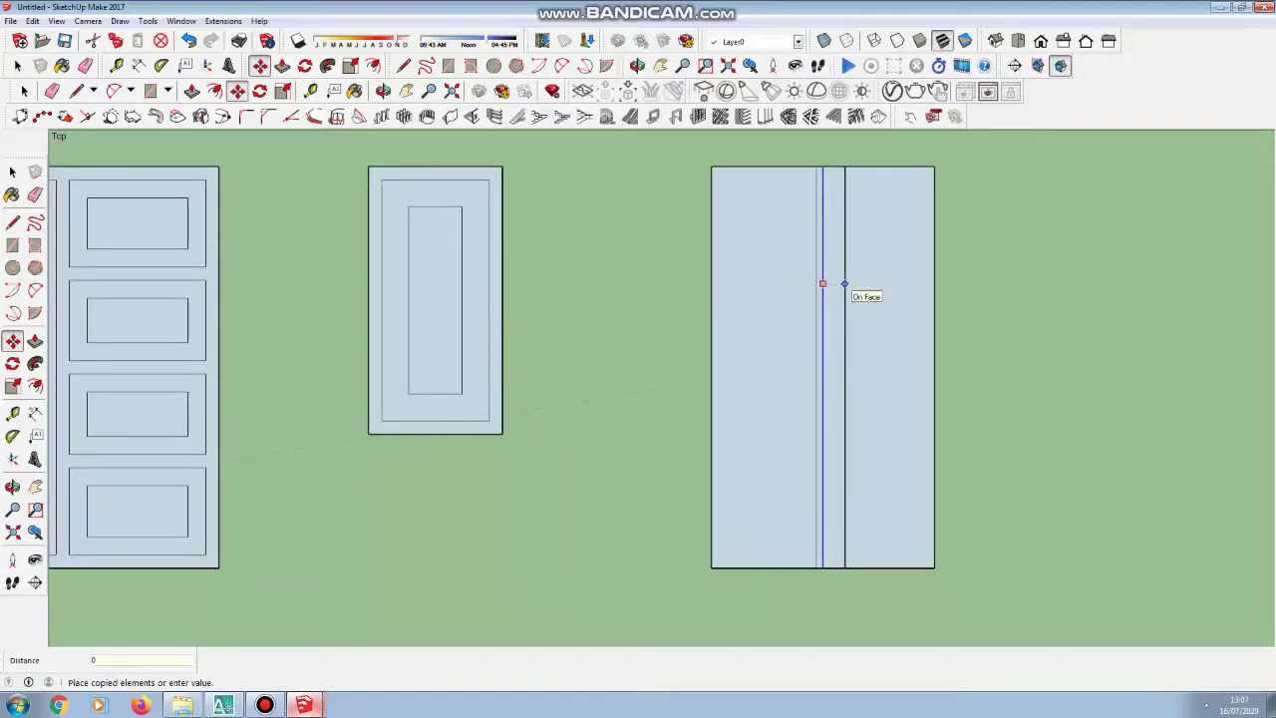
key("Return")
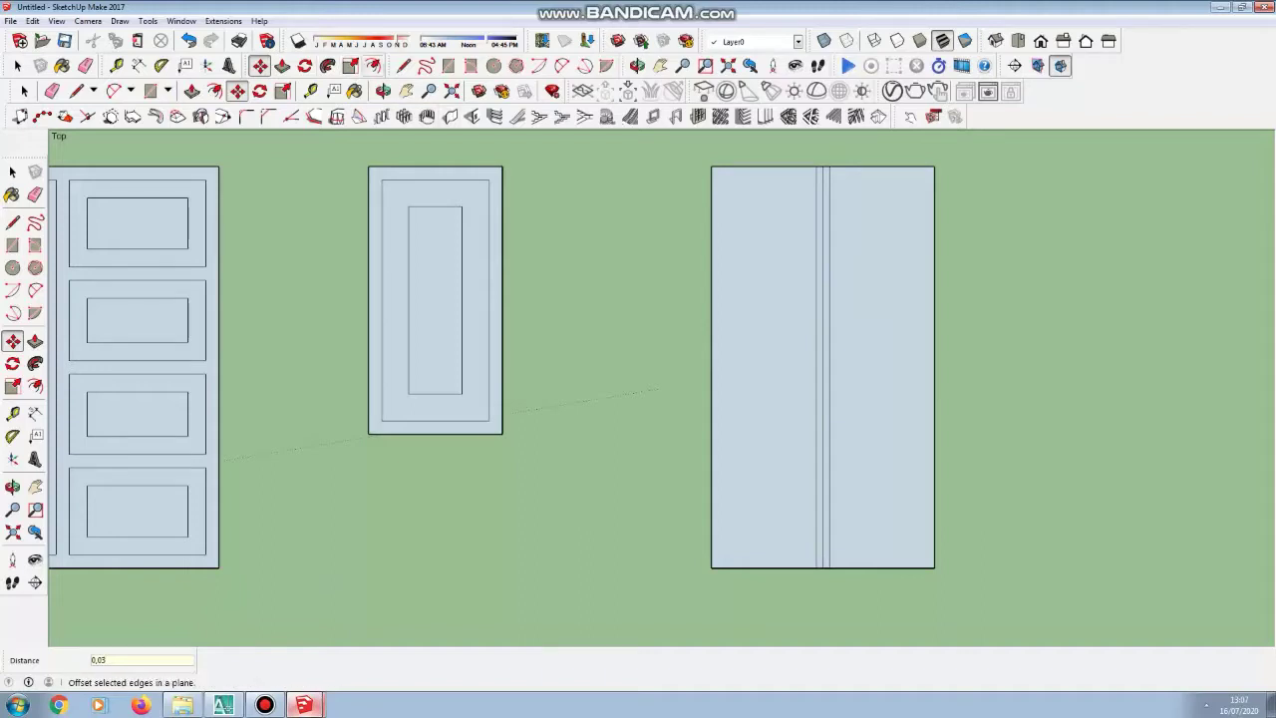
Step: Offset the outline of the fifth unit's left panel inward by 0,06 m
left_click(373, 65)
left_click(816, 317)
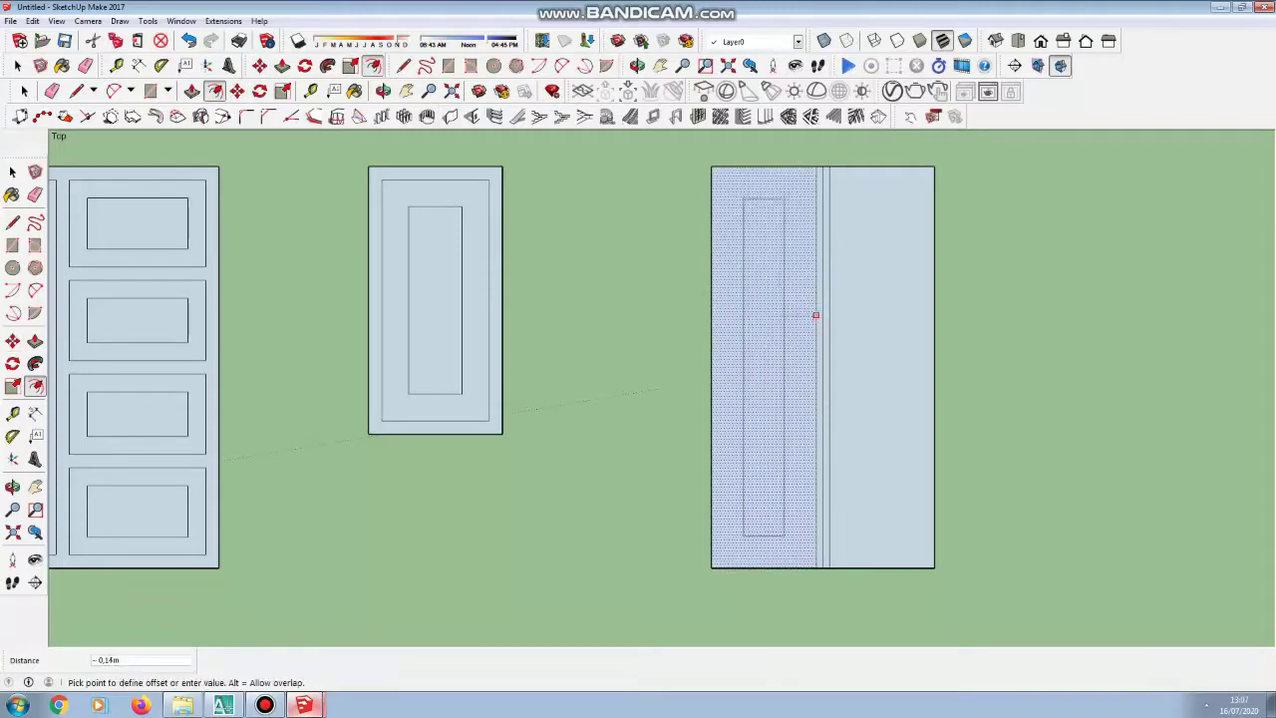
type("0,06")
key("Return")
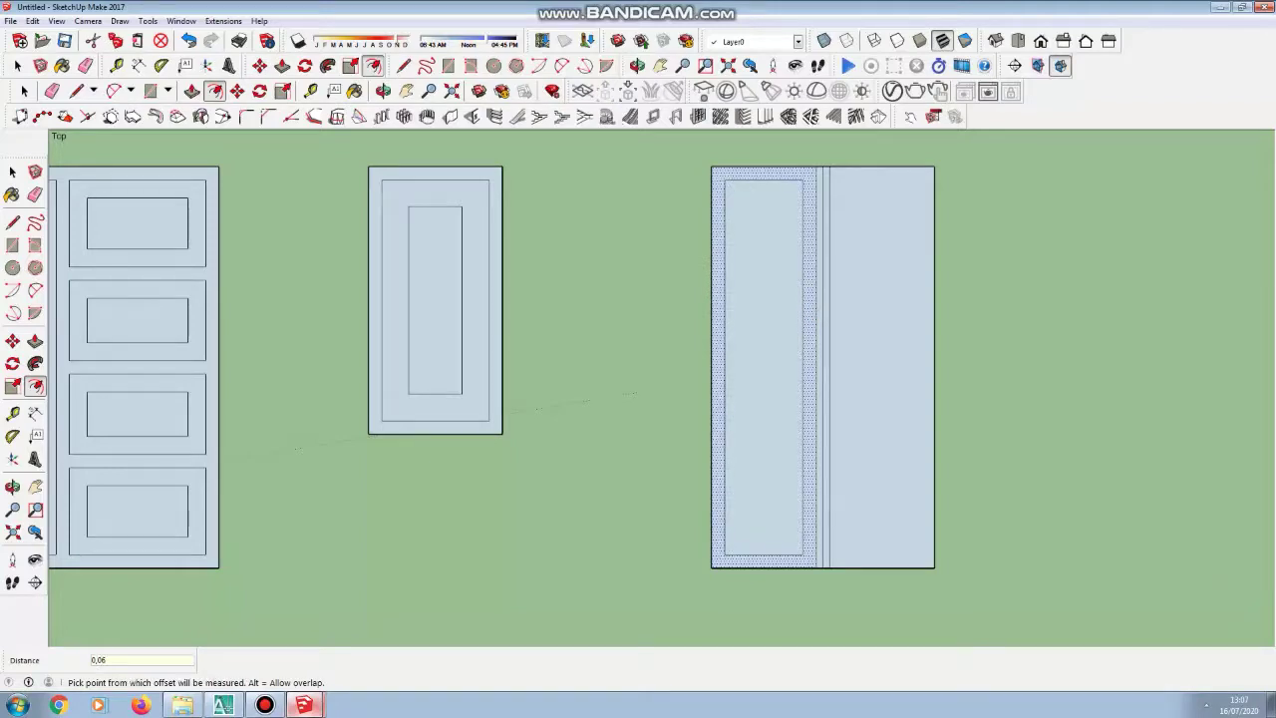
Step: Offset the outline of the fifth unit's right panel inward by 0,06 m
left_click(828, 331)
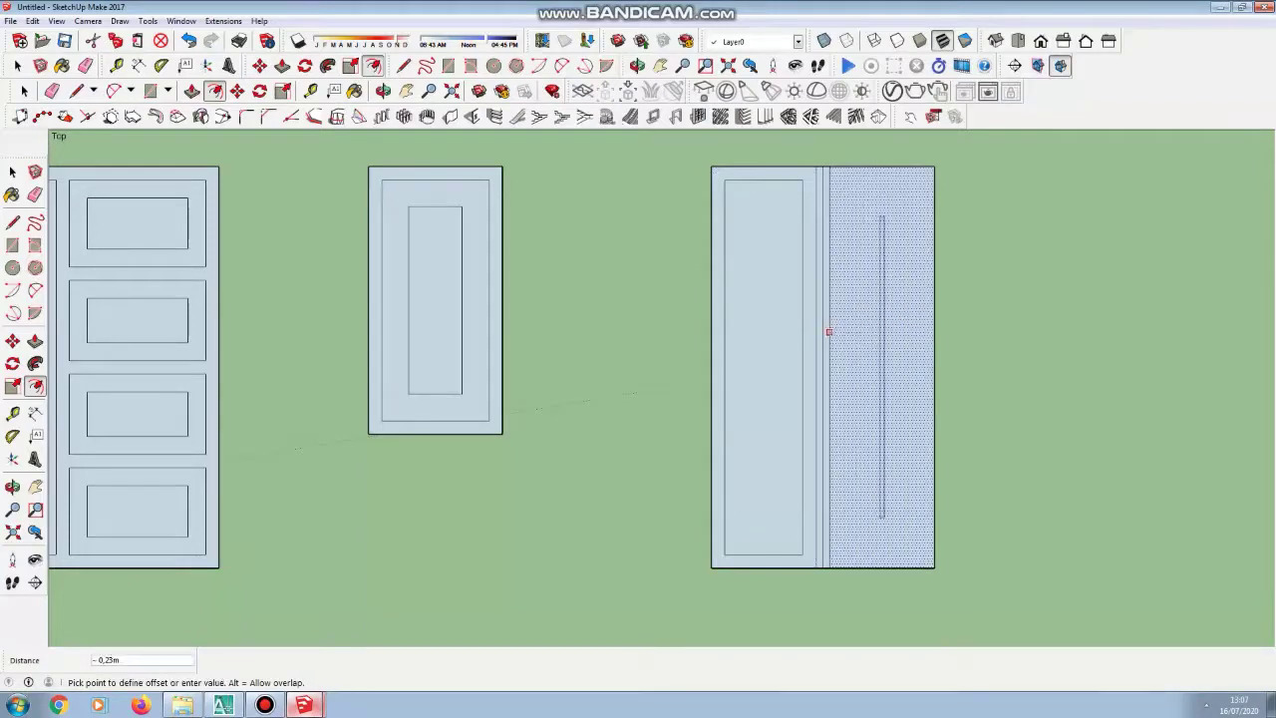
type("0,0")
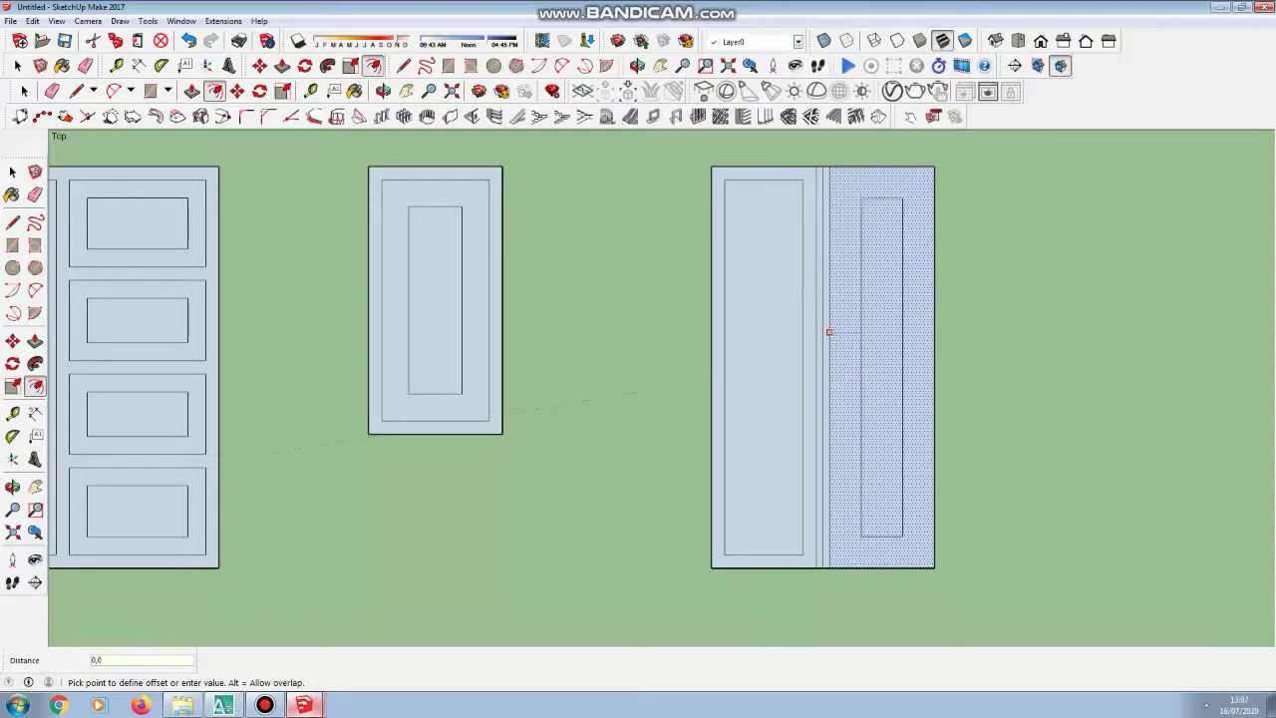
type("6")
key("Return")
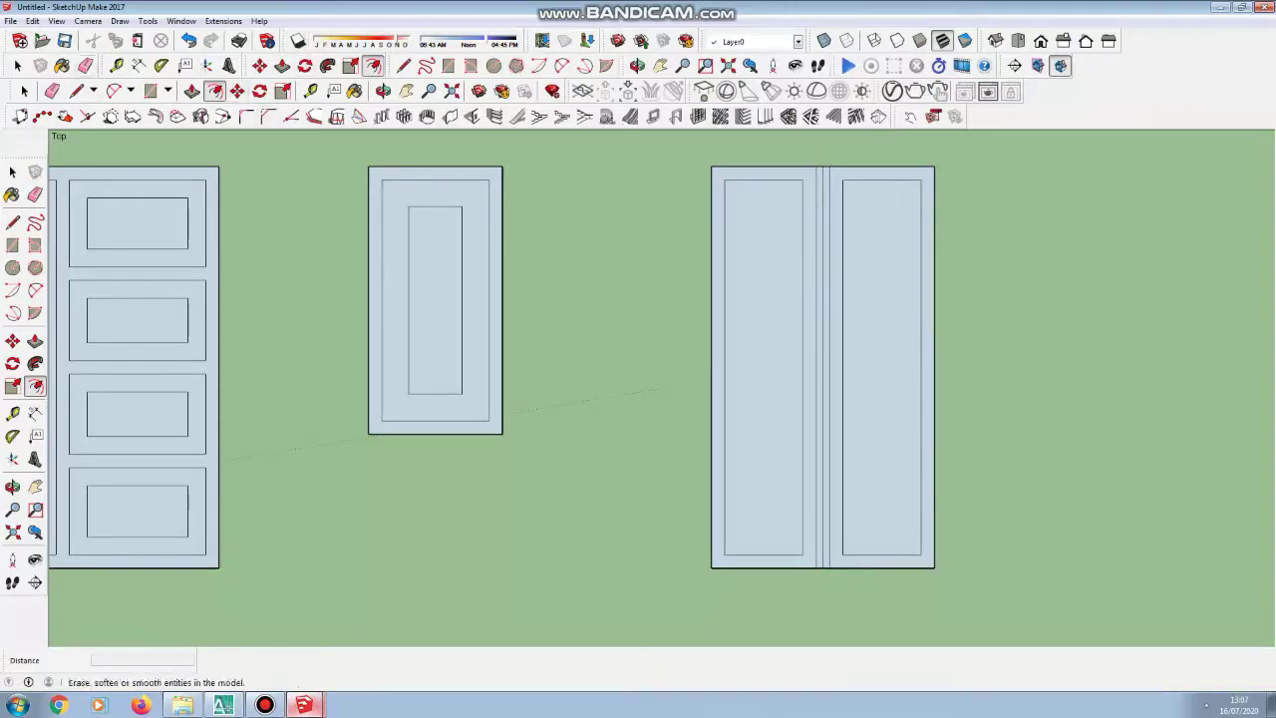
Step: Draw a 0,06 m line from the left inner outline's upper right corner to the left divider line
left_click(76, 90)
left_click(803, 180)
left_click(815, 181)
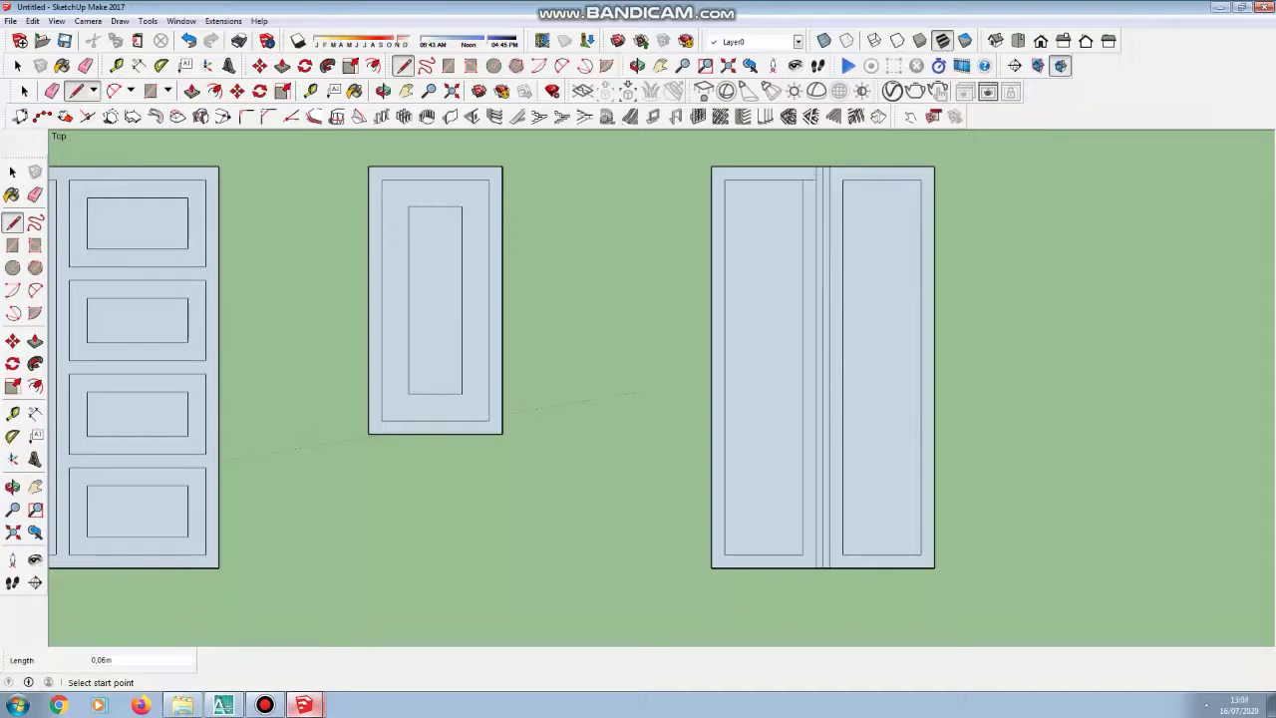
Step: Connect the remaining three inner corners of the fifth unit's two panel outlines to the adjacent divider lines with short horizontal lines
left_click(802, 554)
left_click(815, 554)
left_click(842, 554)
left_click(829, 554)
left_click(842, 181)
left_click(829, 179)
Step: Erase the fifth unit's vertical centre line, the divider ends and the leftover inner panel edges beside the divider
left_click(86, 64)
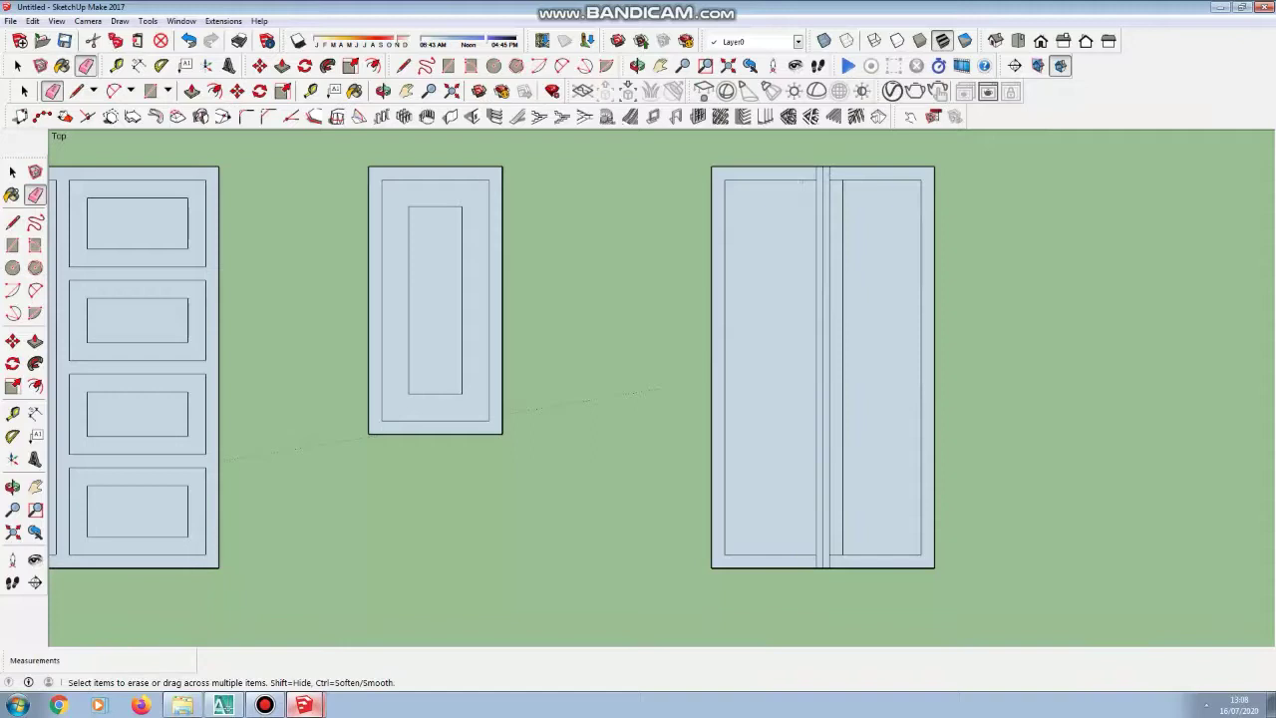
left_click(824, 369)
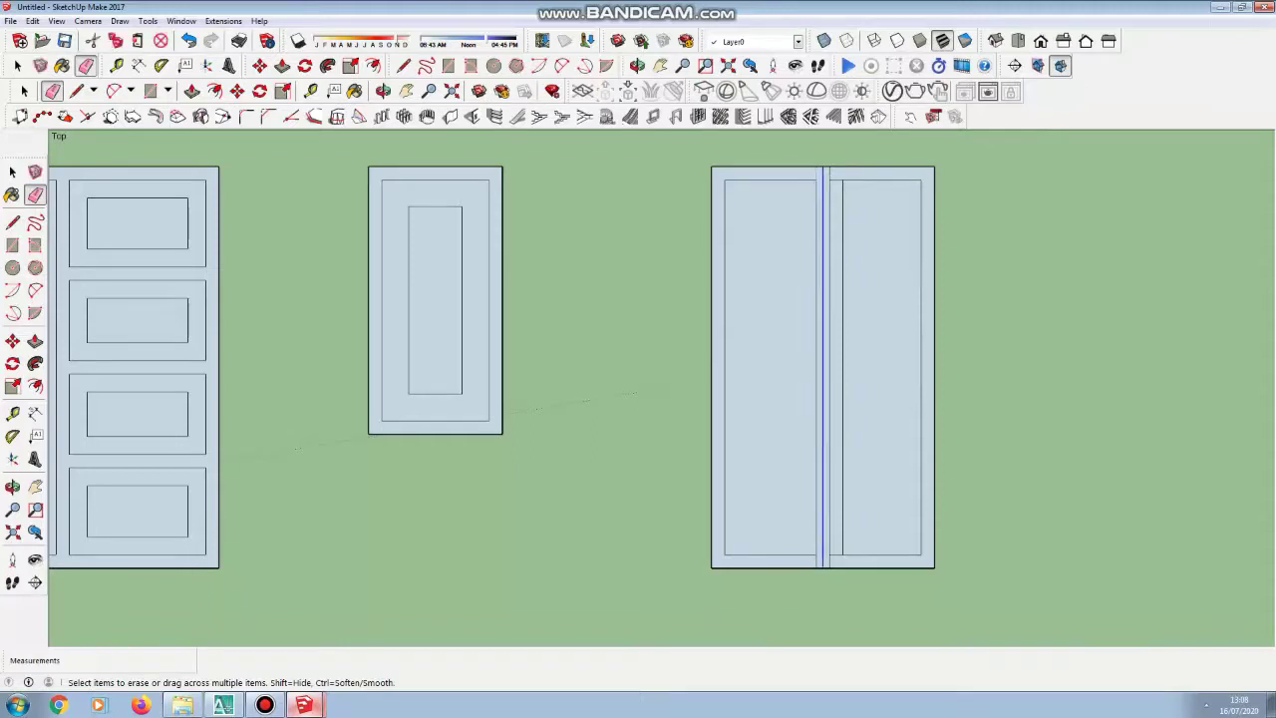
left_click(843, 299)
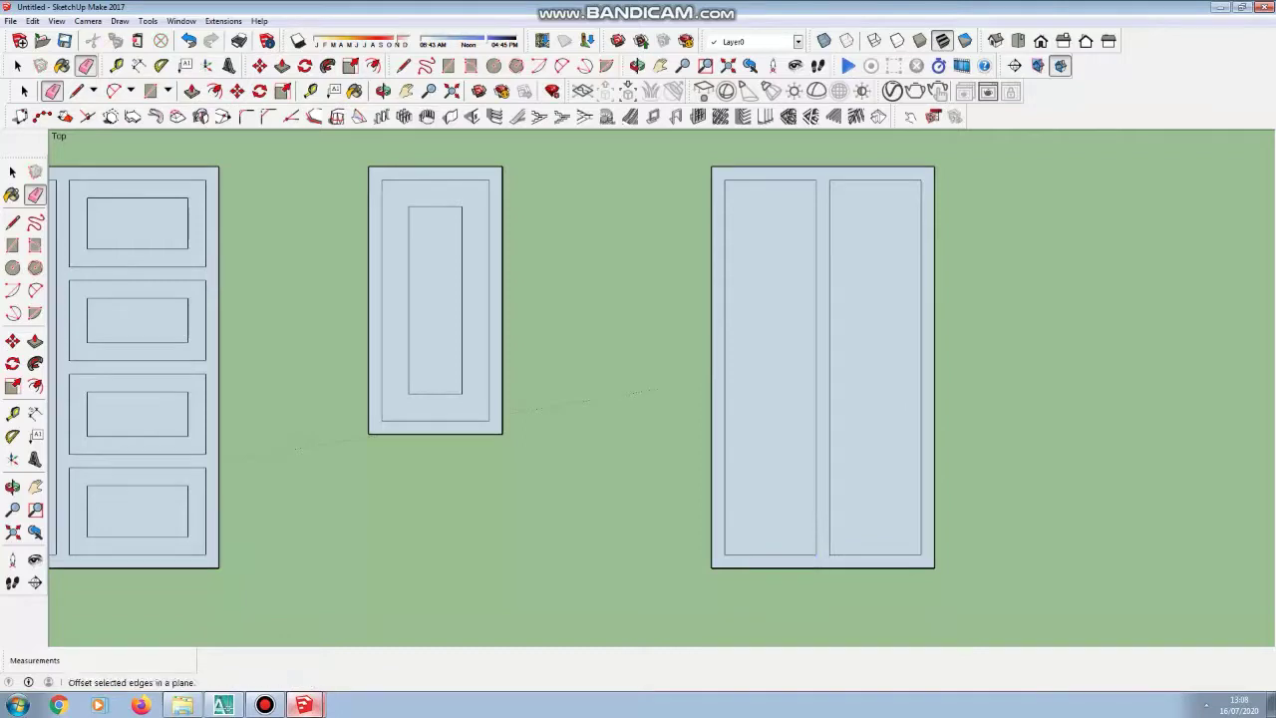
Step: Offset the outlines of the fifth unit's left and right panels inward by 0,12 m
left_click(35, 386)
left_click(725, 362)
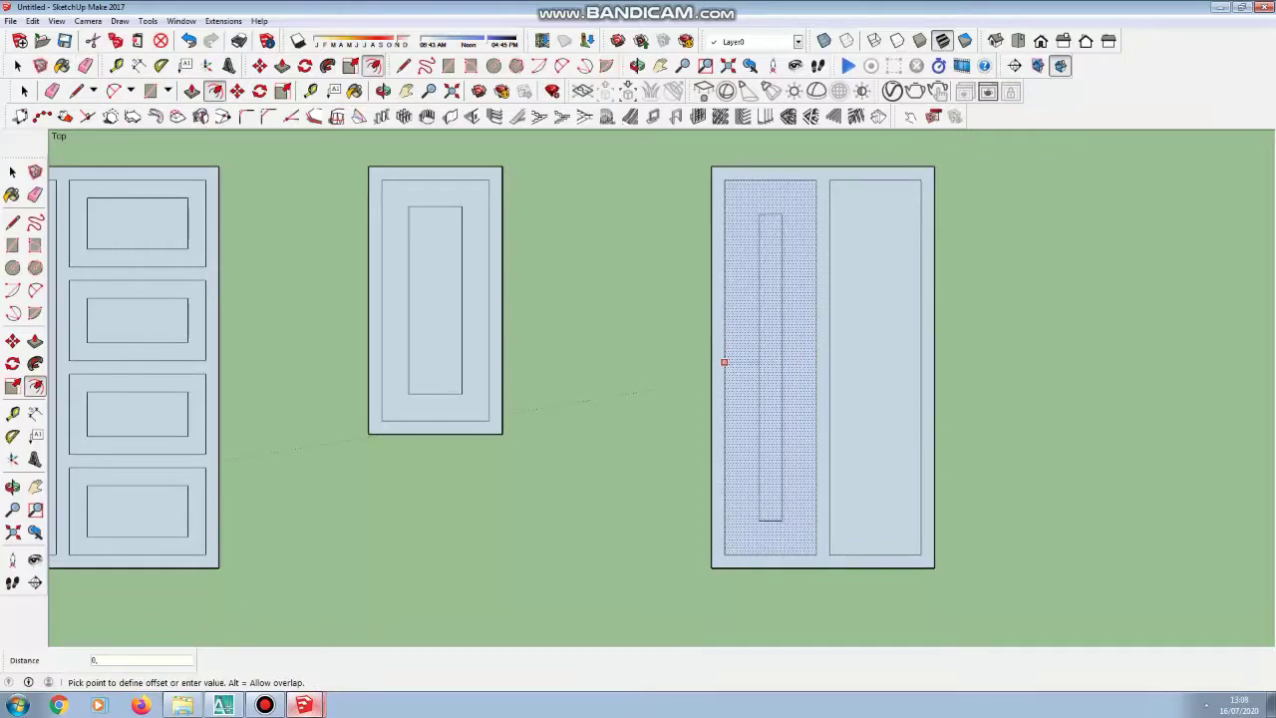
key("Return")
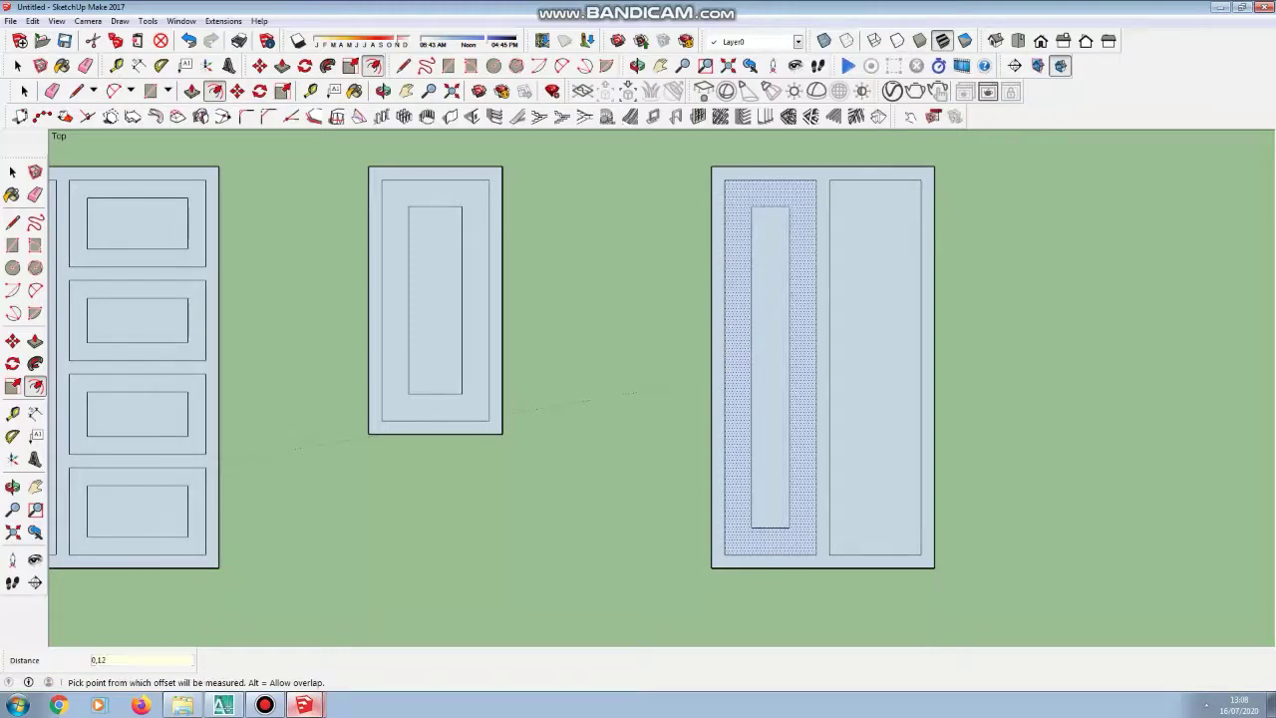
left_click(828, 349)
type("0")
key("Return")
Step: Draw a horizontal guide line about 2,42 m long to the right from the fifth unit's upper right corner
scroll(659, 315, "down", 5)
key("l")
left_click(775, 251)
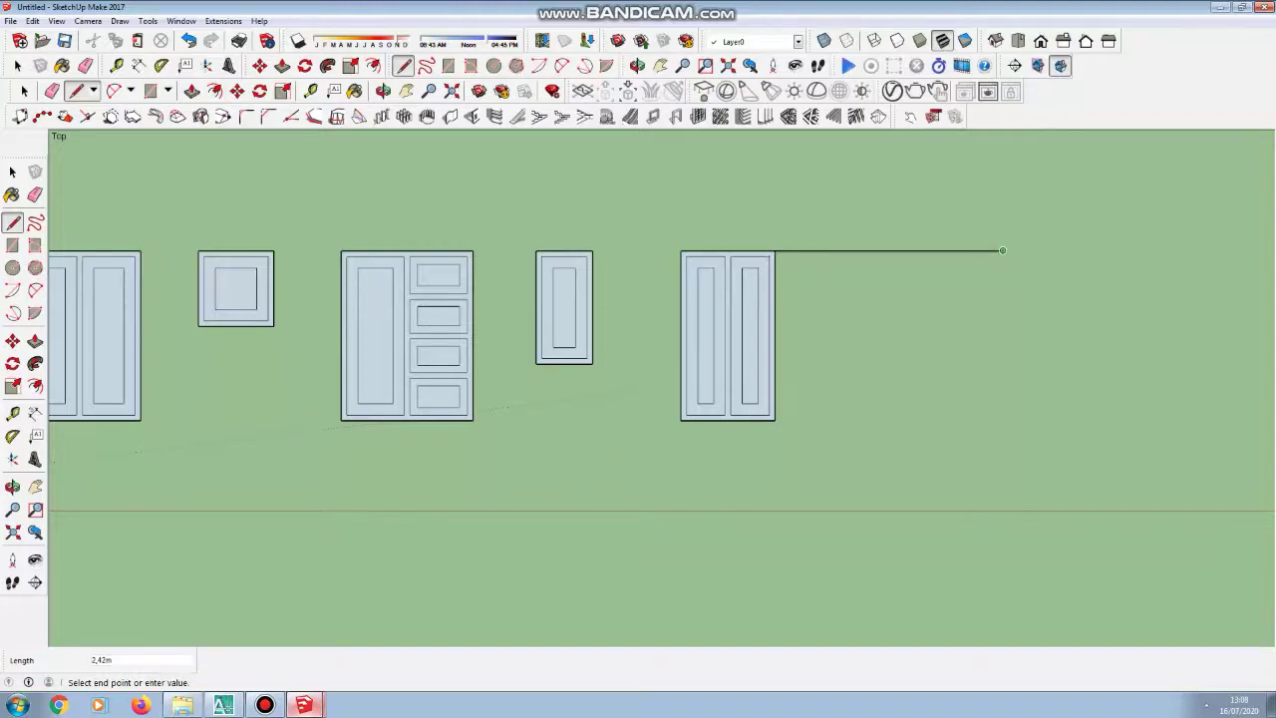
key("Escape")
scroll(838, 250, "up", 1)
Step: Draw a sixth unit outline 1,2 m wide and 0,6 m high below the guide line and divide it with a vertical centre line
left_click(839, 250)
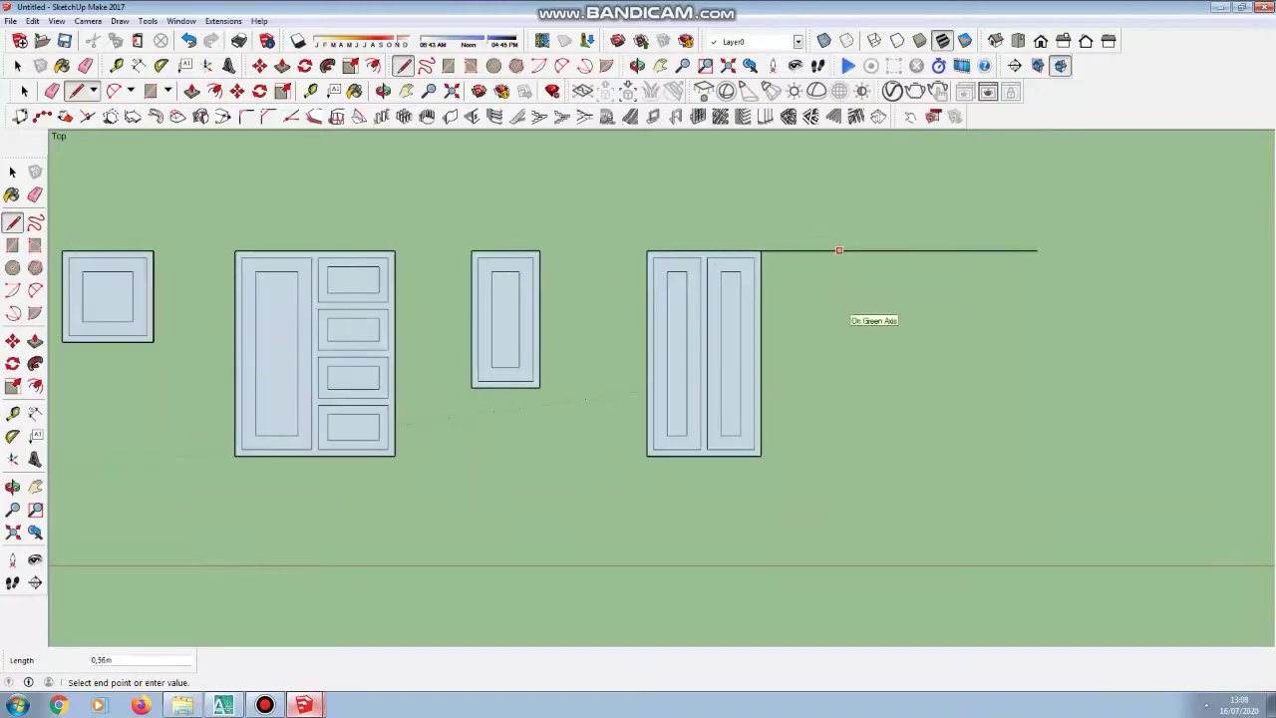
type("0,6")
key("Return")
type("1")
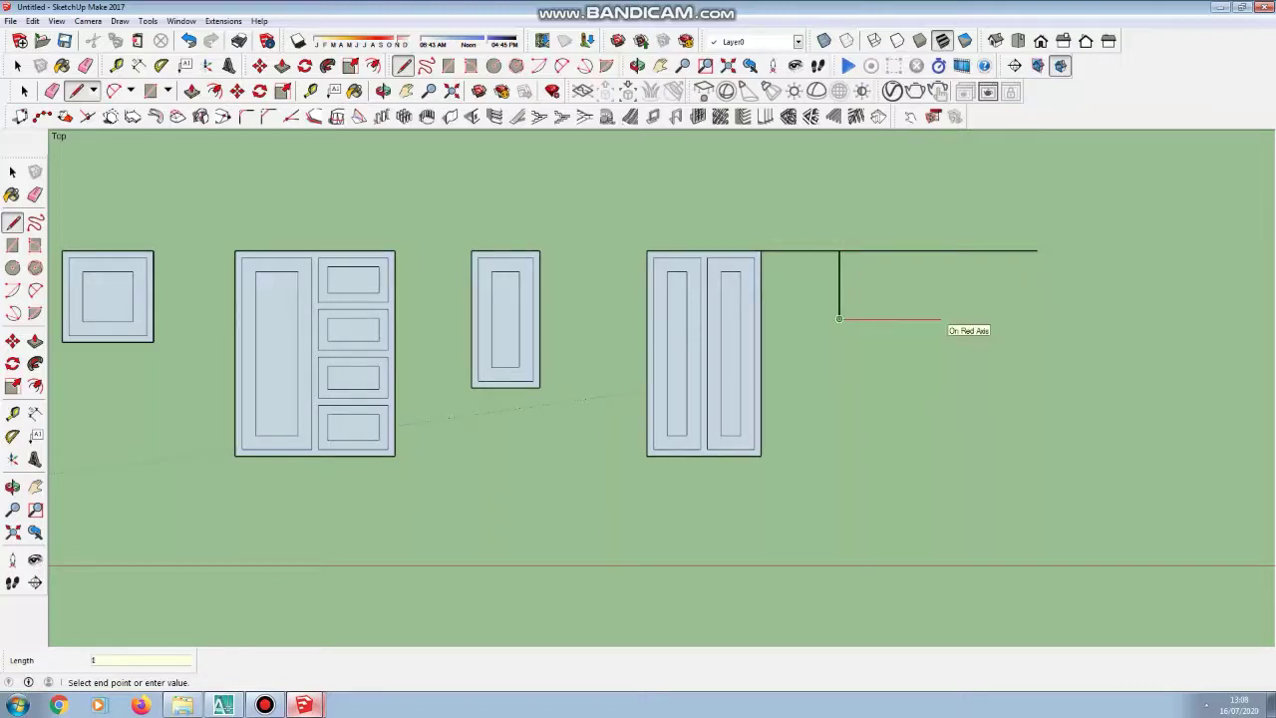
type(",2")
key("Return")
type("0,60m")
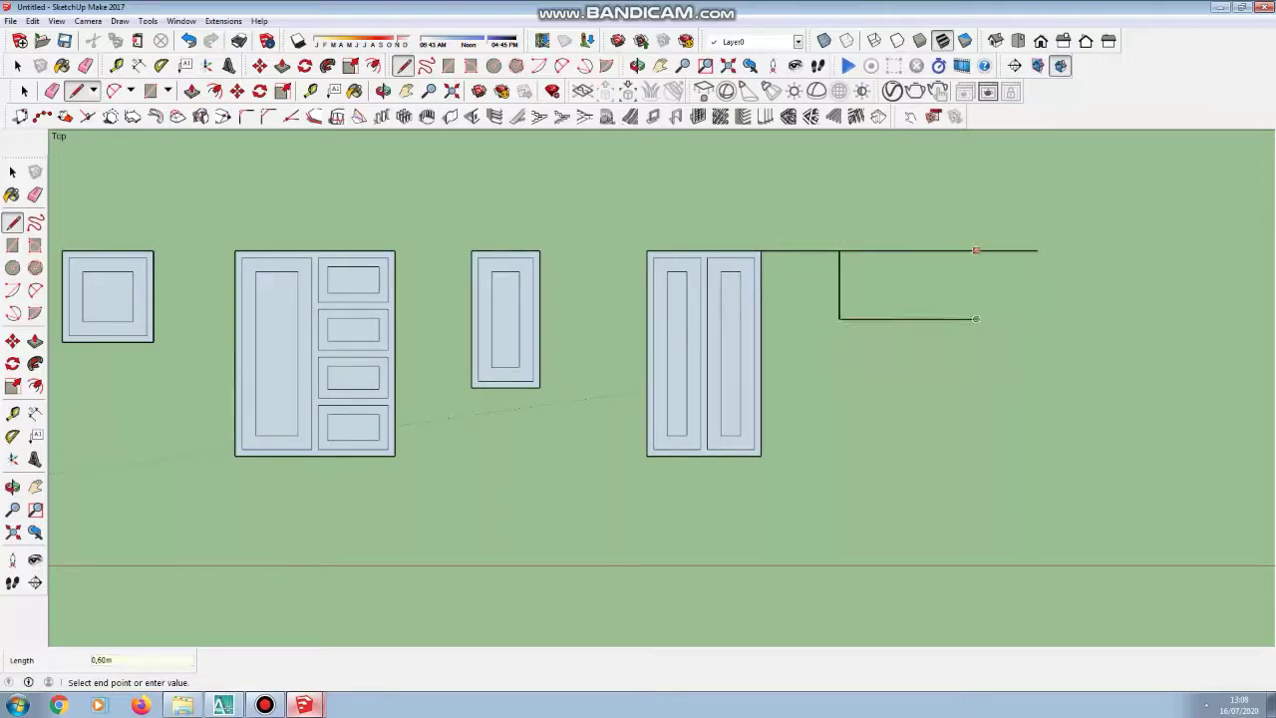
key("Return")
left_click(908, 319)
left_click(908, 250)
Step: Erase the guide line segments on both sides of the sixth unit
key("e")
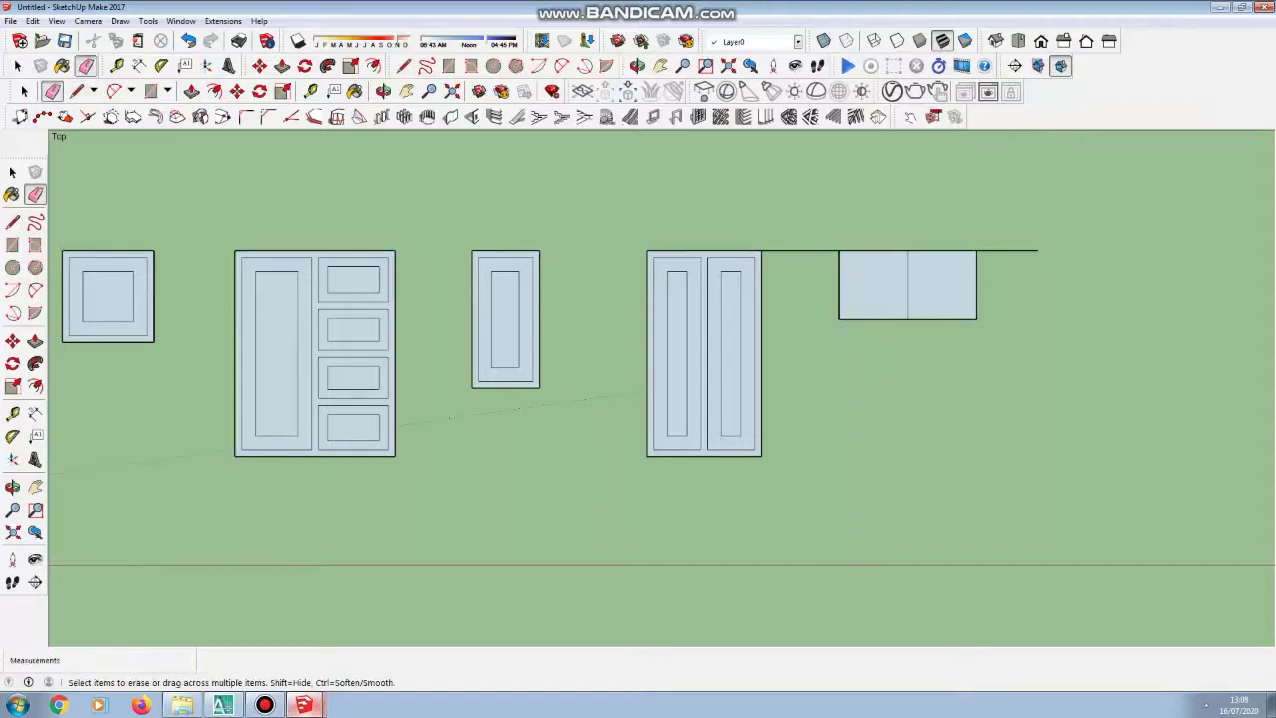
left_click(799, 251)
left_click(1034, 251)
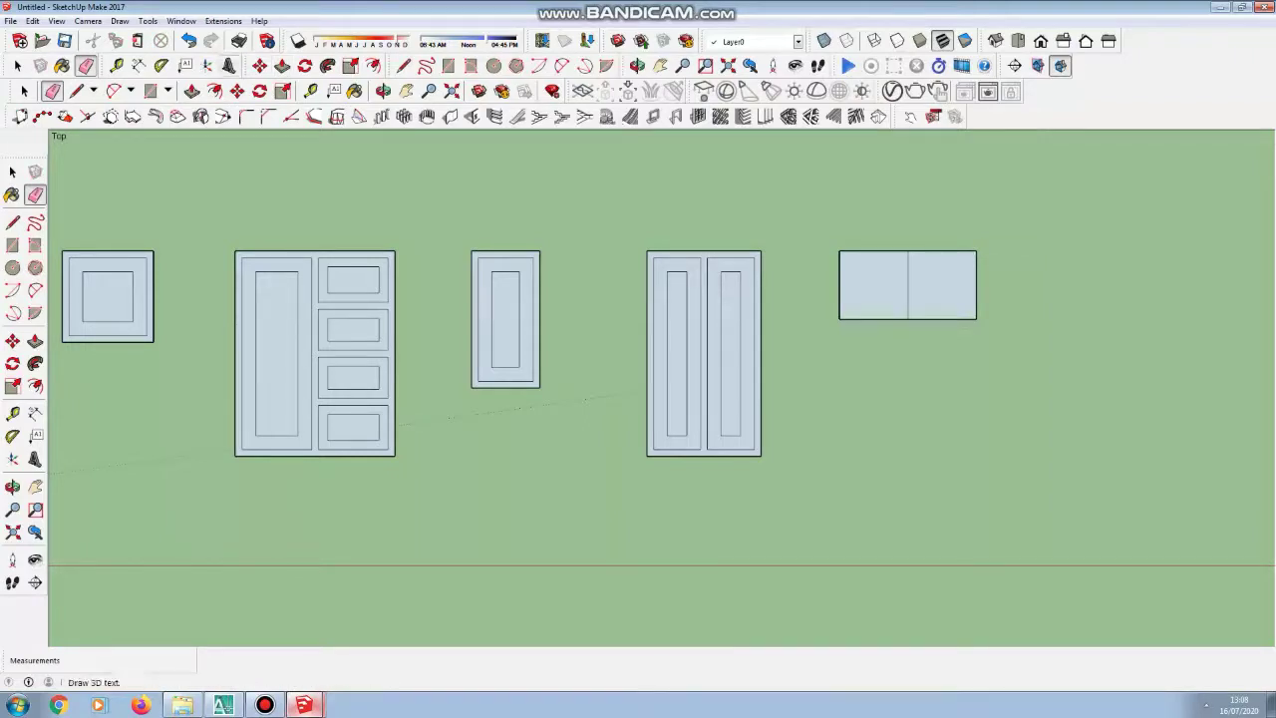
Step: Copy the sixth unit's vertical centre line 0,03 m to the left
key("space")
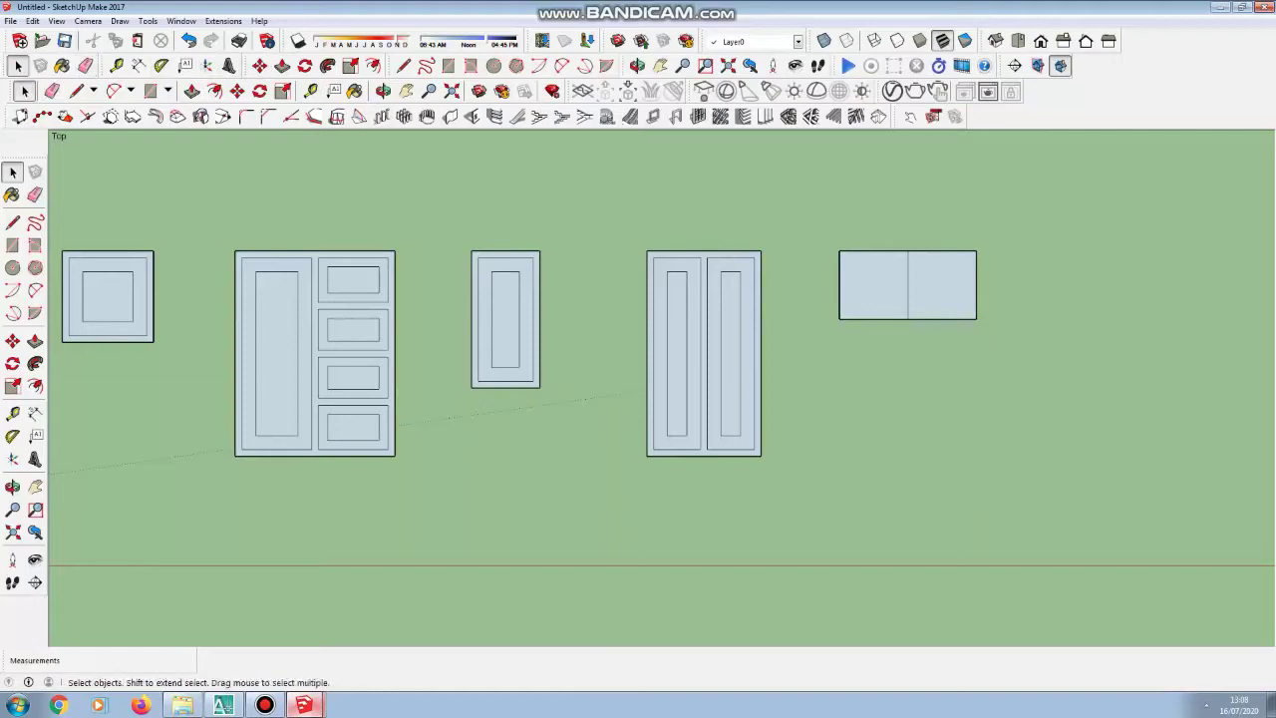
left_click(907, 289)
left_click(259, 66)
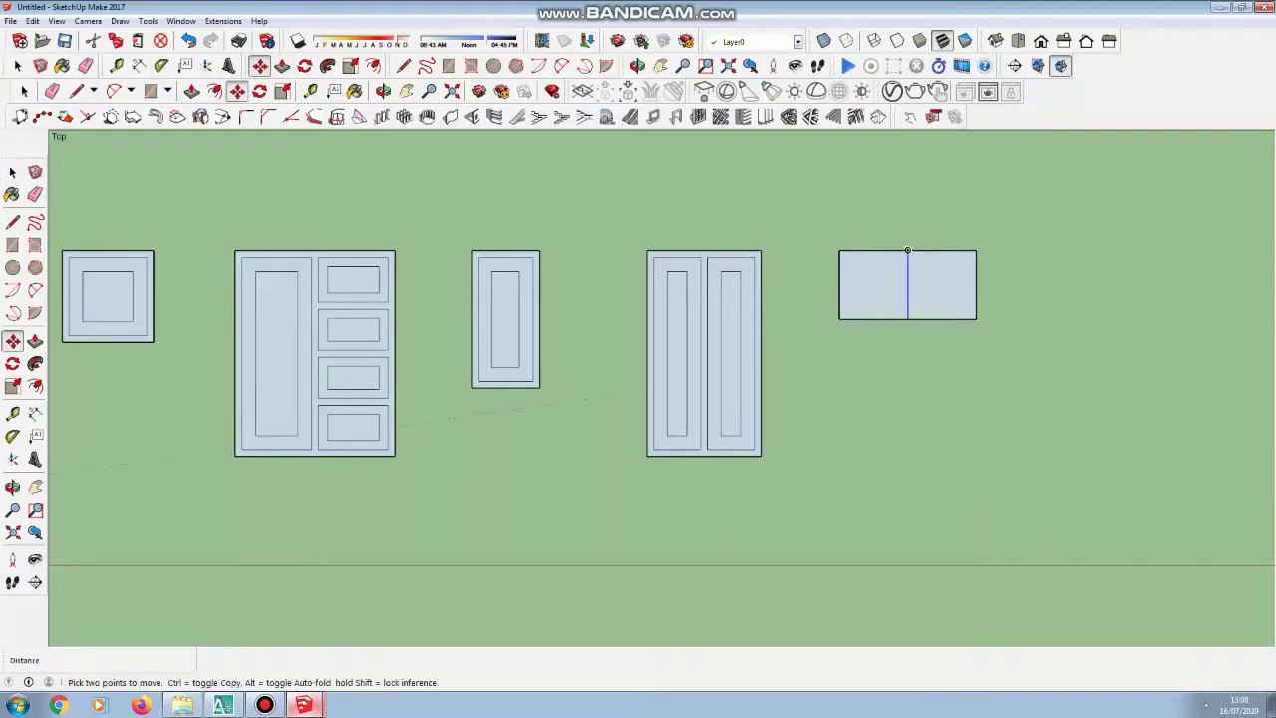
scroll(911, 283, "up", 5)
left_click(902, 269)
key("ctrl")
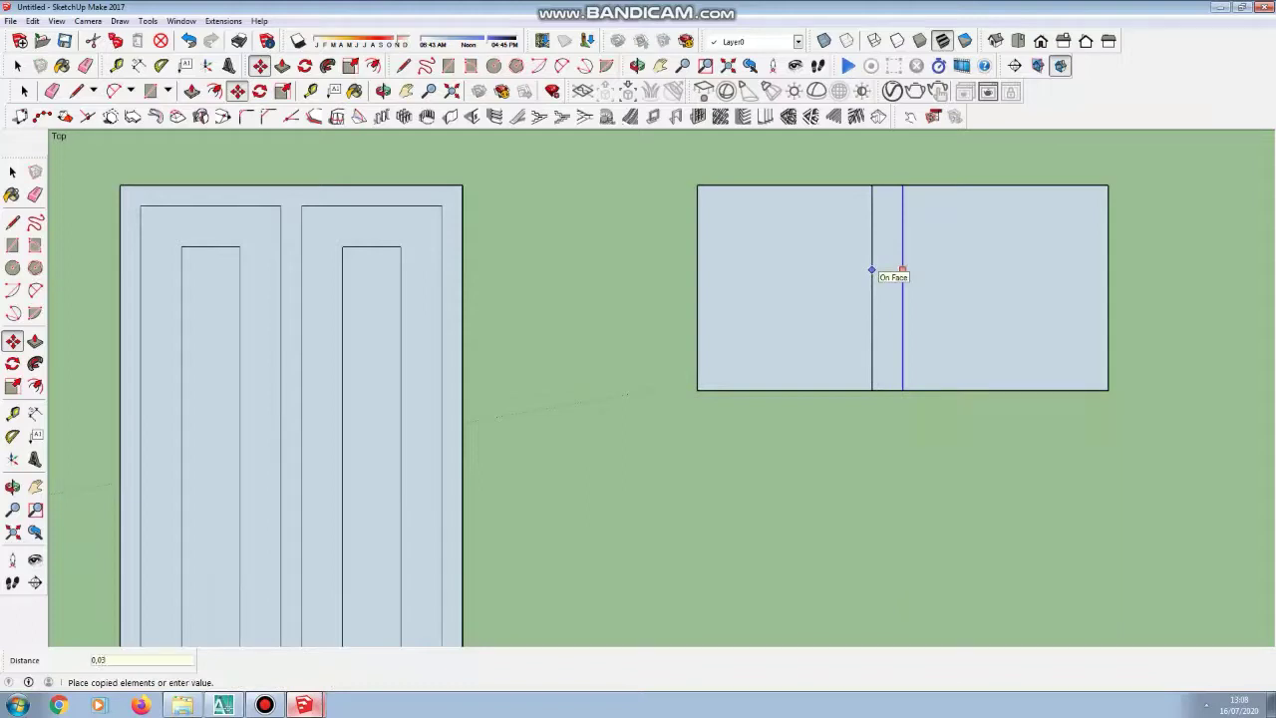
key("Return")
Step: Copy the sixth unit's vertical centre line 0,03 m to the right
scroll(908, 269, "up", 1)
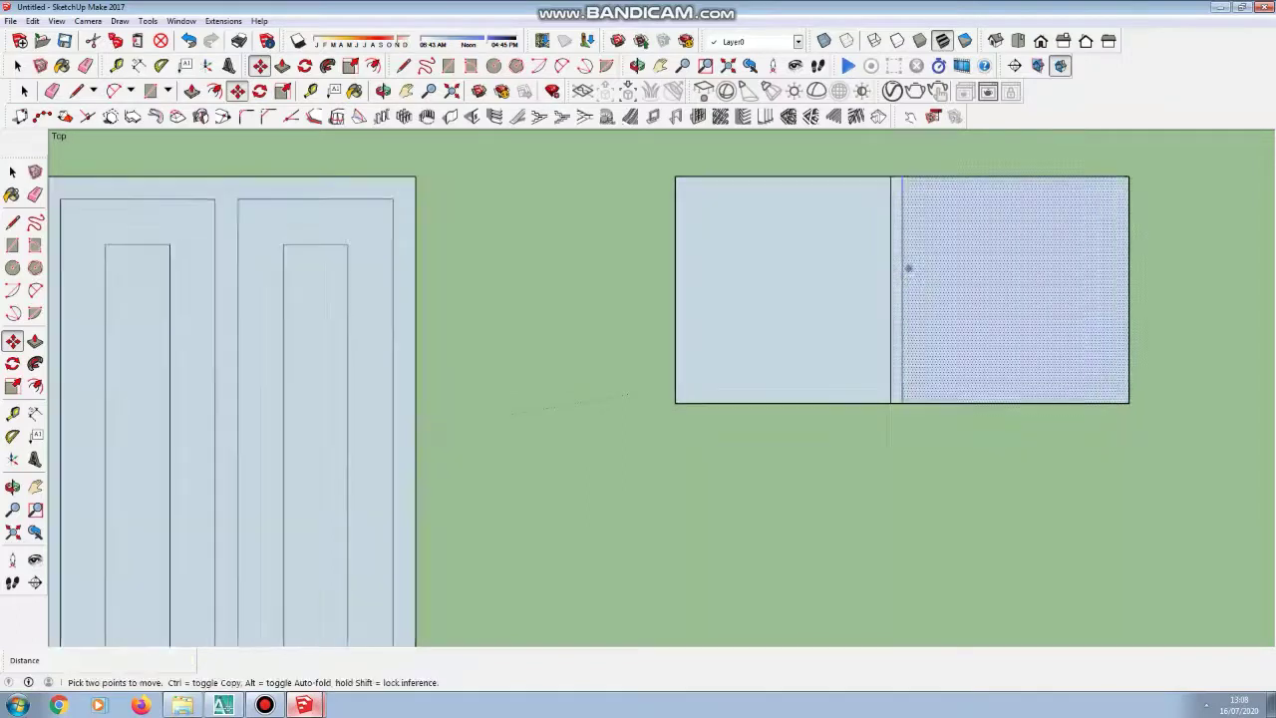
scroll(908, 268, "up", 1)
left_click(901, 255)
type("0,03")
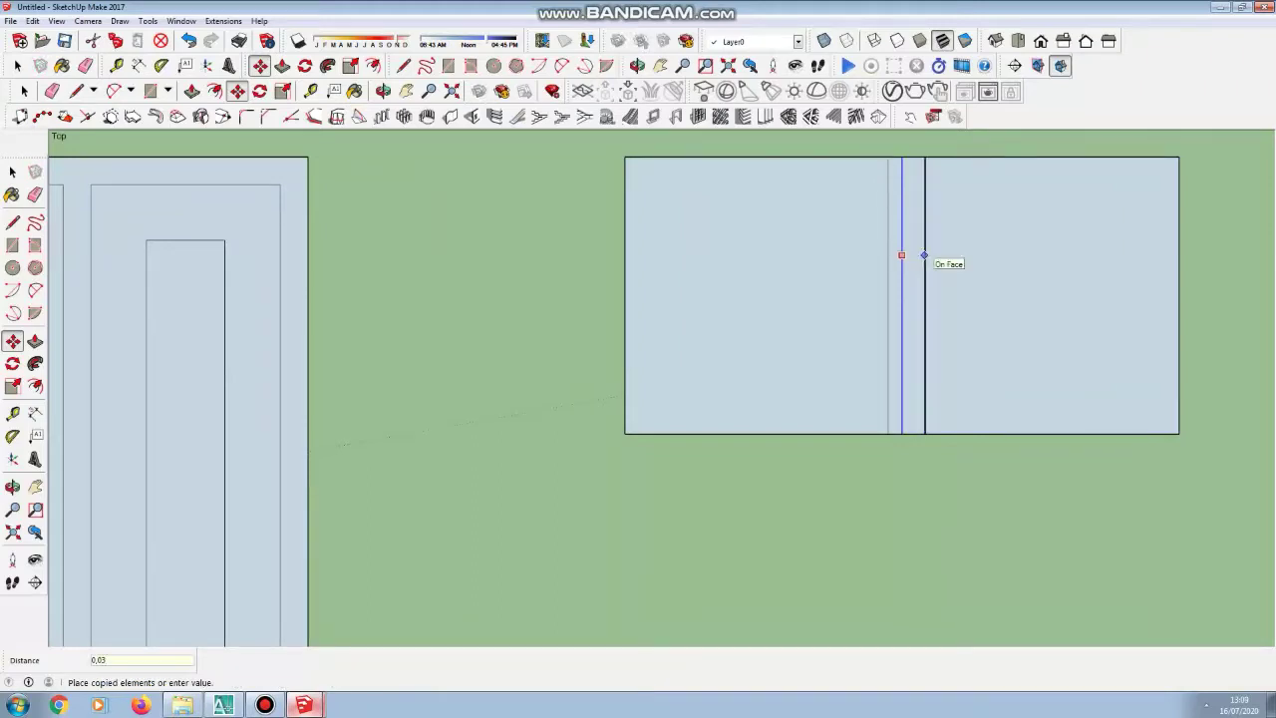
key("Return")
Step: Offset the outline of the sixth unit's left panel inward by 0,06 m
scroll(735, 270, "down", 2)
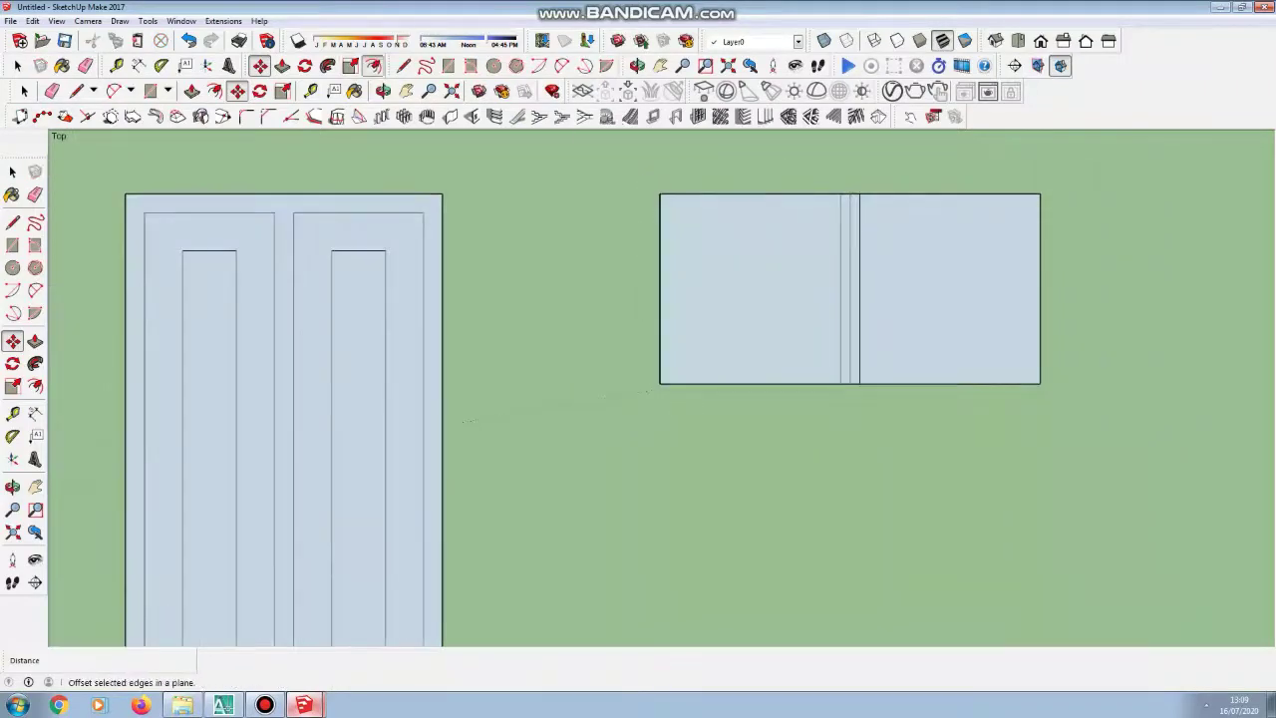
left_click(372, 65)
scroll(758, 239, "up", 1)
left_click(759, 187)
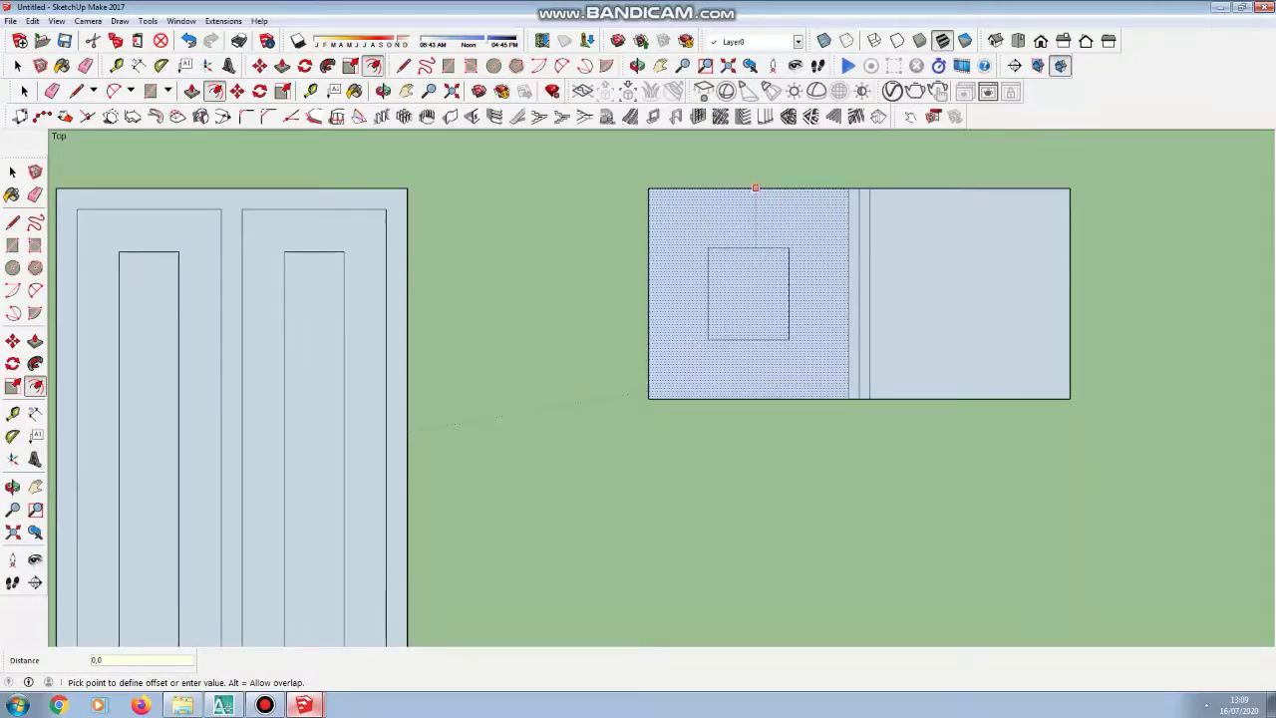
key("Return")
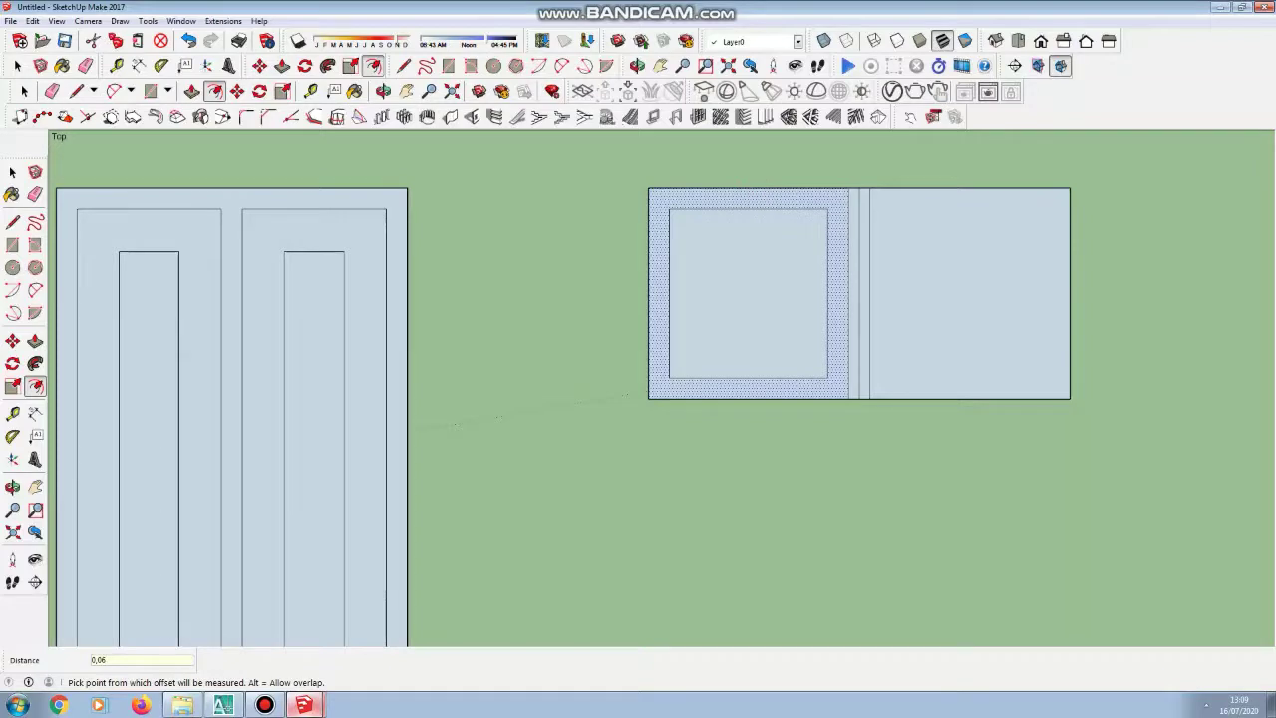
Step: Offset the outline of the sixth unit's right panel inward by 0,06 m
scroll(969, 285, "up", 2)
left_click(836, 285)
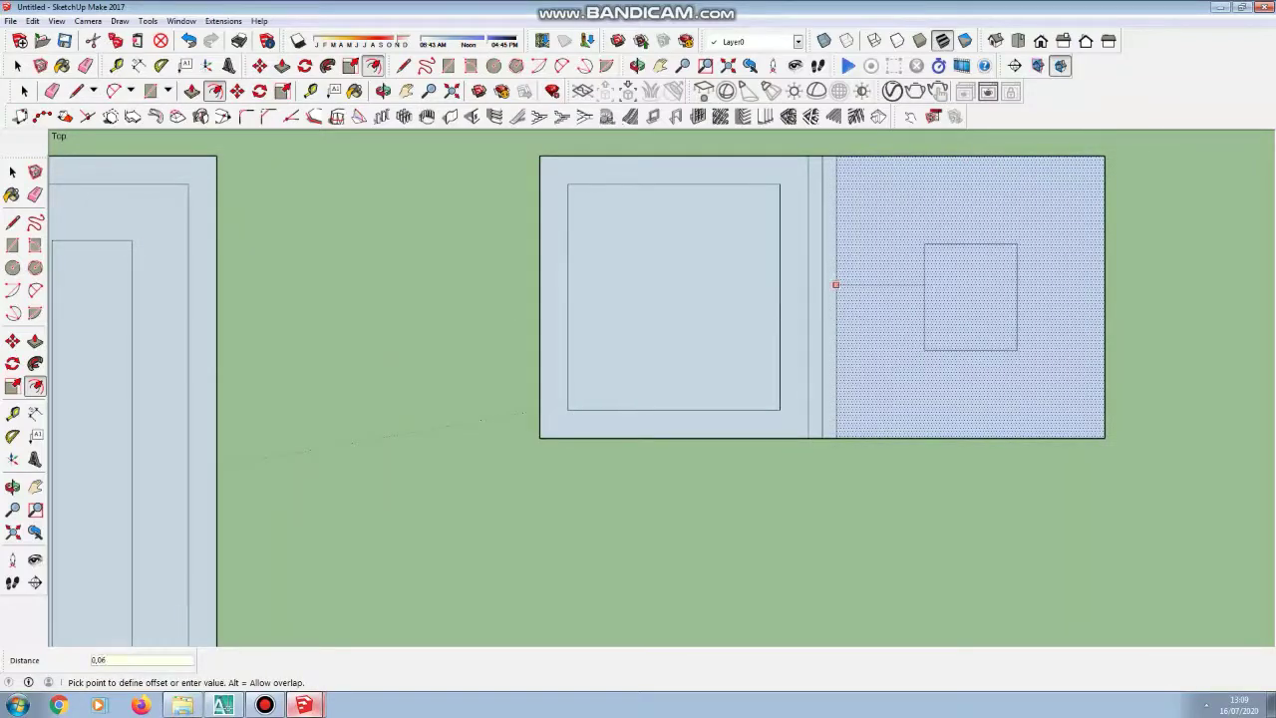
key("Return")
Step: Connect the four inner corners of the sixth unit's panel outlines nearest the centre to the adjacent divider lines with 0,06 m horizontal lines
key("l")
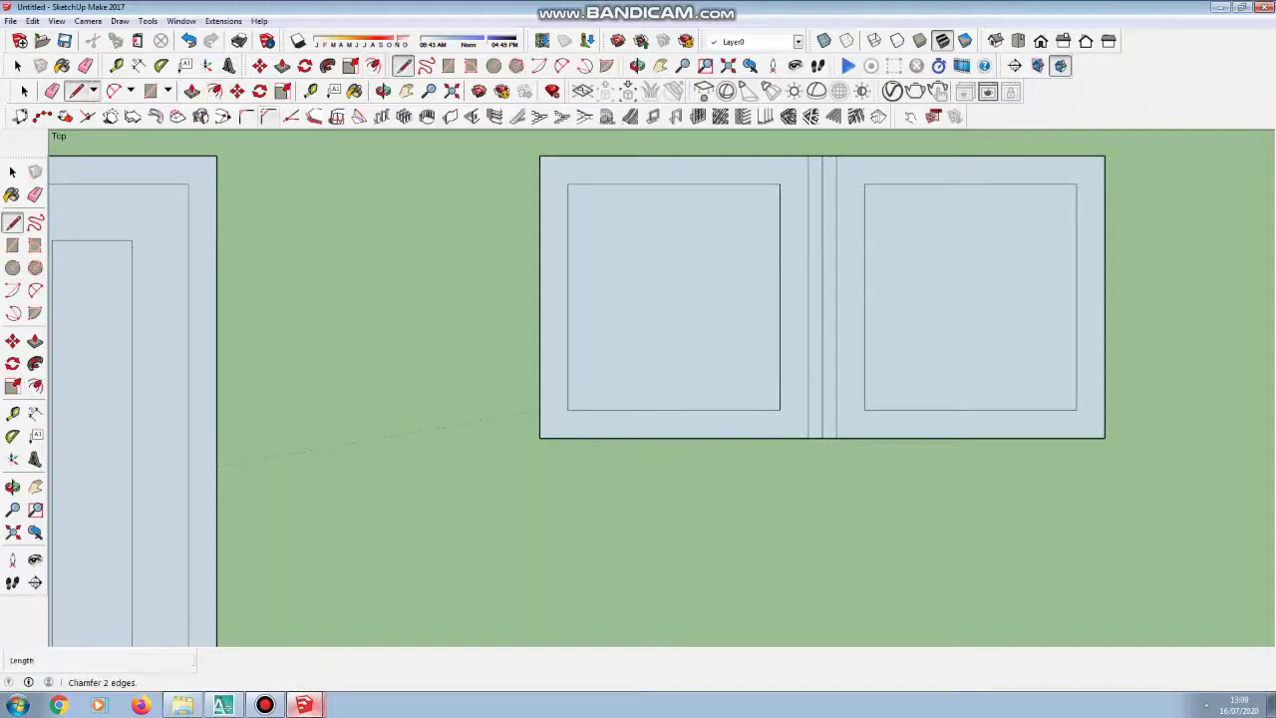
left_click(780, 183)
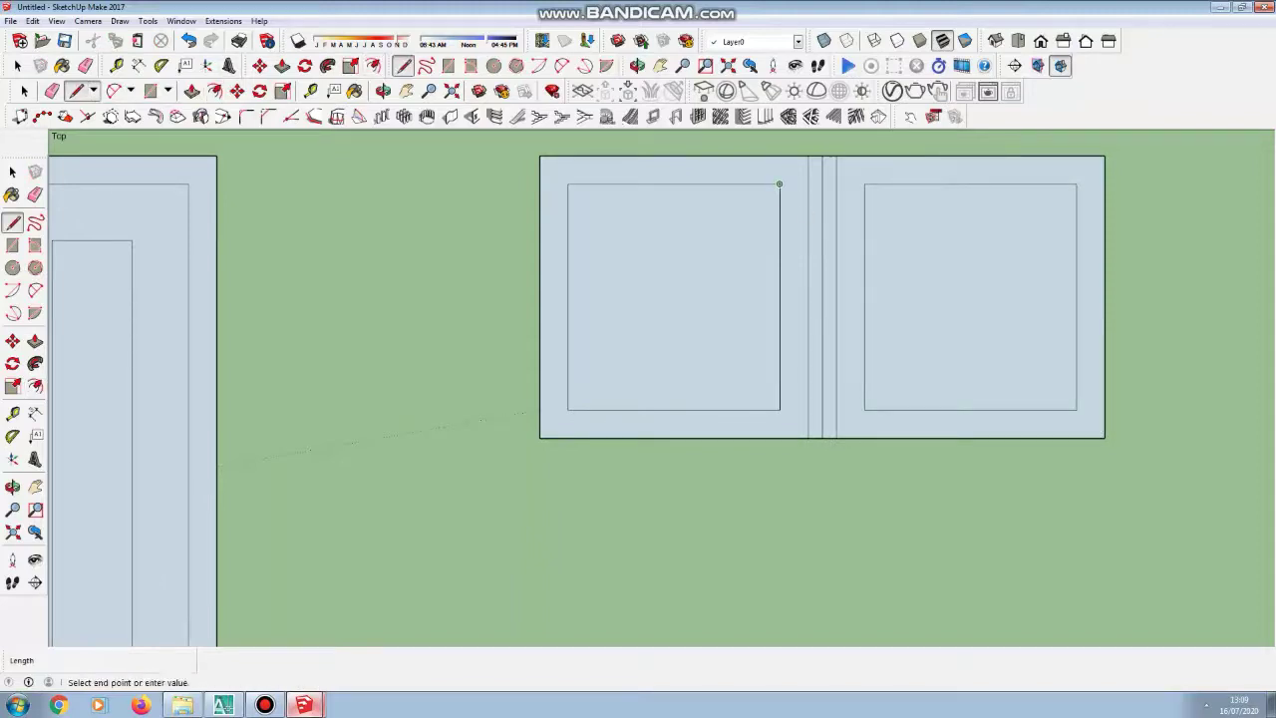
left_click(807, 183)
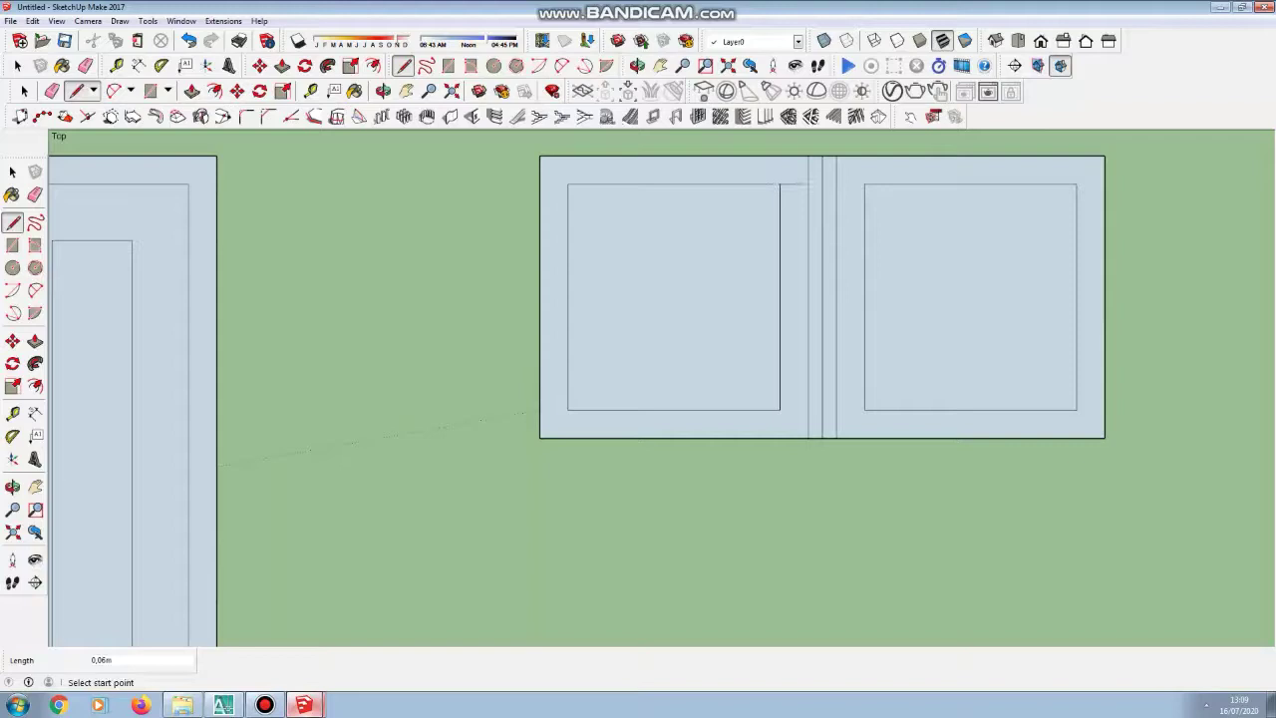
left_click(779, 409)
left_click(807, 409)
left_click(864, 409)
left_click(835, 409)
left_click(864, 184)
left_click(835, 183)
Step: Erase the sixth unit's centre line, the divider ends and the leftover inner panel edges beside the divider
key("e")
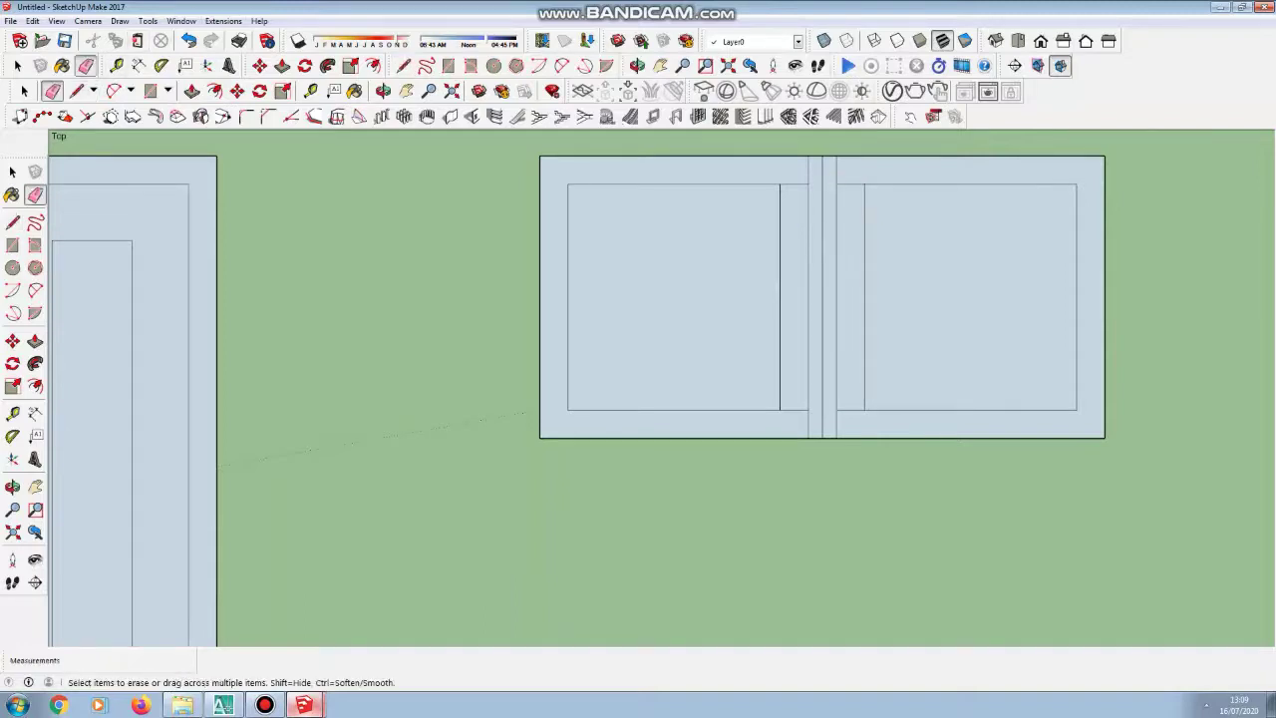
left_click(780, 187)
left_click(808, 425)
left_click(822, 299)
left_click(864, 299)
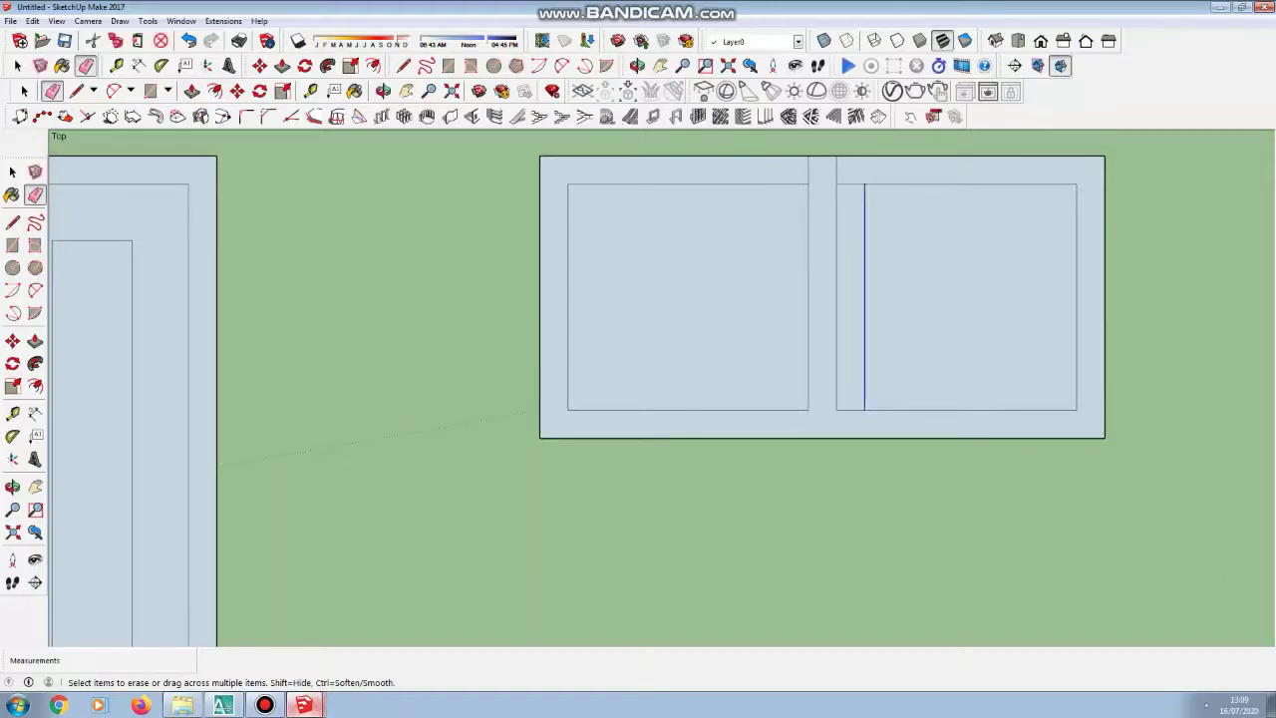
left_click(837, 169)
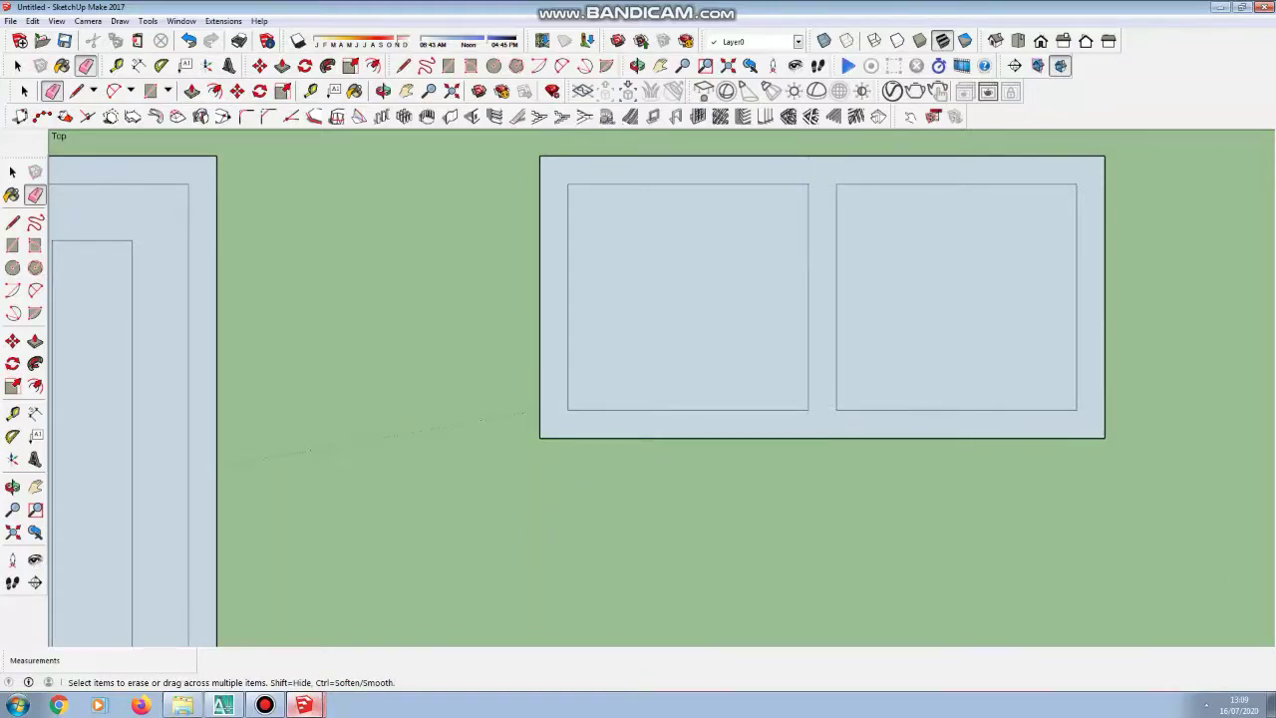
Step: Offset the outline of the sixth unit's left panel inward by 0,08 m
left_click(36, 386)
left_click(704, 410)
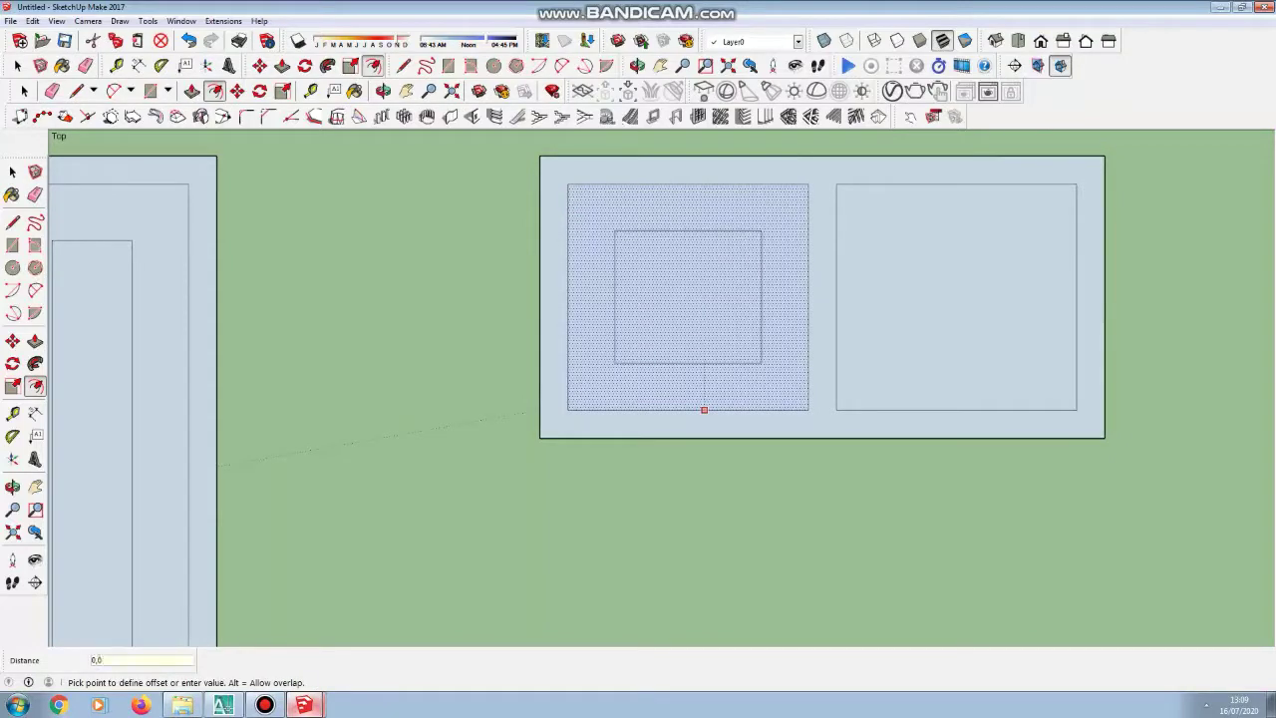
key("Return")
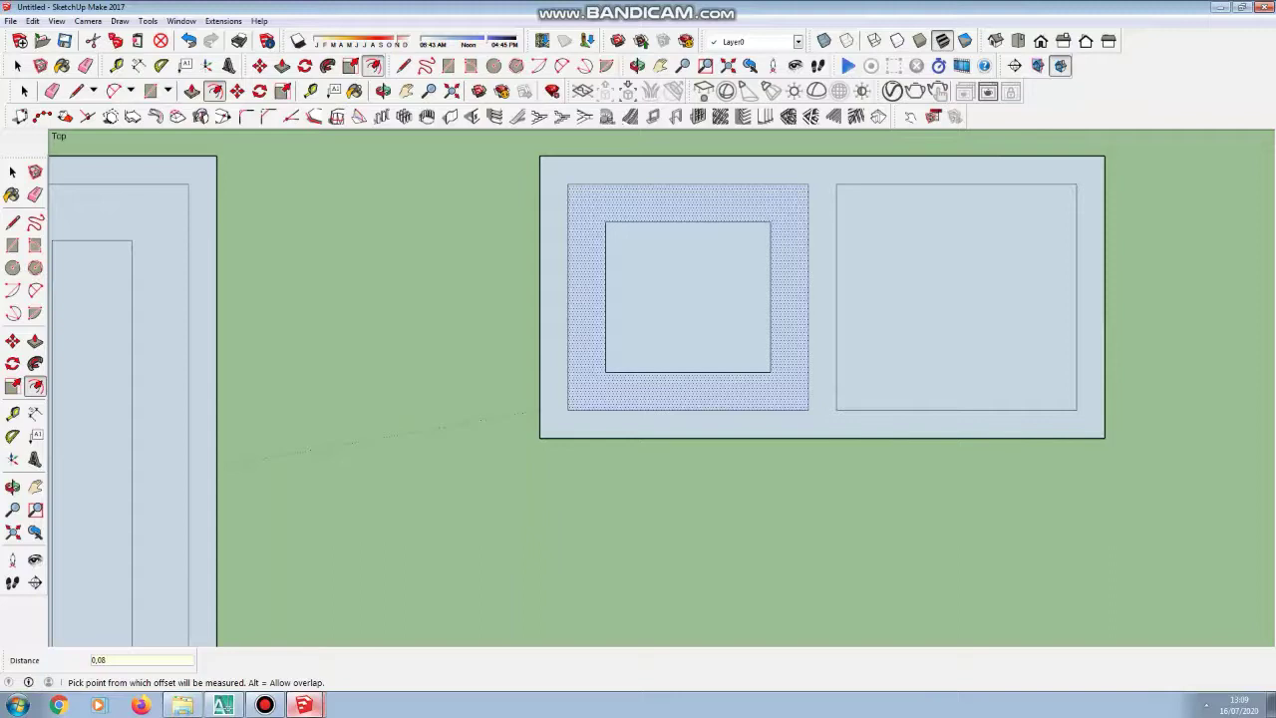
scroll(850, 367, "down", 4)
left_click(925, 396)
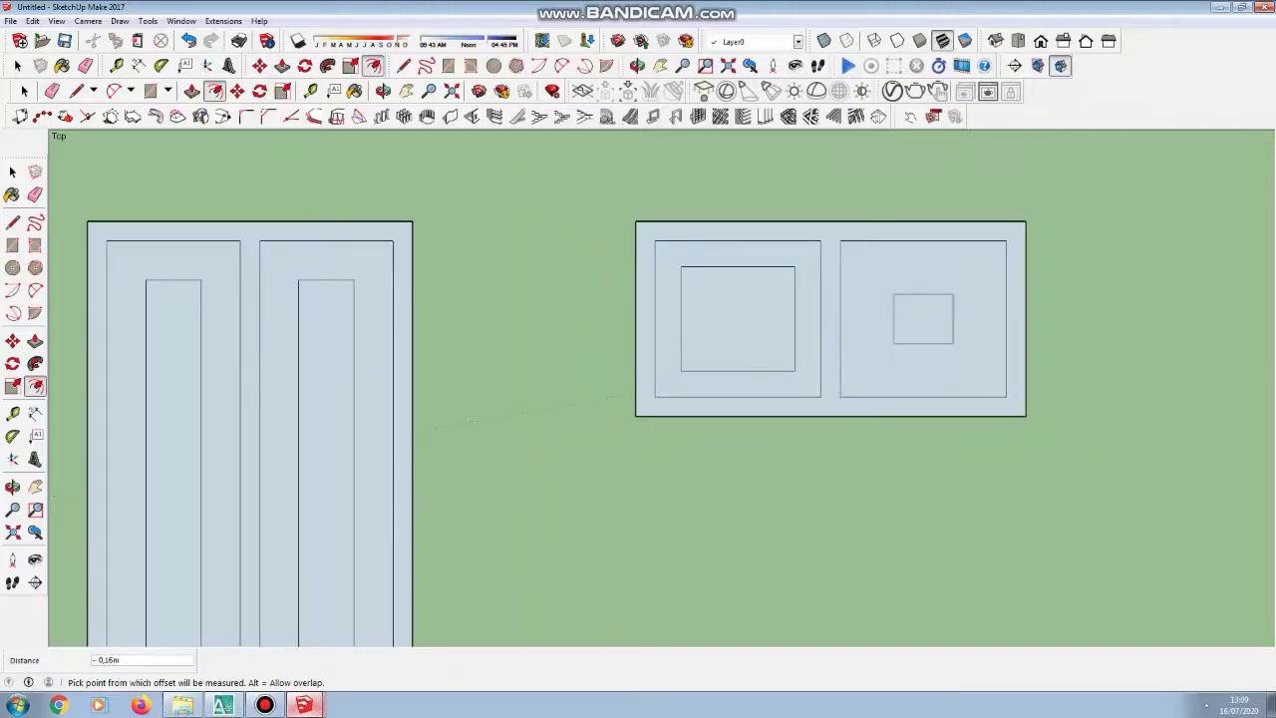
key("ctrl+z")
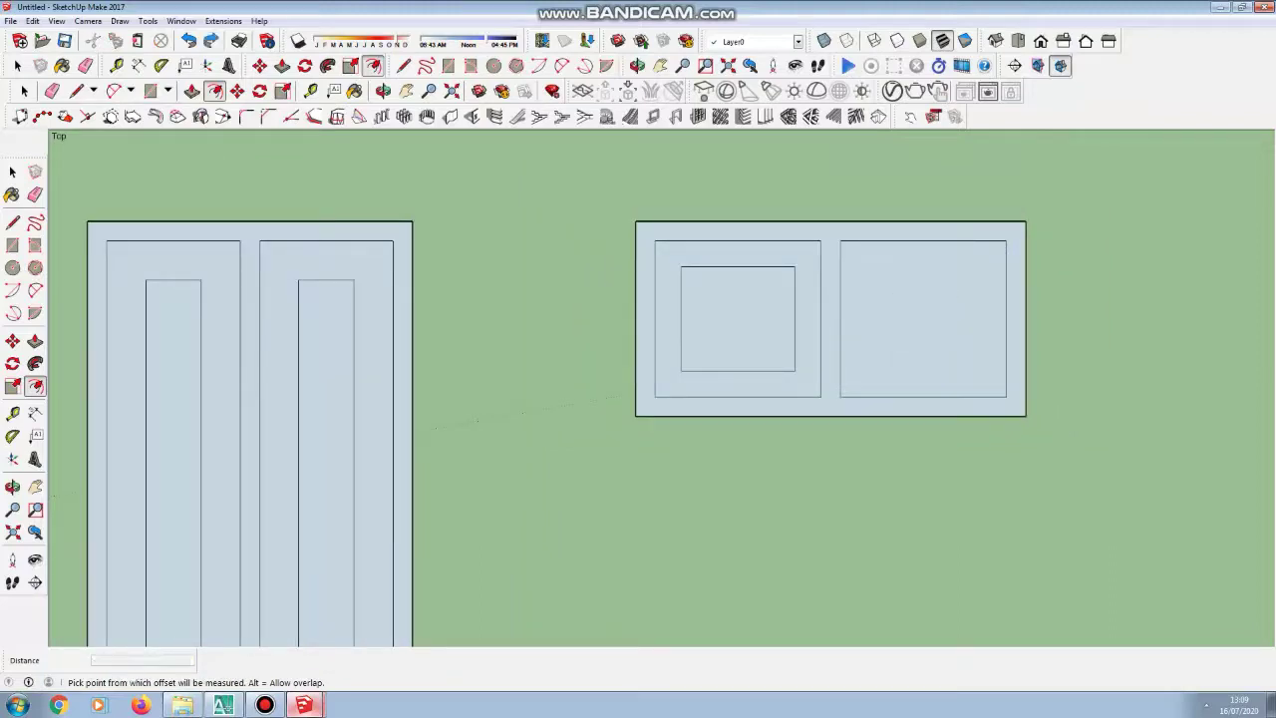
Step: Offset the outline of the sixth unit's right panel inward by 0,08 m
scroll(946, 399, "up", 3)
left_click(894, 428)
type("0,")
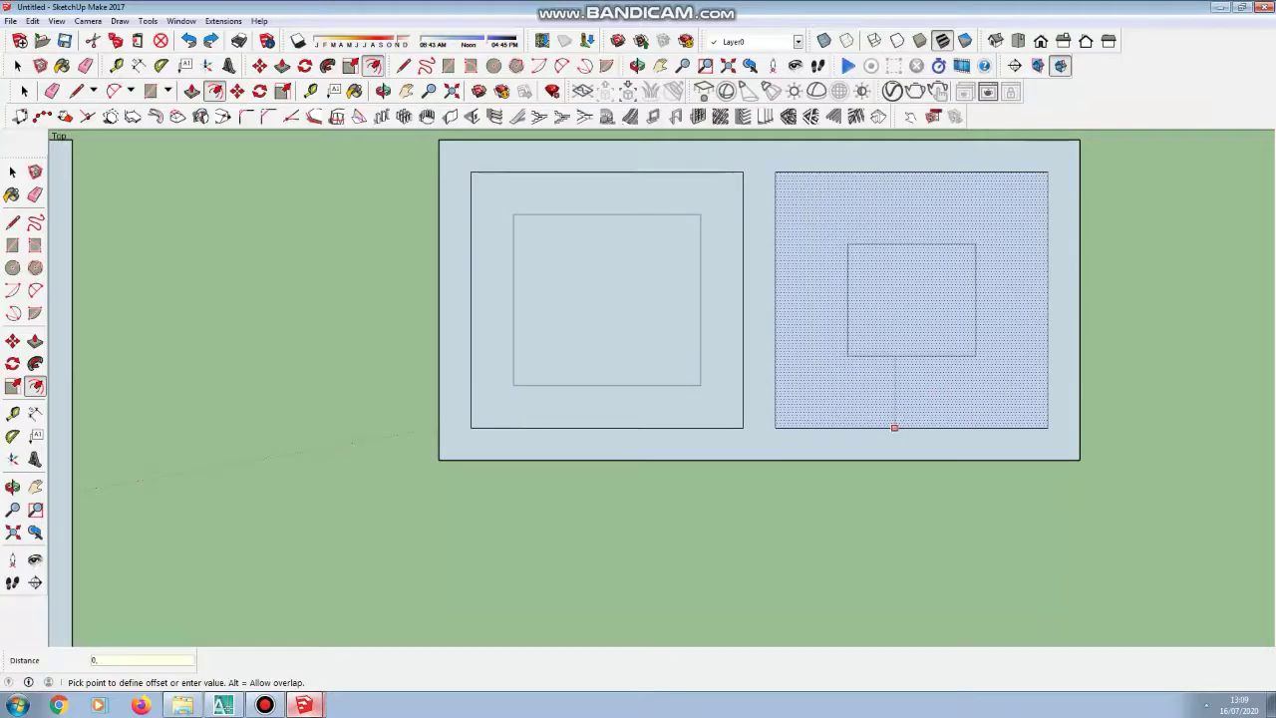
type("08")
key("Return")
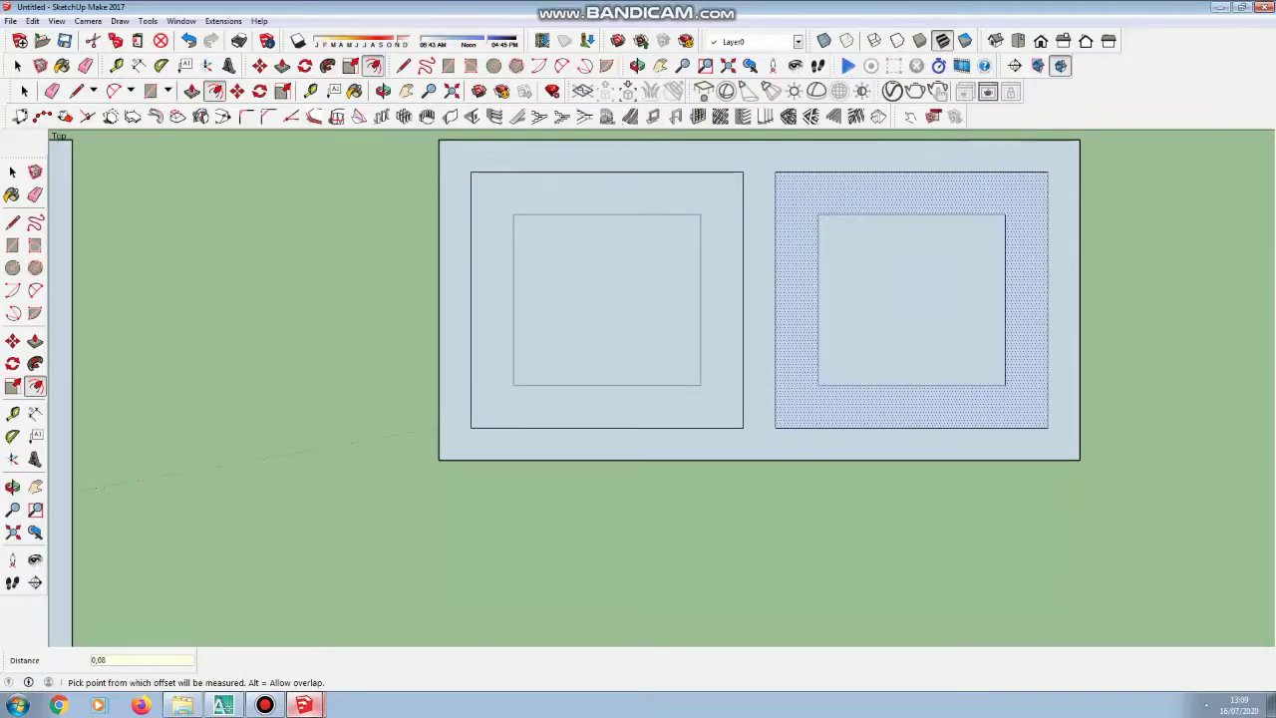
scroll(900, 379, "down", 6)
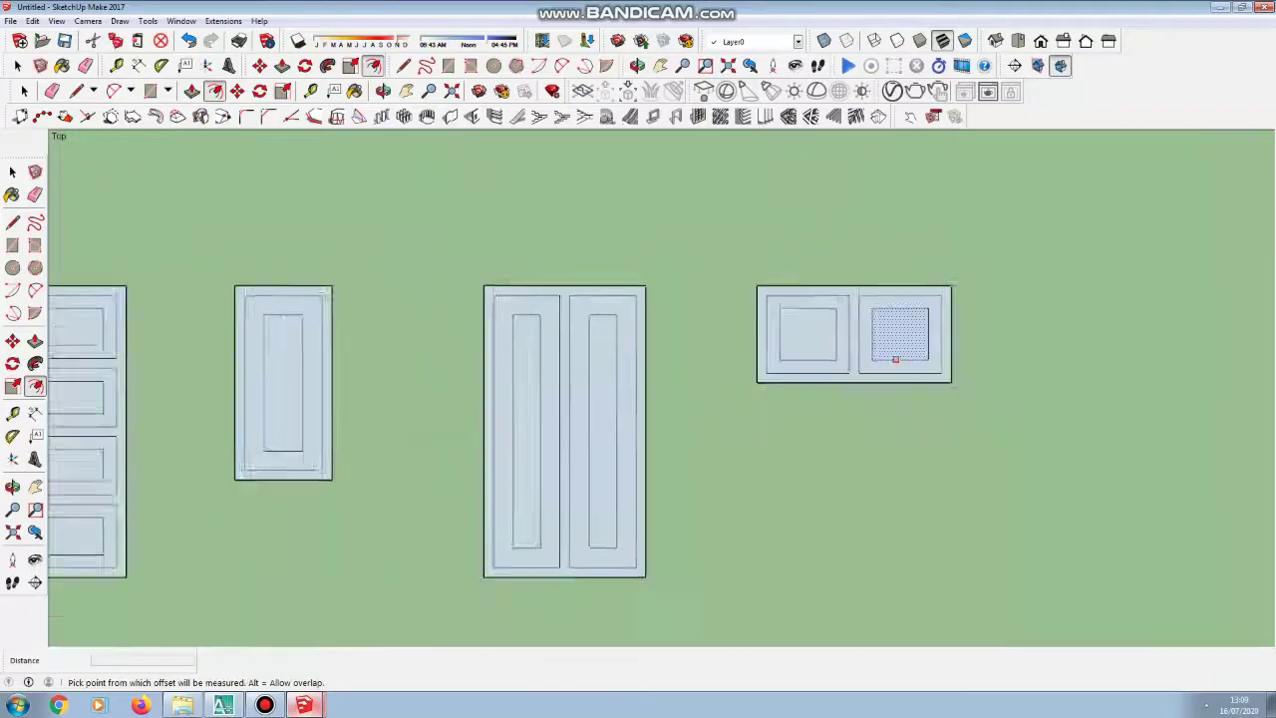
scroll(895, 358, "down", 4)
scroll(501, 471, "up", 2)
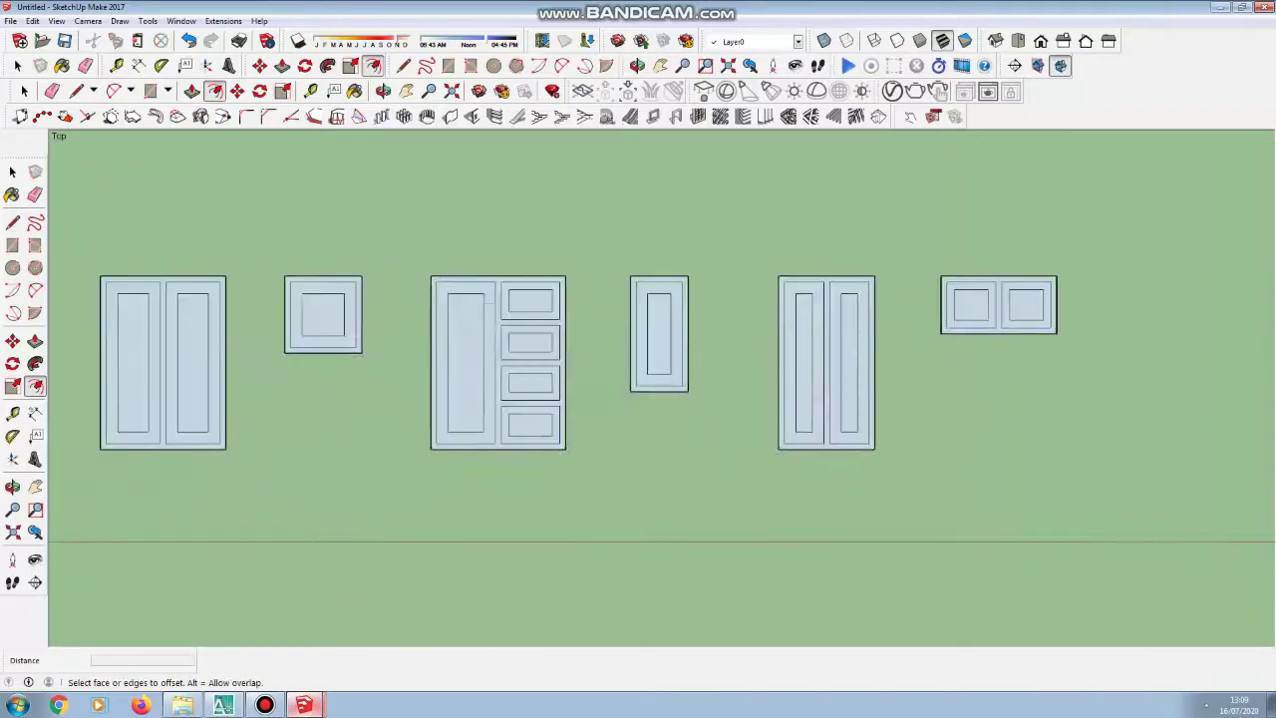
scroll(369, 503, "up", 1)
scroll(575, 463, "down", 2)
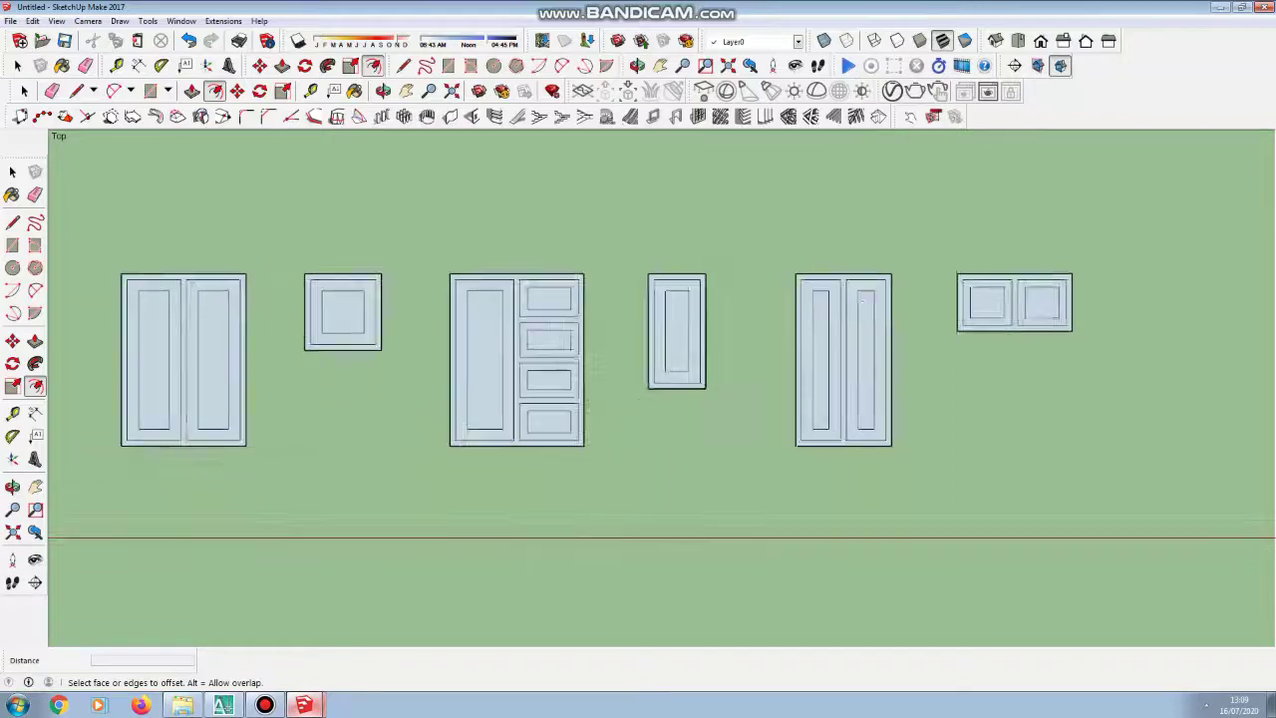
Step: Extrude the outer frame and centre post of the first double unit by 0,12 m
scroll(416, 495, "up", 2)
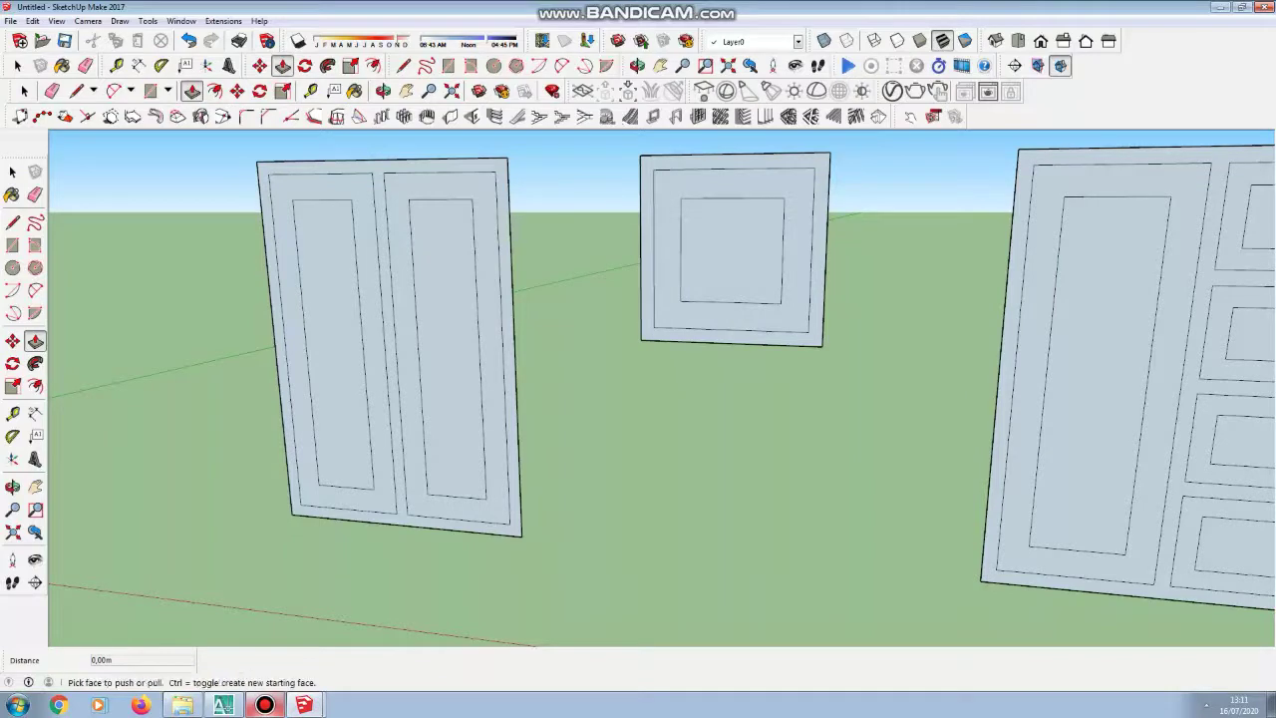
scroll(381, 196, "up", 2)
left_click(381, 196)
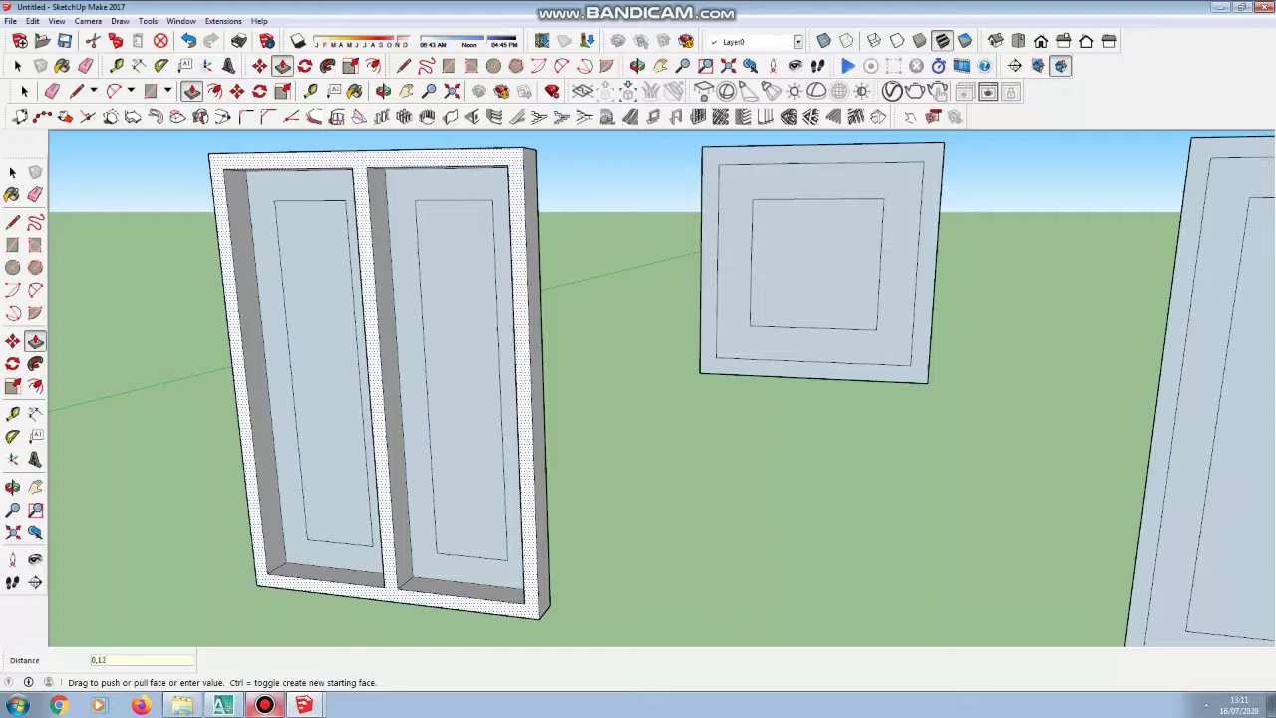
key("Return")
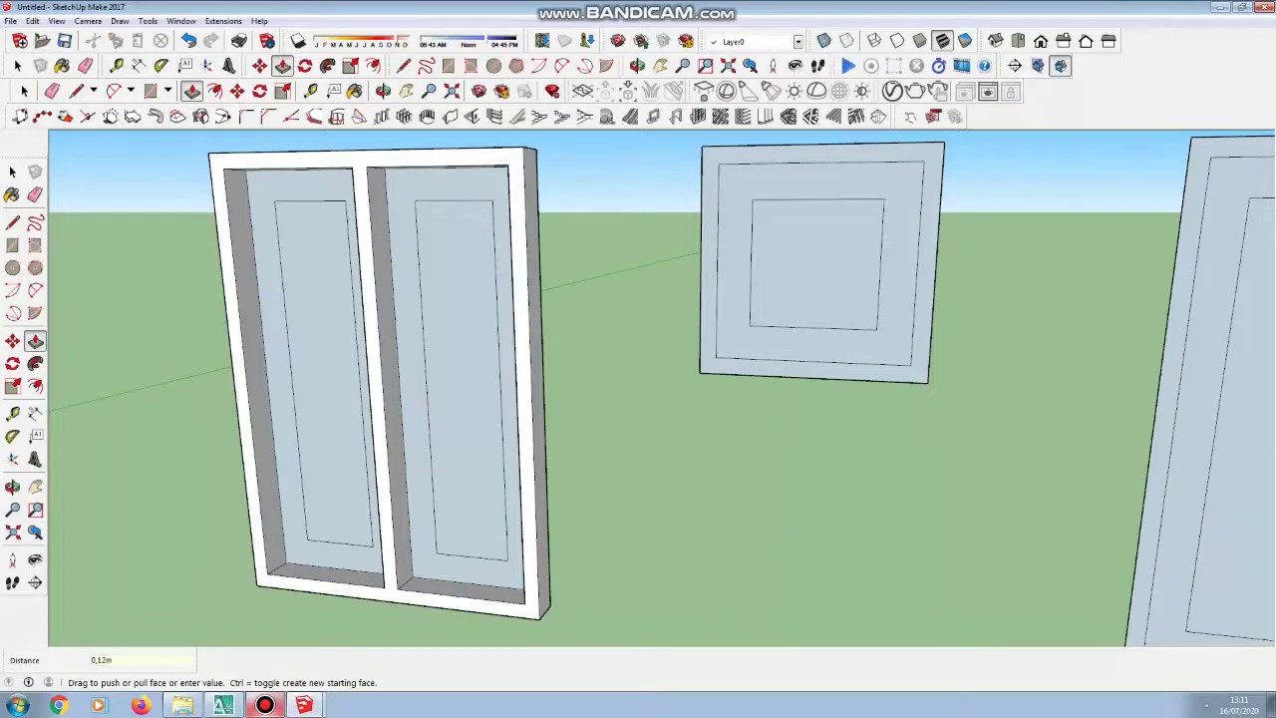
Step: Extrude both inner sash borders of the first double unit by 0,06 m
scroll(483, 289, "down", 2)
scroll(333, 394, "up", 3)
left_click(339, 391)
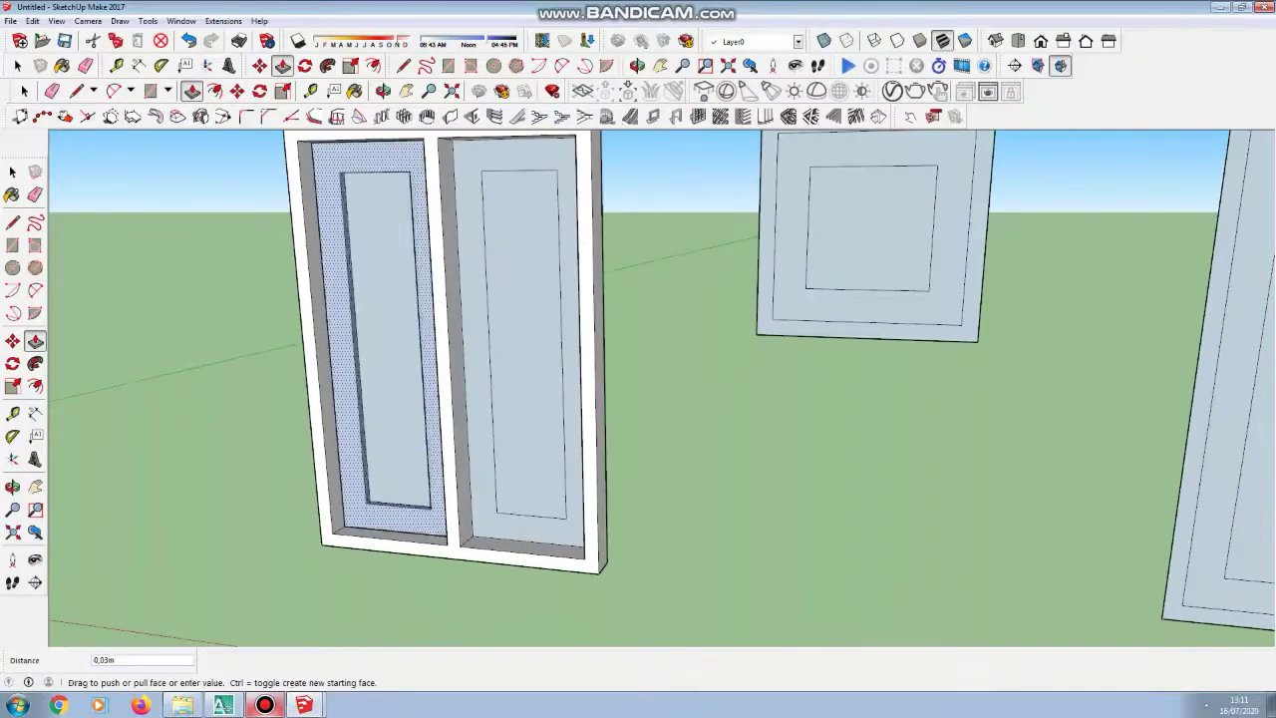
type("0")
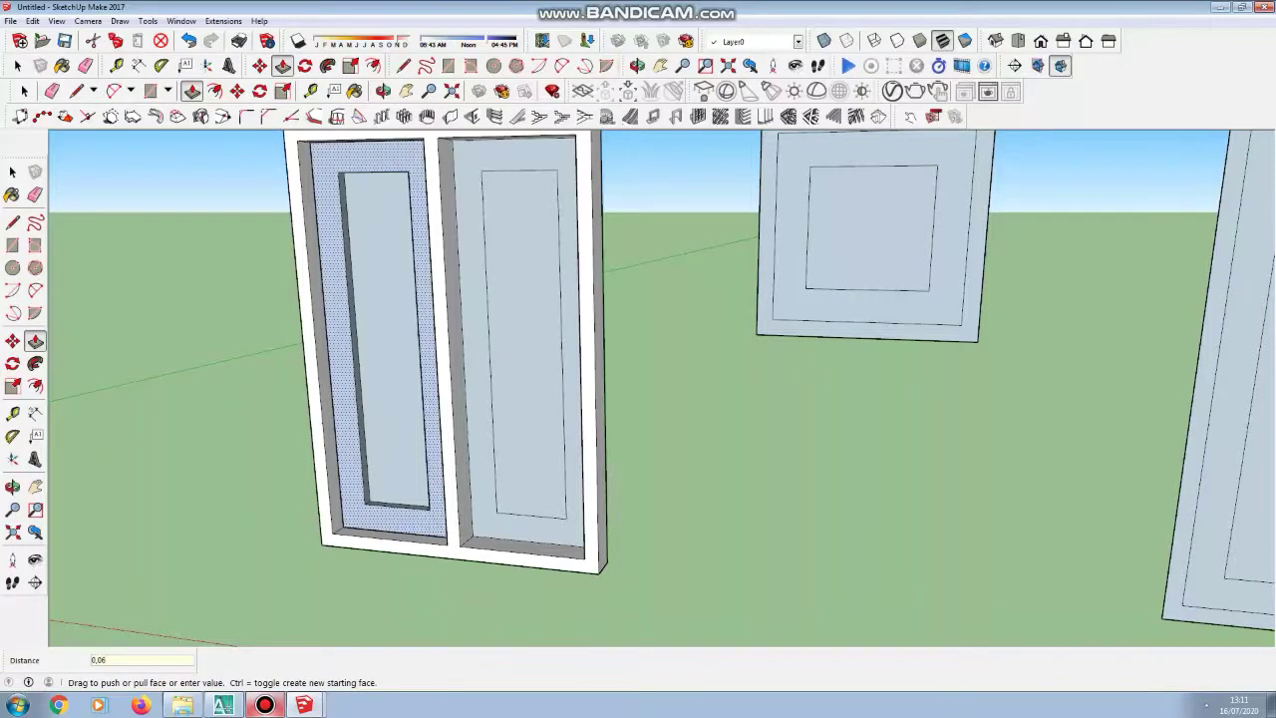
key("Return")
scroll(483, 438, "up", 3)
left_click(478, 441)
type("0")
key("Return")
Step: Pull the two recessed glass panes of the first double unit forward by 0,03 m
scroll(324, 444, "up", 2)
scroll(324, 444, "down", 1)
left_click(324, 444)
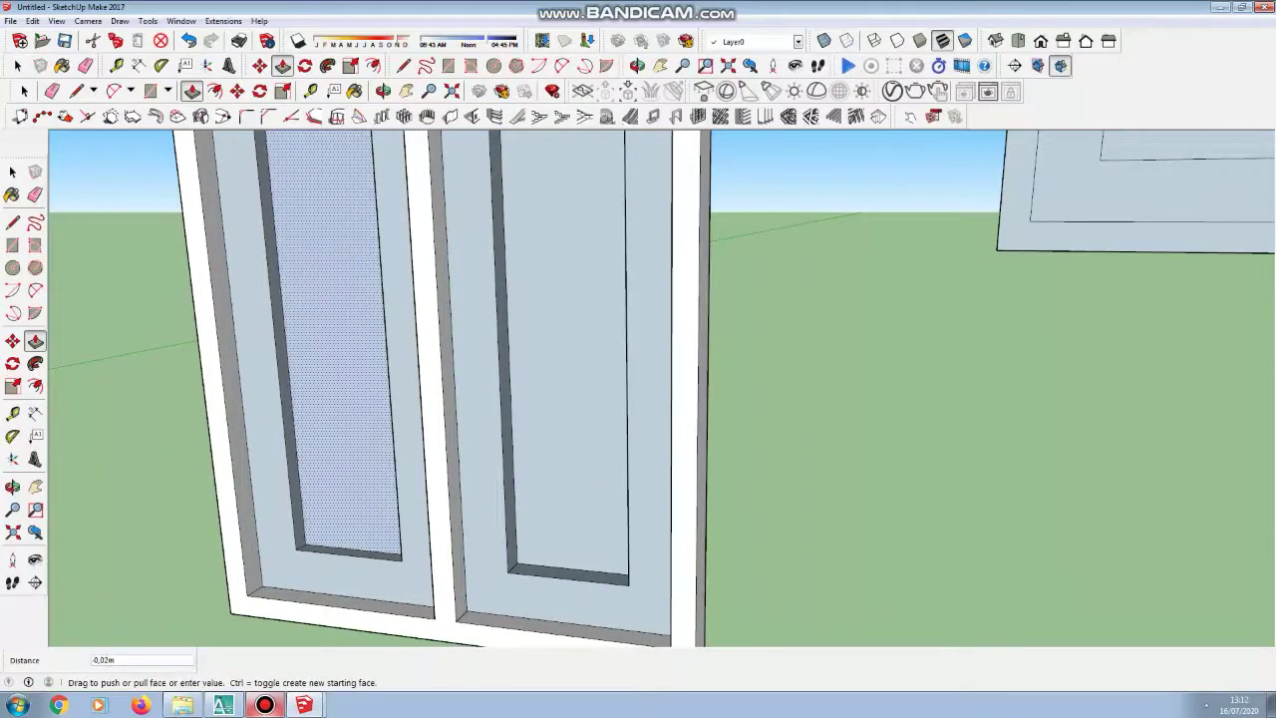
type("0,")
key("Return")
scroll(579, 449, "up", 1)
left_click(578, 448)
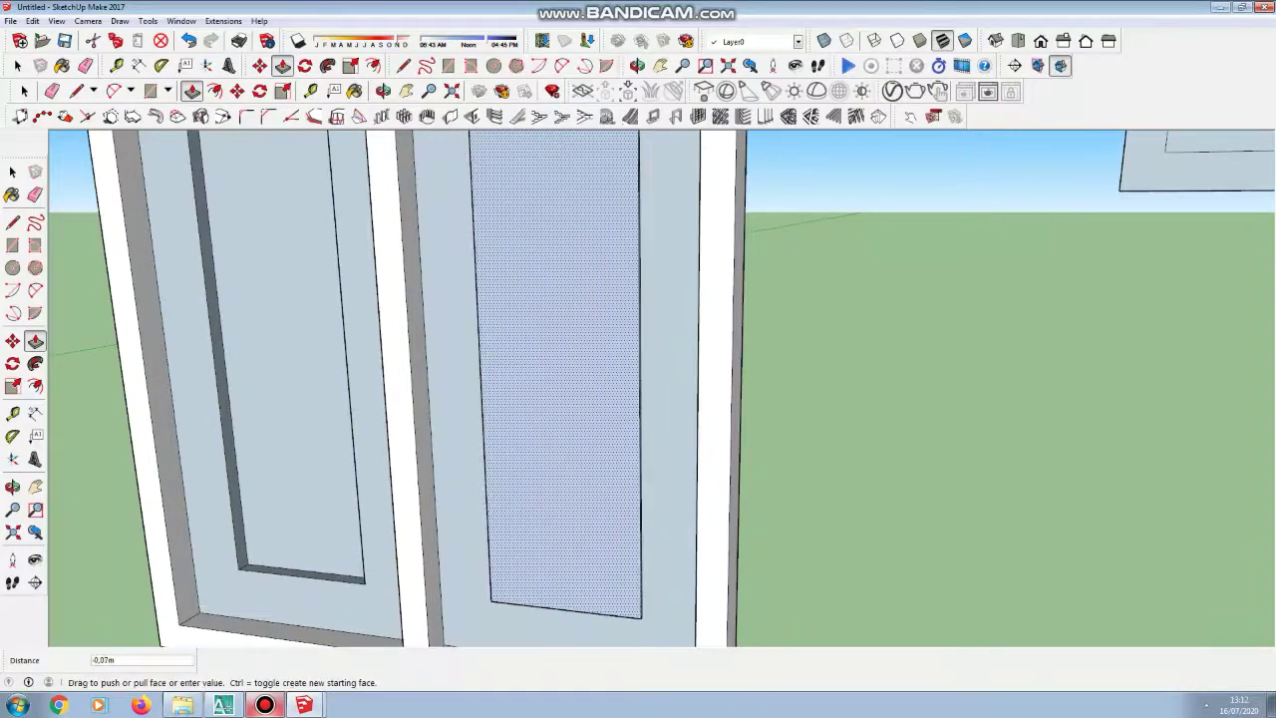
type("0")
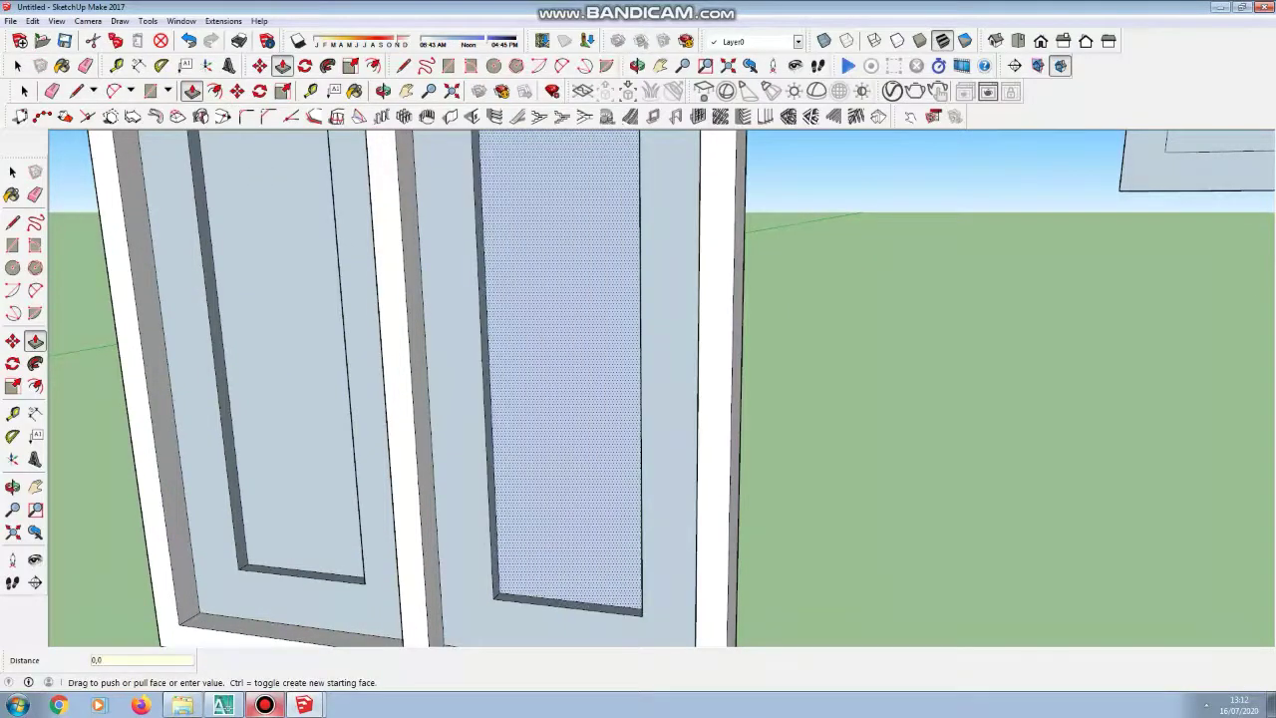
key("Return")
scroll(638, 389, "down", 5)
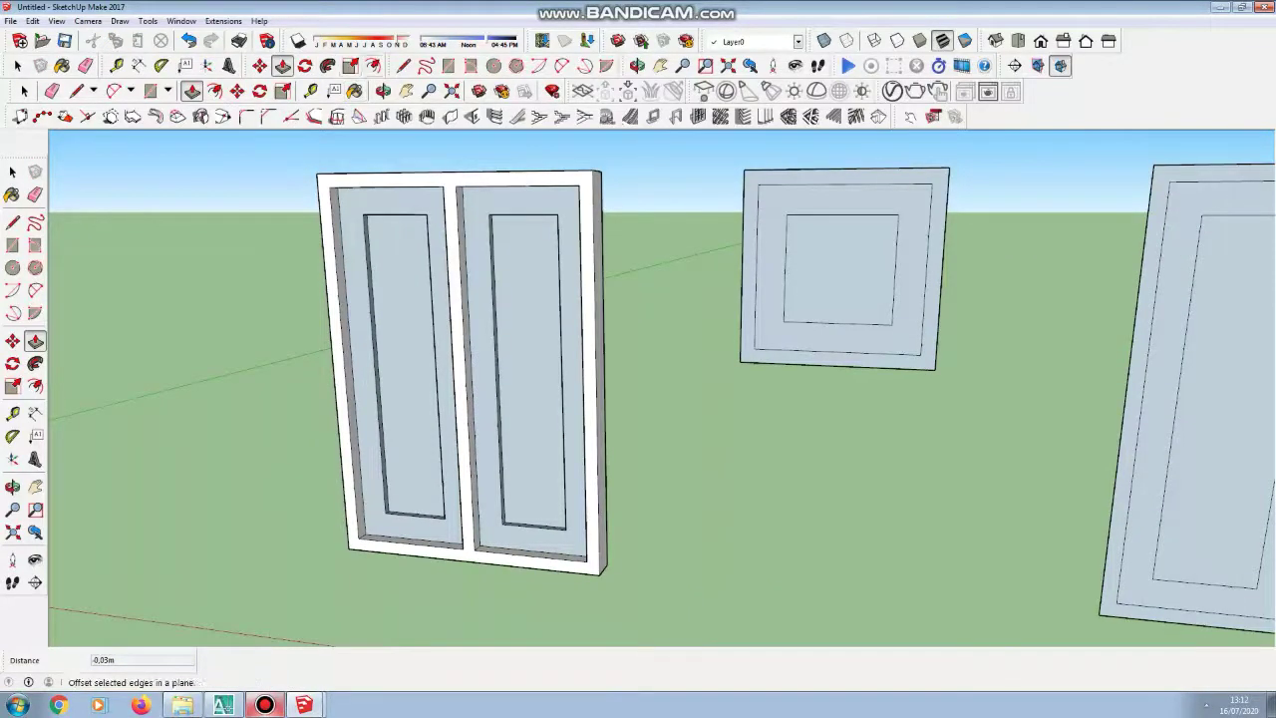
Step: Paint both sash borders of the first double unit with 0129_WhiteSmoke from the Colors-Named materials
left_click(62, 65)
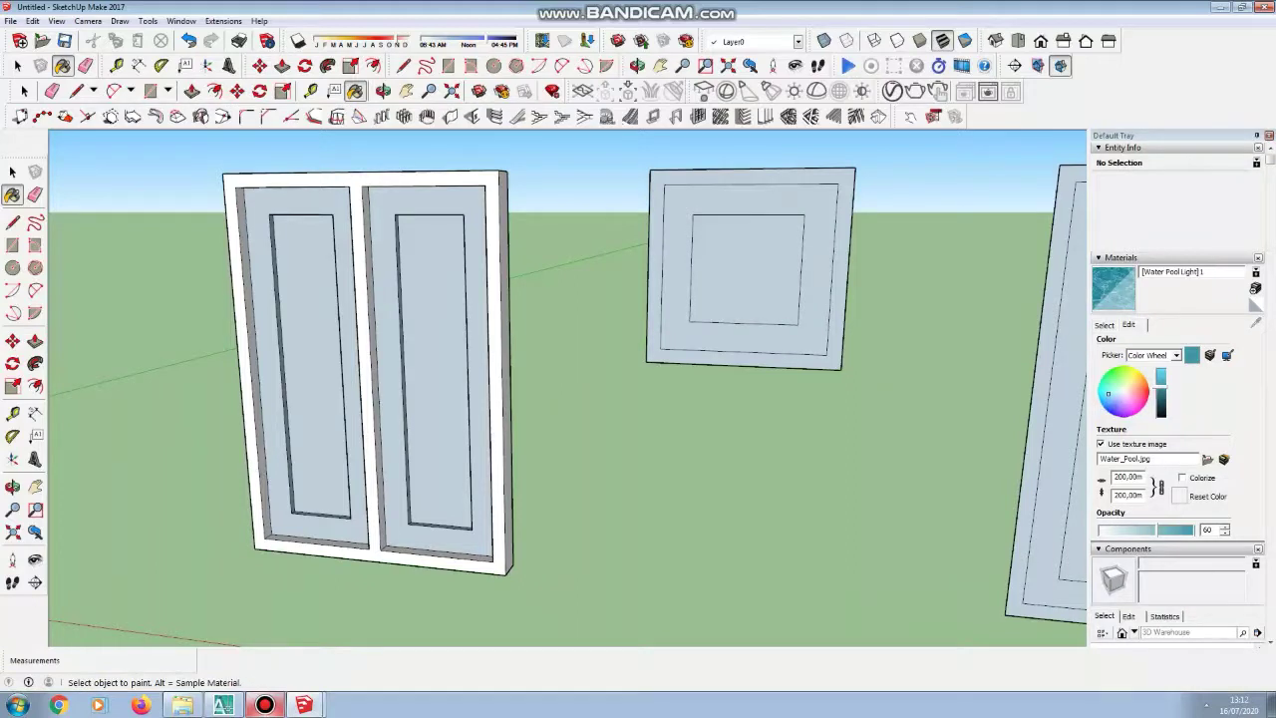
left_click(1105, 324)
left_click(1191, 343)
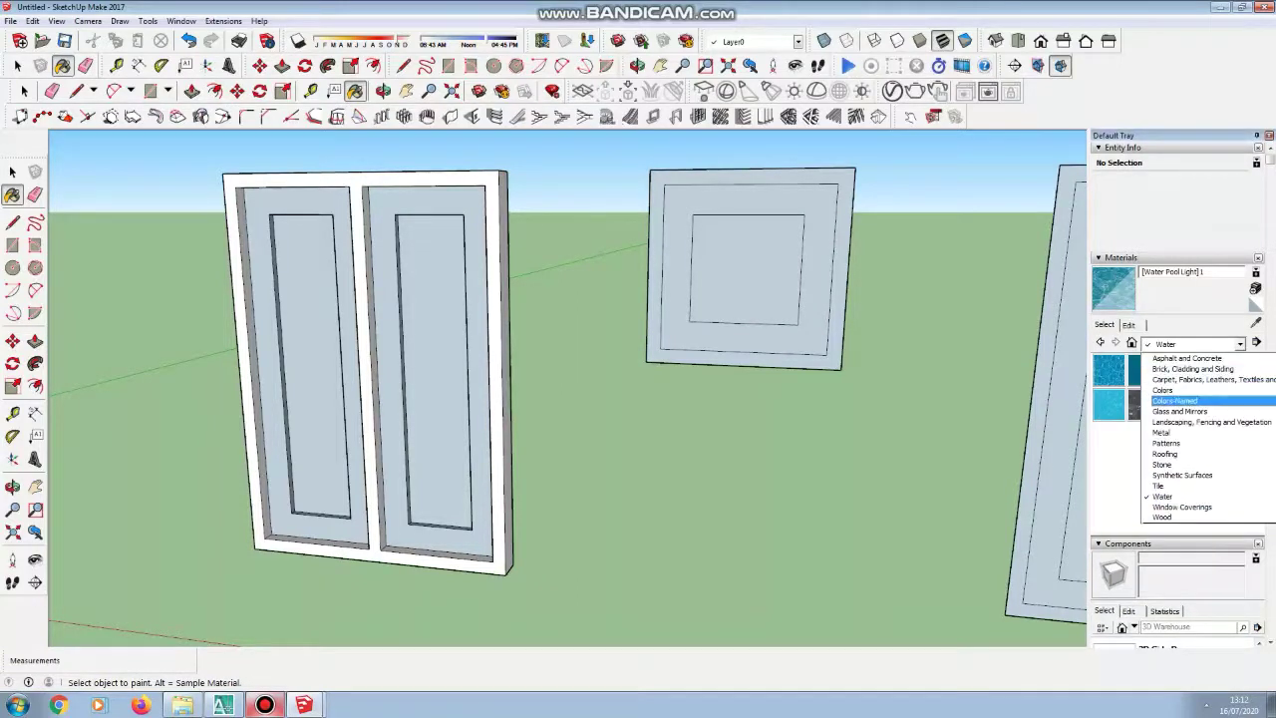
left_click(1186, 402)
left_click_drag(1259, 370, 1259, 492)
left_click(1108, 497)
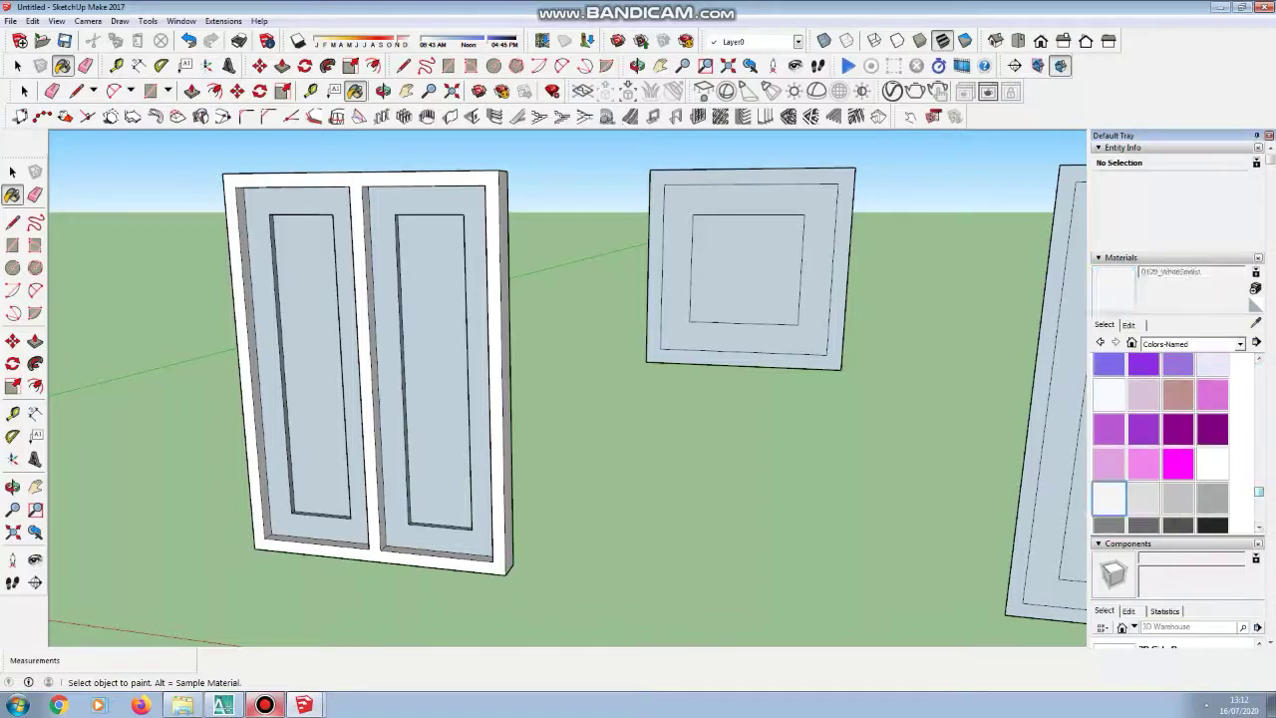
left_click(349, 344)
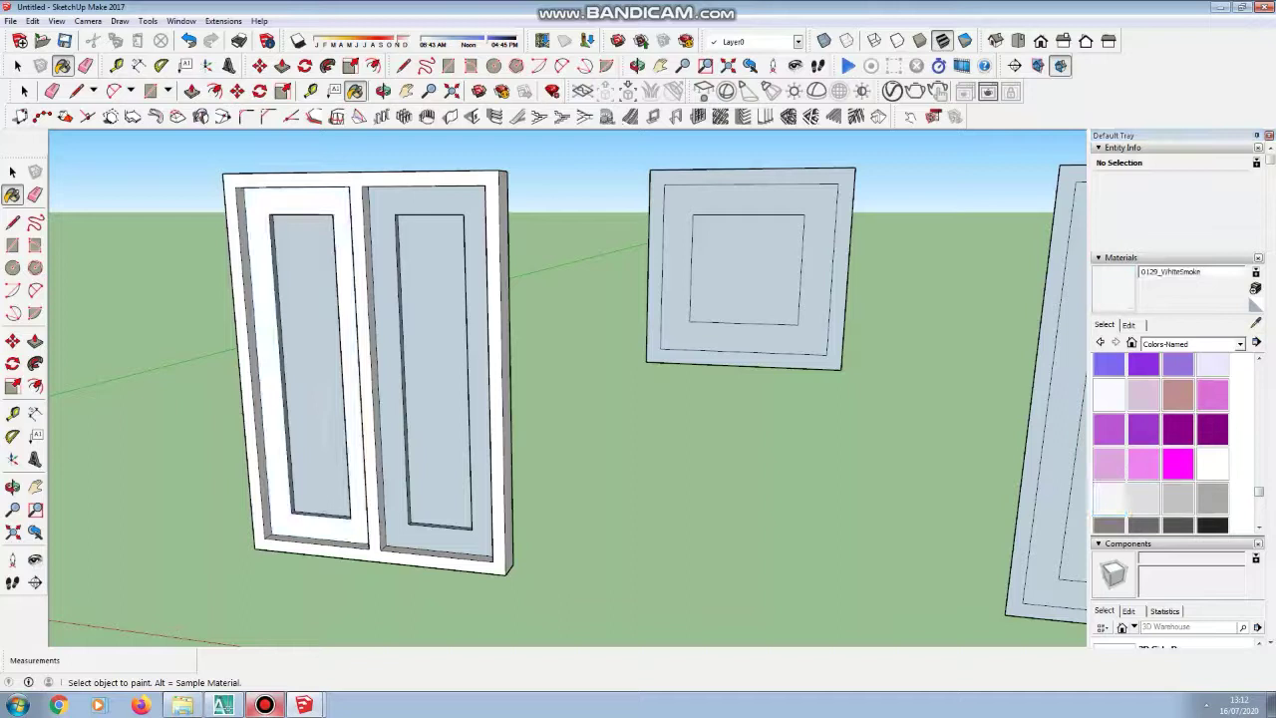
left_click(479, 408)
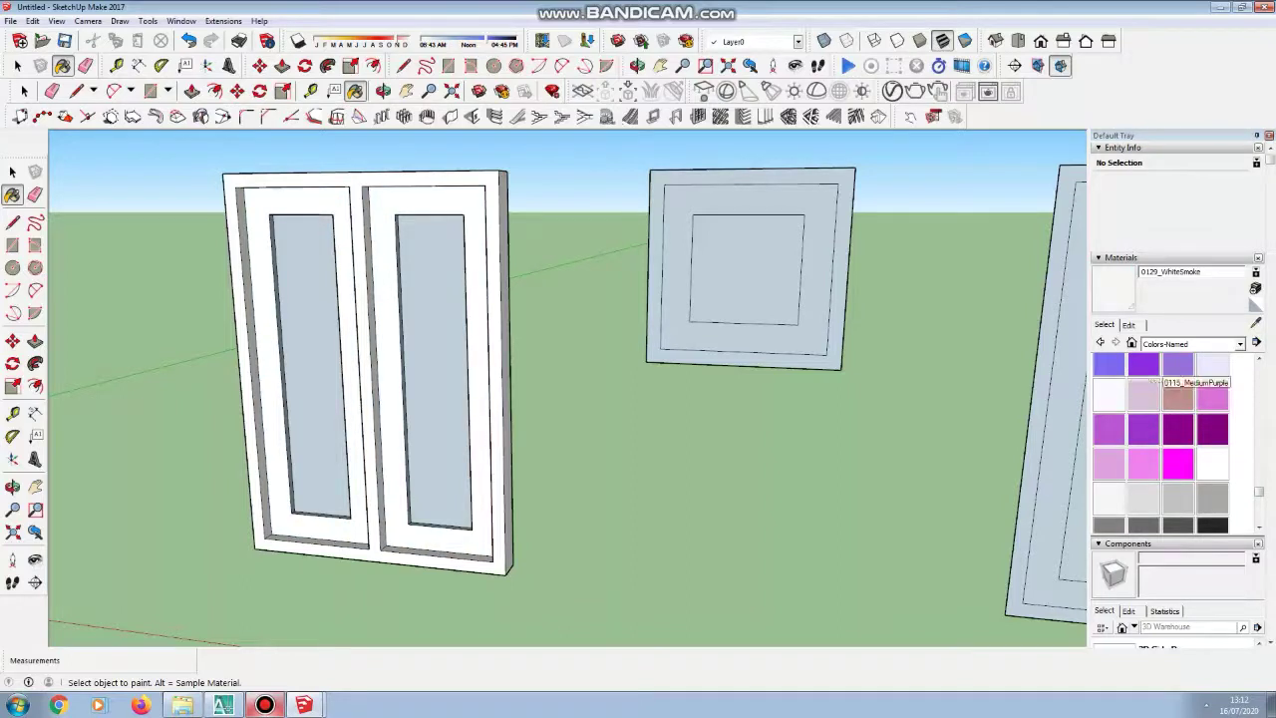
Step: Paint both glass panes of the first double unit with Water Pool Light from the Water materials
left_click(1240, 344)
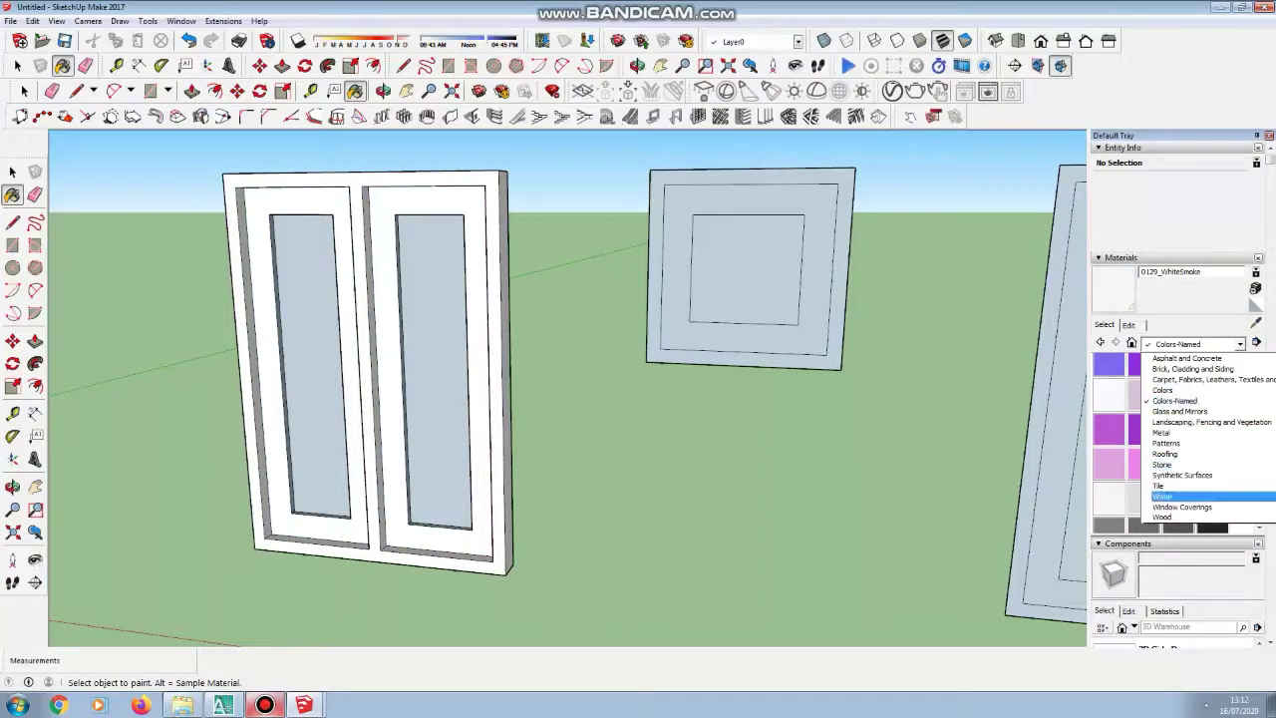
left_click(1167, 497)
left_click(1246, 371)
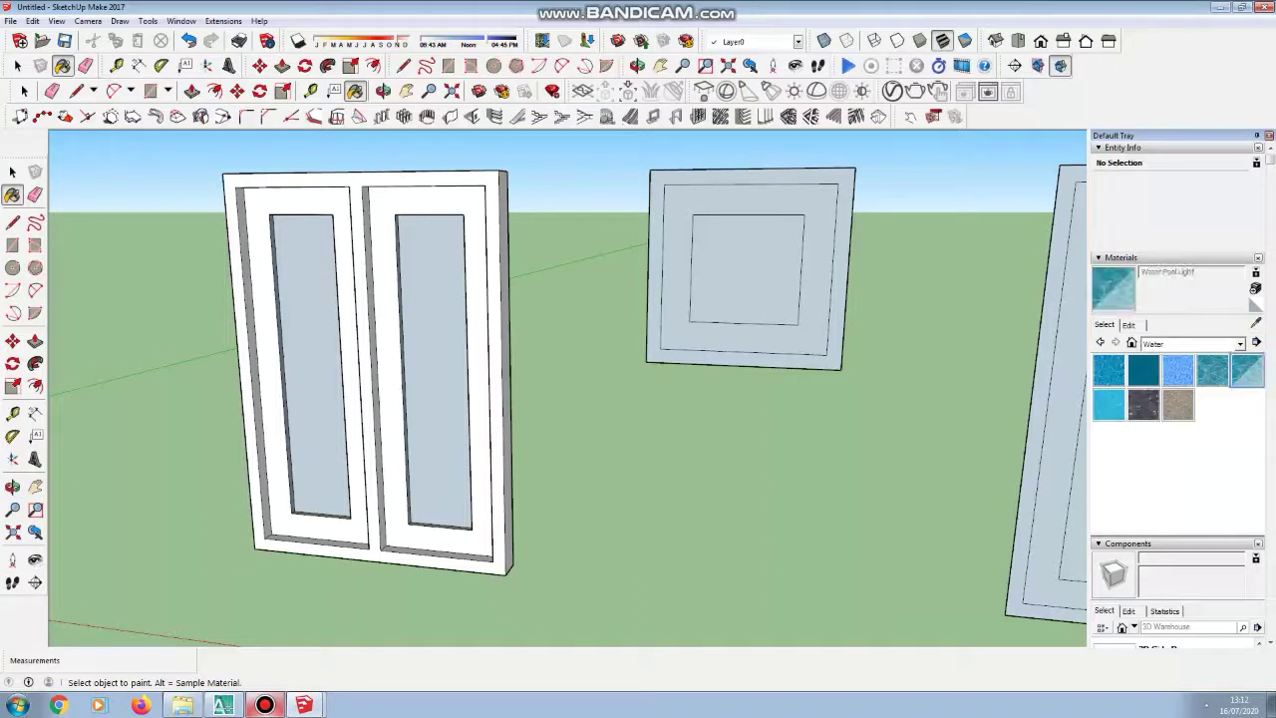
left_click(309, 363)
left_click(431, 368)
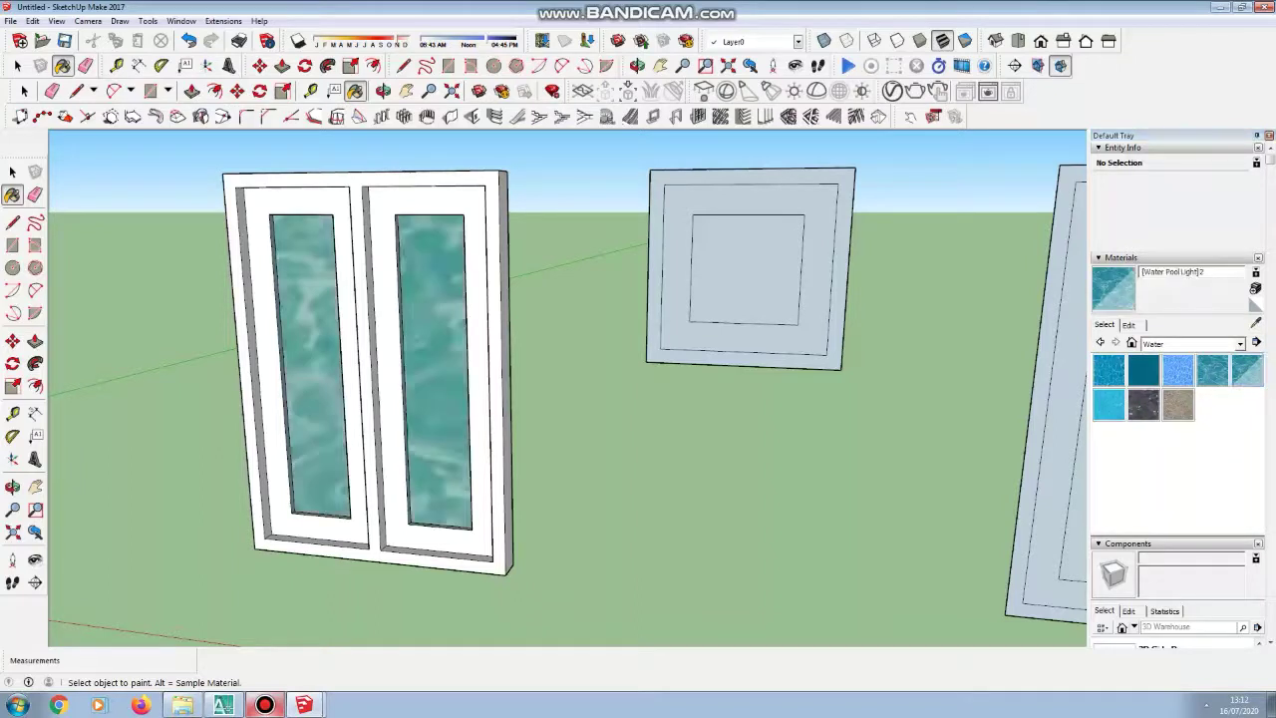
Step: Set the texture width of the Water Pool Light material to 200 m and close the material settings
left_click(1128, 324)
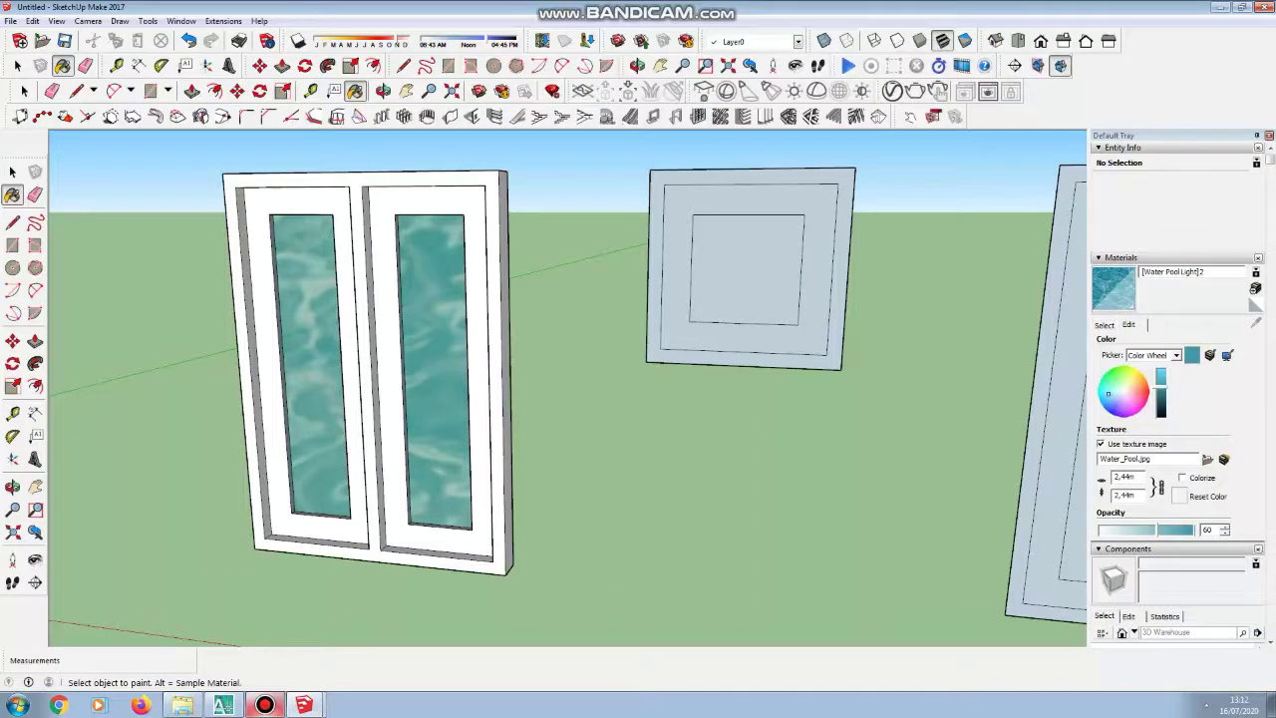
double_click(1124, 476)
type("2")
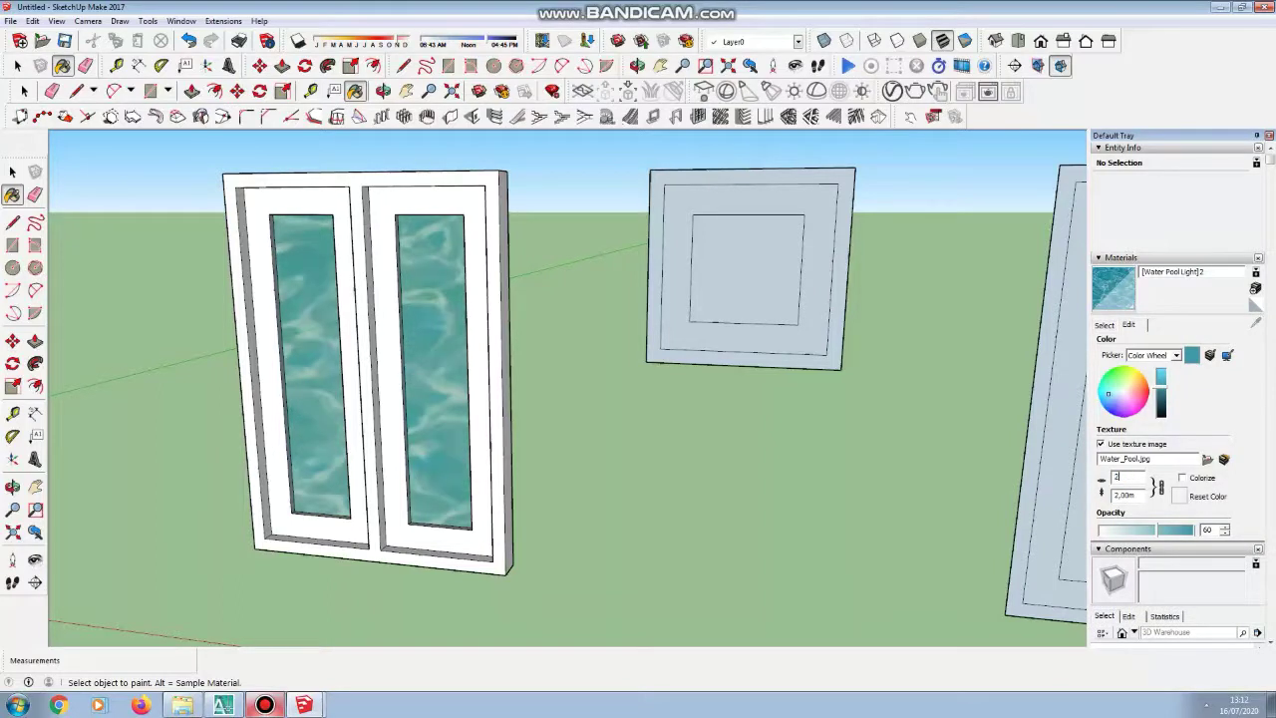
type("00")
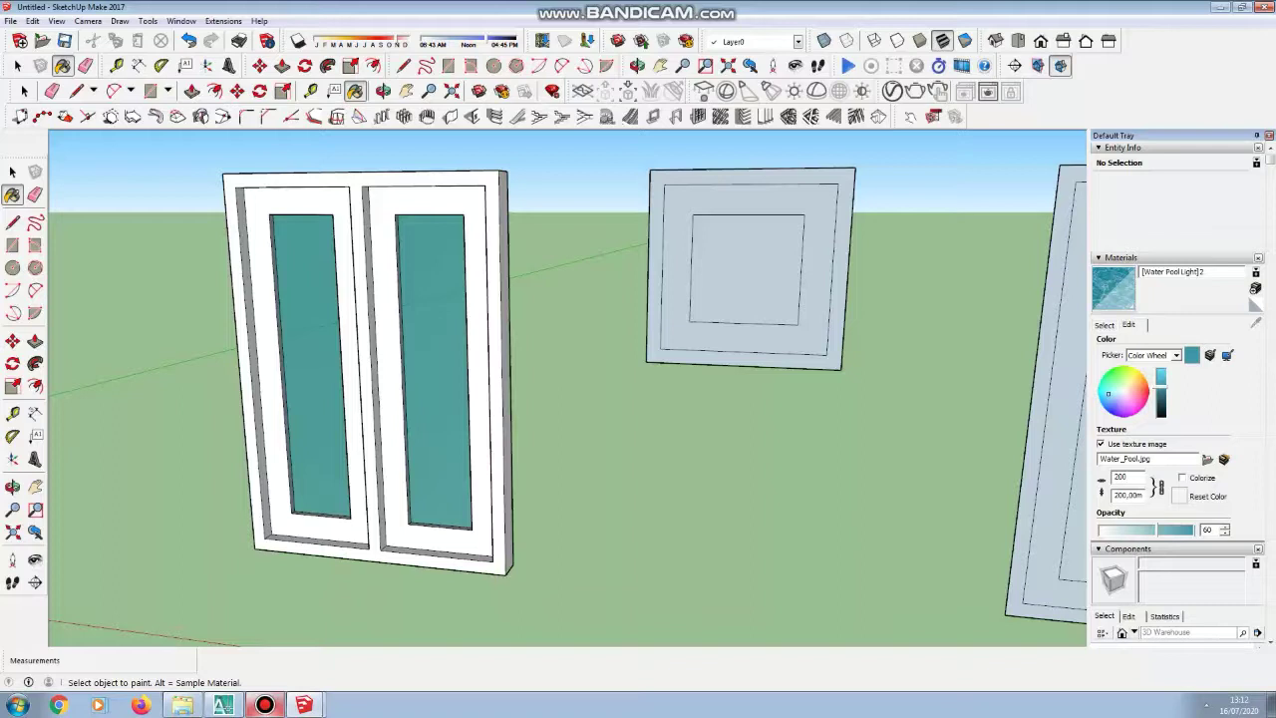
key("Tab")
left_click(1269, 135)
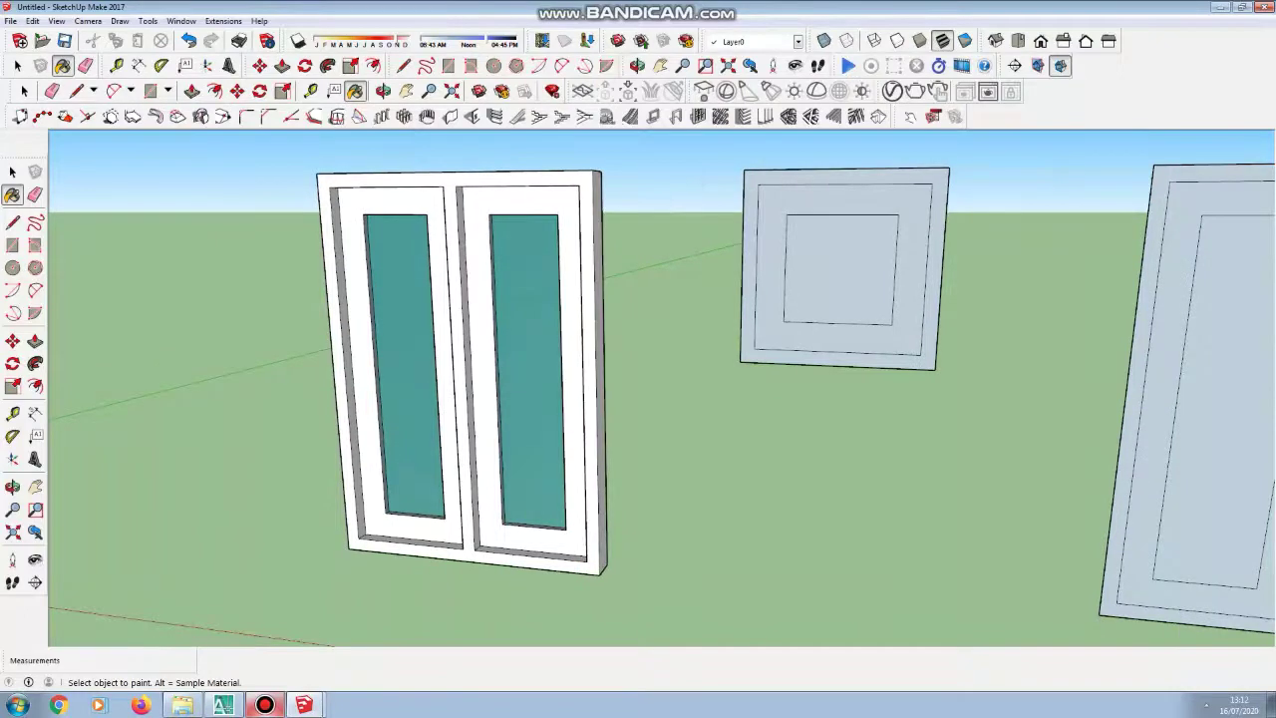
Step: Extrude the outer frame of the second, square unit by 0,12 m
left_click(384, 90)
scroll(956, 285, "up", 1)
left_click_drag(638, 389, 561, 369)
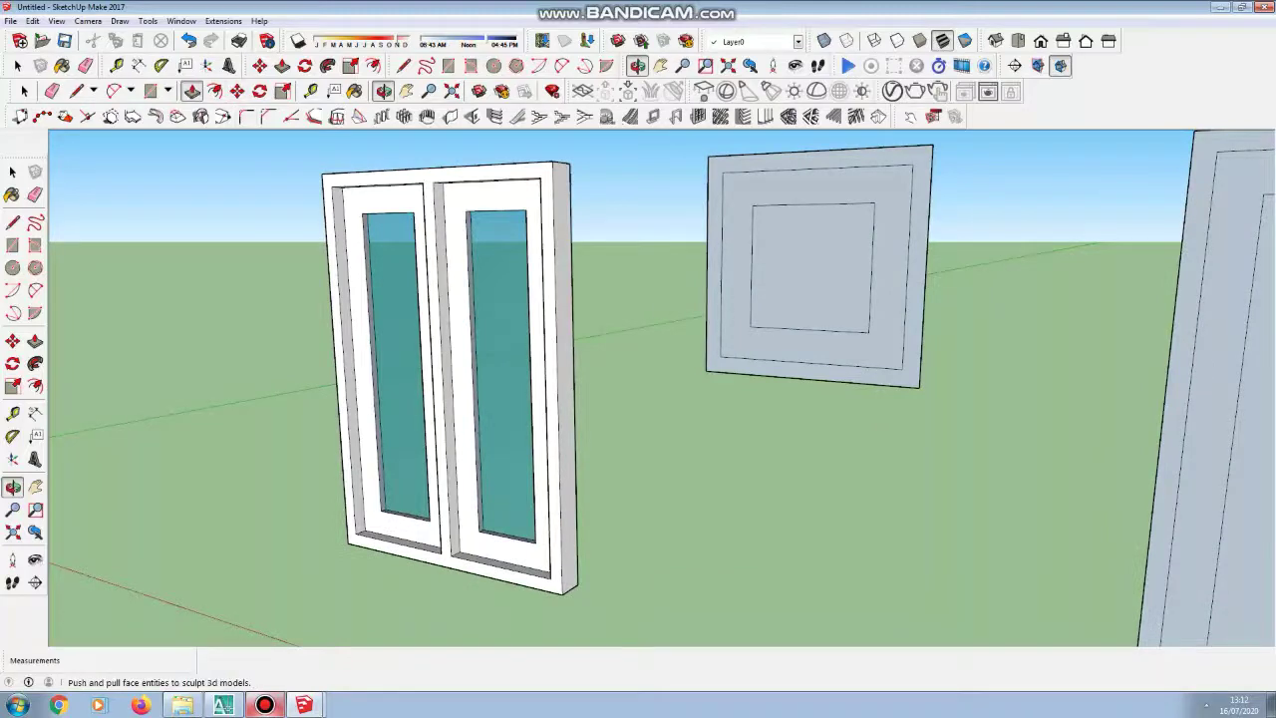
left_click(193, 91)
left_click(715, 261)
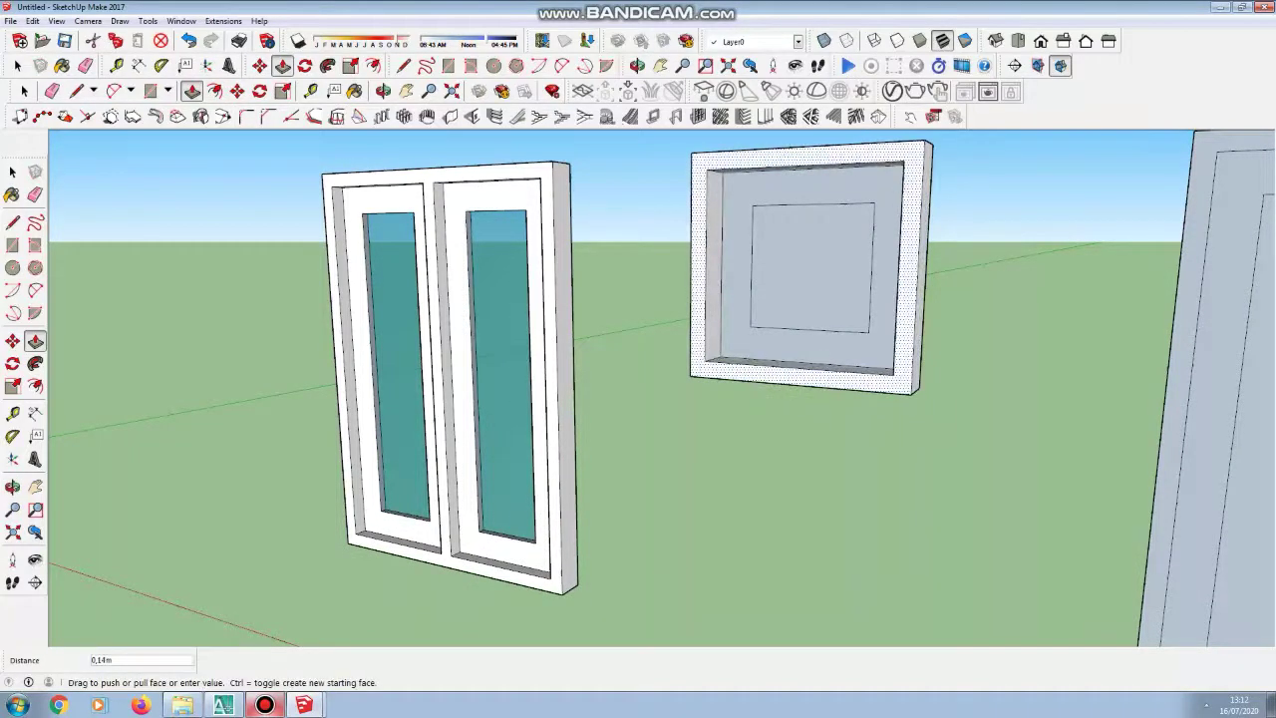
type("0,12")
key("Return")
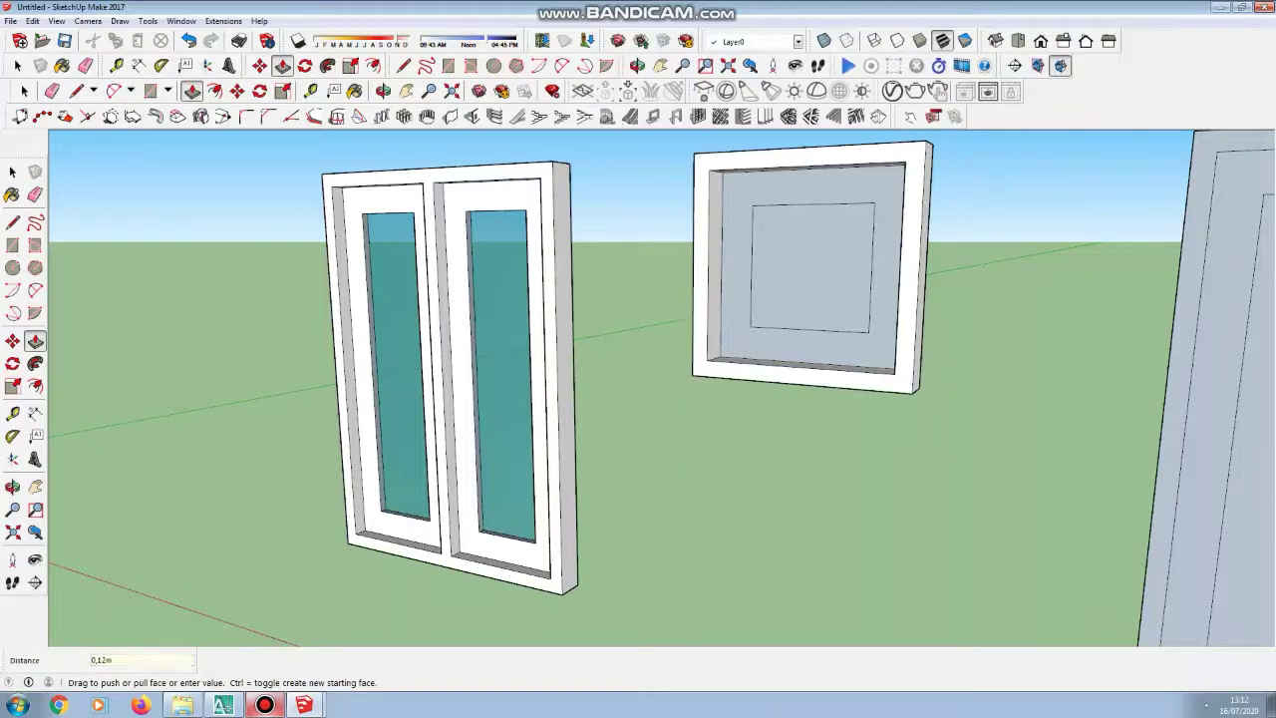
Step: Extrude the inner sash border of the square unit by 0,06 m
scroll(703, 285, "up", 3)
type("0,06")
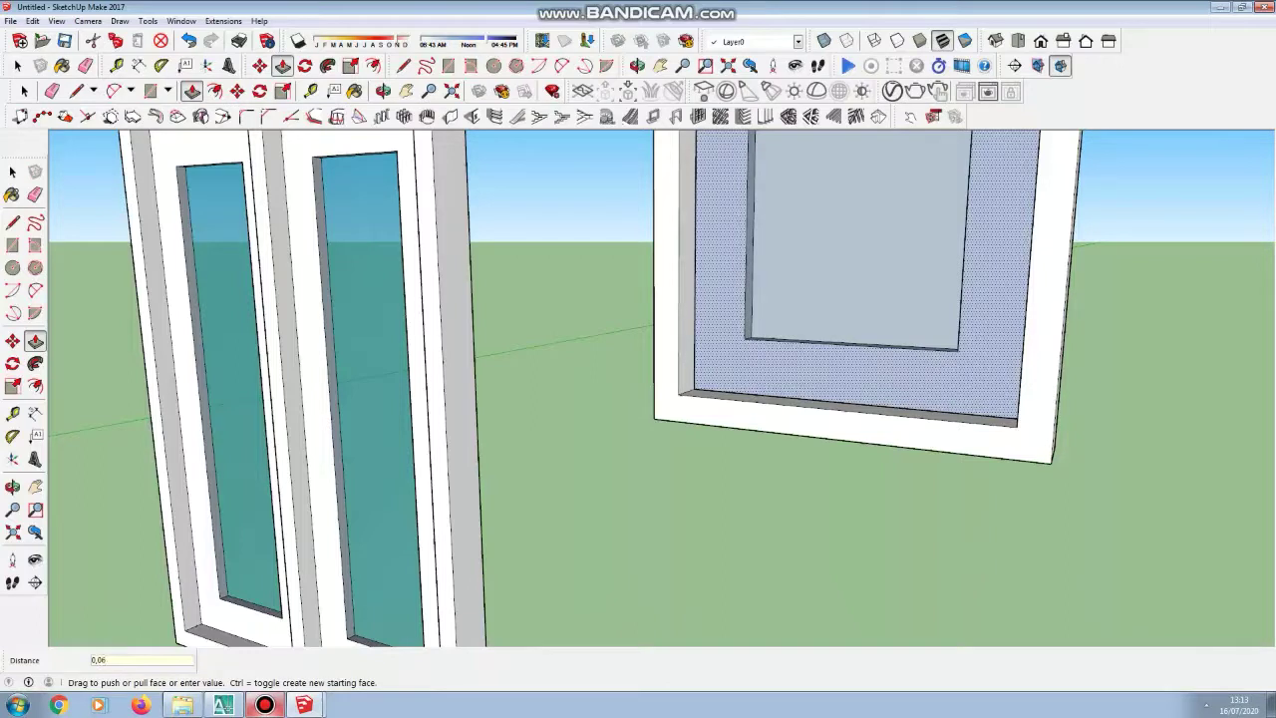
key("Return")
Step: Pull the recessed glass pane of the square unit forward by 0,03 m
scroll(764, 367, "down", 1)
scroll(801, 289, "up", 2)
left_click(800, 290)
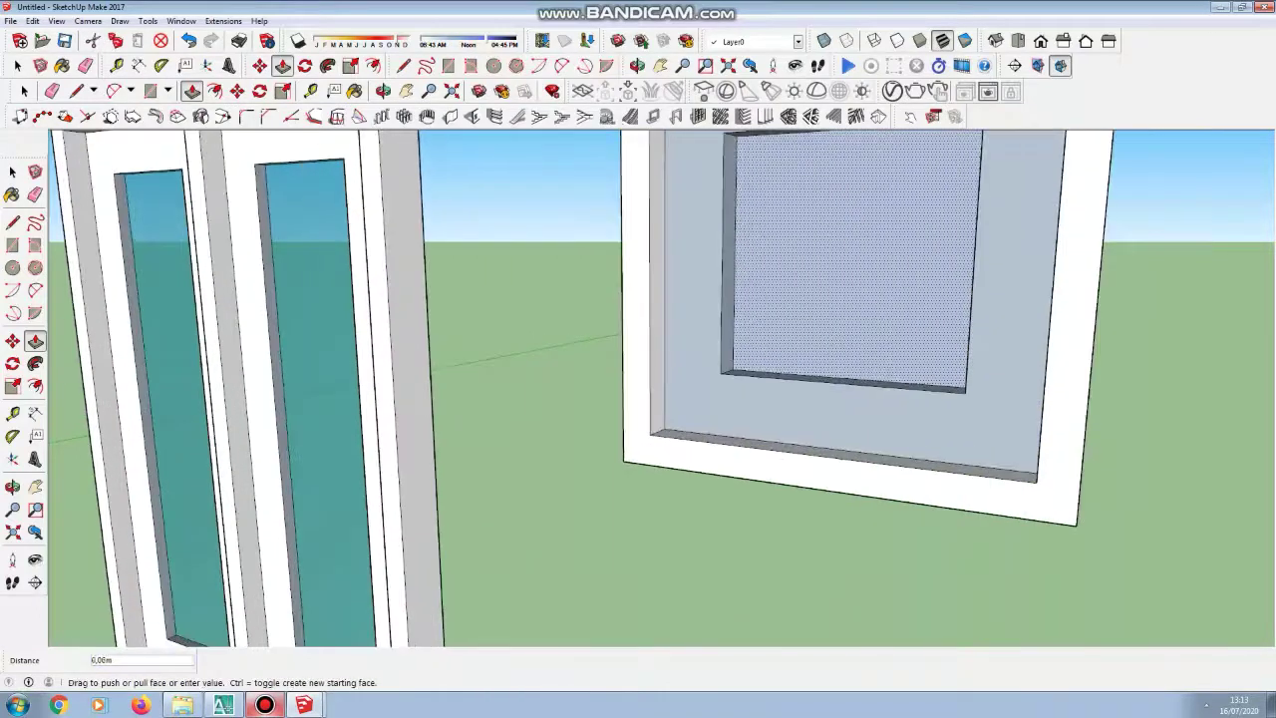
type("0,0")
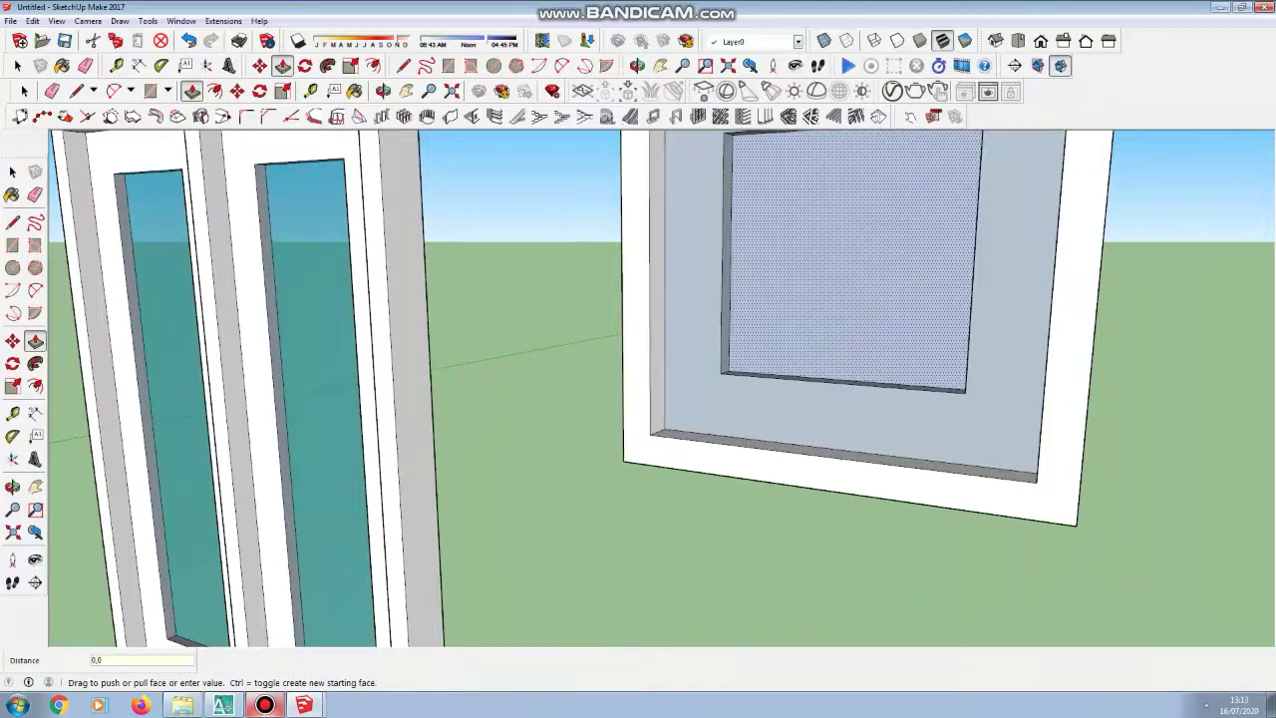
type("3")
key("Return")
scroll(752, 372, "down", 2)
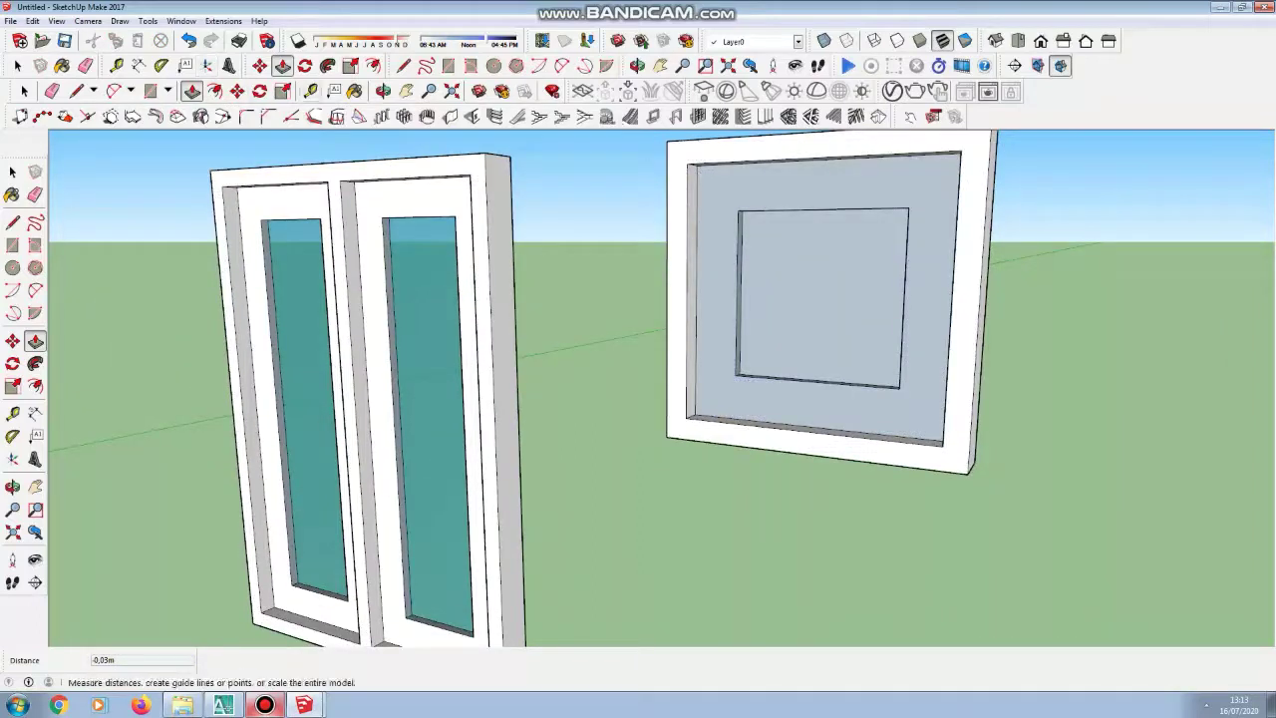
Step: Paint the square unit's pane with the edited Water Pool Light material and its sash border with white Color M00 from Colors
left_click(12, 194)
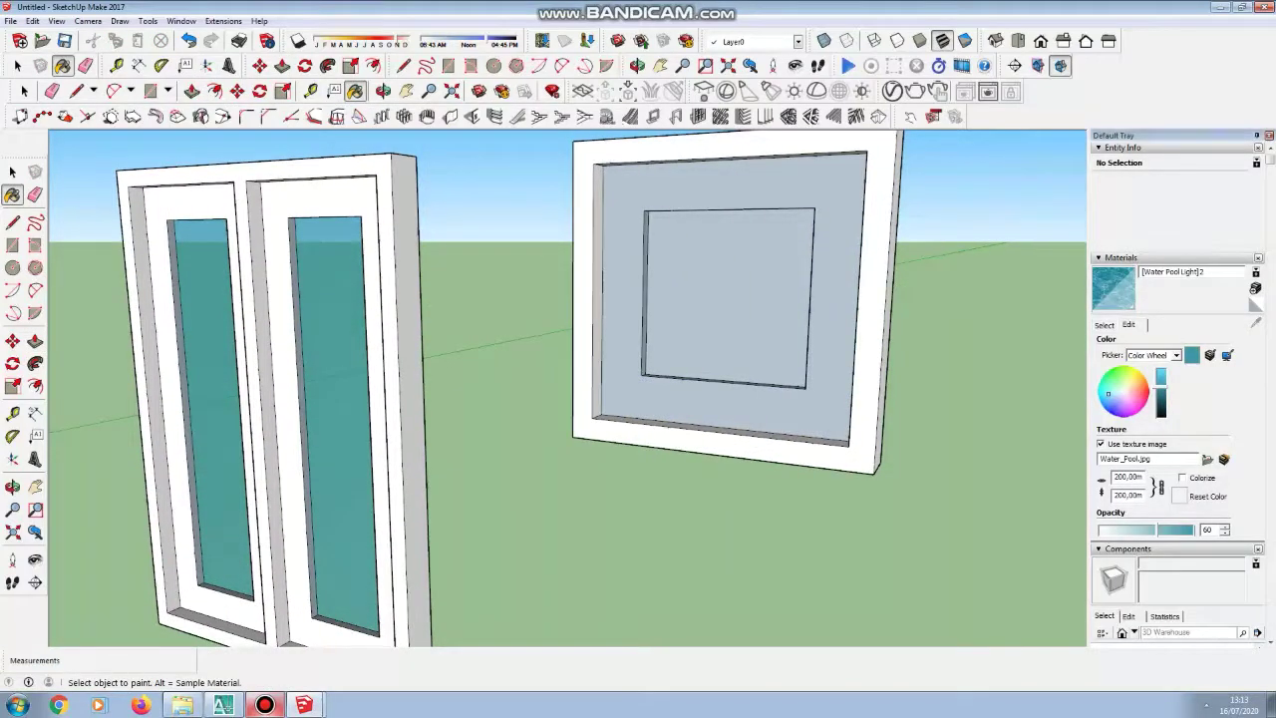
left_click(727, 297)
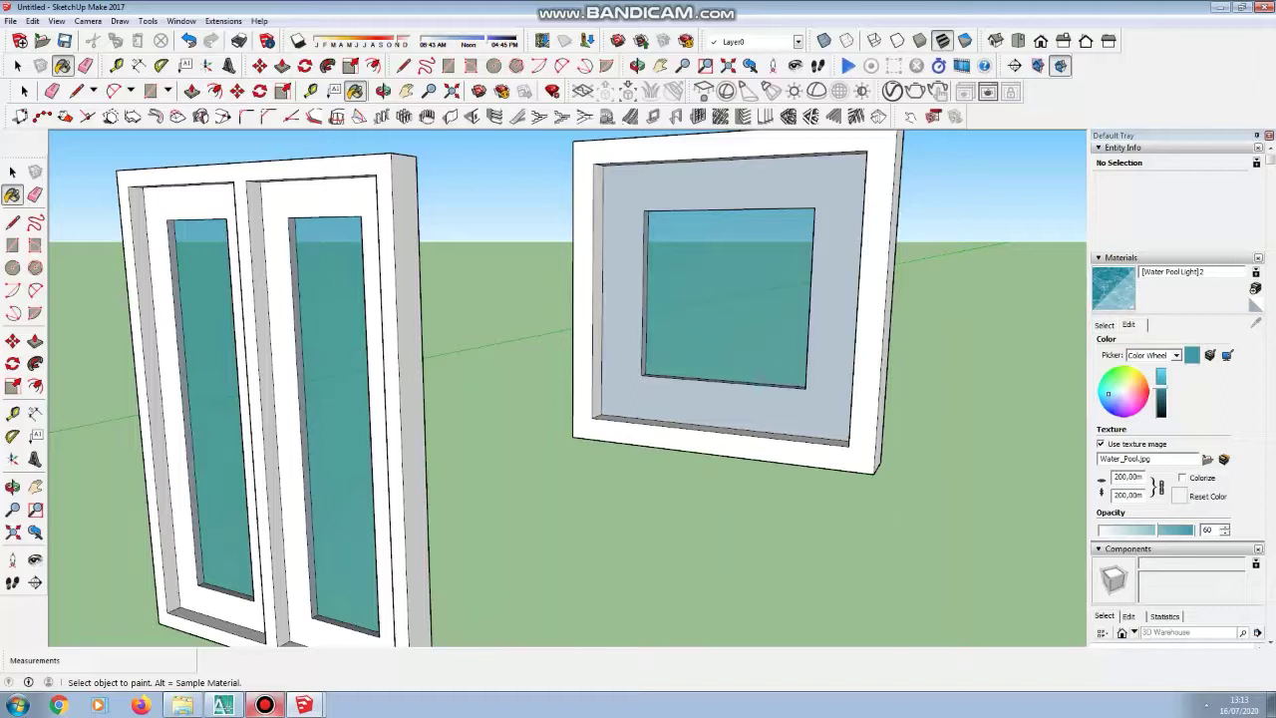
left_click(1104, 323)
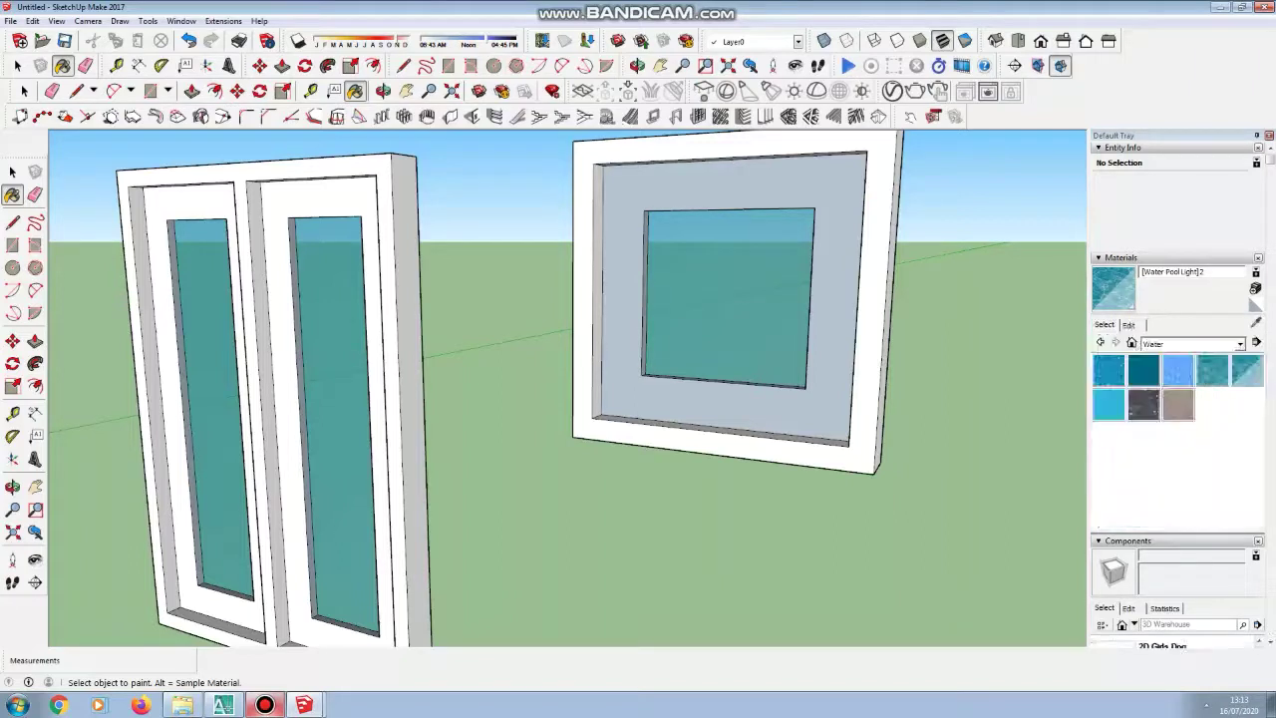
left_click(1239, 343)
left_click(1176, 390)
scroll(1162, 438, "down", 5)
scroll(1161, 438, "down", 8)
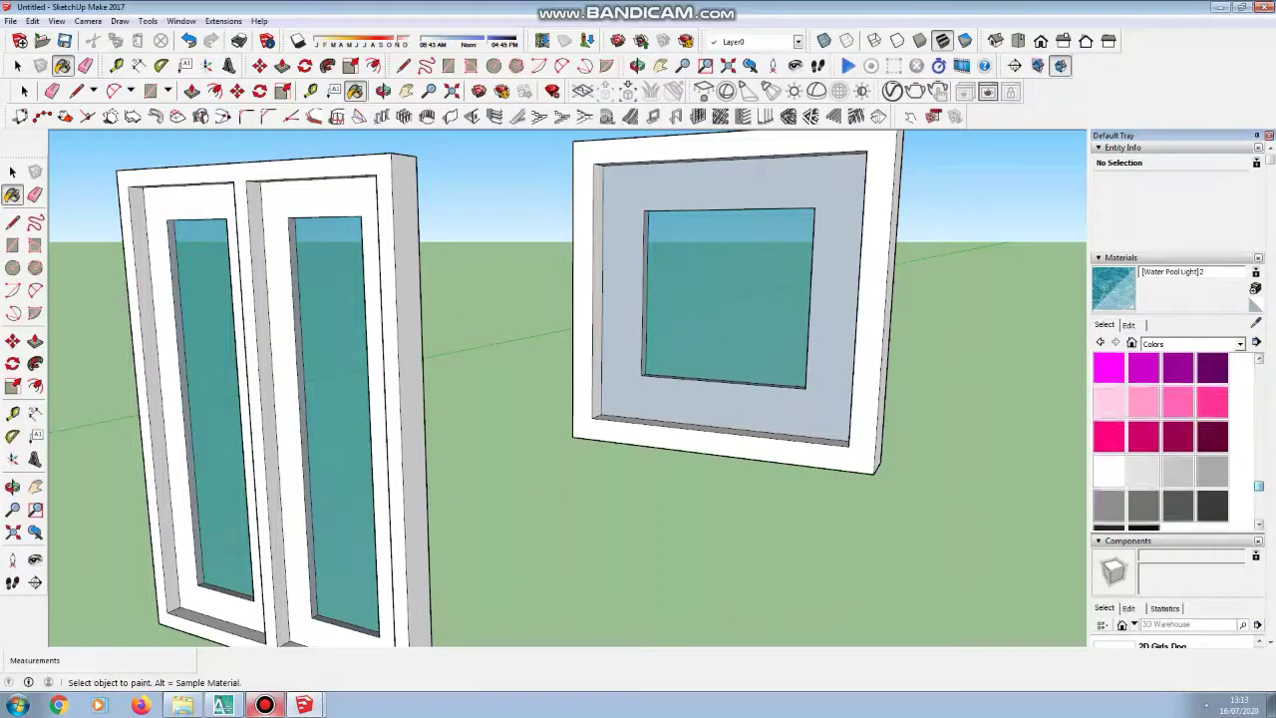
left_click(1106, 426)
left_click(798, 410)
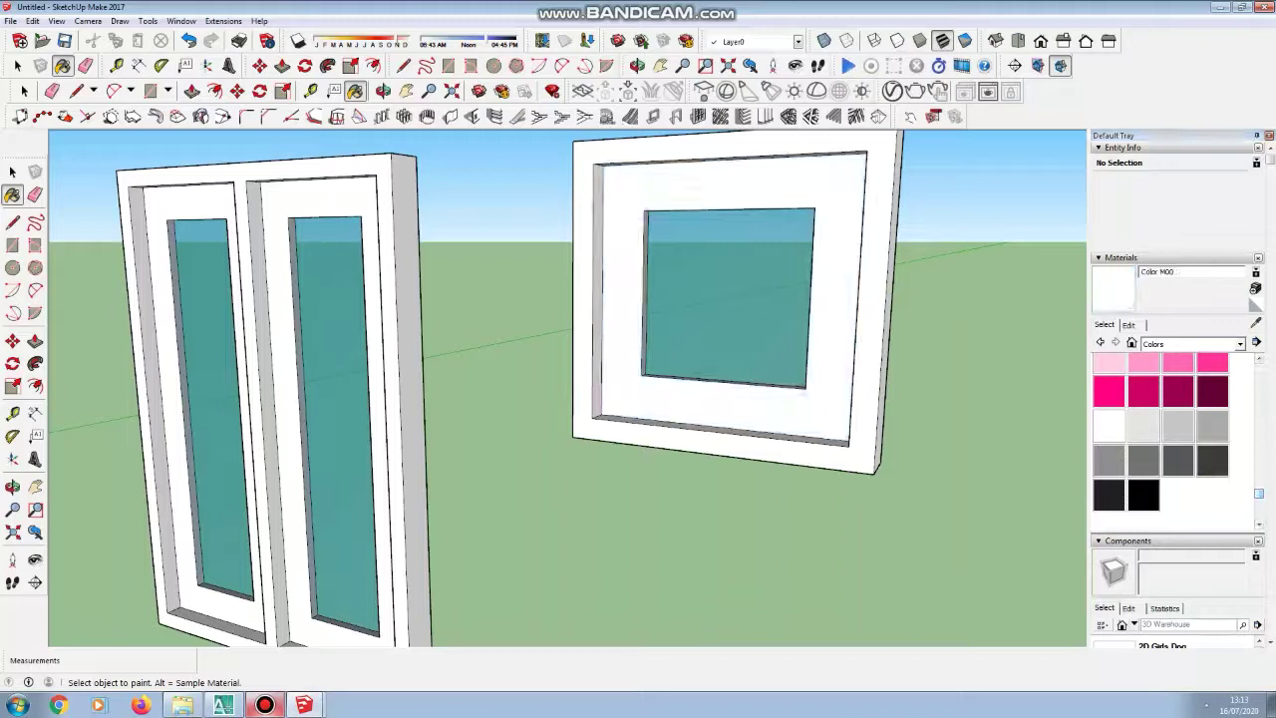
Step: Extrude the outer frame and dividers of the third unit, with one tall and four small panels, by 0,12 m
scroll(552, 396, "down", 2)
scroll(496, 349, "down", 4)
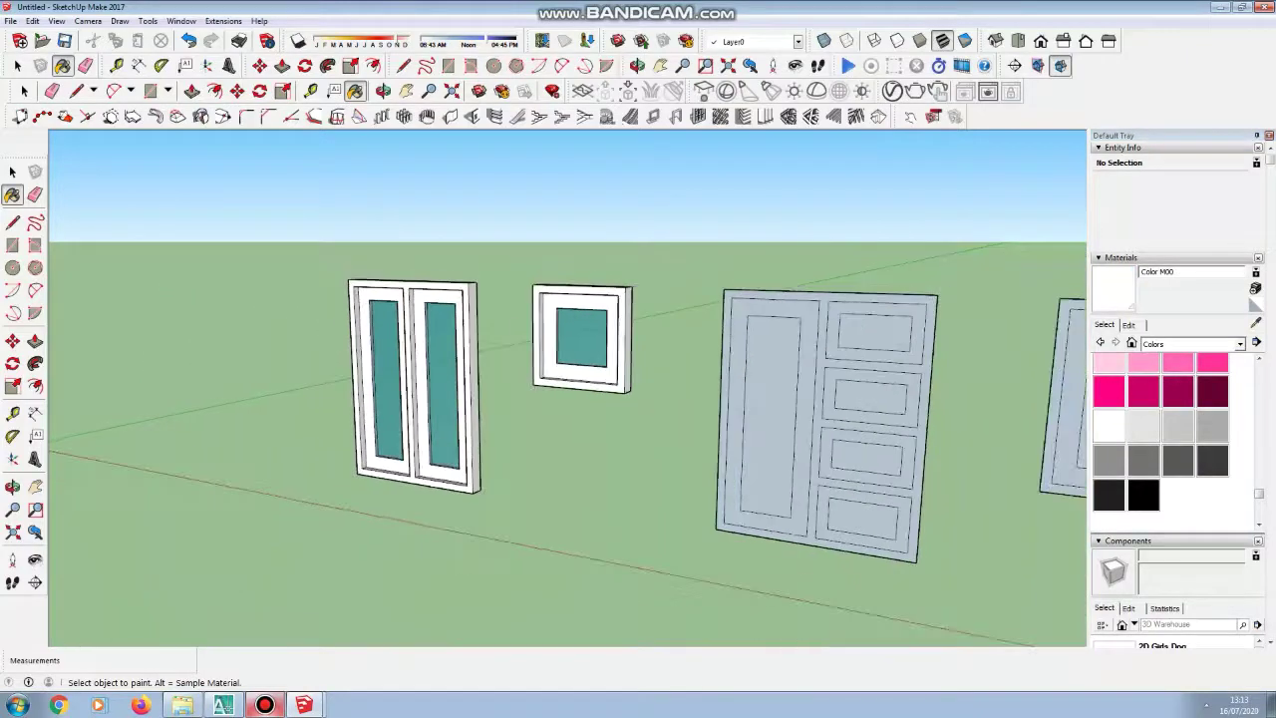
scroll(888, 488, "up", 2)
scroll(855, 475, "up", 1)
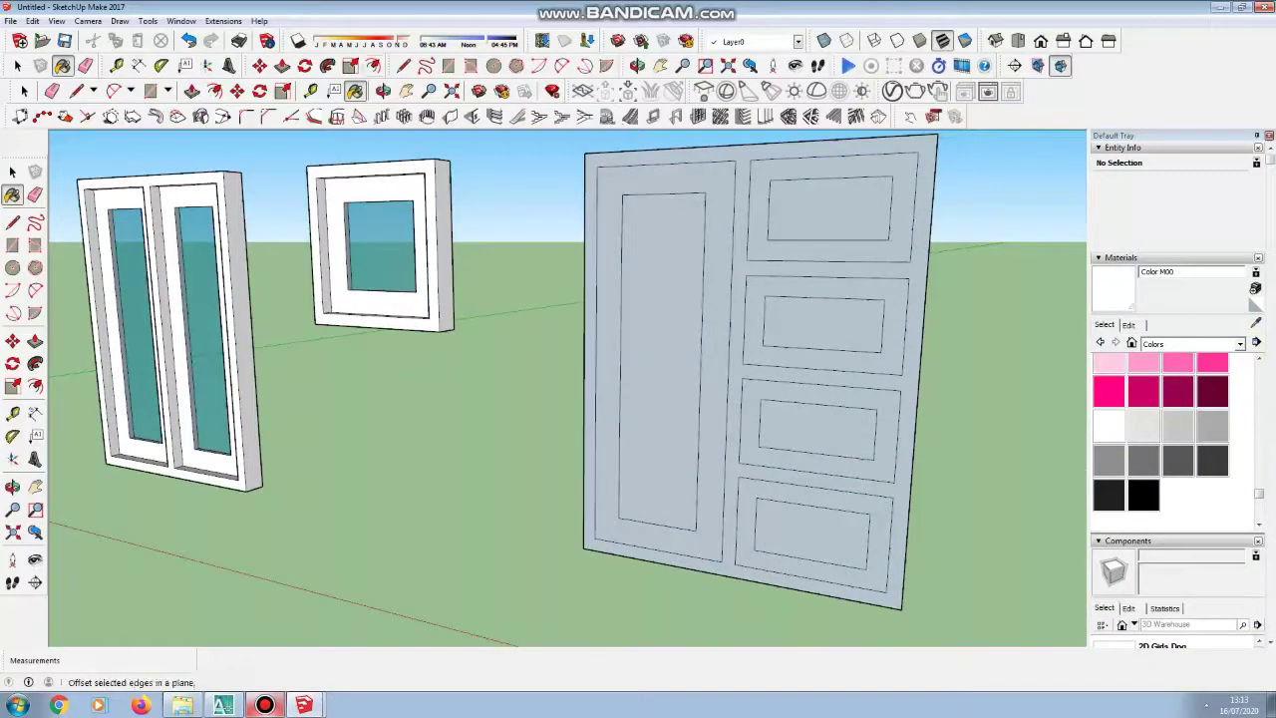
left_click(282, 64)
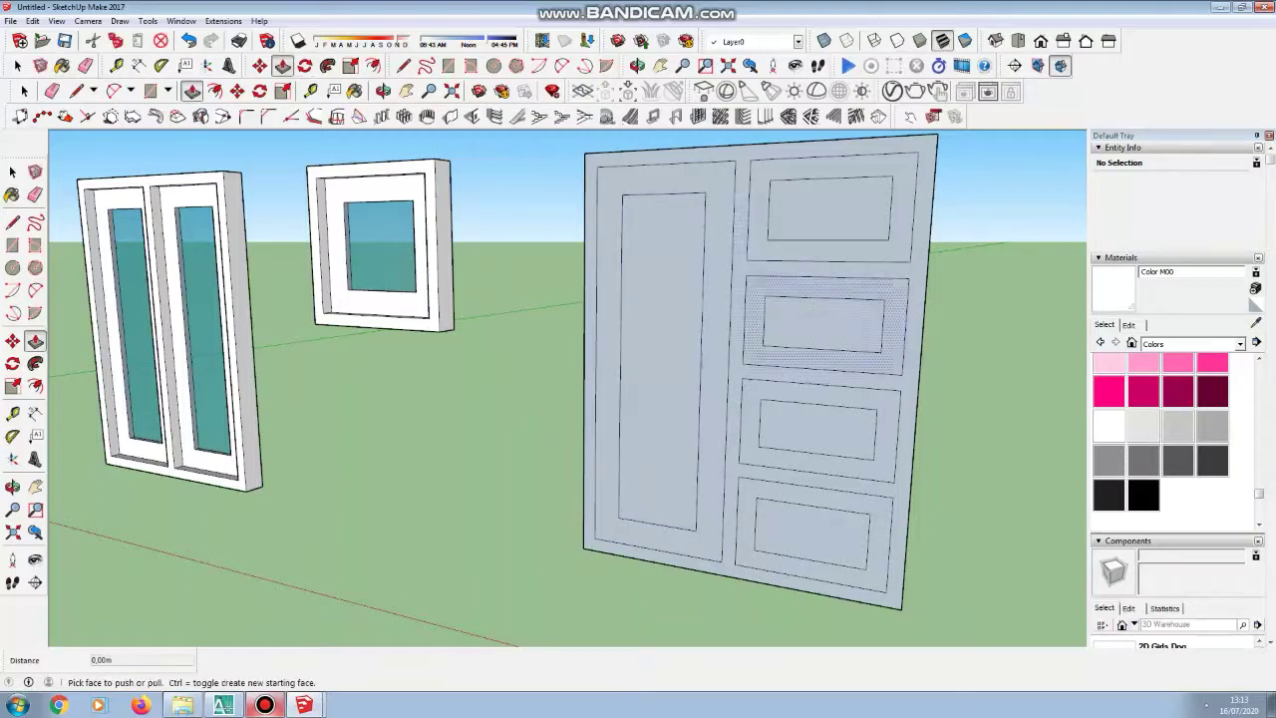
left_click(741, 329)
type("0,12")
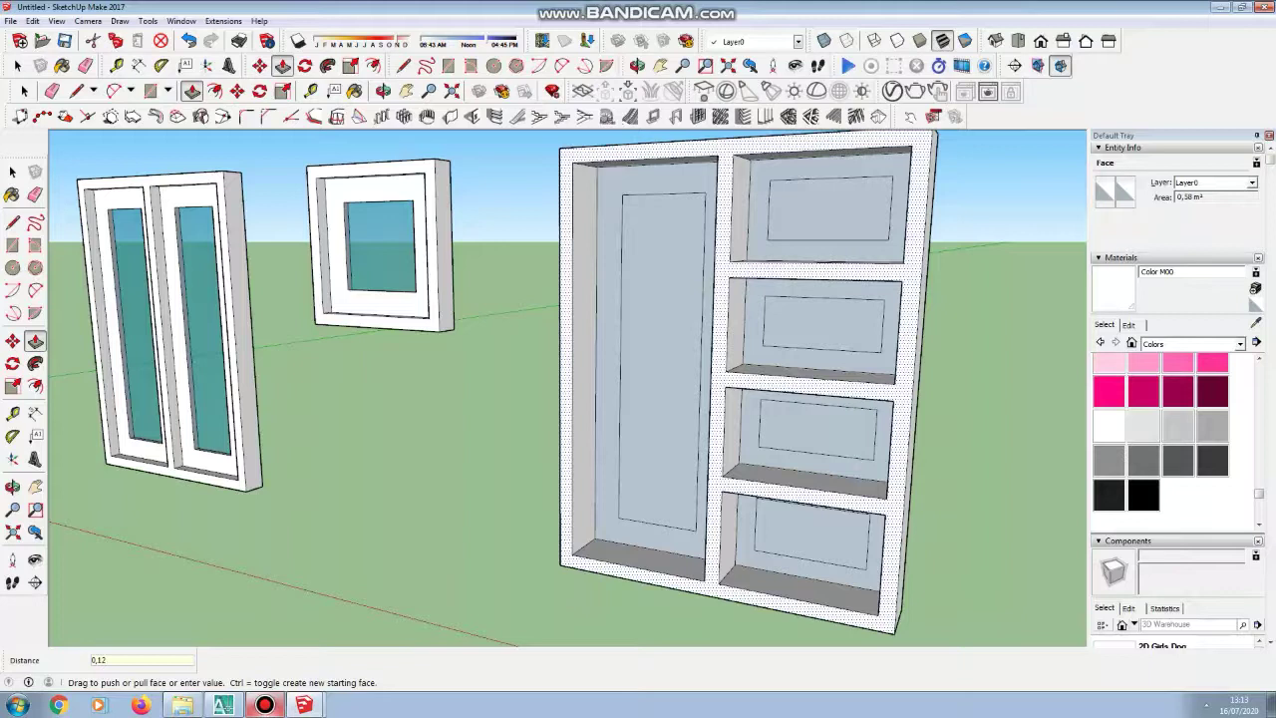
key("Return")
Step: Extrude the sash border of the third unit's tall panel by 0,06 m
scroll(718, 329, "up", 1)
left_click(710, 334)
type("0,")
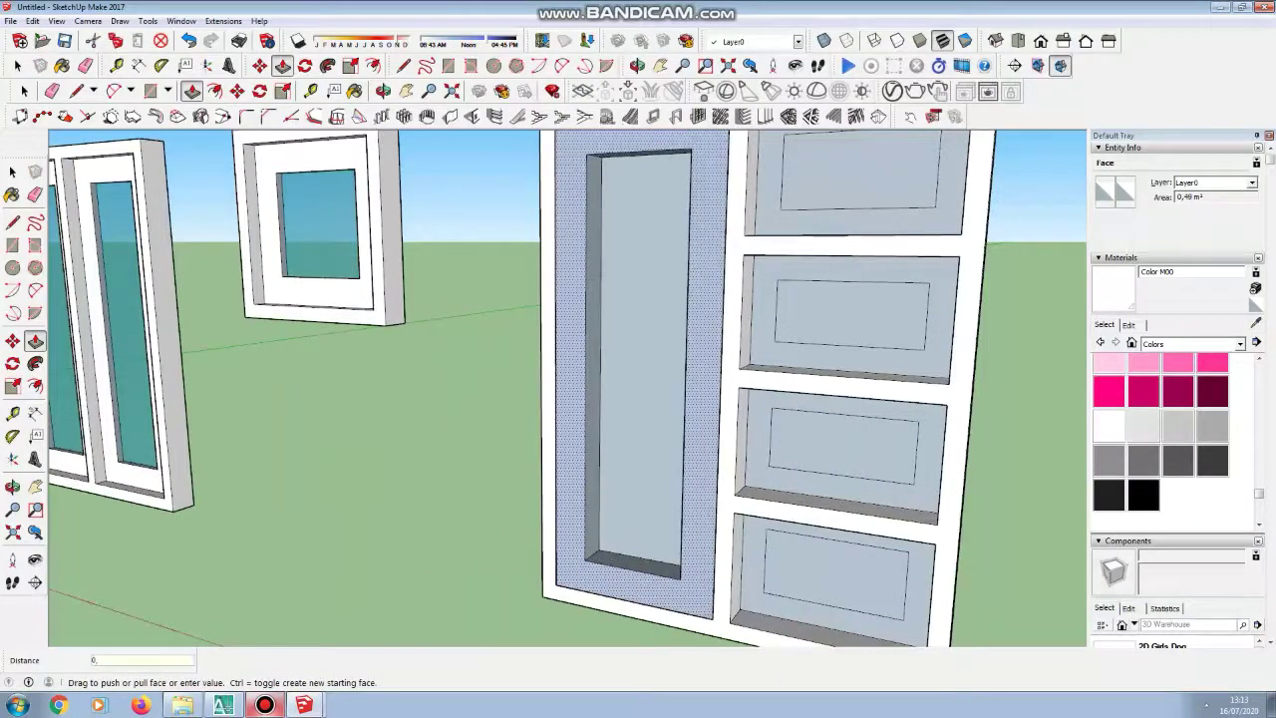
key("Return")
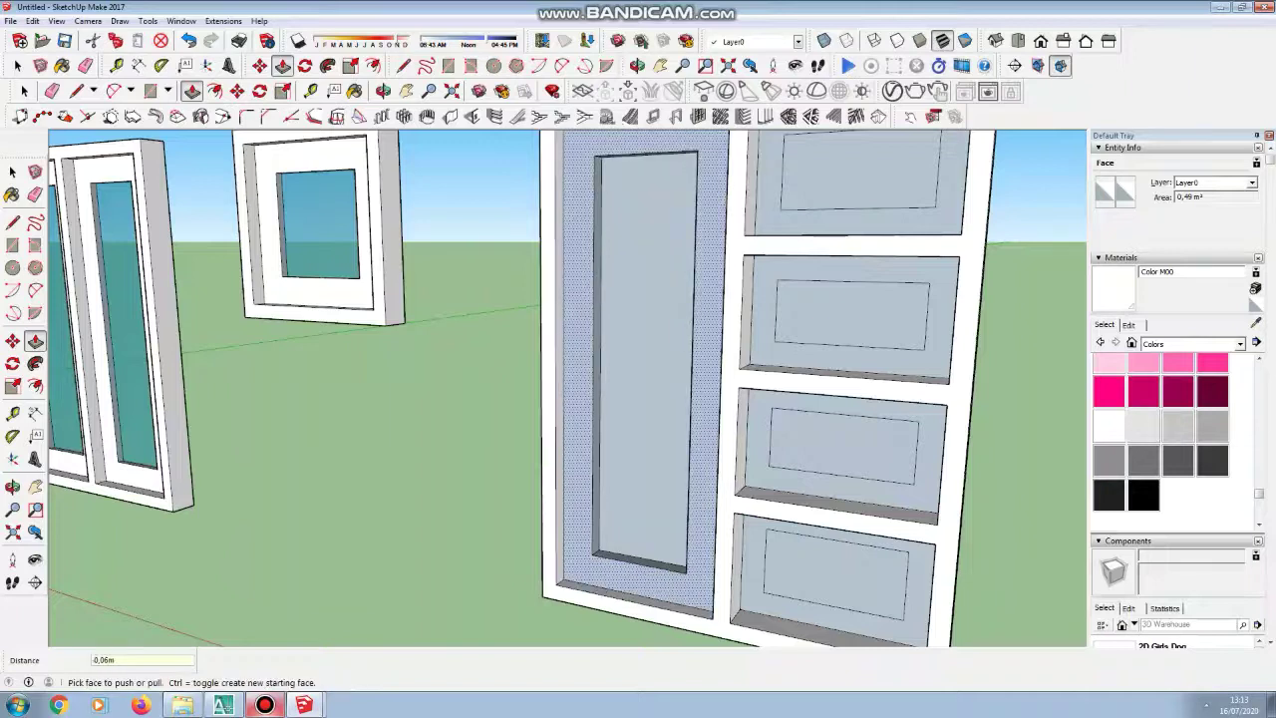
Step: Extrude the sash borders of the third unit's upper two small panels by 0,06 m each
scroll(703, 369, "down", 2)
scroll(785, 247, "up", 2)
left_click(784, 247)
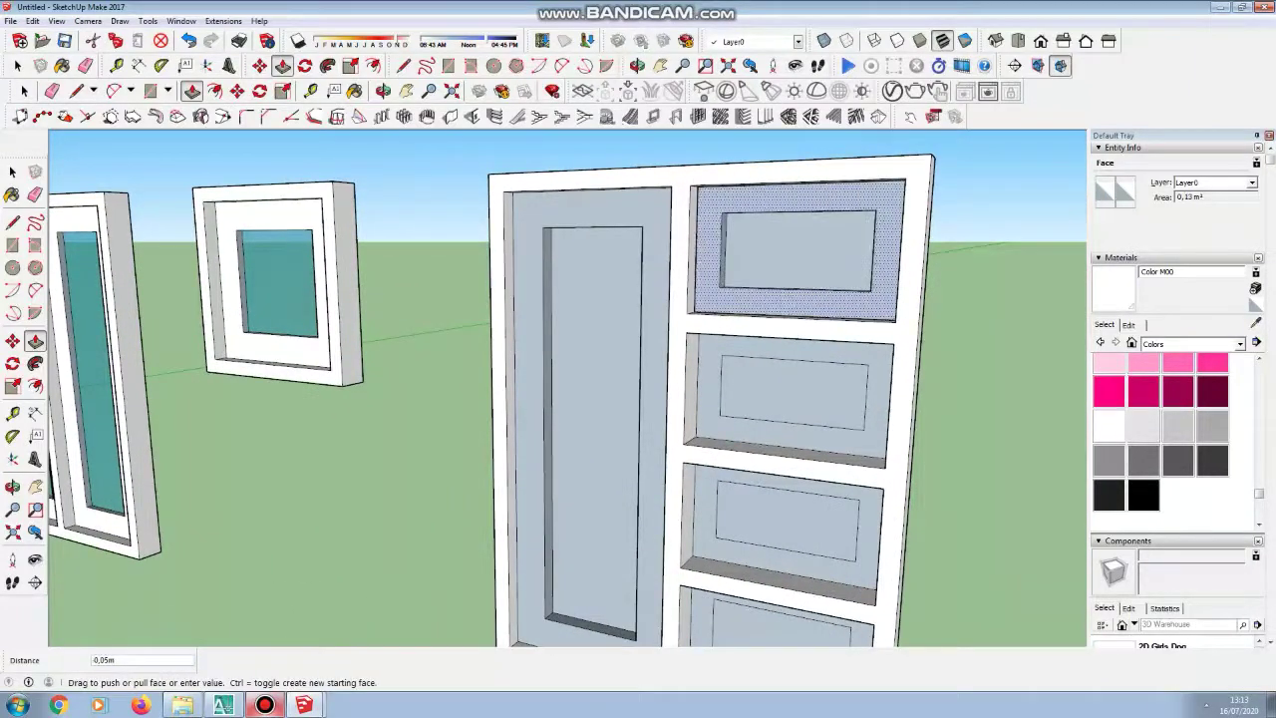
type("0,06")
key("Return")
scroll(724, 373, "up", 3)
left_click(704, 379)
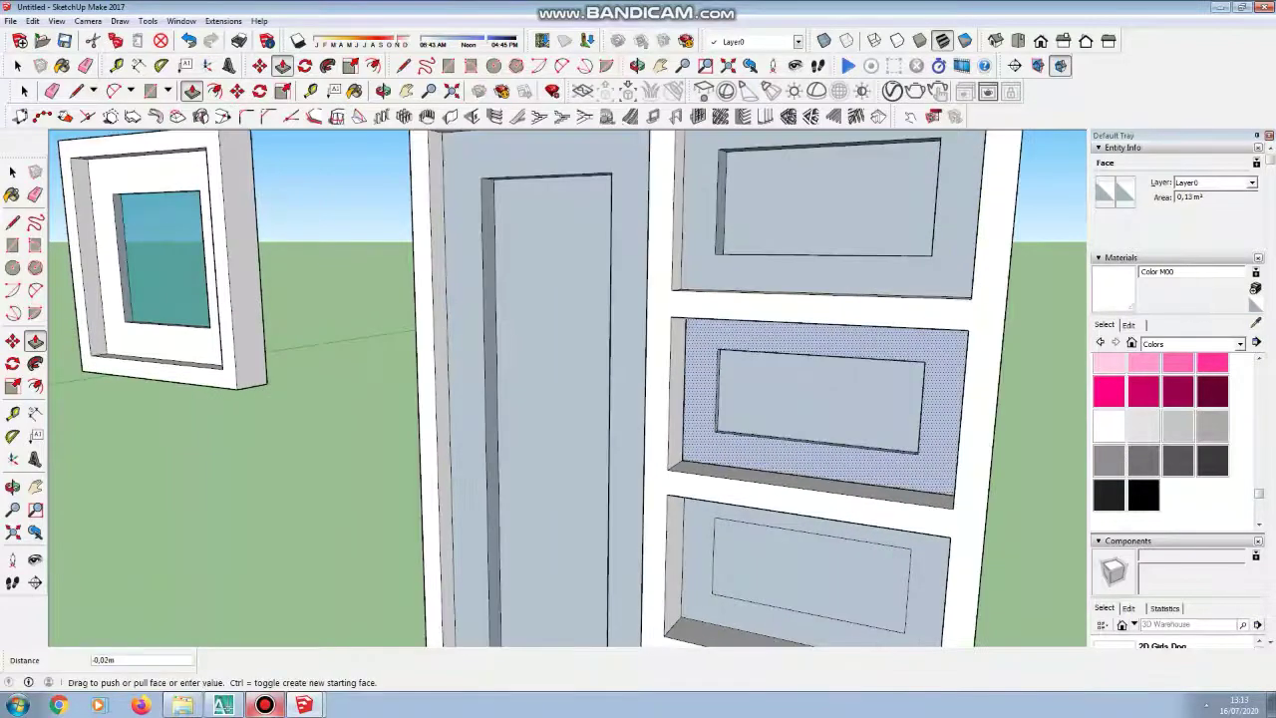
type("0,06")
key("Return")
Step: Extrude the sash borders of the third unit's lower two small panels to the same depth as the upper two
scroll(762, 357, "down", 3)
scroll(734, 455, "up", 3)
left_click(731, 462)
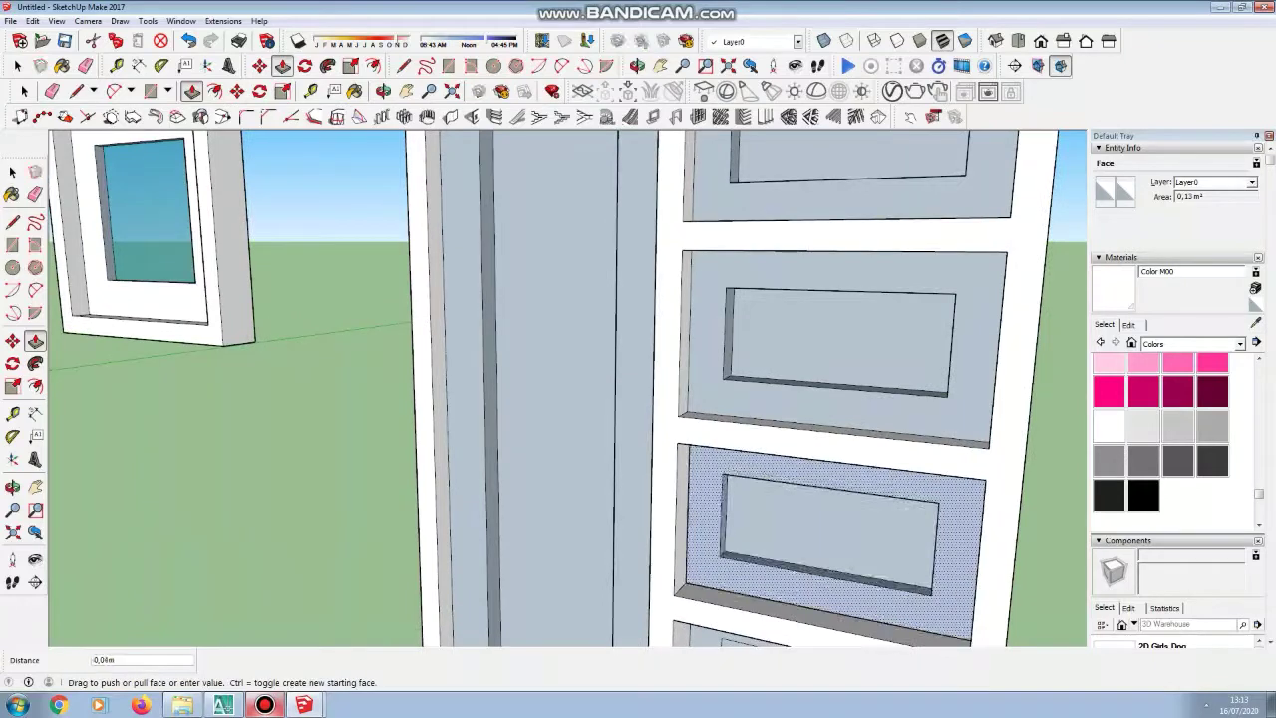
type("0,0")
key("Return")
scroll(770, 344, "down", 3)
scroll(732, 588, "up", 3)
left_click(730, 588)
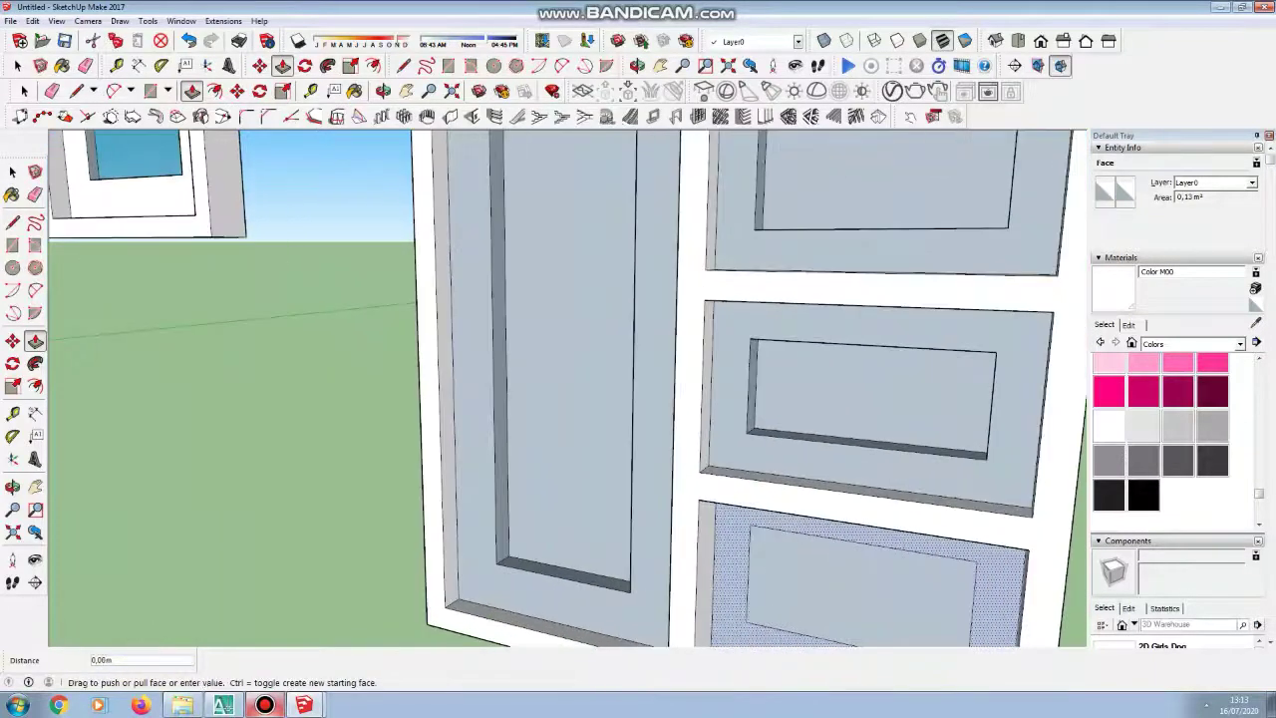
type("0,0")
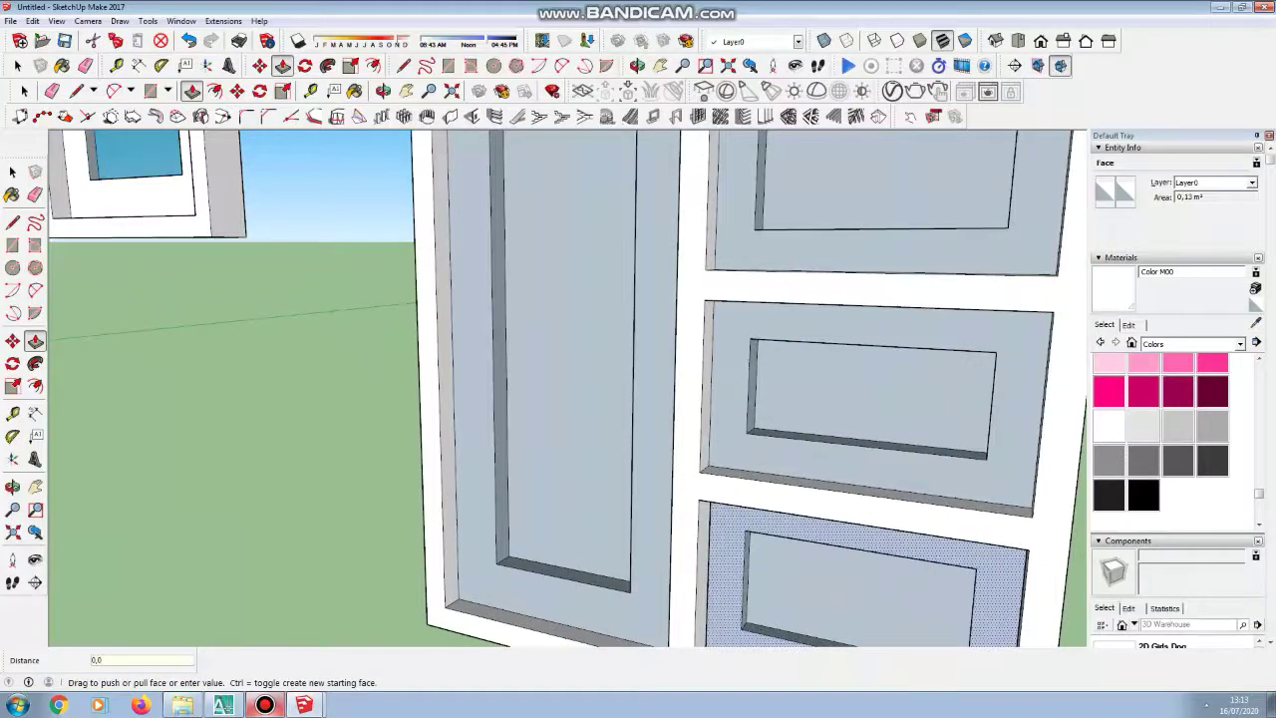
key("Return")
Step: Paint the sash borders of the third unit's tall panel and four small panels with white Color M00
key("b")
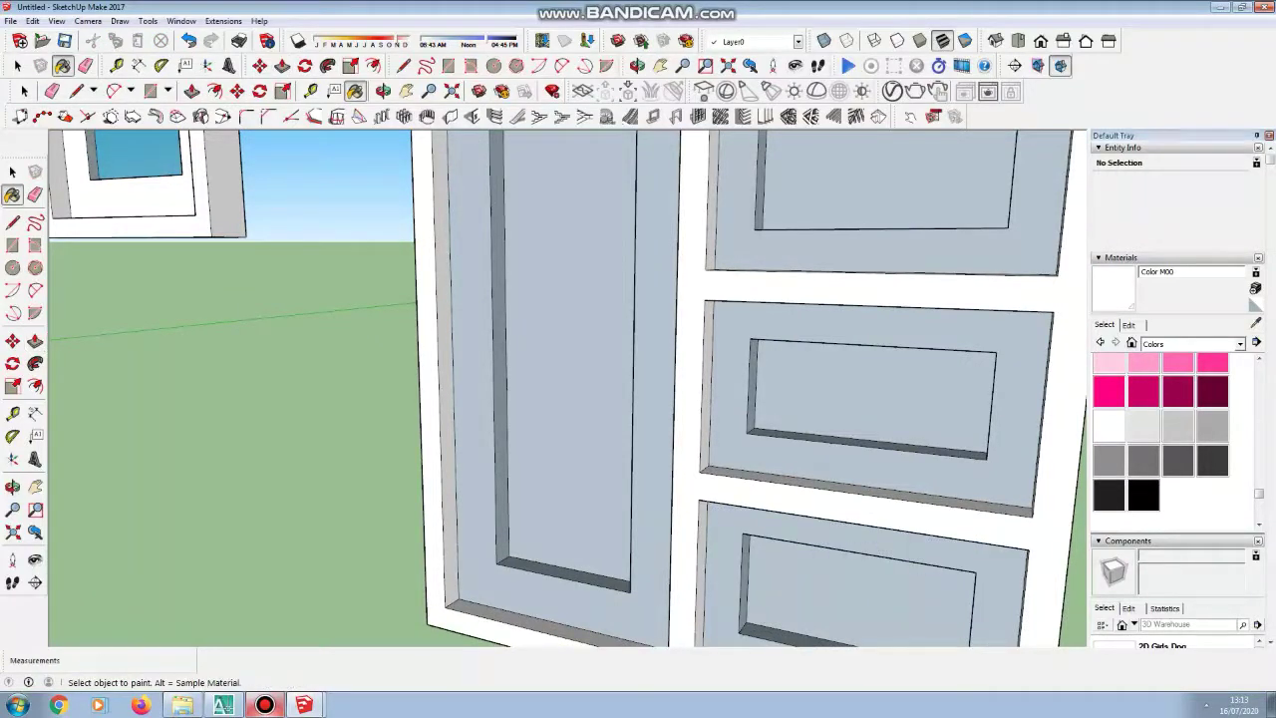
left_click(652, 498)
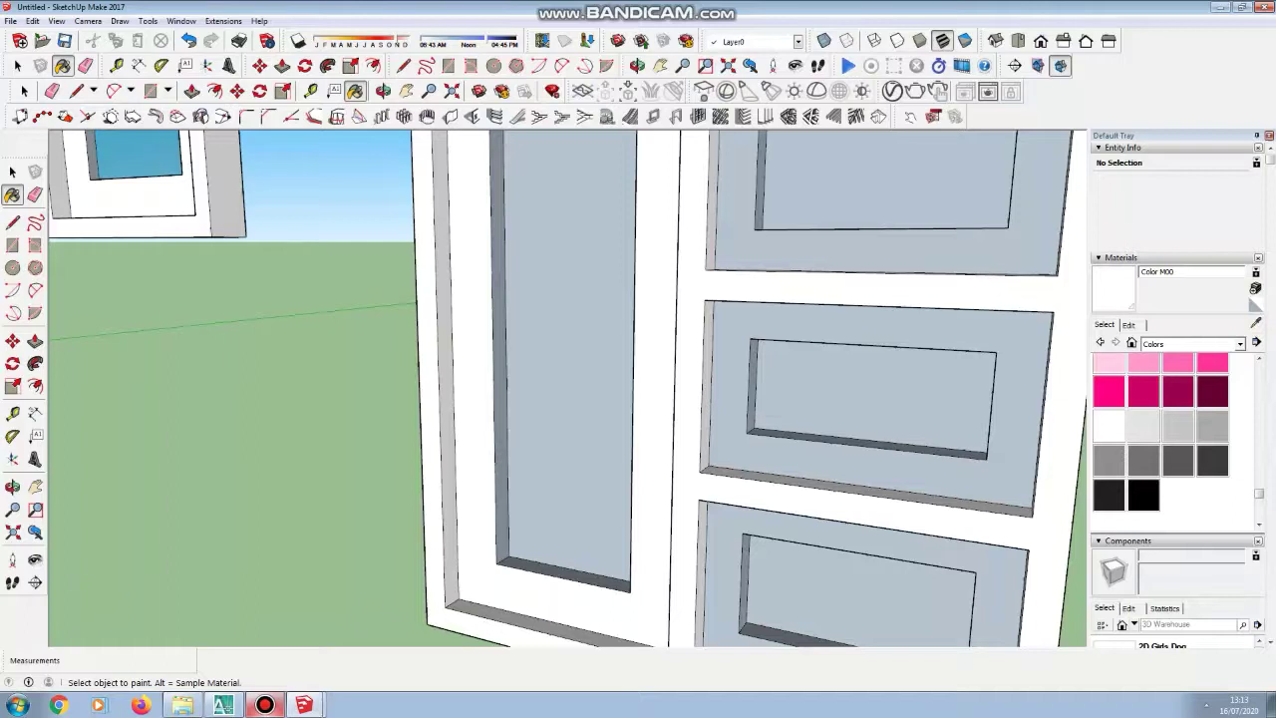
scroll(698, 349, "down", 5)
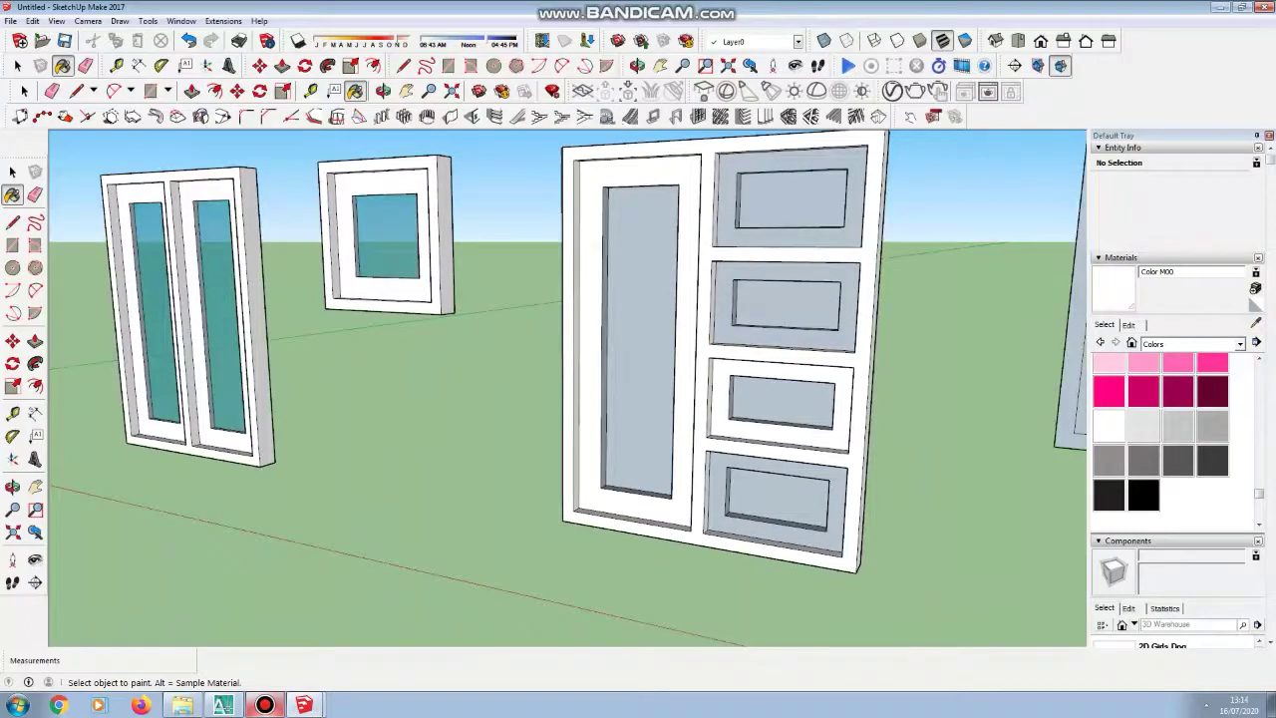
left_click(788, 338)
left_click(789, 238)
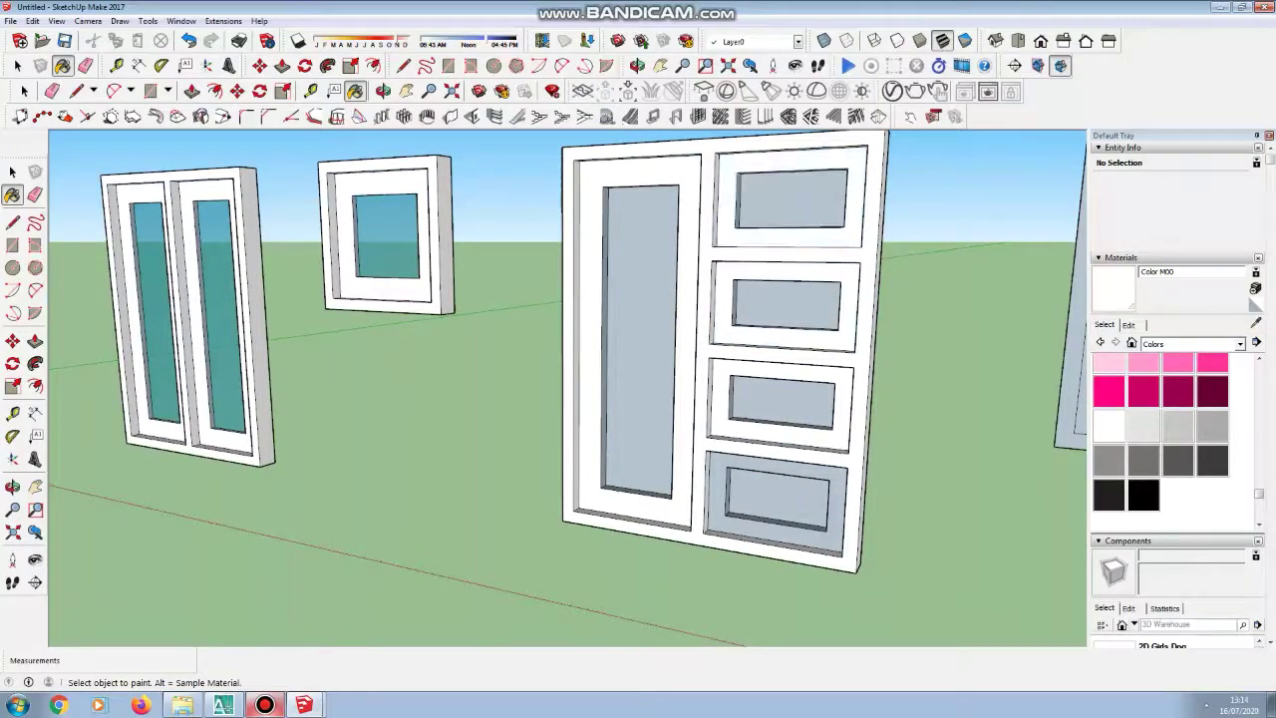
left_click(716, 498)
Step: Paint the third unit's tall pane with Water Pool Light from the Water materials and set its texture width to 200 m
left_click(1240, 343)
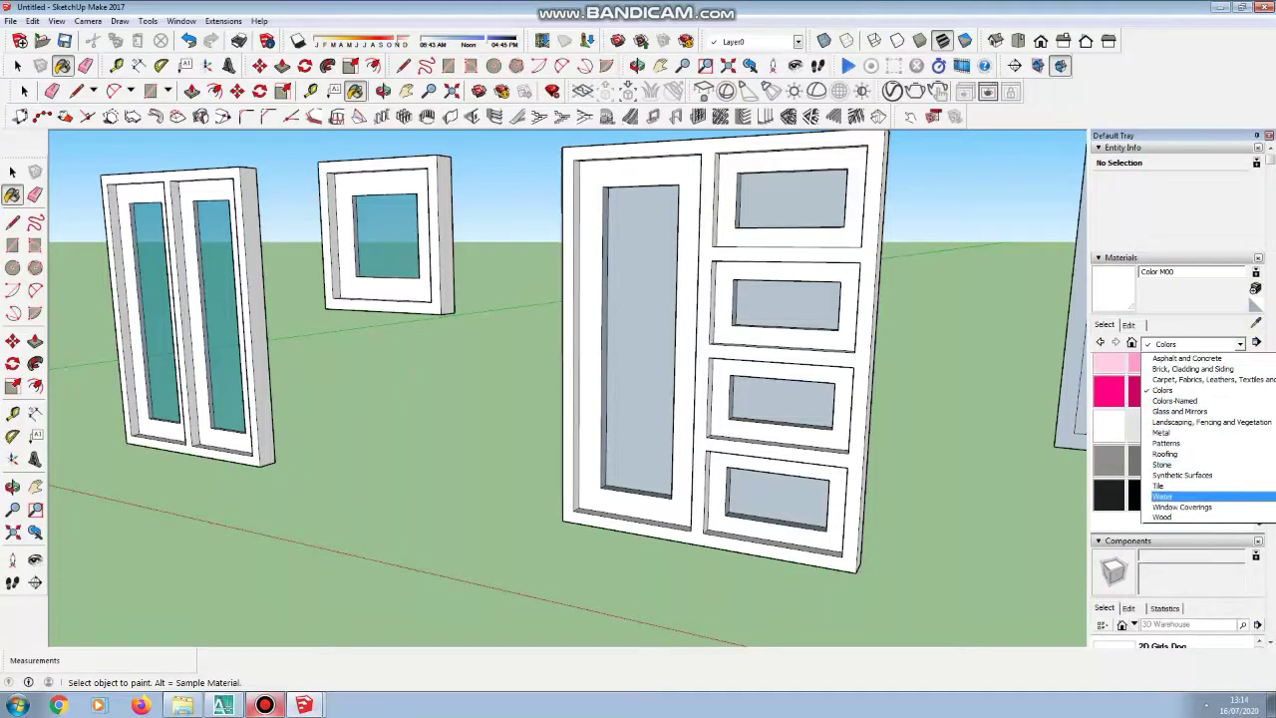
left_click(1162, 495)
left_click(1246, 371)
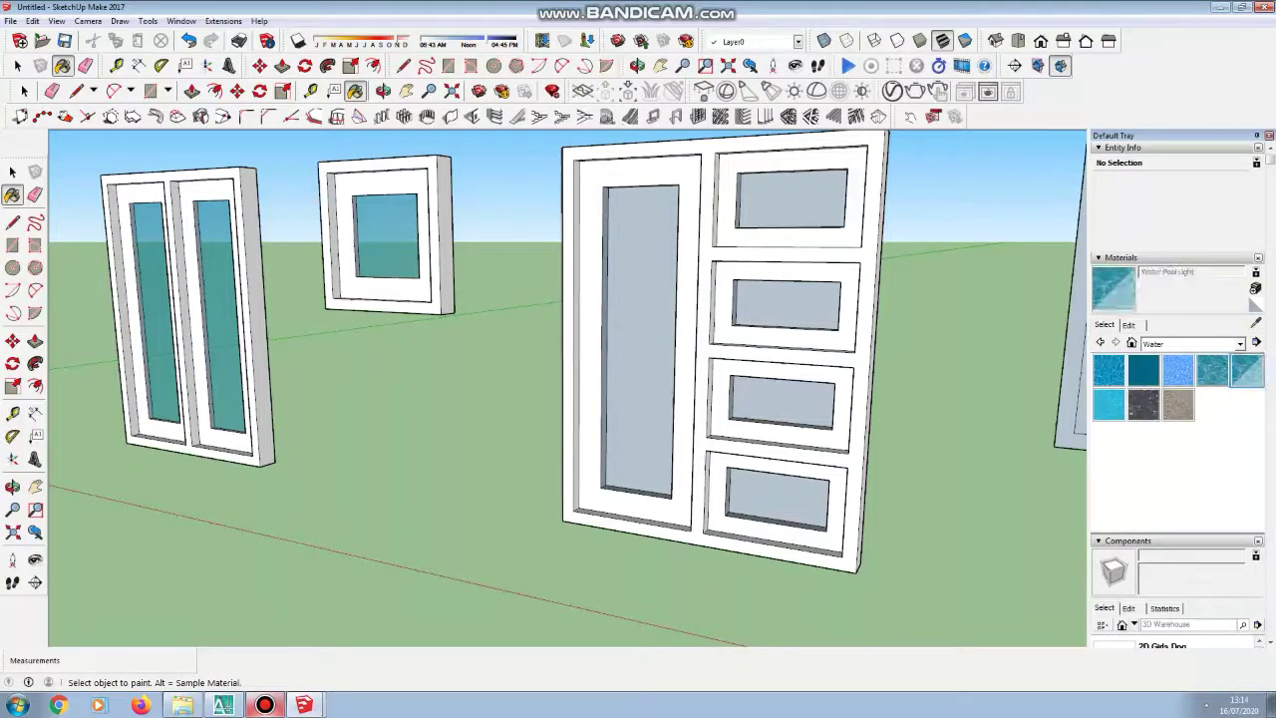
left_click(639, 339)
left_click(1128, 325)
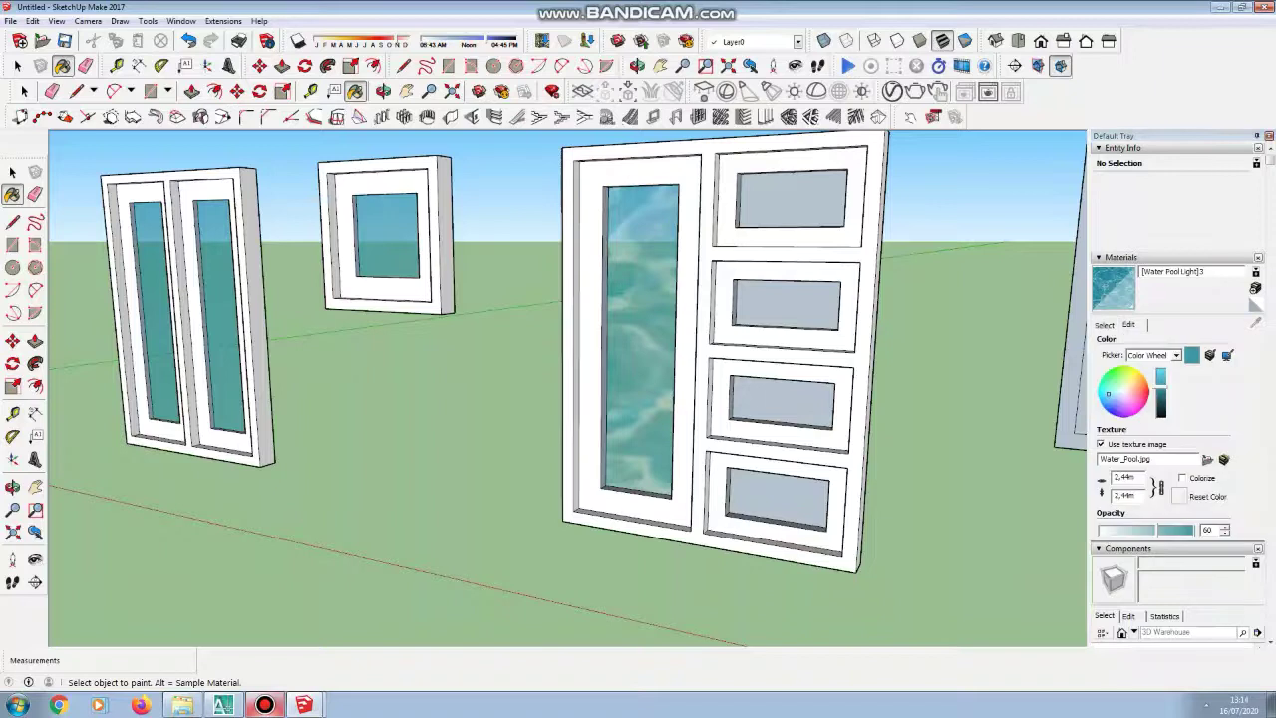
double_click(1124, 477)
type("2")
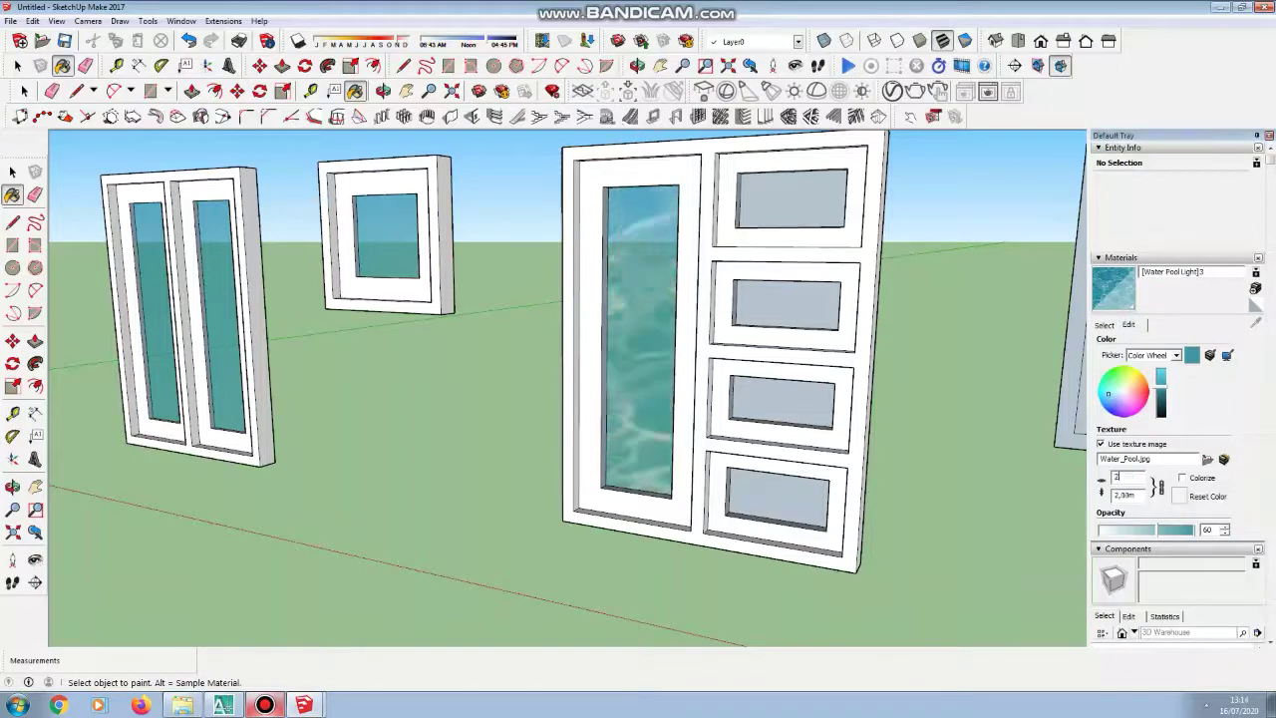
type("00")
key("Return")
Step: Paint the third unit's four small panes with the edited Water Pool Light material
left_click(777, 498)
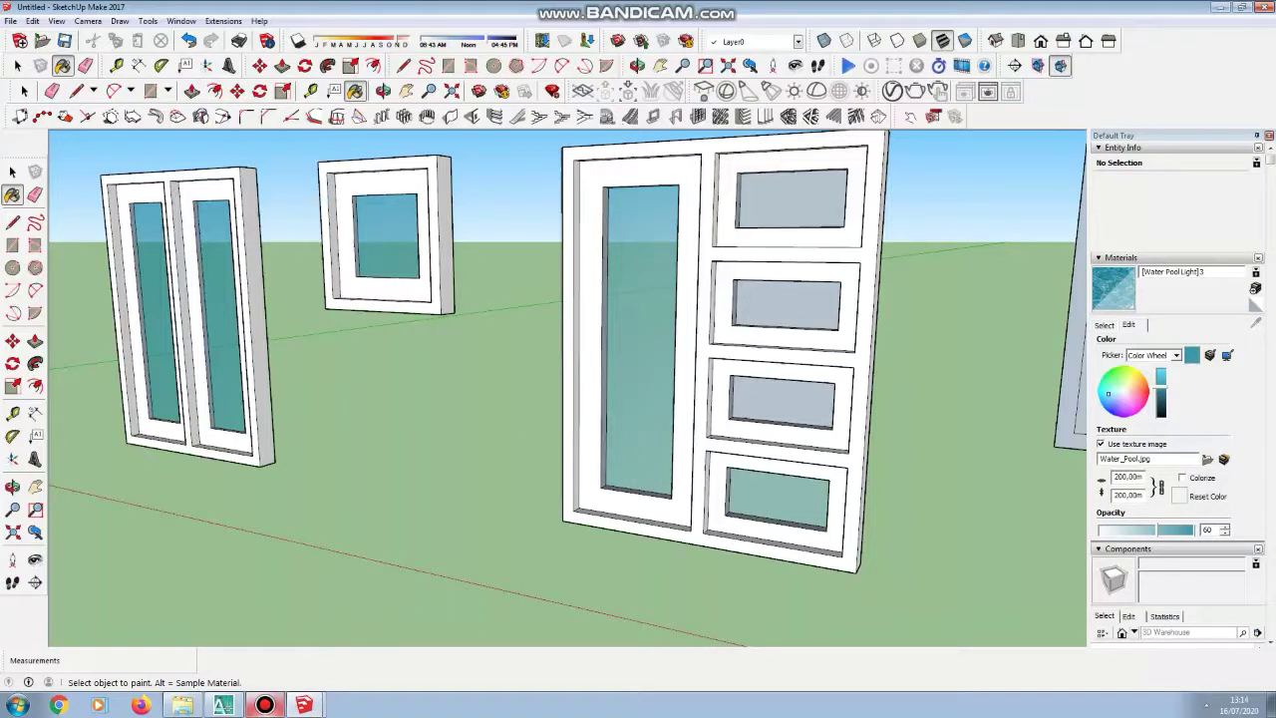
left_click(781, 402)
left_click(786, 304)
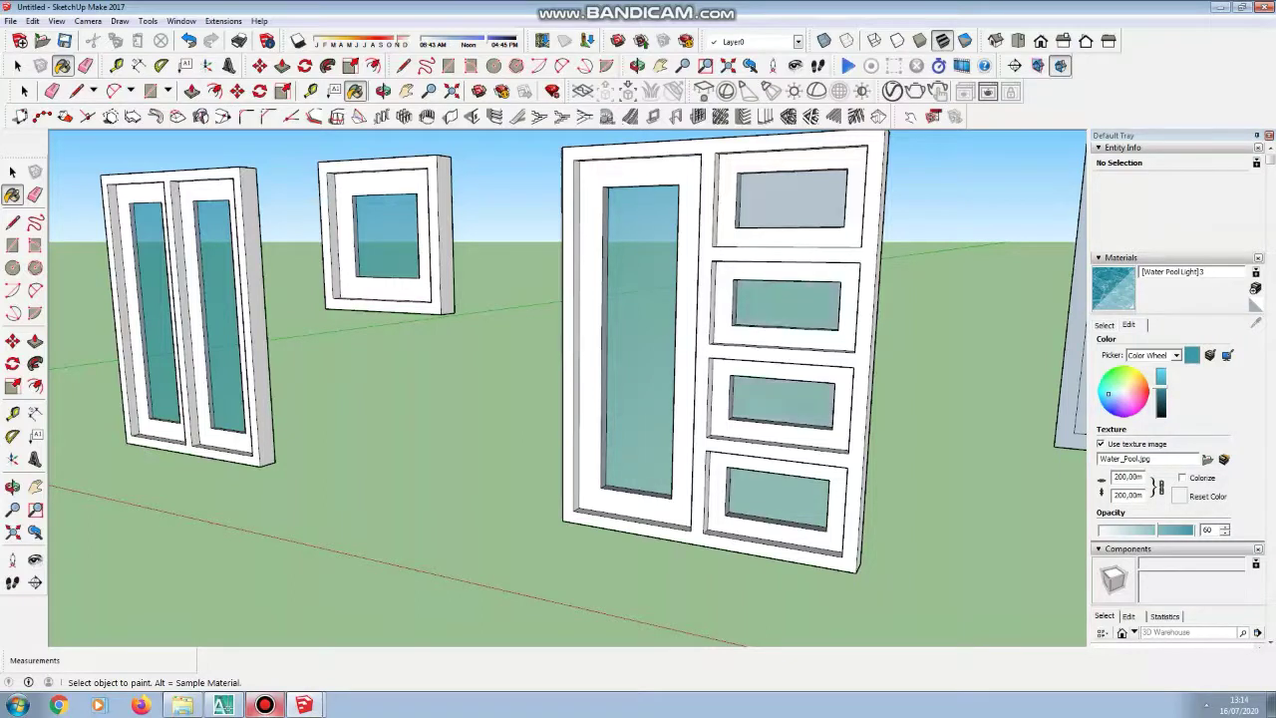
left_click(792, 199)
Step: Extrude the outer frame of the fourth, single-panel unit by 0,12 m
scroll(538, 304, "down", 3)
scroll(599, 294, "down", 1)
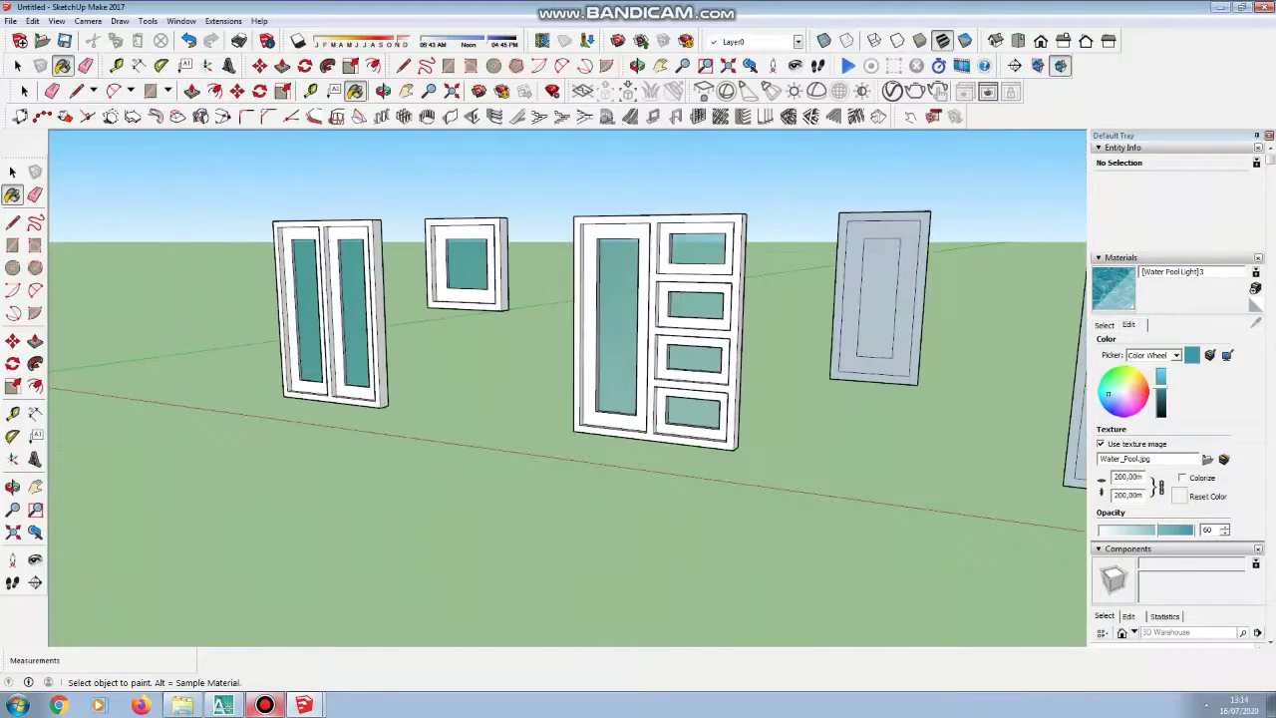
scroll(1057, 317, "up", 2)
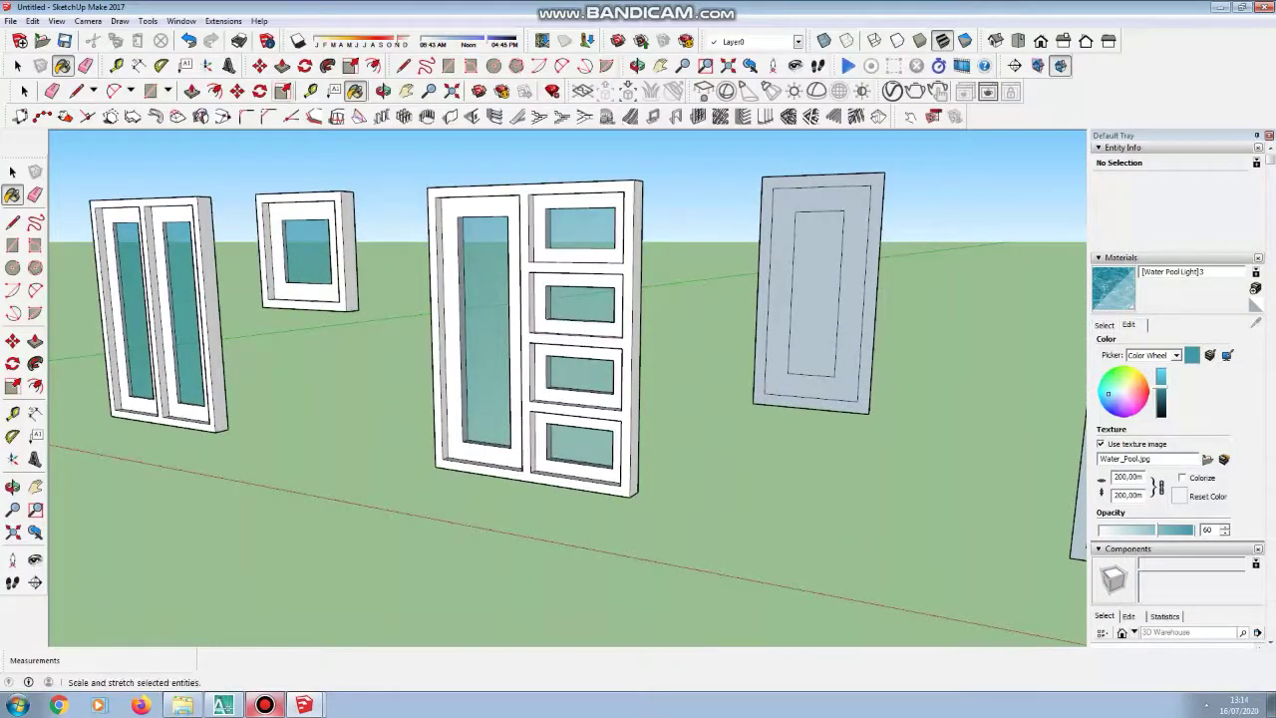
left_click(282, 65)
scroll(897, 289, "up", 2)
left_click(934, 309)
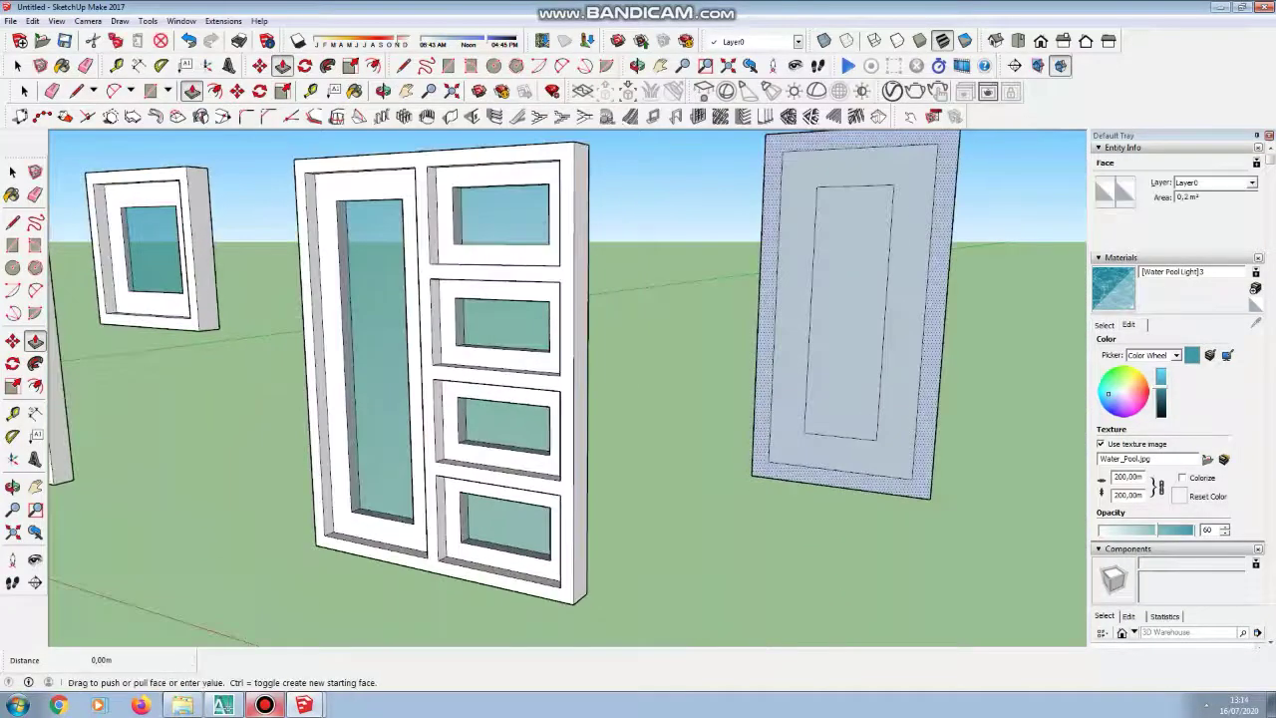
type("0,12")
key("Return")
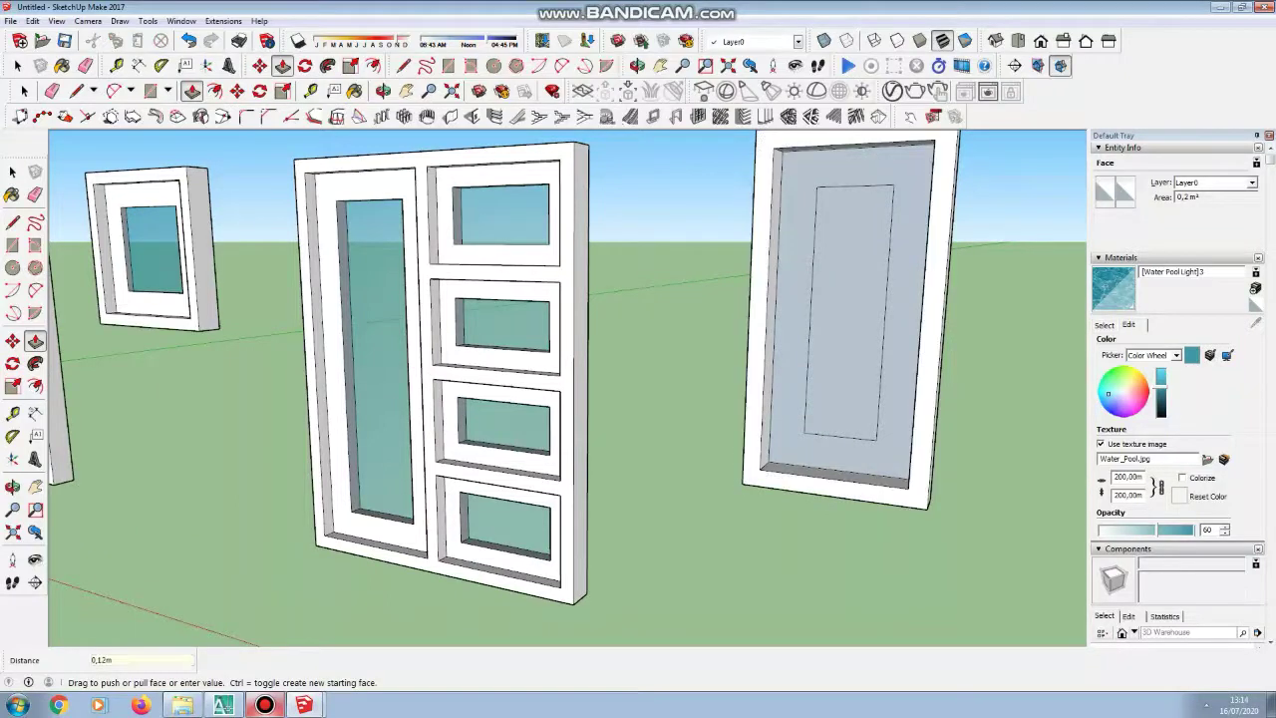
Step: Extrude the inner sash border of the fourth unit by 0,06 m
scroll(835, 319, "down", 2)
scroll(798, 214, "up", 1)
left_click(798, 220)
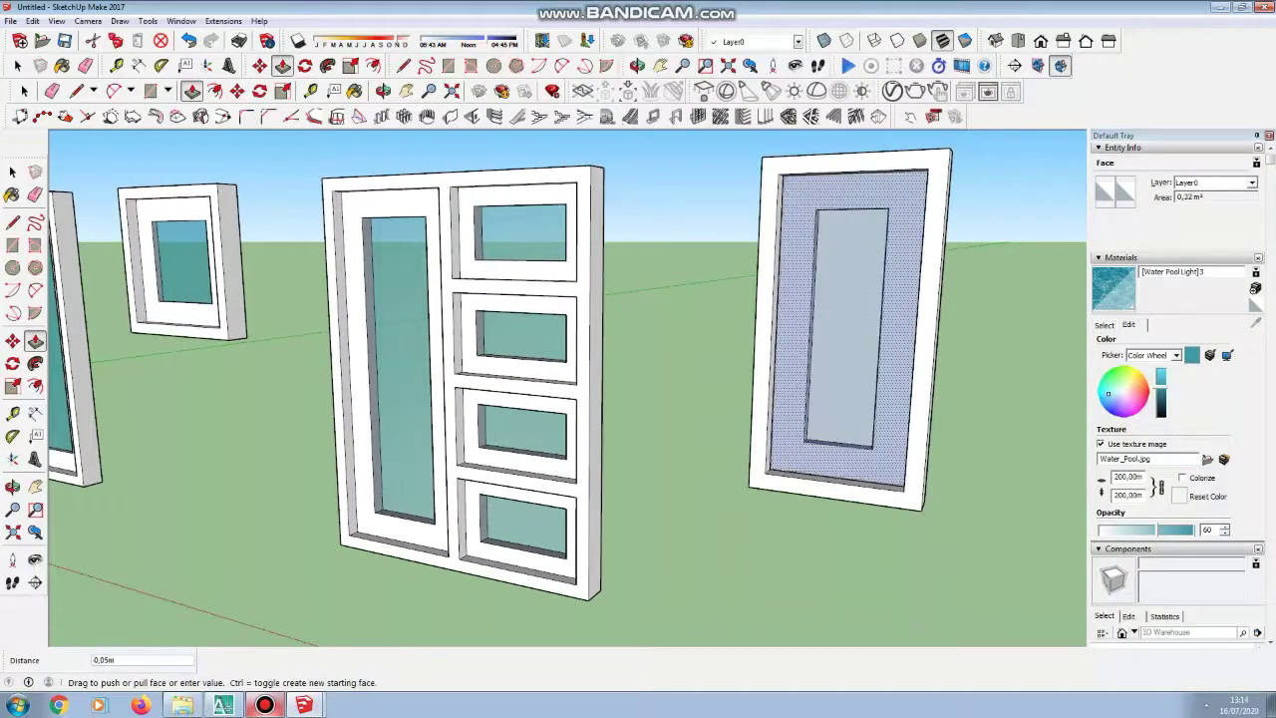
type("0")
type(",06")
key("Return")
Step: Pull the fourth unit's recessed pane forward by 0,03 m and paint it with the edited Water Pool Light material
scroll(857, 299, "up", 4)
type("0,03")
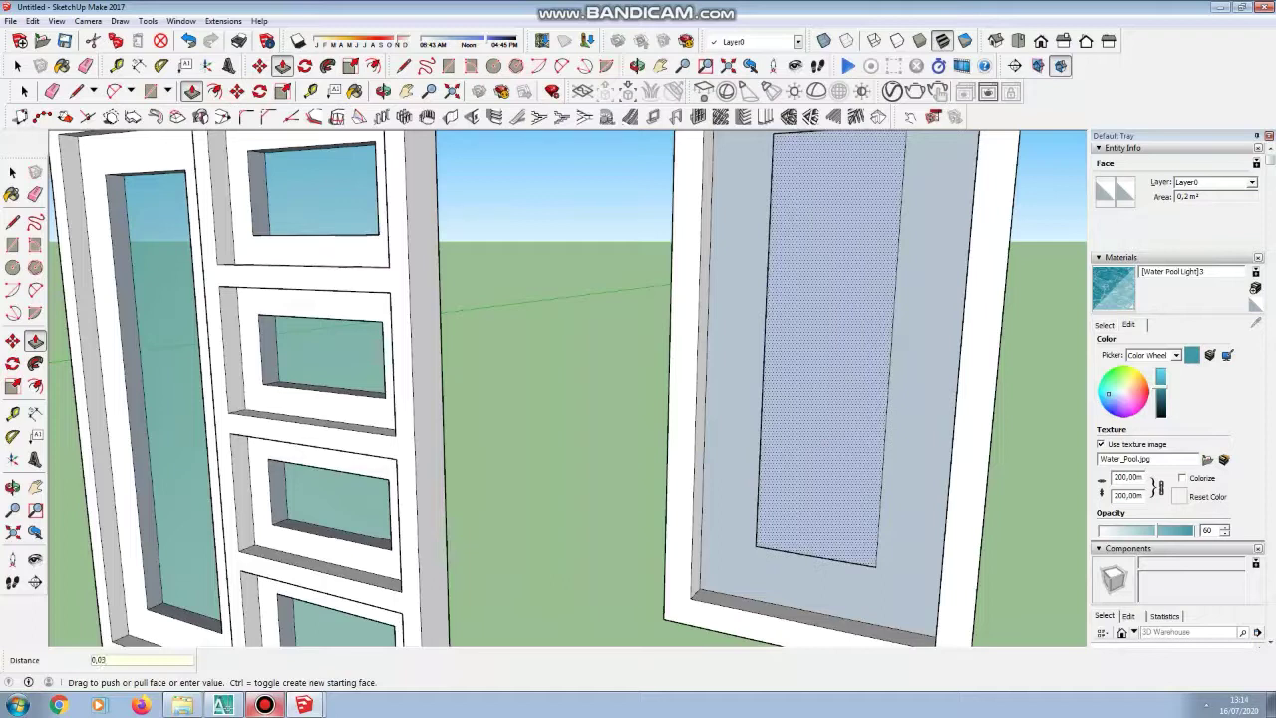
key("Return")
scroll(802, 344, "down", 2)
key("b")
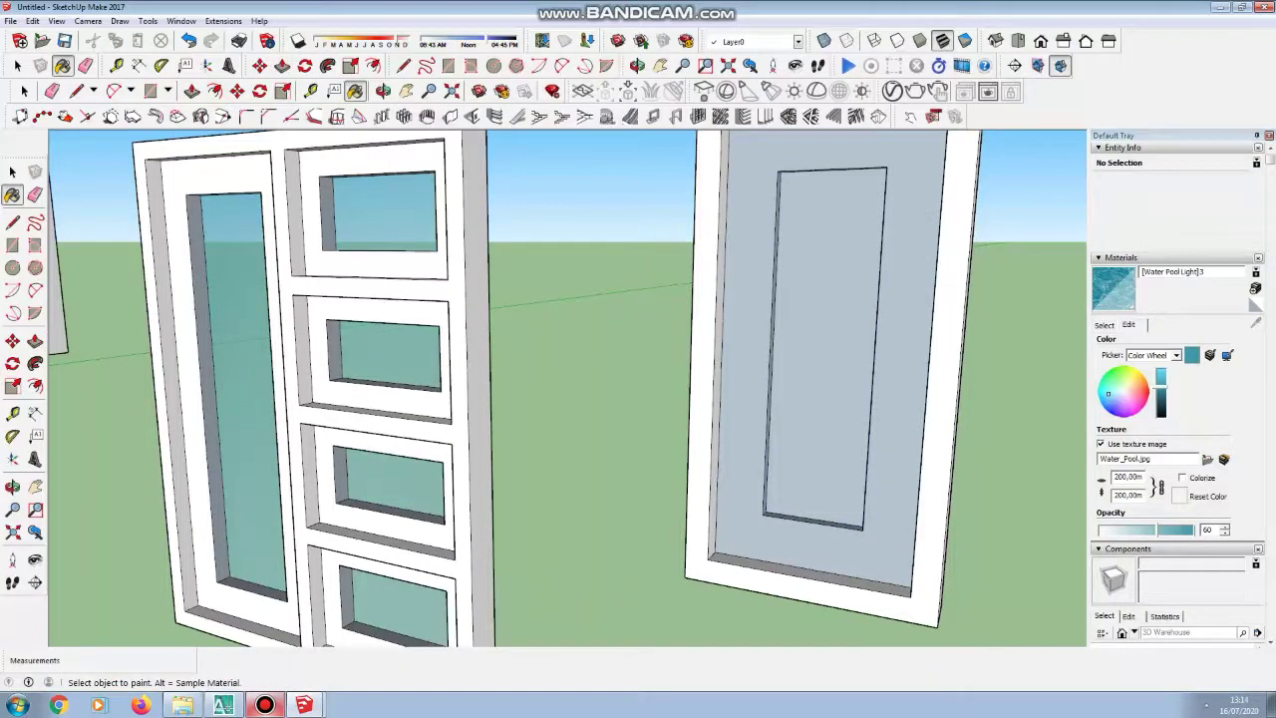
left_click(825, 349)
scroll(904, 374, "down", 1)
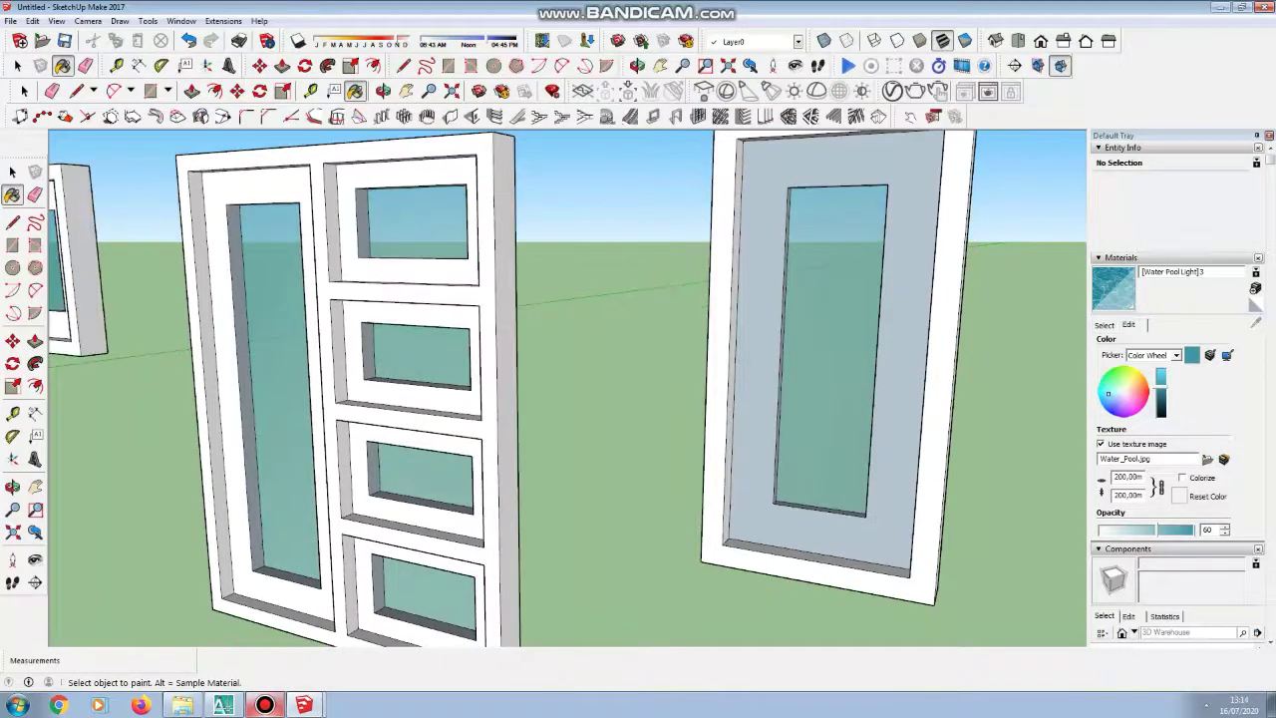
Step: Paint the fourth unit's sash border with 0129_WhiteSmoke from the Colors-Named materials
left_click(1105, 324)
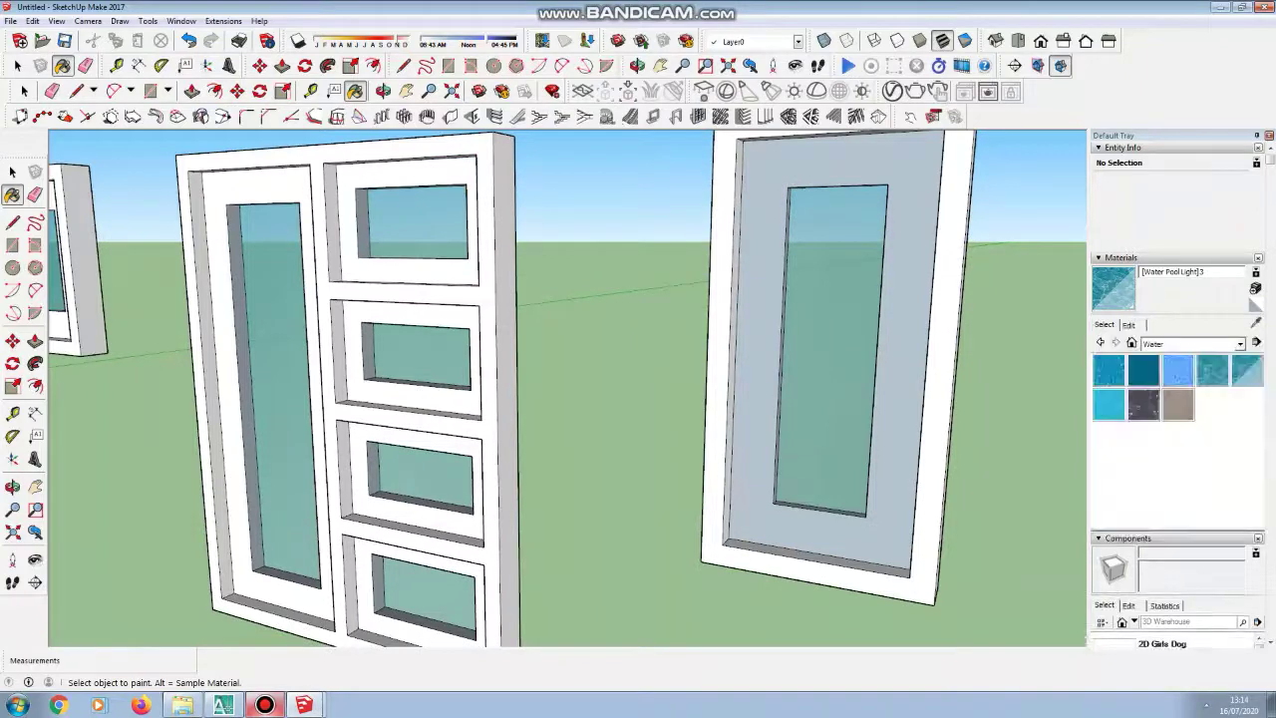
left_click(1195, 343)
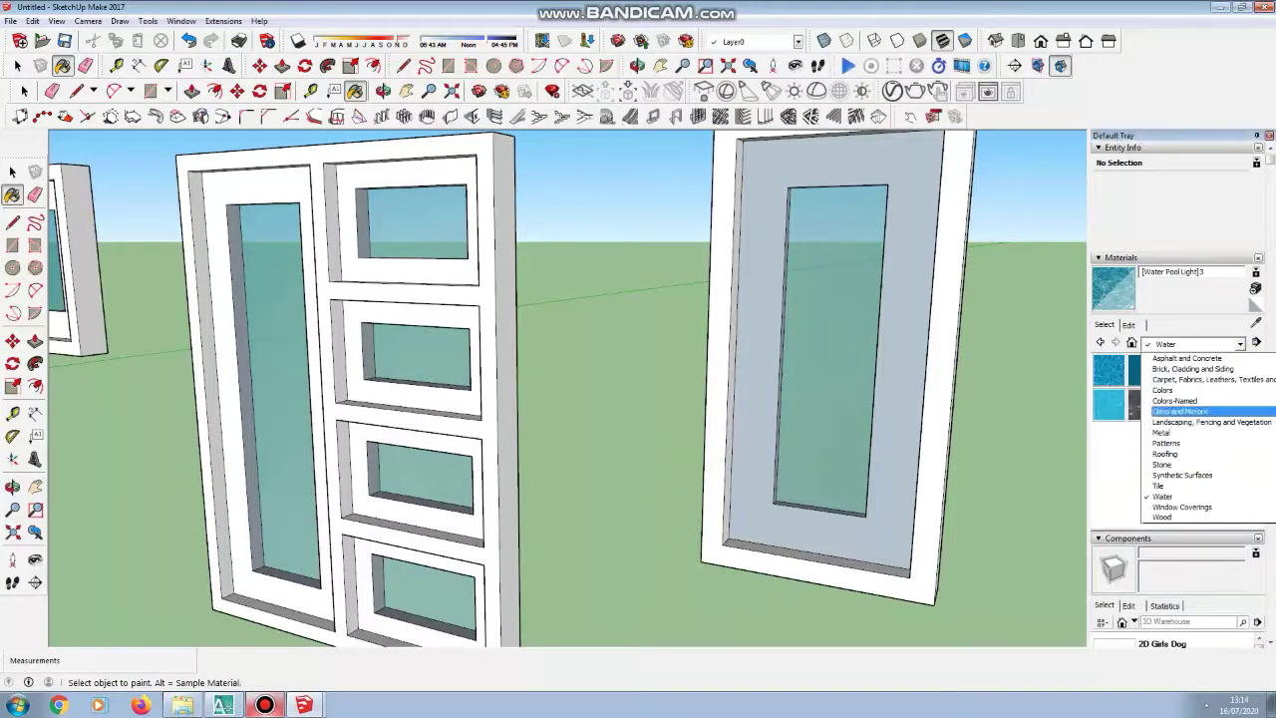
left_click(1174, 400)
scroll(1178, 431, "down", 1)
scroll(1178, 431, "down", 10)
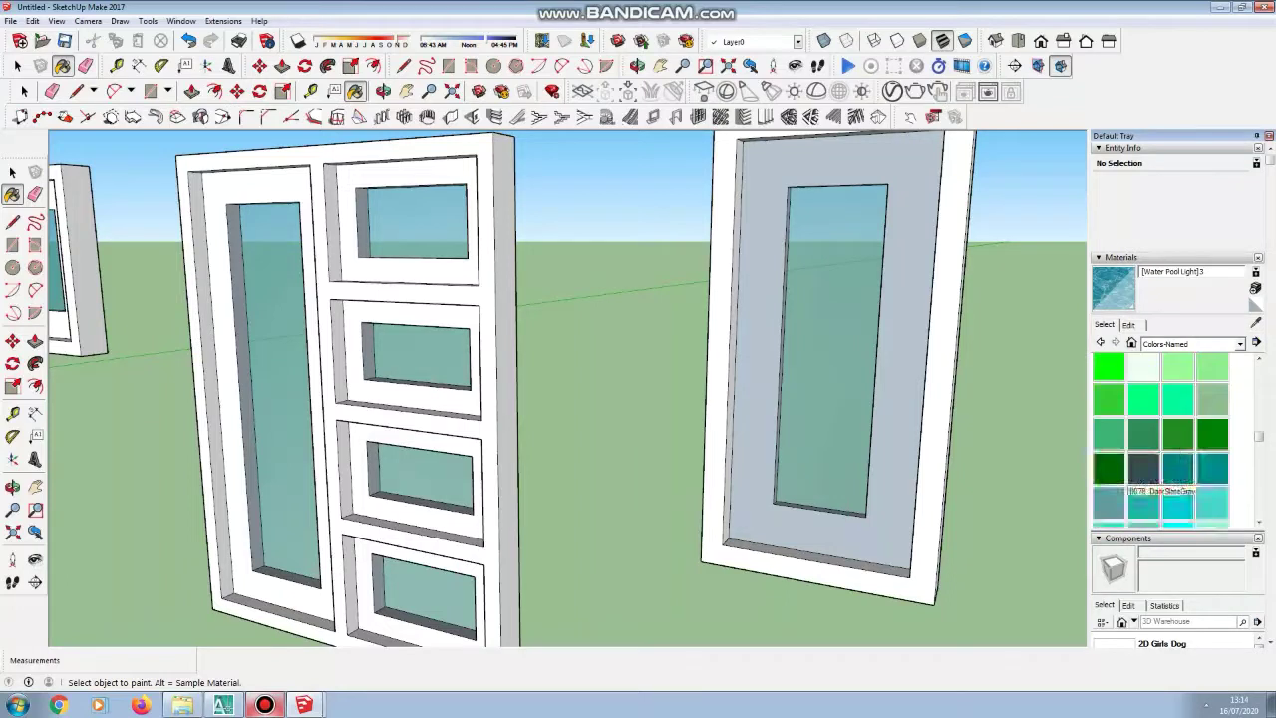
left_click(1109, 438)
scroll(671, 398, "down", 5)
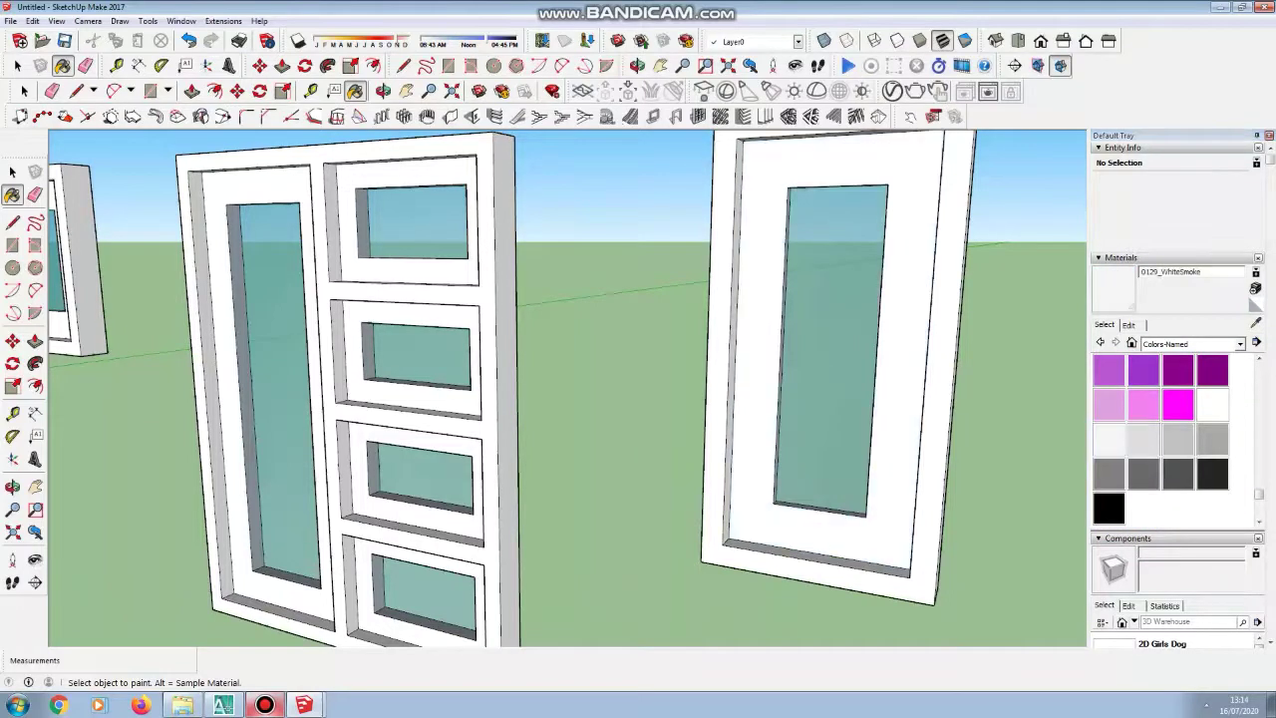
scroll(671, 364, "down", 2)
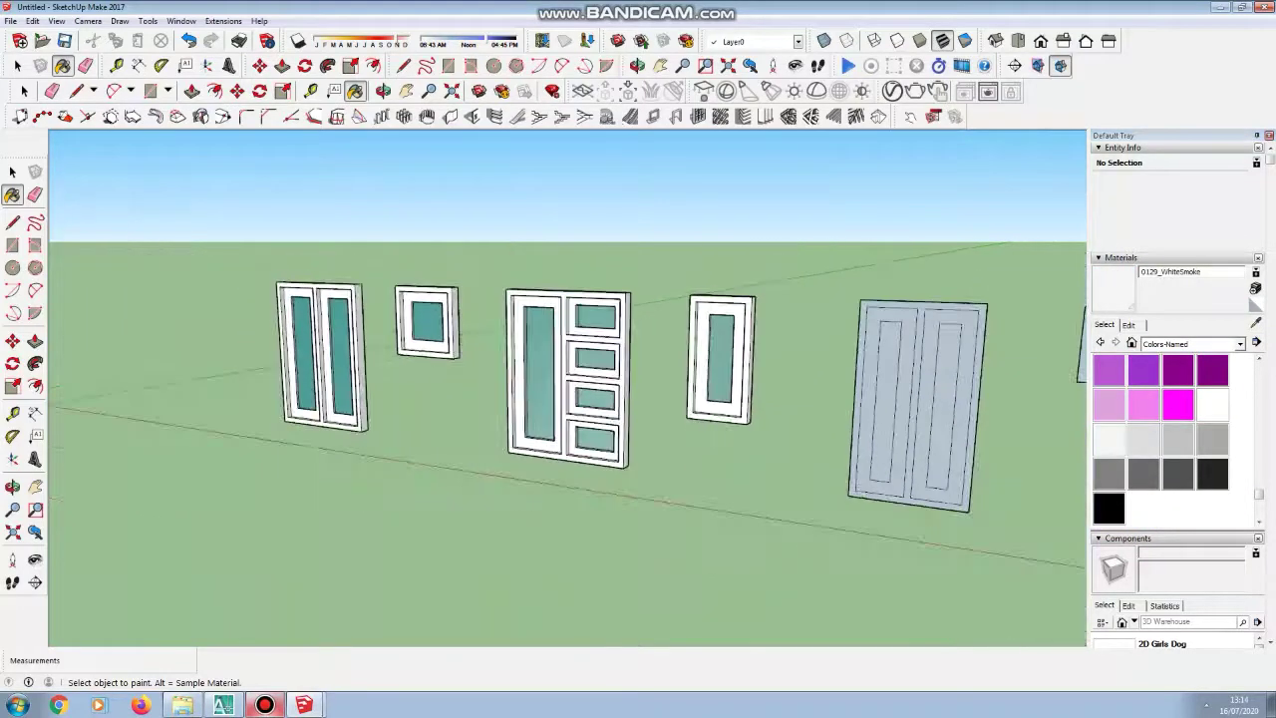
scroll(978, 447, "up", 5)
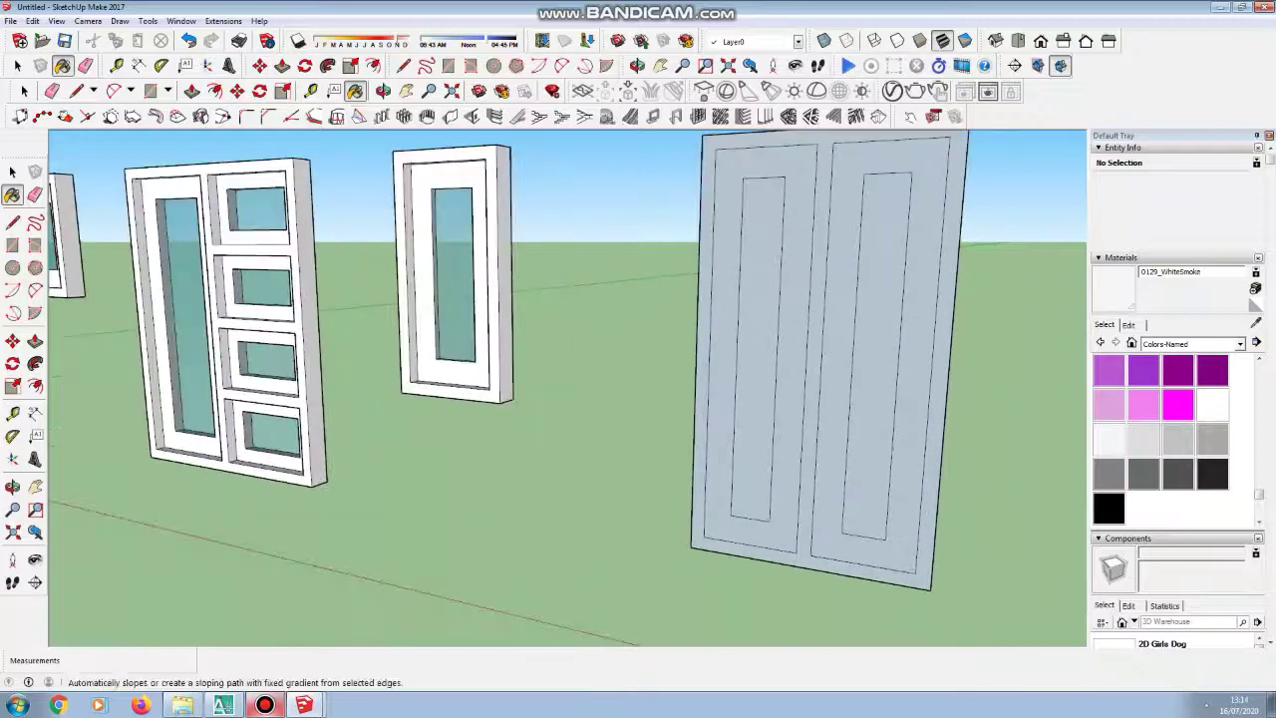
Step: Extrude the outer frame of the fifth, tall two-panel unit by 0,12 m with Push/Pull
left_click(282, 65)
scroll(748, 429, "down", 1)
scroll(755, 488, "down", 1)
scroll(812, 261, "up", 2)
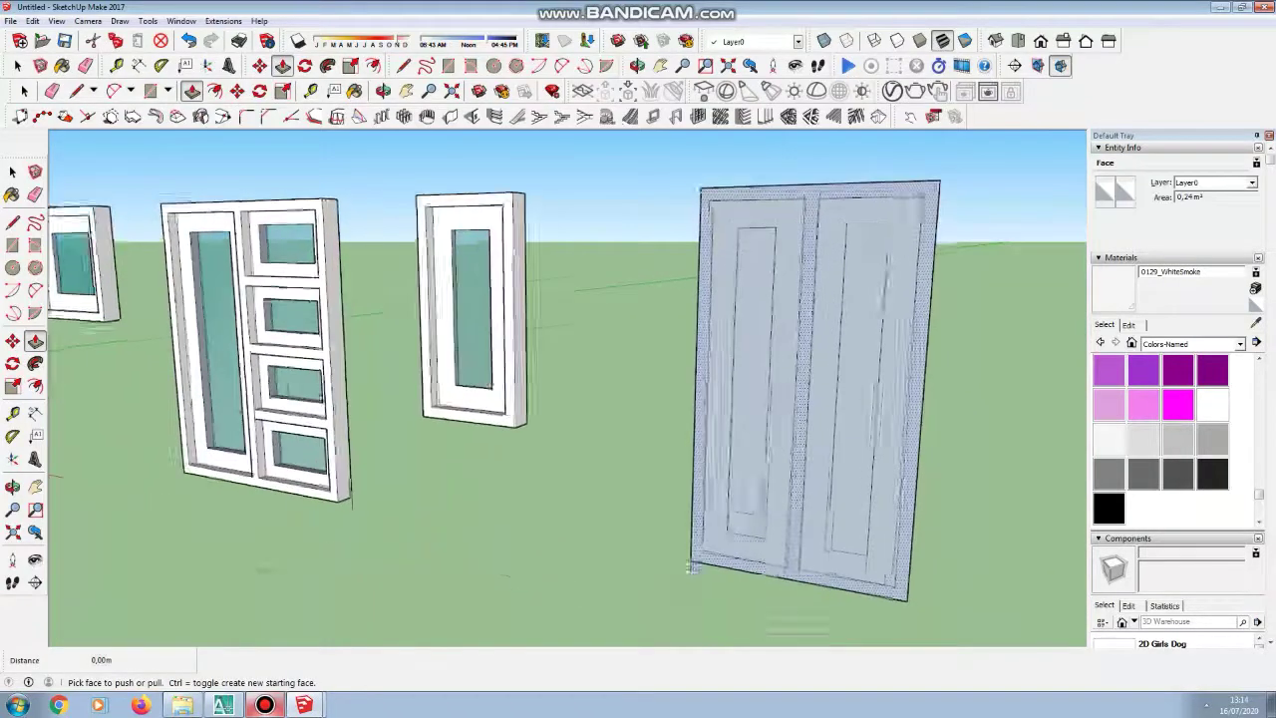
left_click(809, 274)
type("0,12")
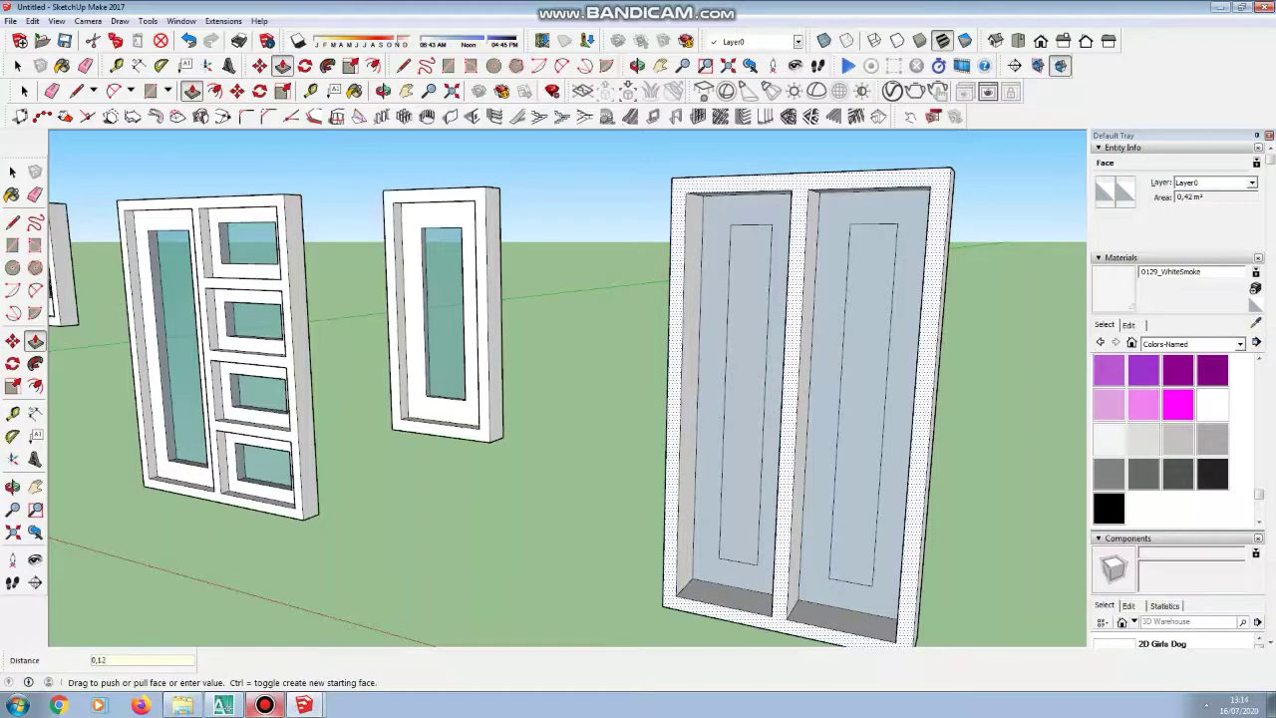
key("Return")
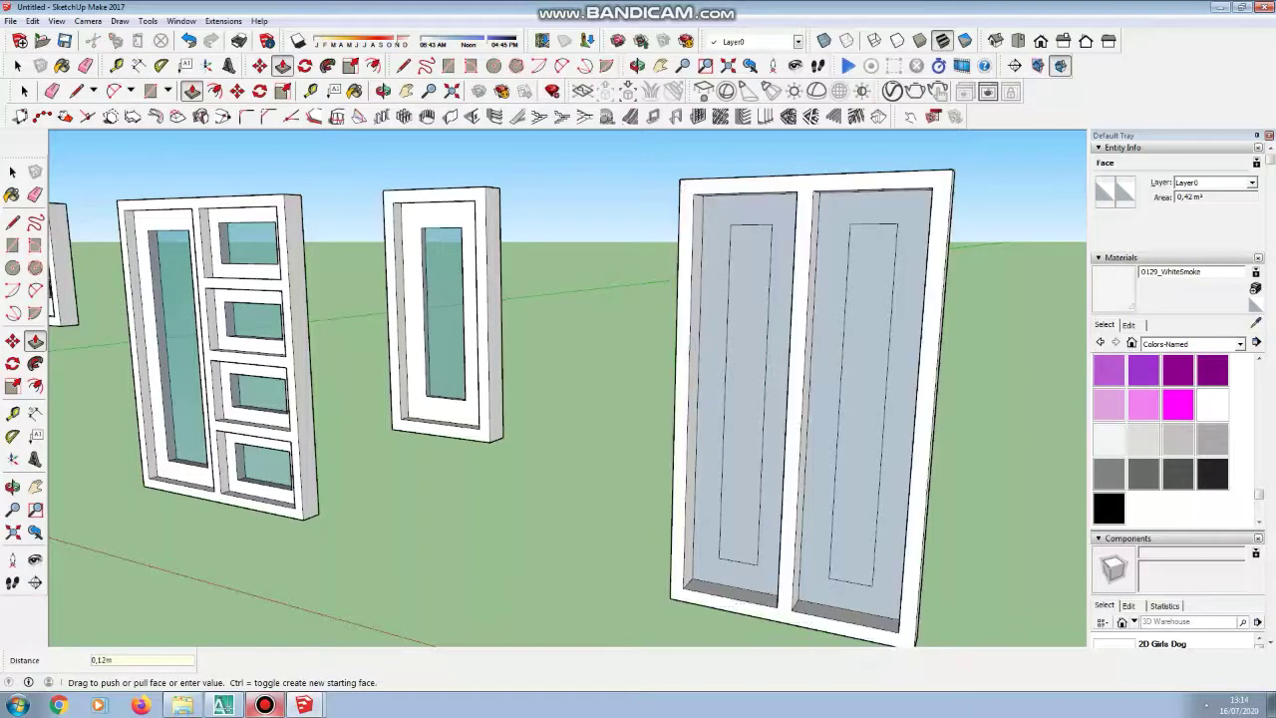
Step: Extrude both inner sash borders of the fifth unit by 0,06 m
scroll(777, 389, "up", 1)
scroll(775, 409, "up", 1)
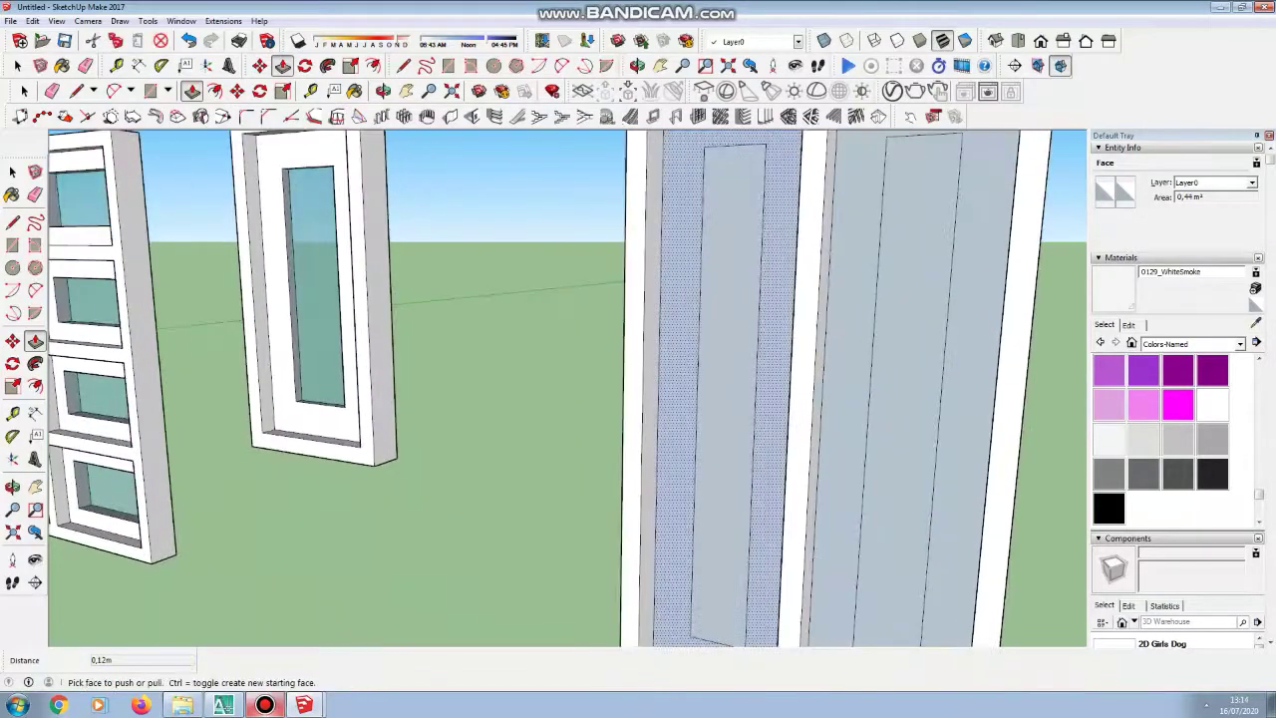
scroll(775, 409, "down", 1)
left_click(773, 409)
type("0.")
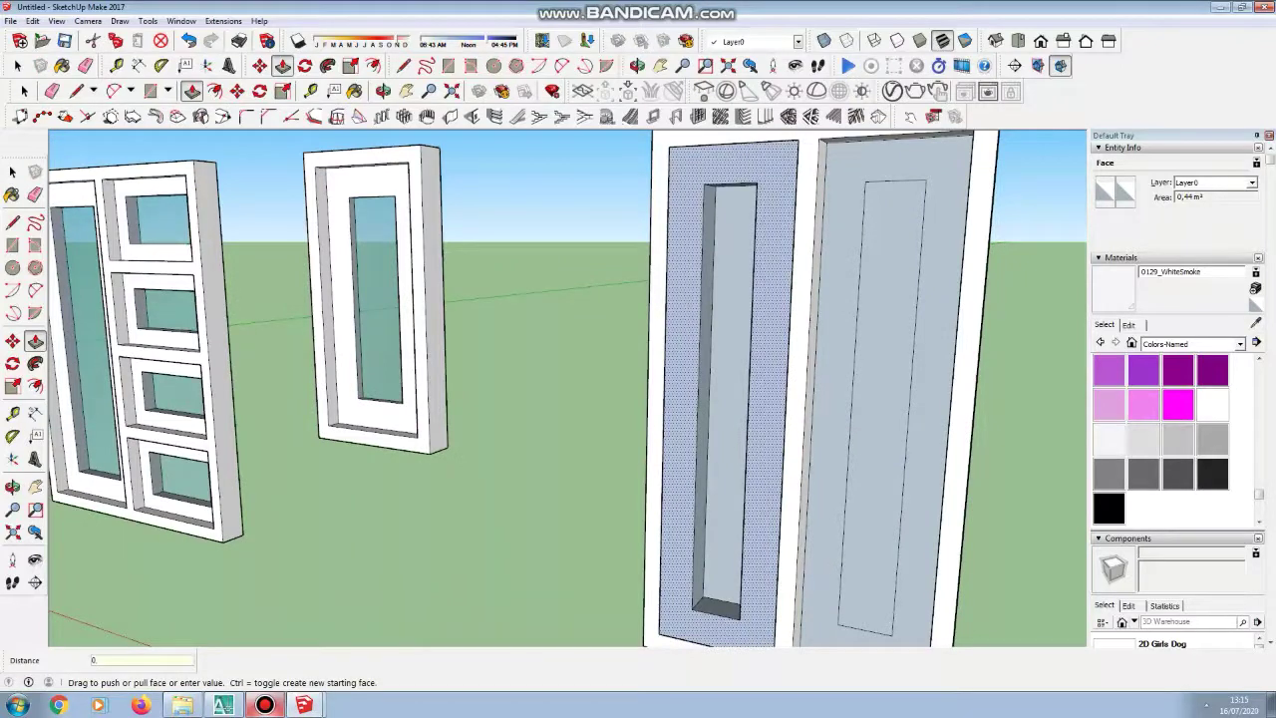
key("Return")
scroll(777, 391, "down", 3)
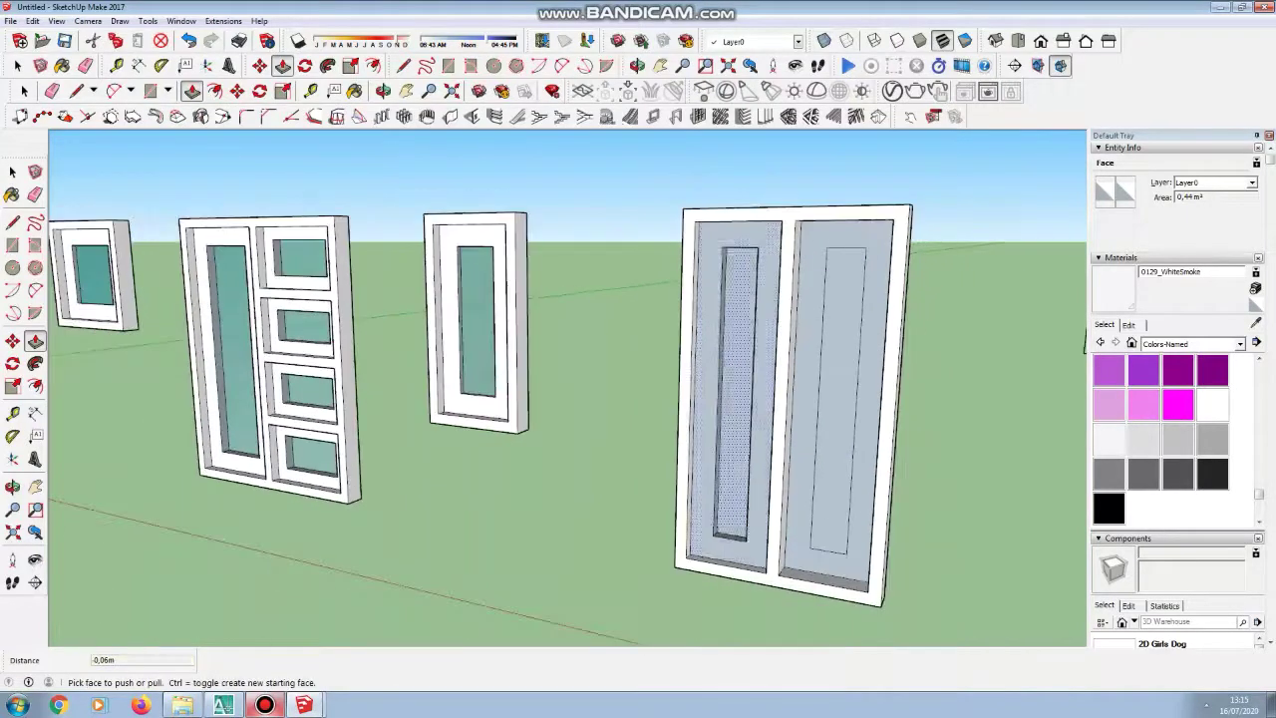
scroll(803, 387, "up", 2)
left_click(803, 387)
type("0,0")
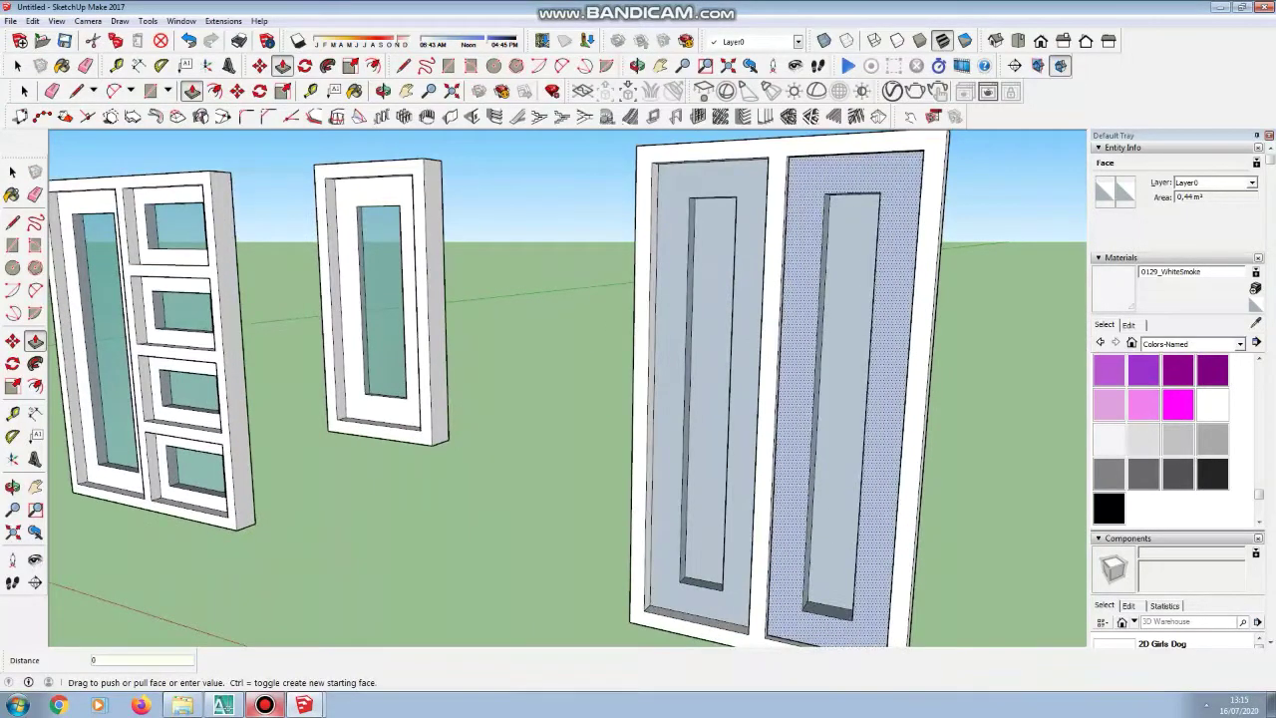
key("Return")
Step: Pull both recessed panes of the fifth unit forward by 0,03 m
scroll(703, 424, "up", 3)
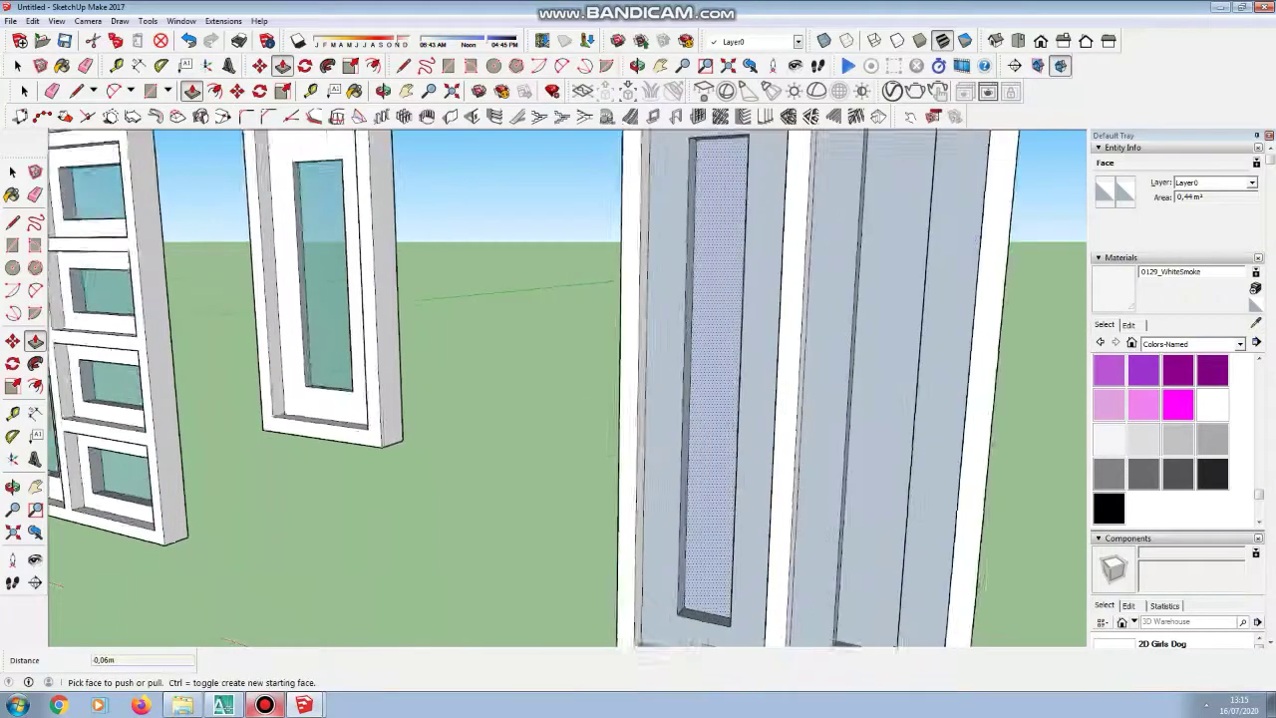
left_click(703, 424)
type("0,0")
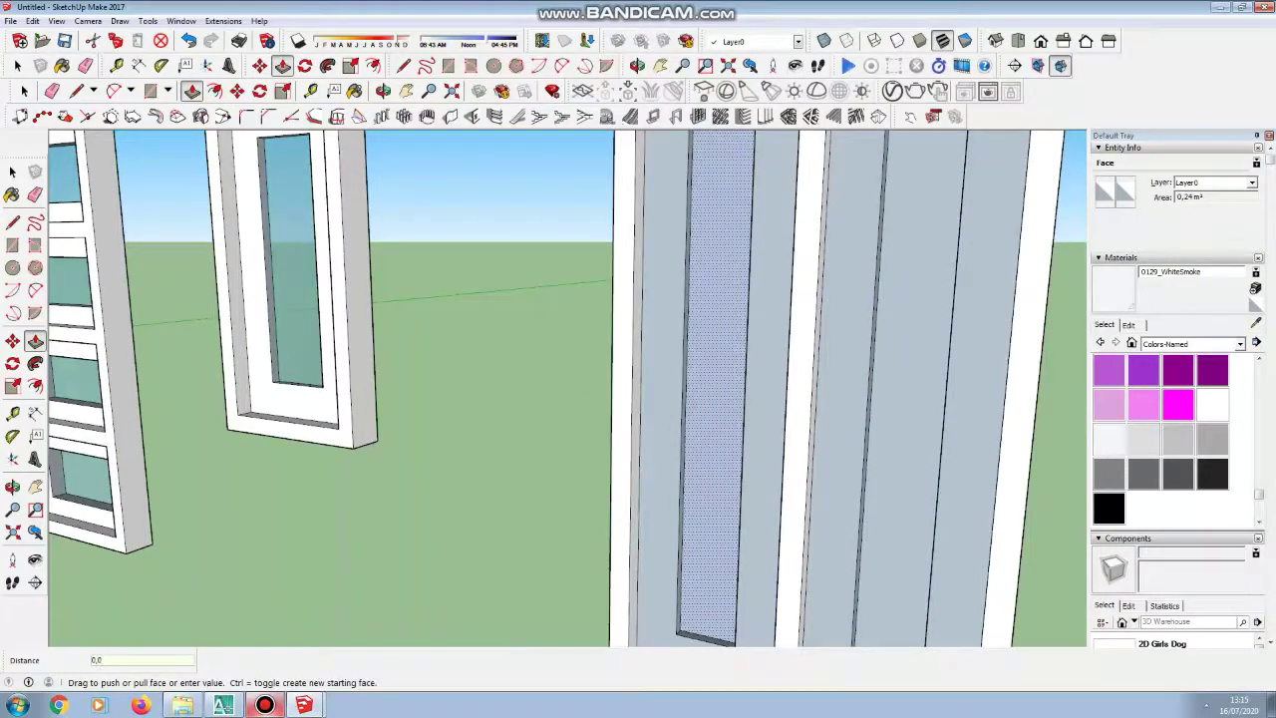
key("Return")
scroll(888, 421, "down", 3)
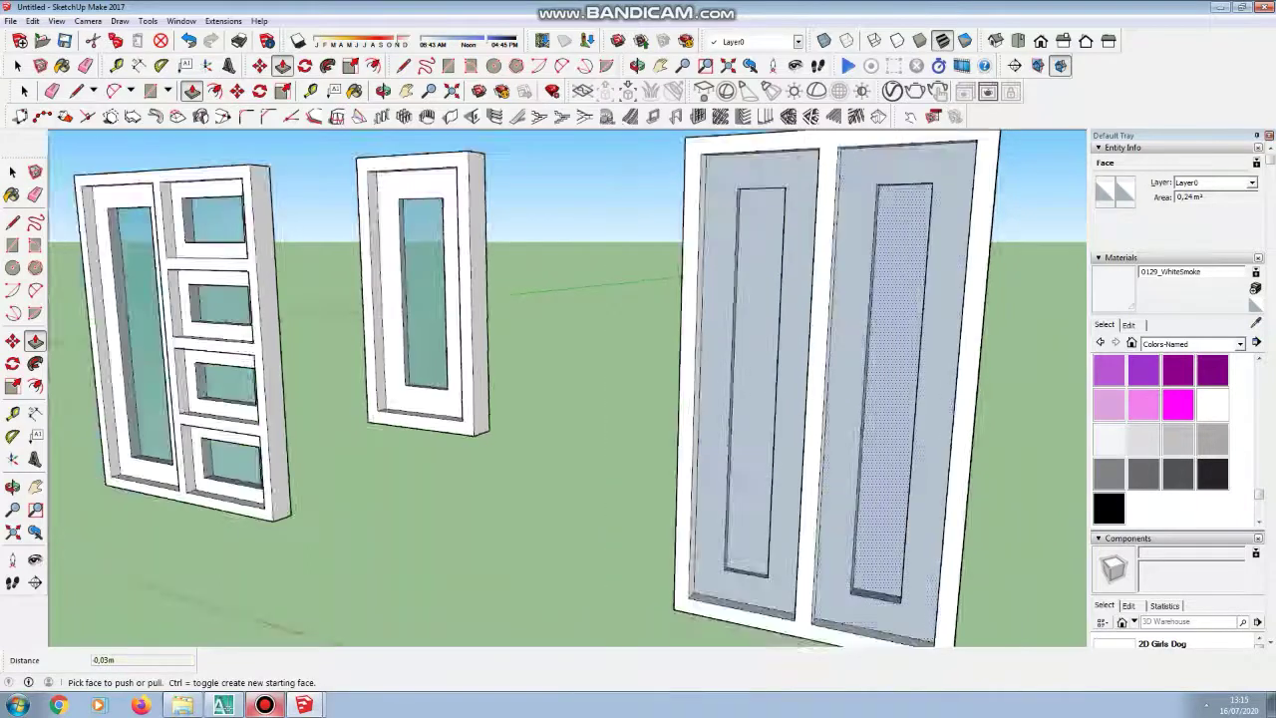
scroll(894, 421, "up", 3)
left_click(894, 421)
type("0")
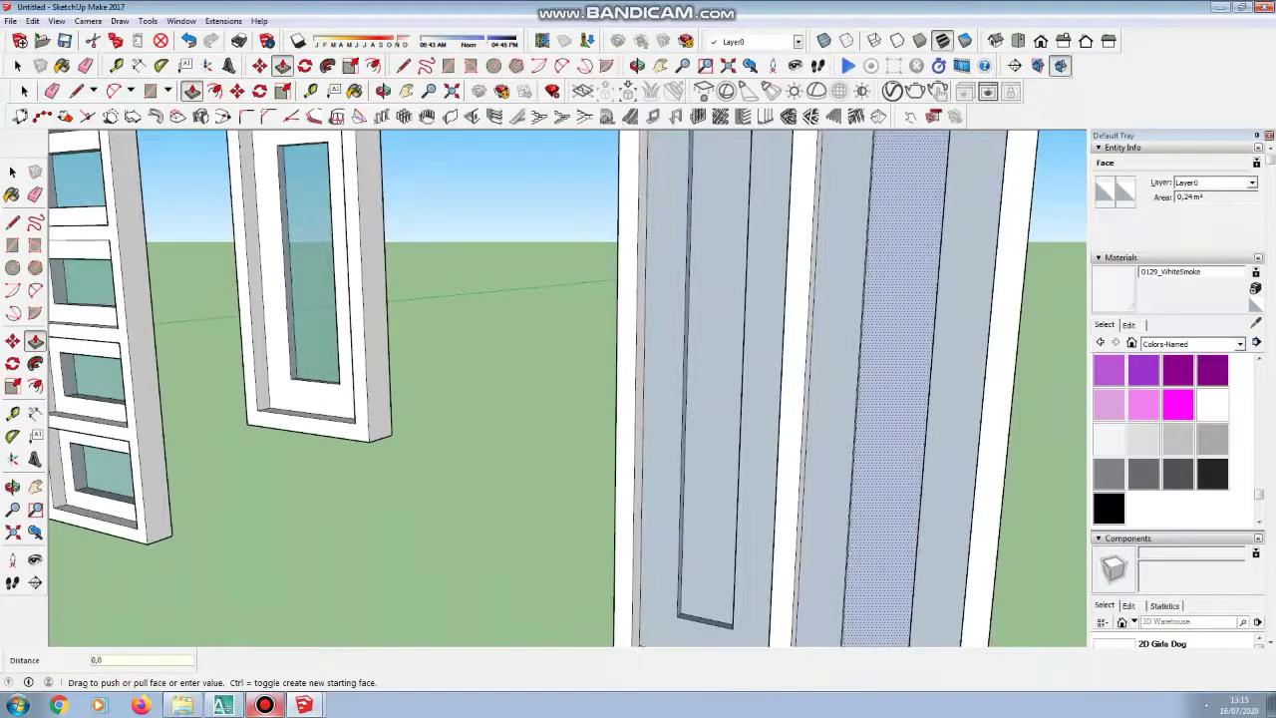
key("Return")
Step: Paint both sash borders of the fifth unit with 0129_WhiteSmoke
scroll(807, 398, "down", 2)
key("b")
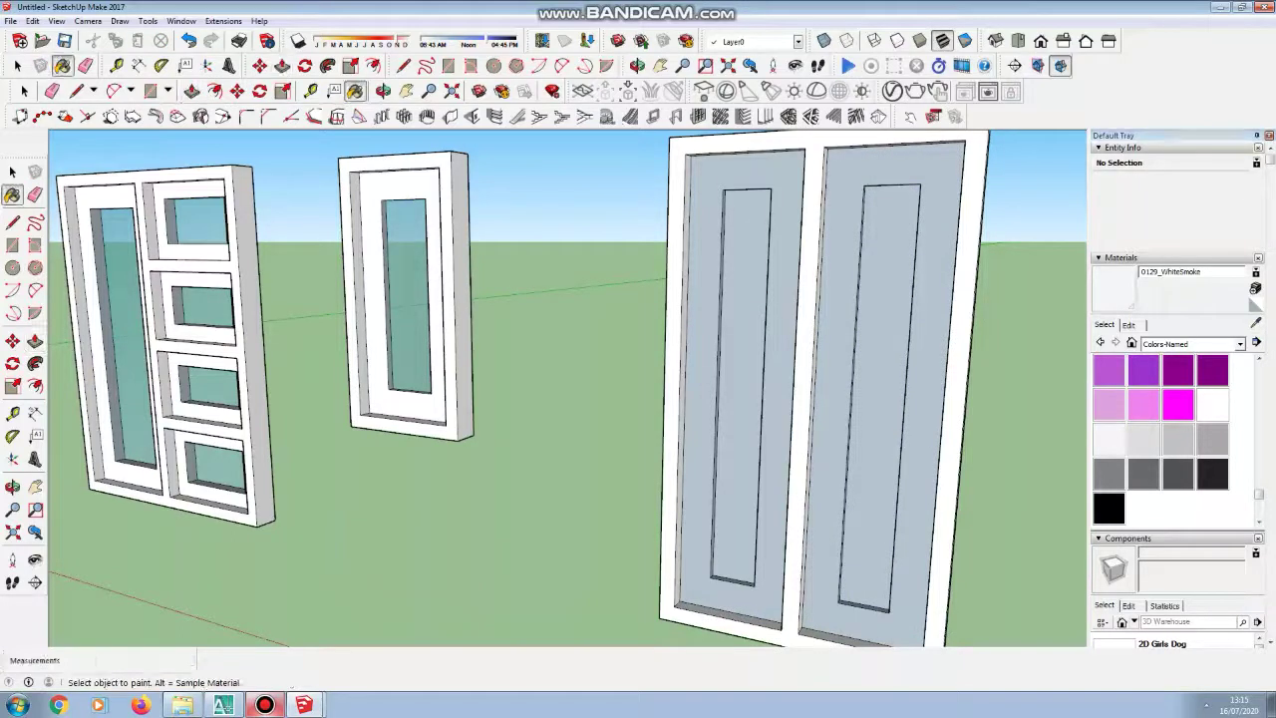
left_click(698, 399)
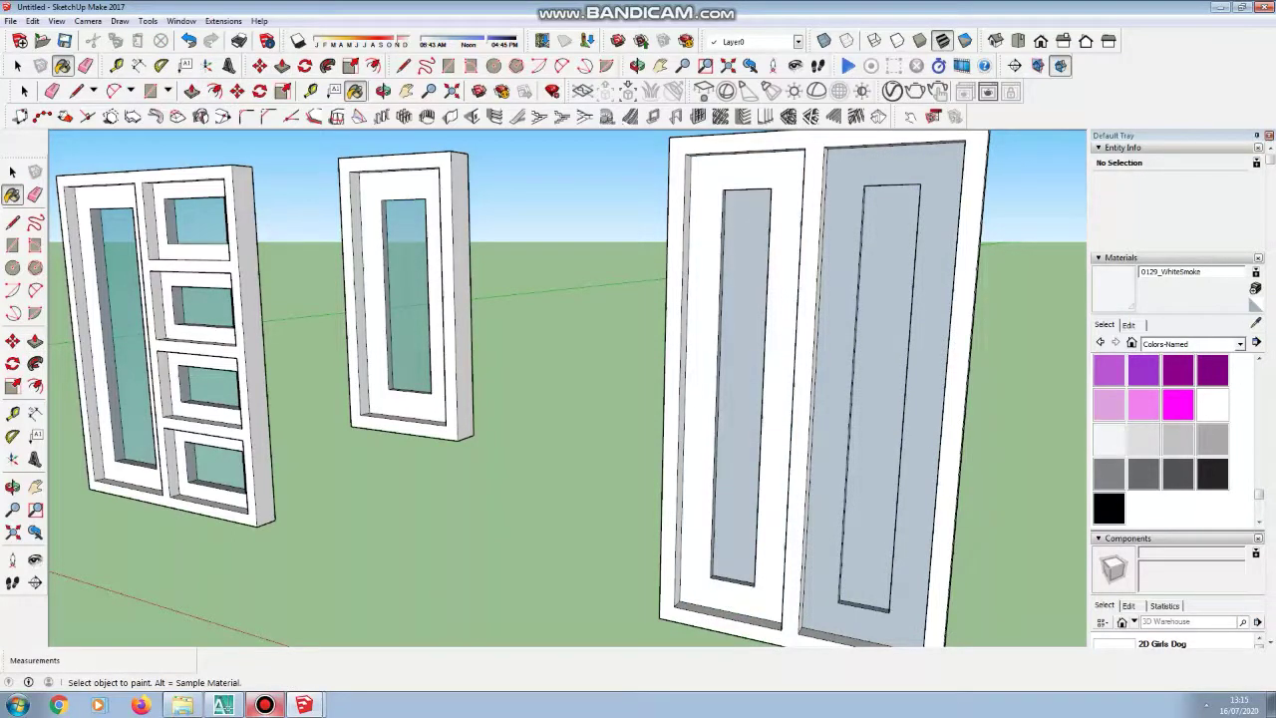
left_click(846, 398)
Step: Paint both panes of the fifth unit with Water Pool Light from the Water materials
left_click(1192, 343)
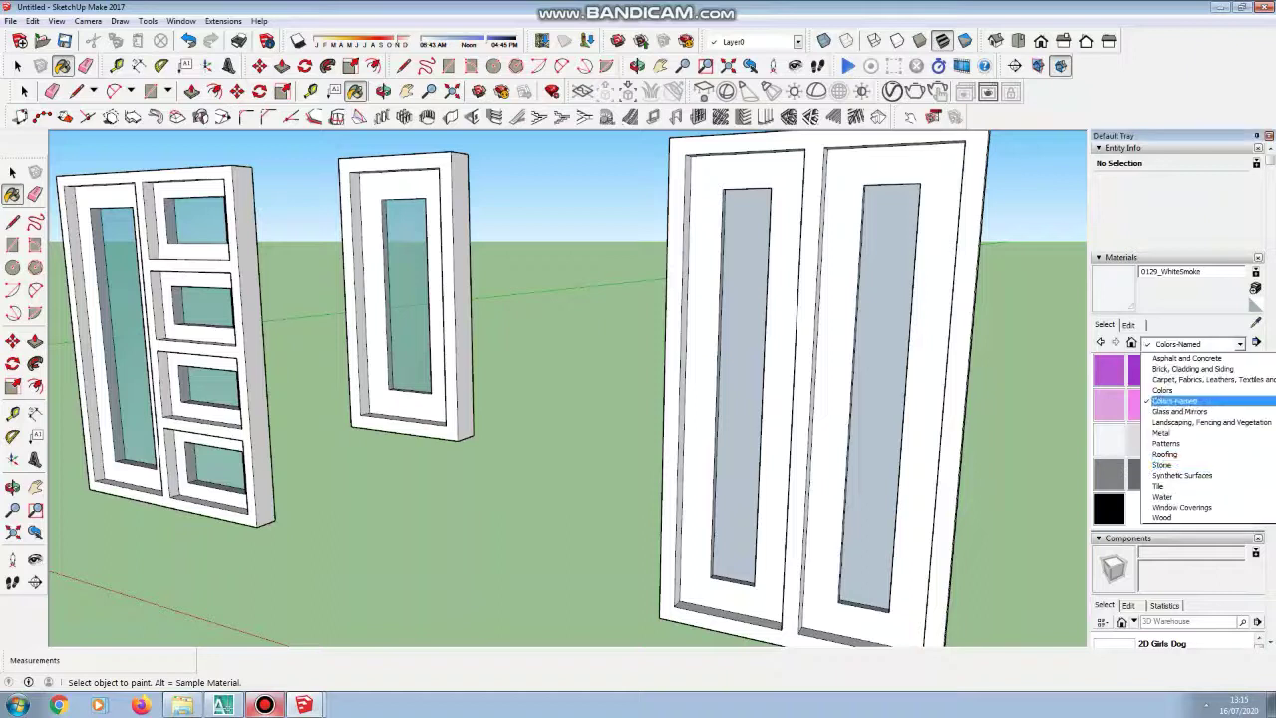
left_click(1166, 492)
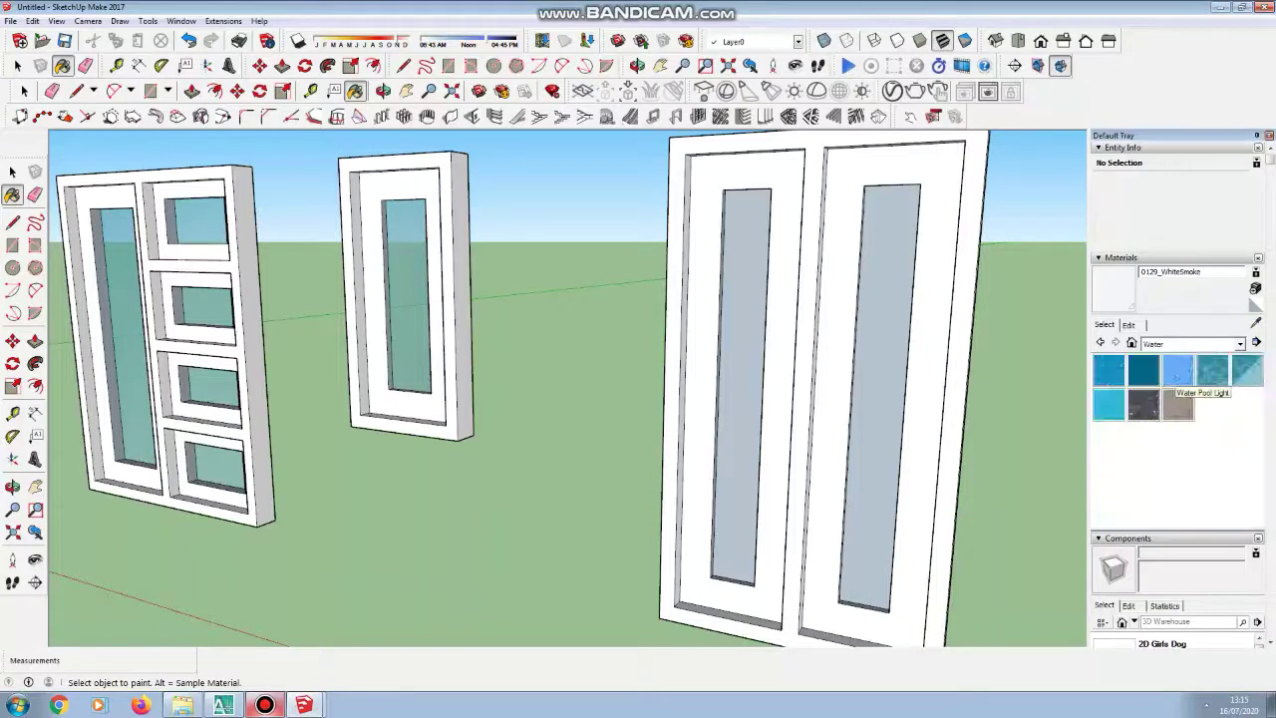
left_click(1246, 370)
left_click(741, 388)
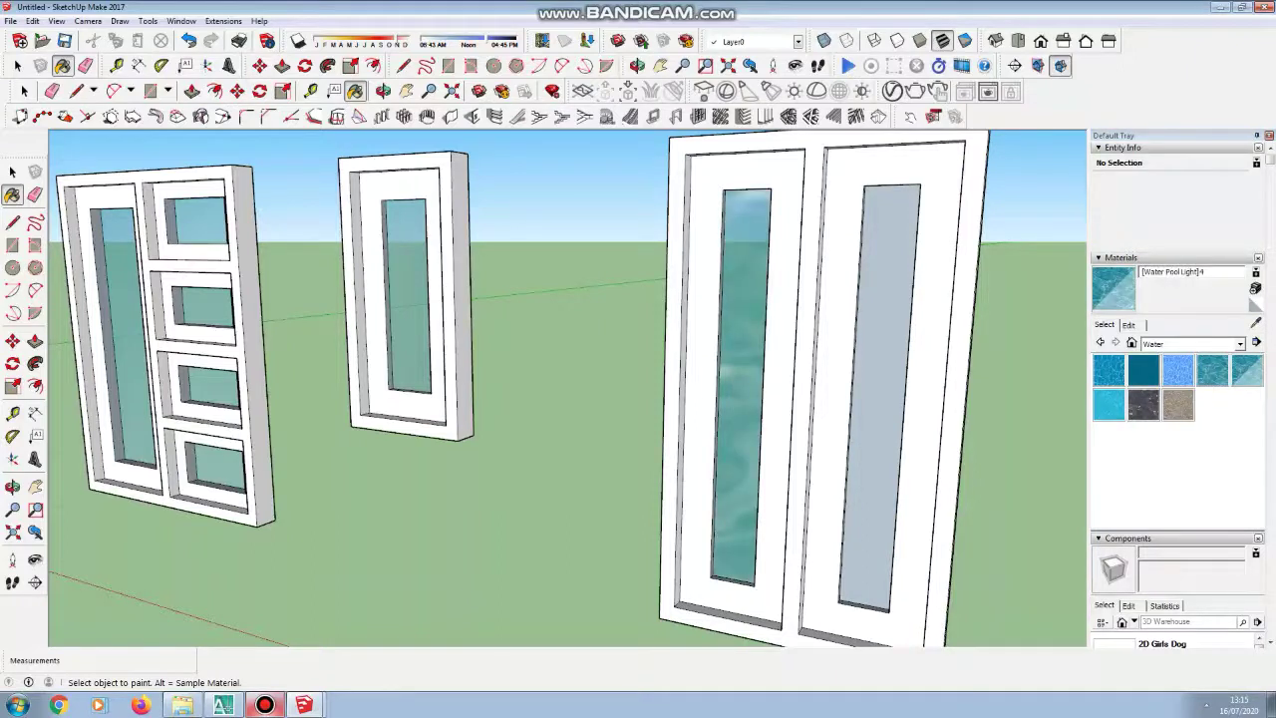
left_click(879, 393)
Step: Set the texture width of the fifth unit's pane material to 200 m
left_click(1128, 325)
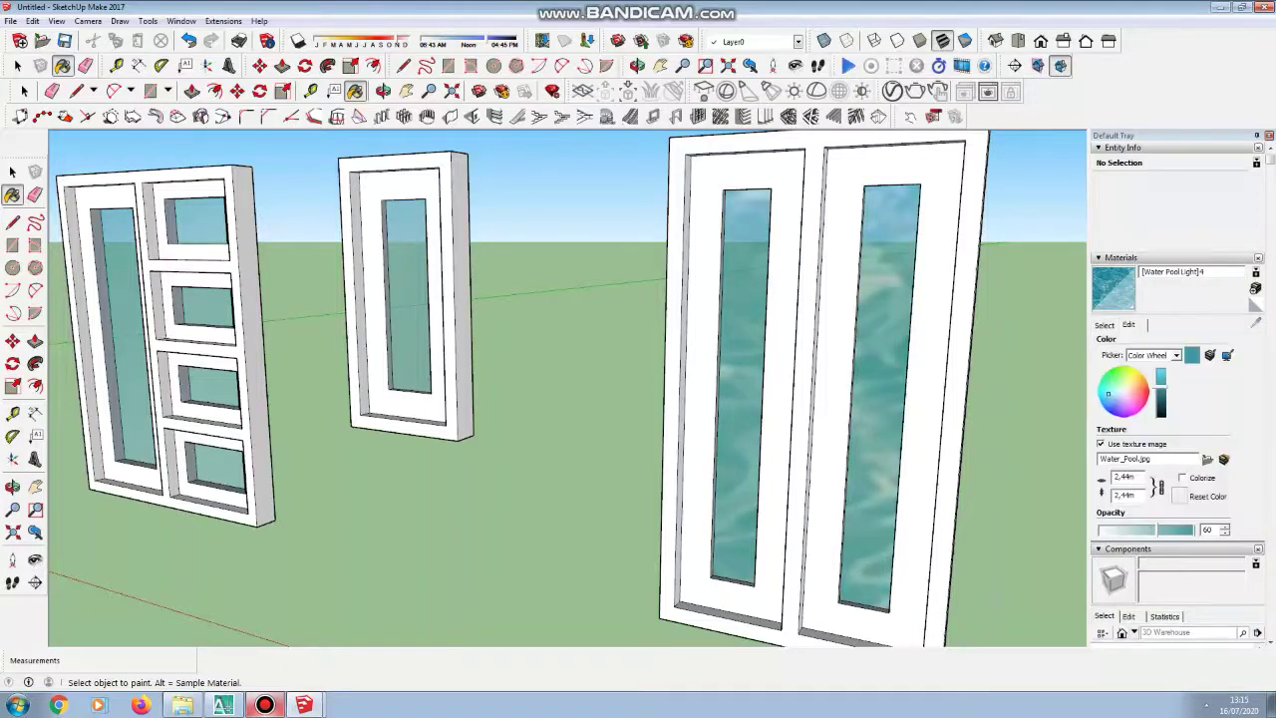
left_click_drag(1136, 478, 1112, 478)
type("2")
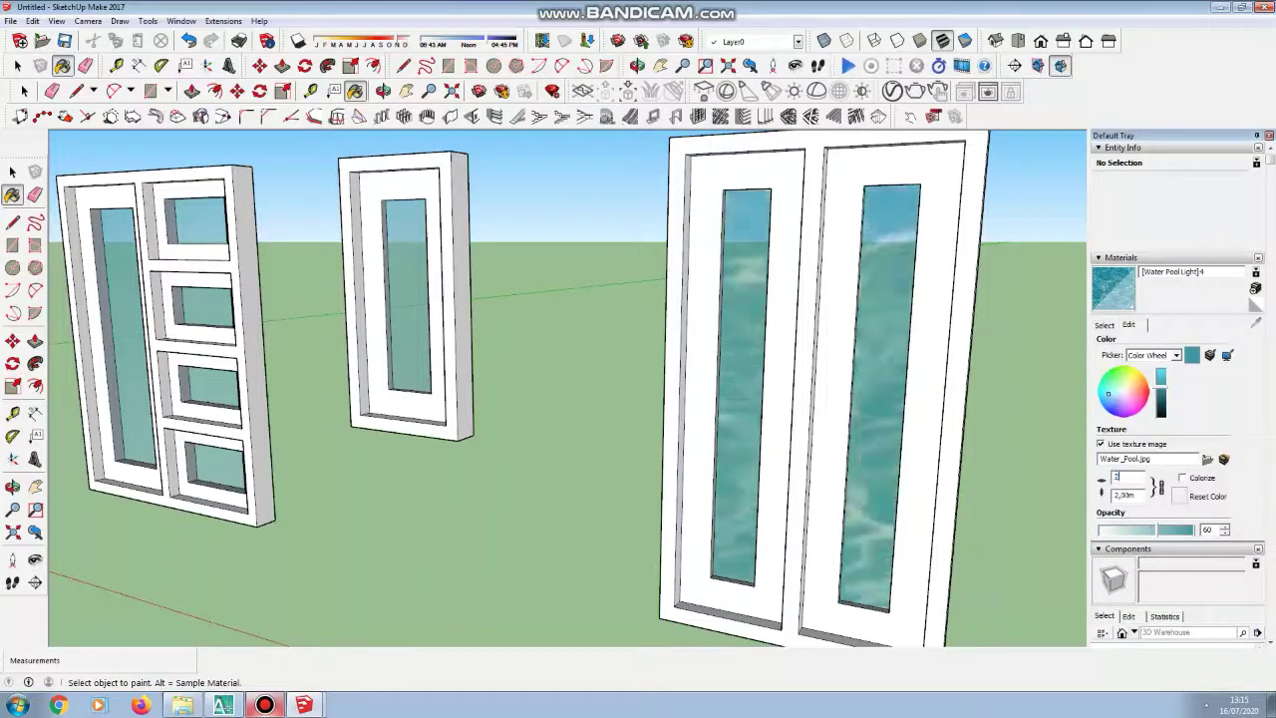
type("00")
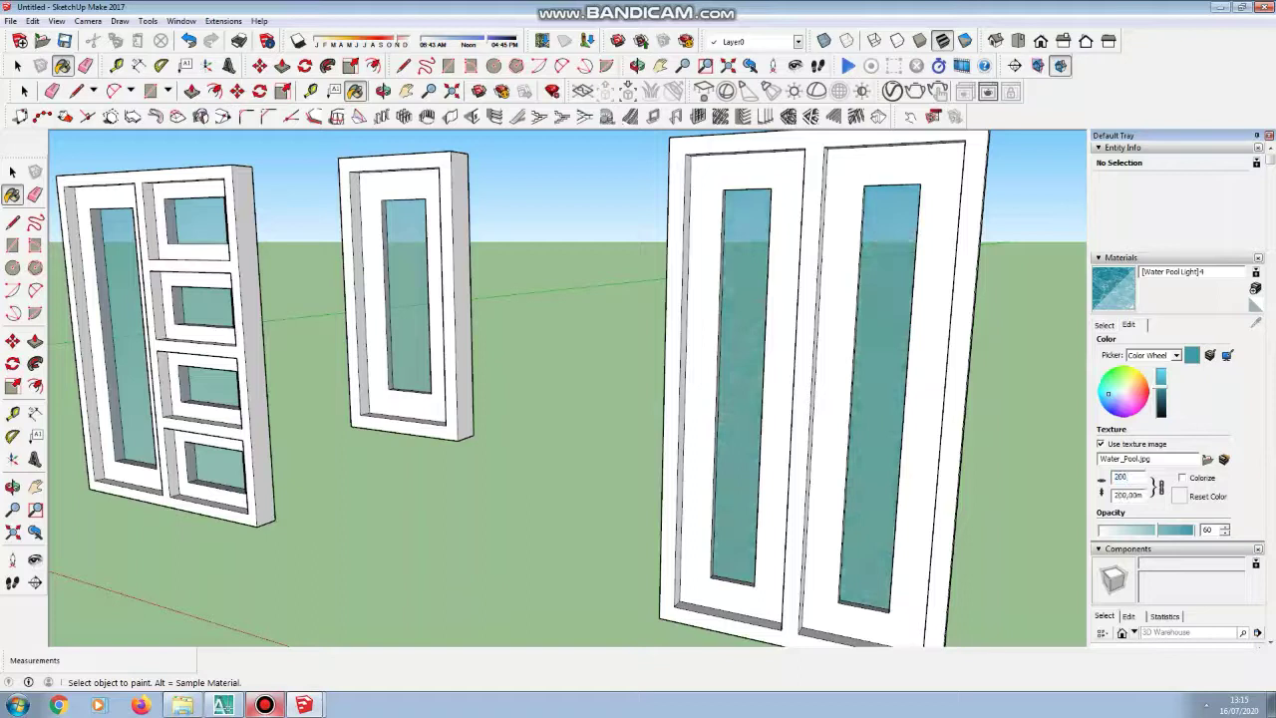
Step: Extrude the outer frame of the sixth, wide two-panel unit by 0,12 m
scroll(1116, 478, "down", 2)
left_click_drag(1270, 227, 1270, 319)
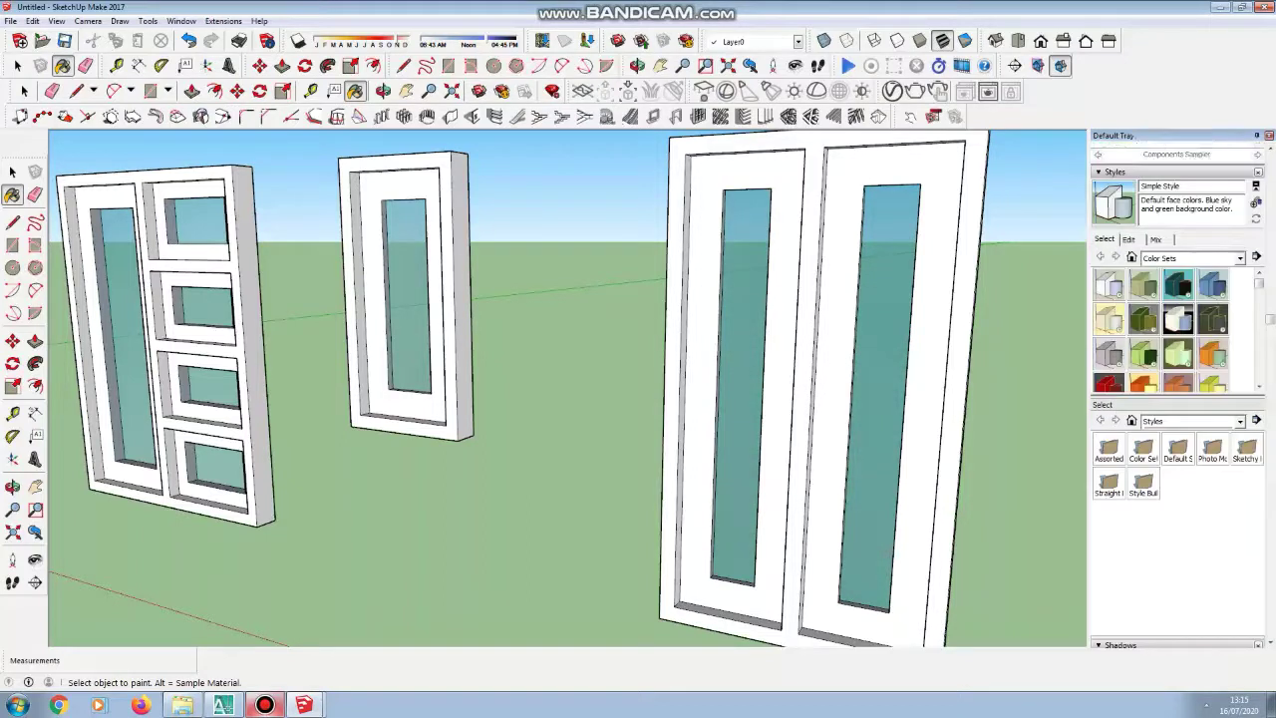
scroll(698, 344, "down", 2)
scroll(598, 299, "down", 3)
scroll(847, 299, "up", 5)
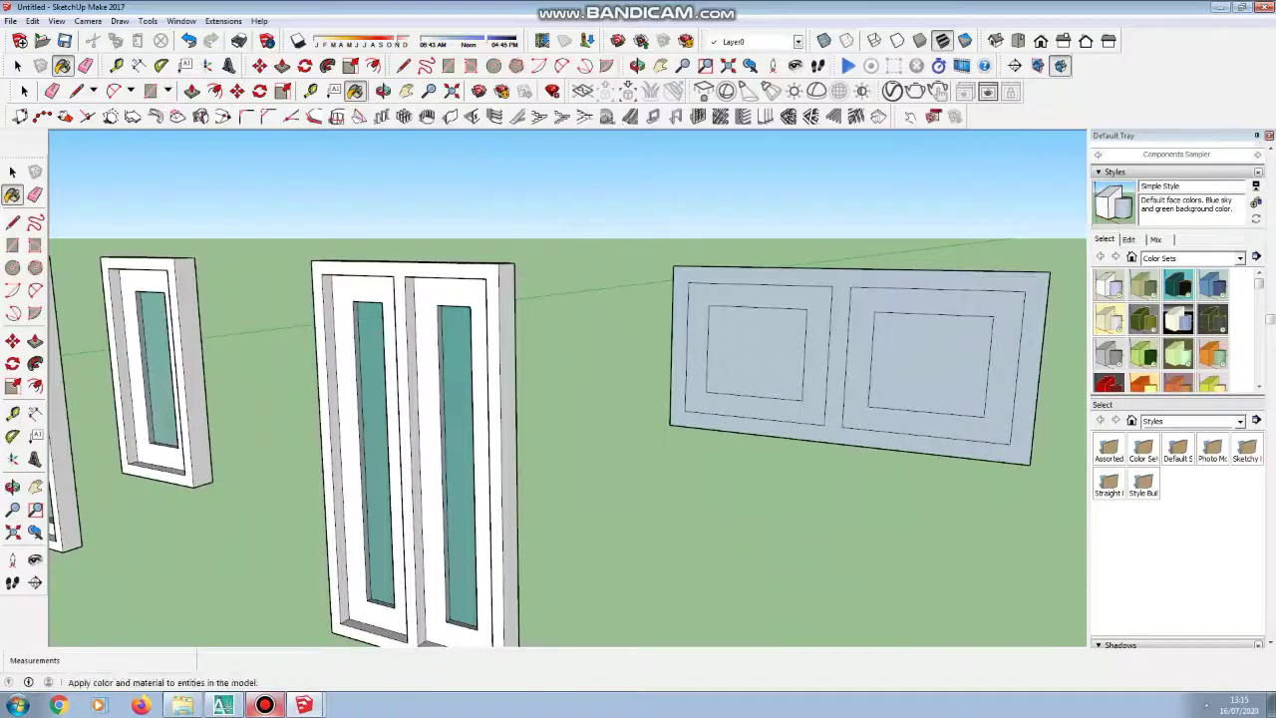
left_click(283, 66)
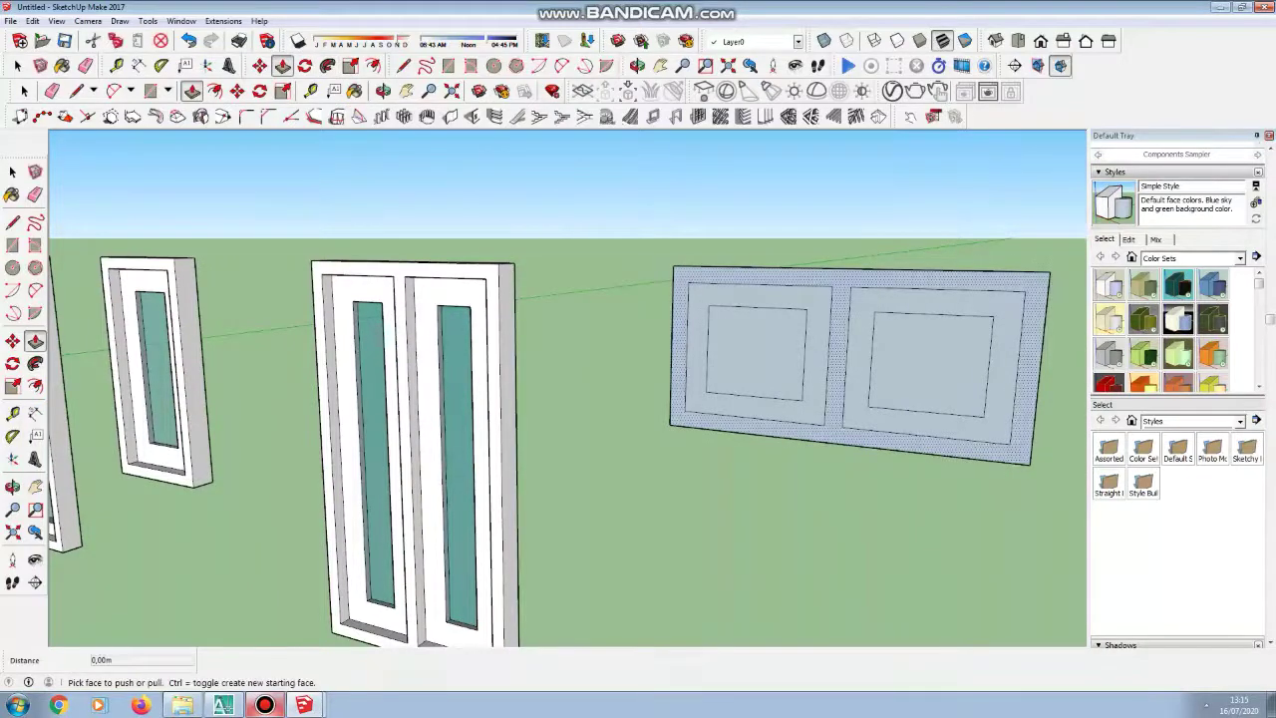
left_click(837, 363)
type("0")
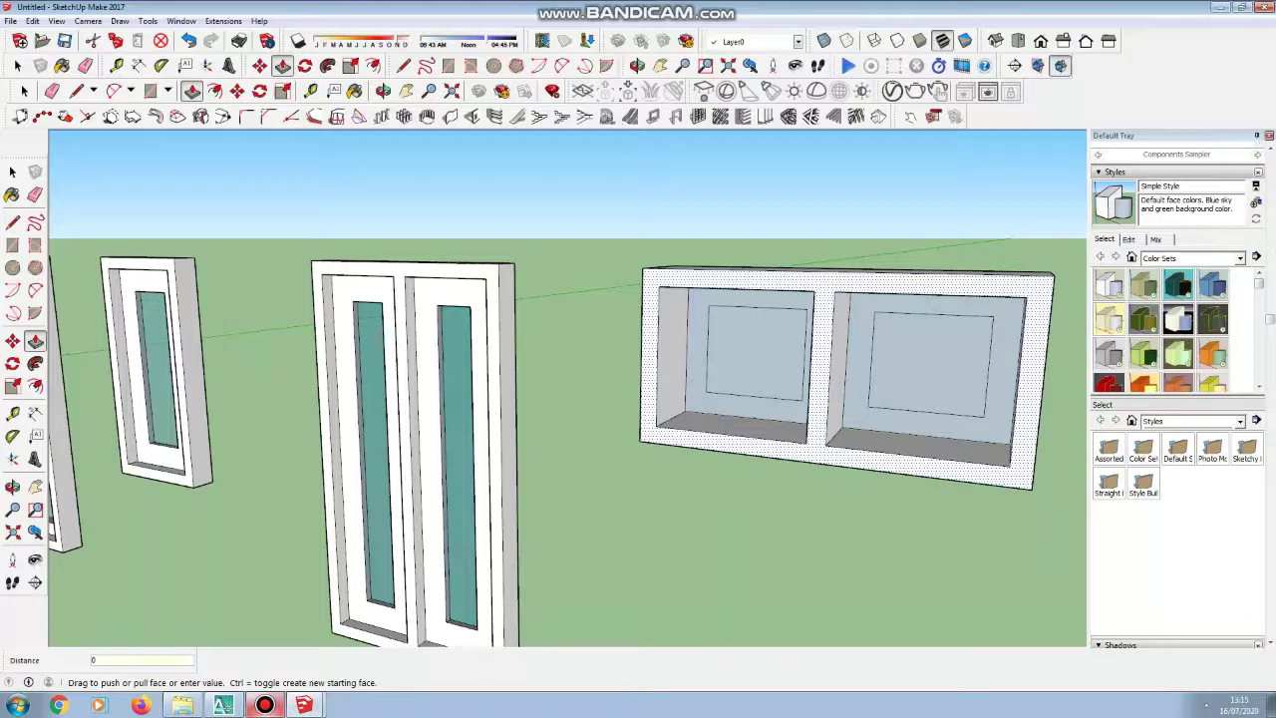
type(",12")
key("Return")
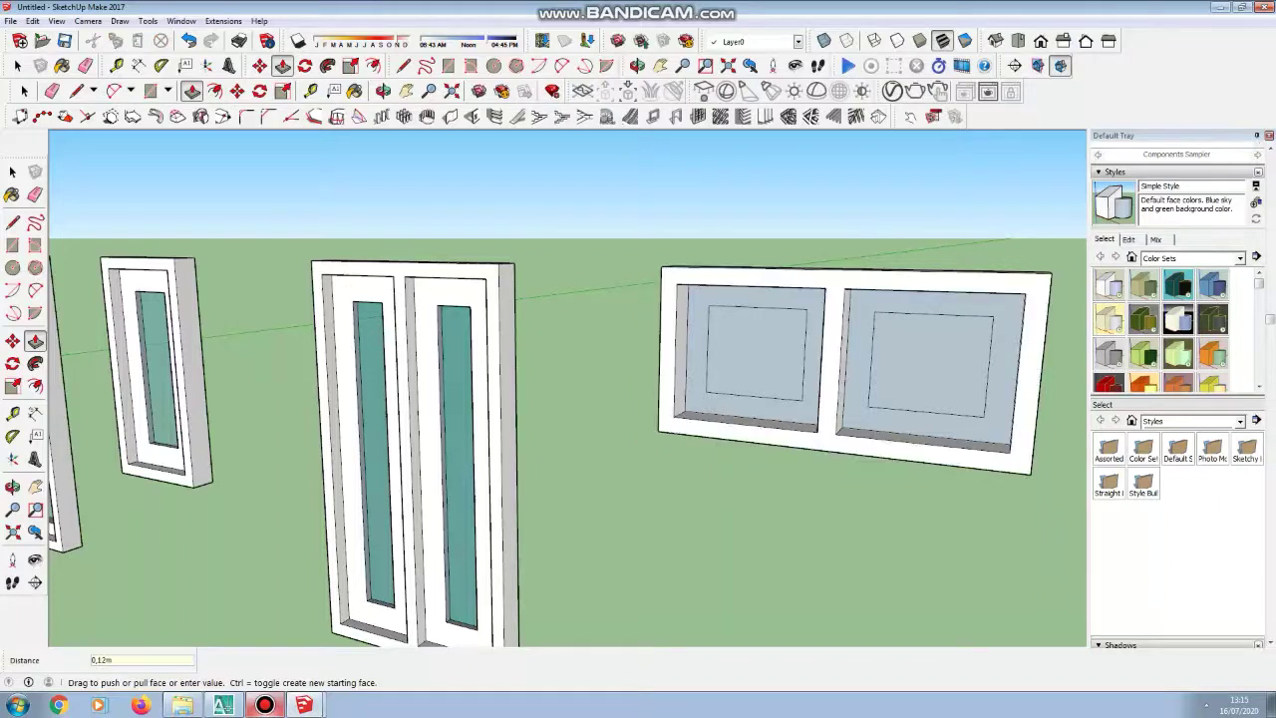
Step: Extrude both inner sash borders of the sixth unit by 0,06 m
scroll(817, 401, "up", 3)
left_click(811, 401)
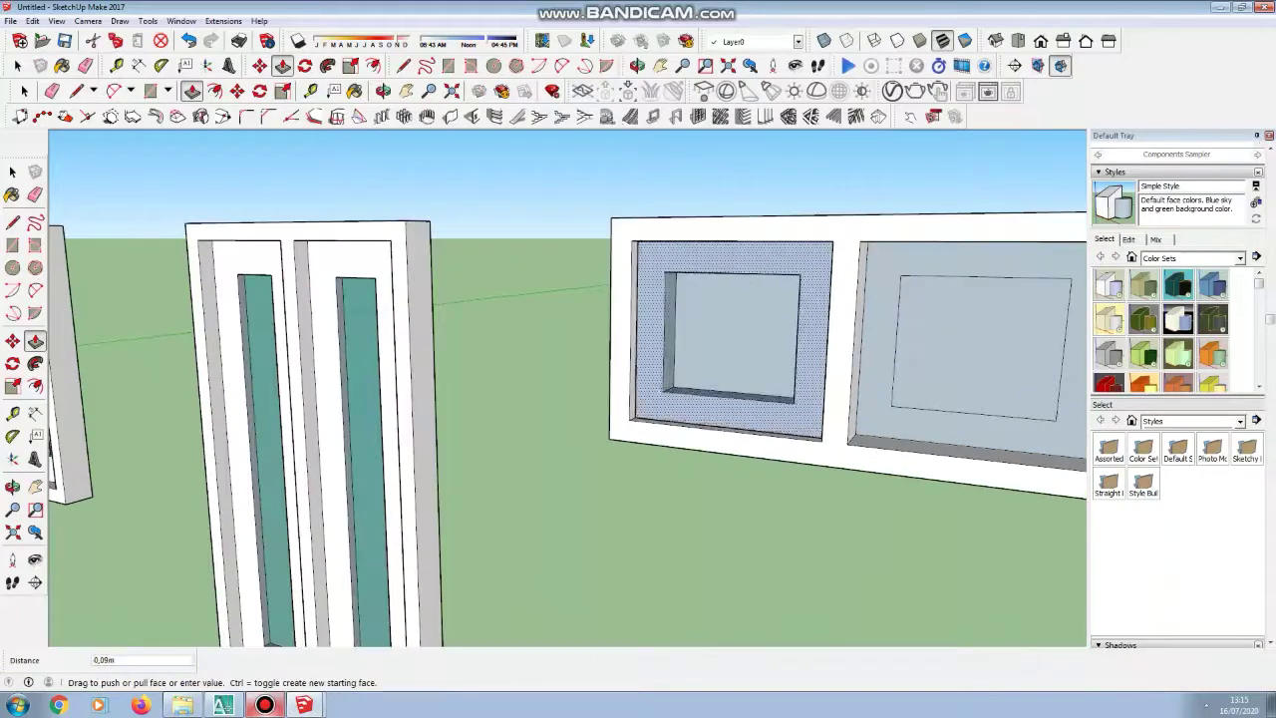
type("0,06")
key("Return")
scroll(739, 413, "down", 2)
scroll(847, 389, "up", 2)
left_click(803, 400)
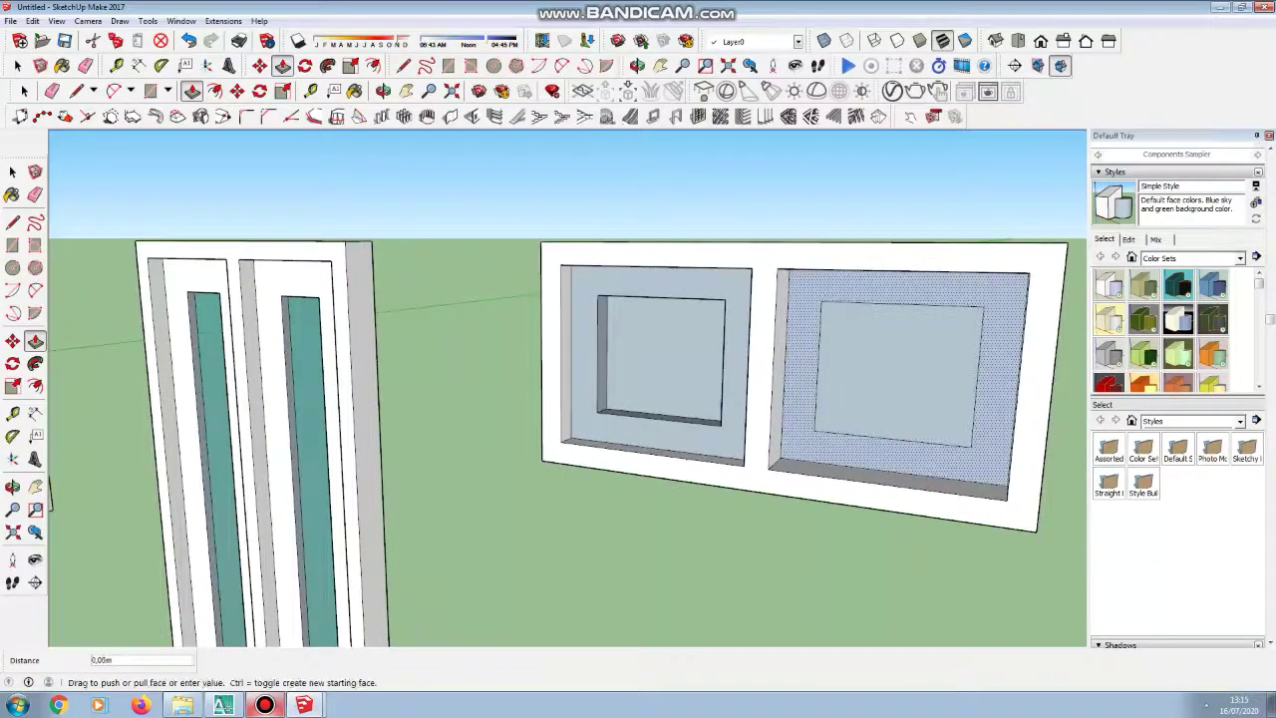
type("0,0")
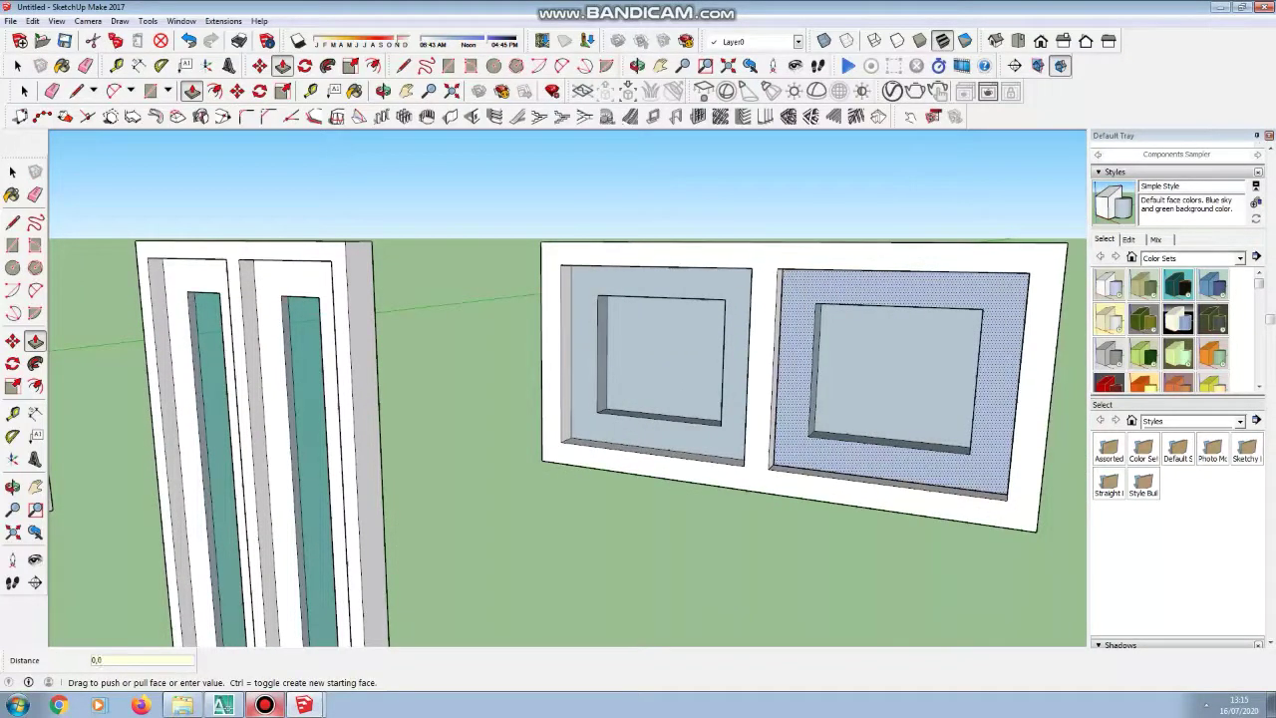
key("Return")
Step: Pull both recessed panes of the sixth unit forward by 0,03 m
scroll(678, 364, "up", 4)
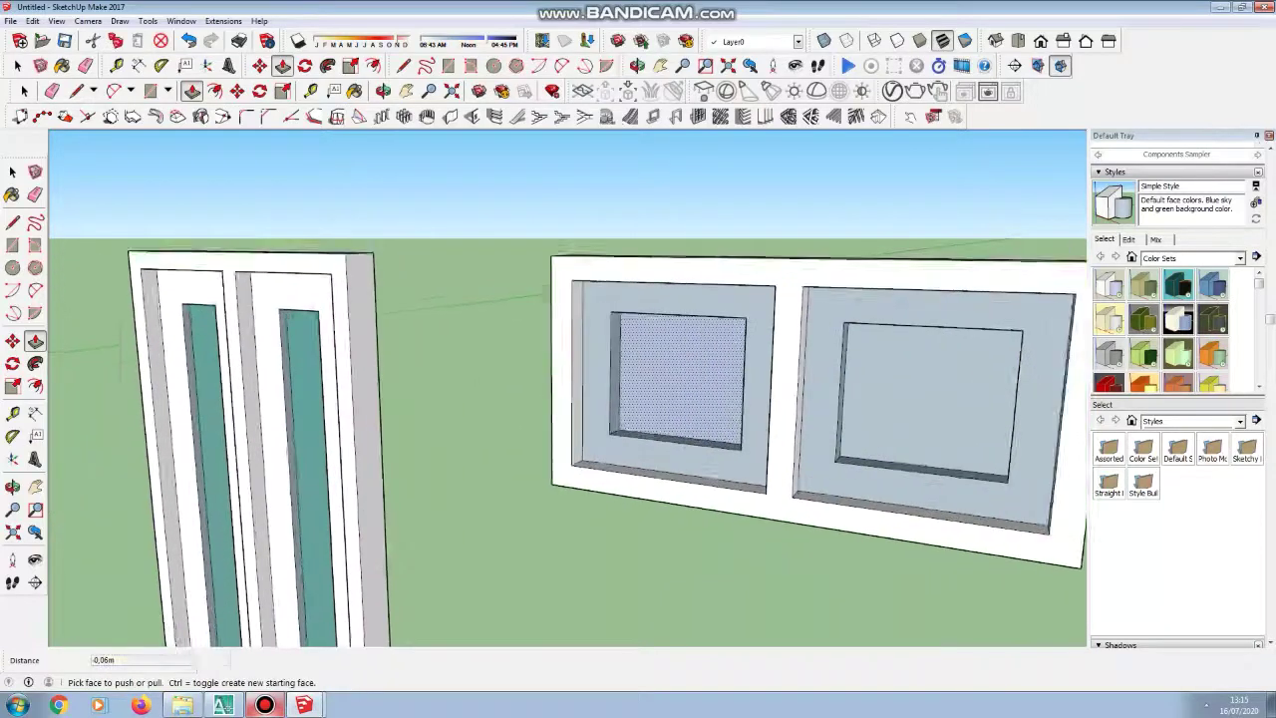
left_click(678, 366)
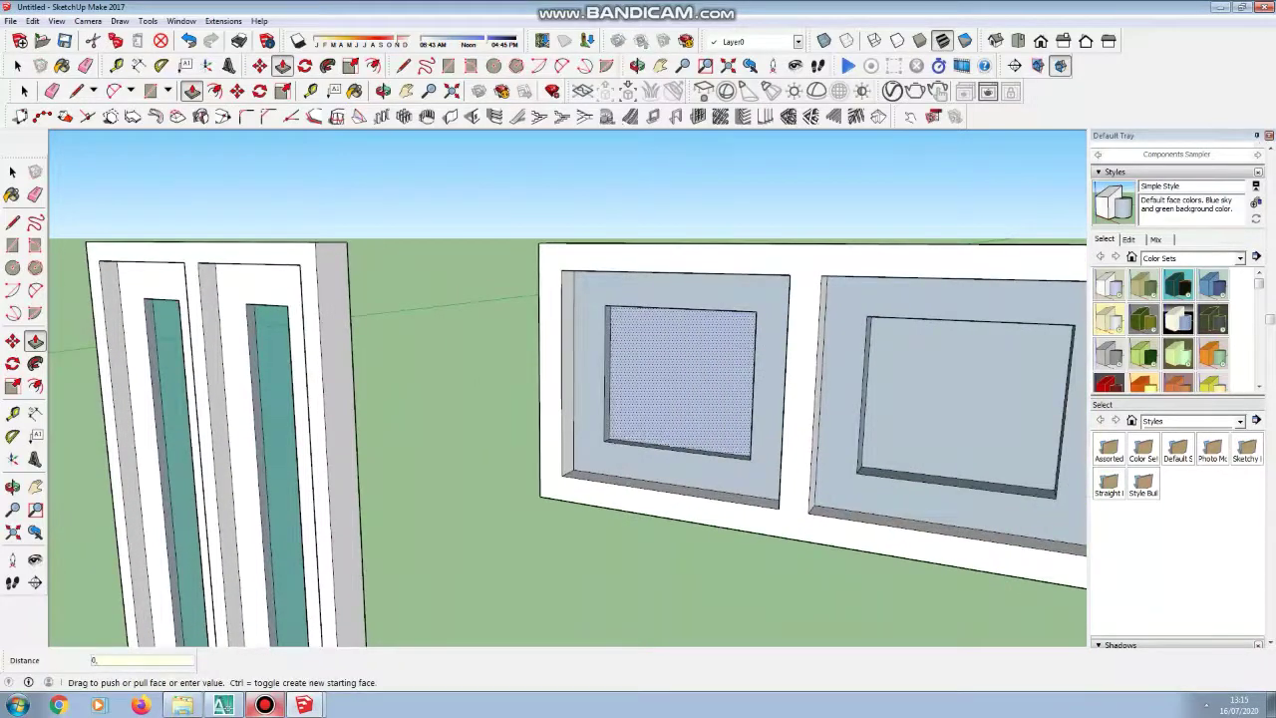
key("Return")
scroll(676, 387, "down", 2)
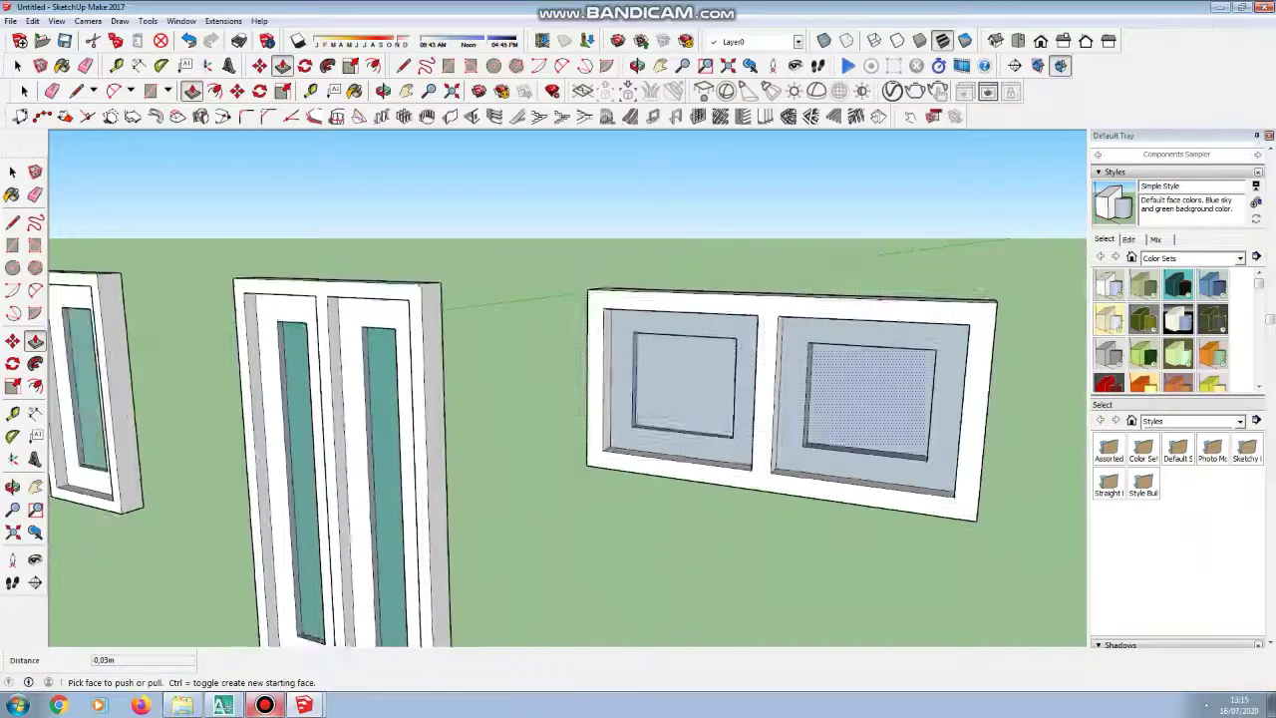
scroll(843, 393, "up", 2)
left_click(843, 392)
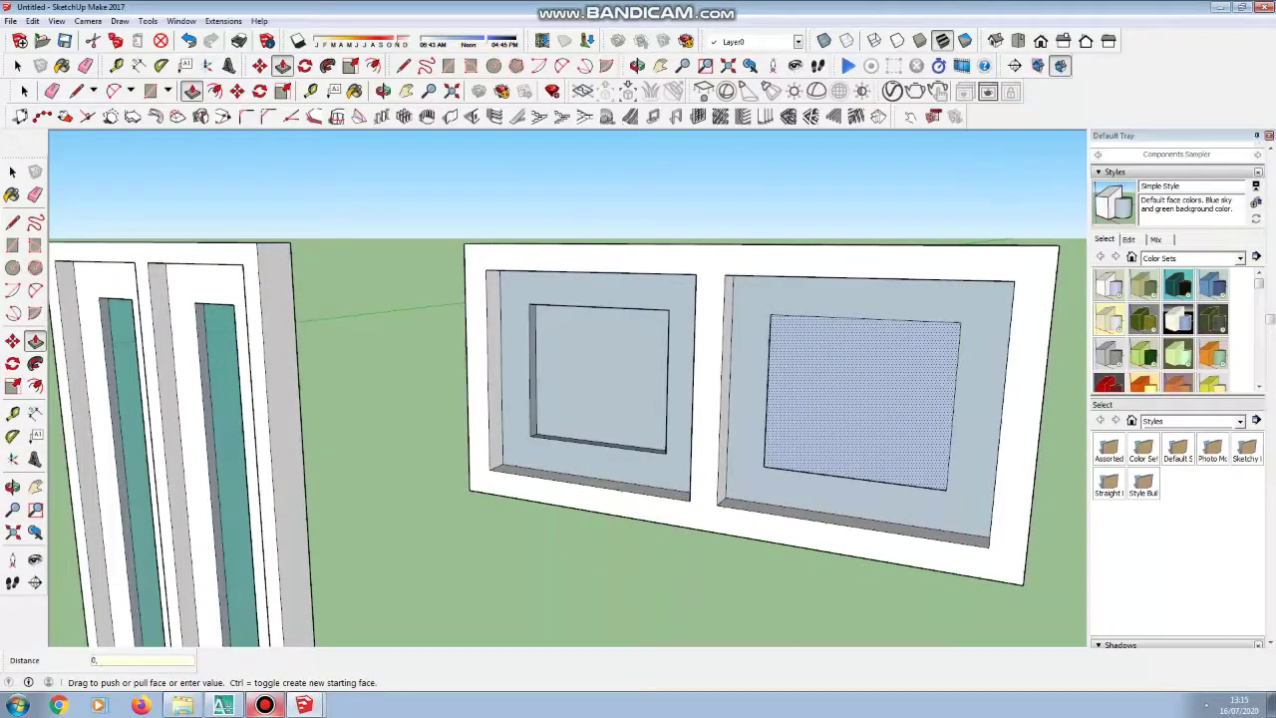
key("Return")
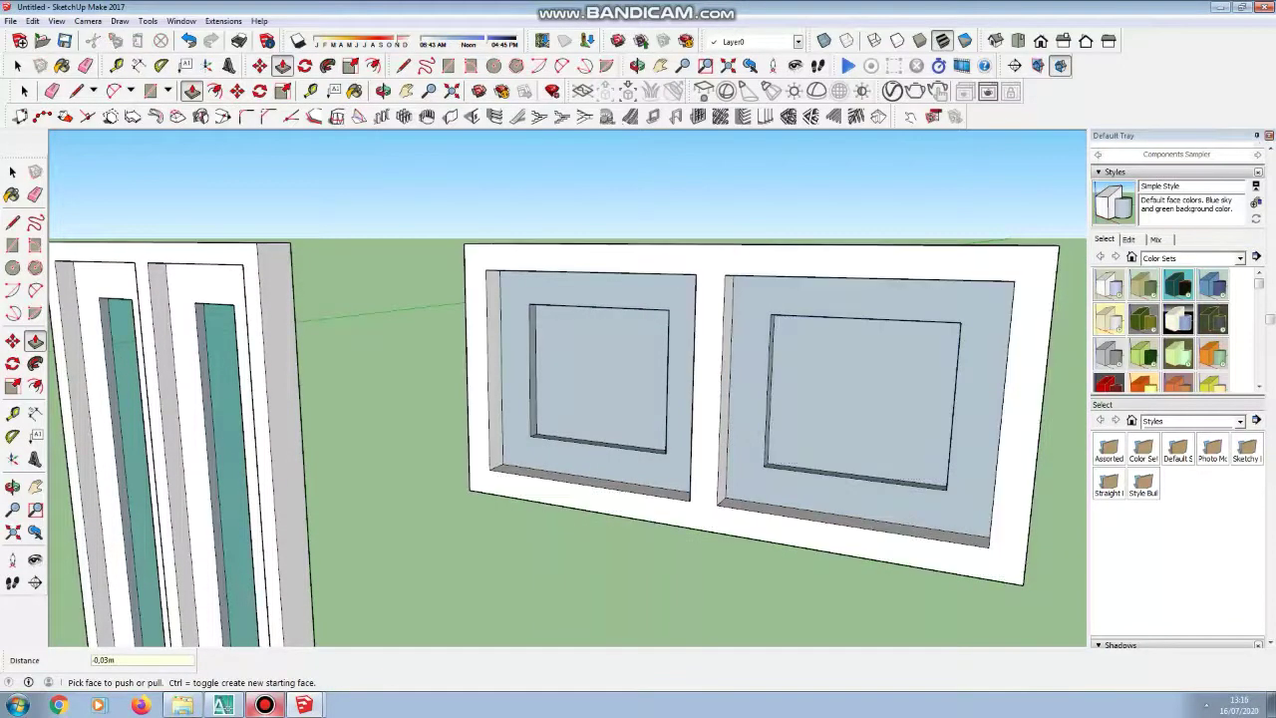
Step: Paint both panes of the sixth unit with the edited Water Pool Light material
left_click_drag(1269, 319, 1270, 181)
left_click(1114, 209)
left_click(863, 399)
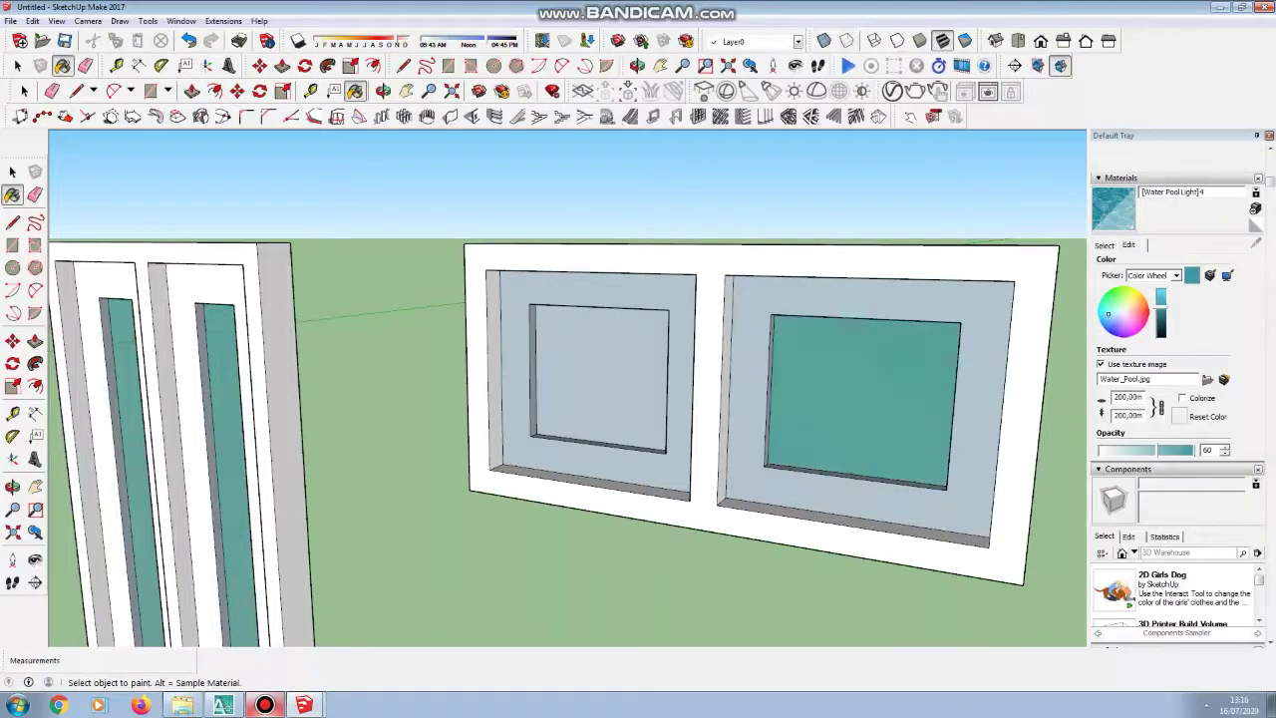
left_click(598, 383)
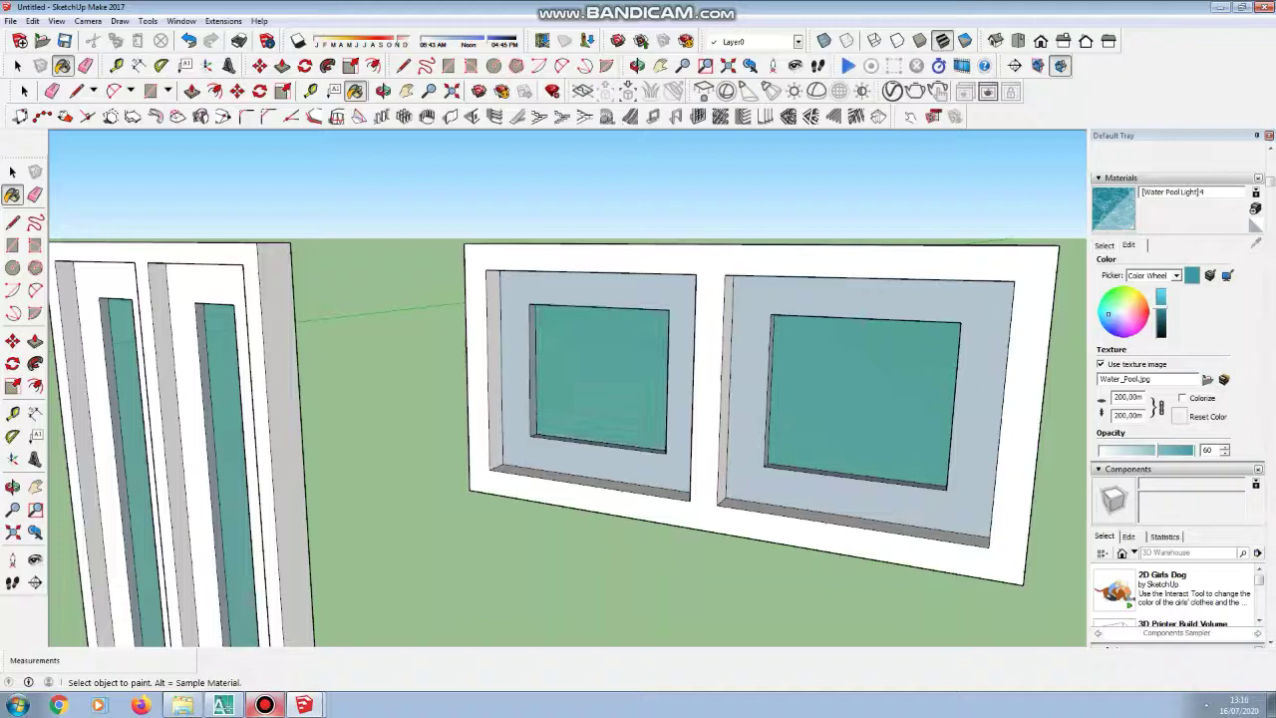
Step: Paint both inner sash borders of the wide two-panel unit with 0129_WhiteSmoke from the Colors-Named collection
left_click(1105, 246)
left_click(1193, 263)
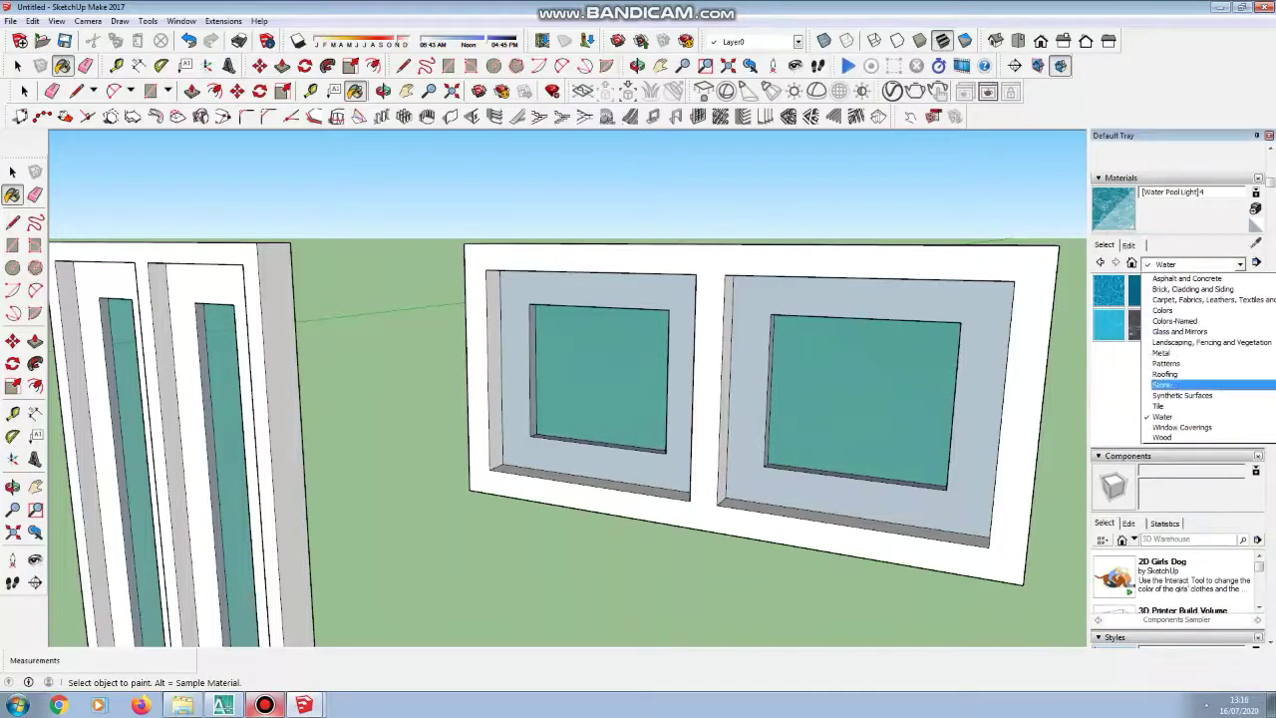
left_click(1174, 321)
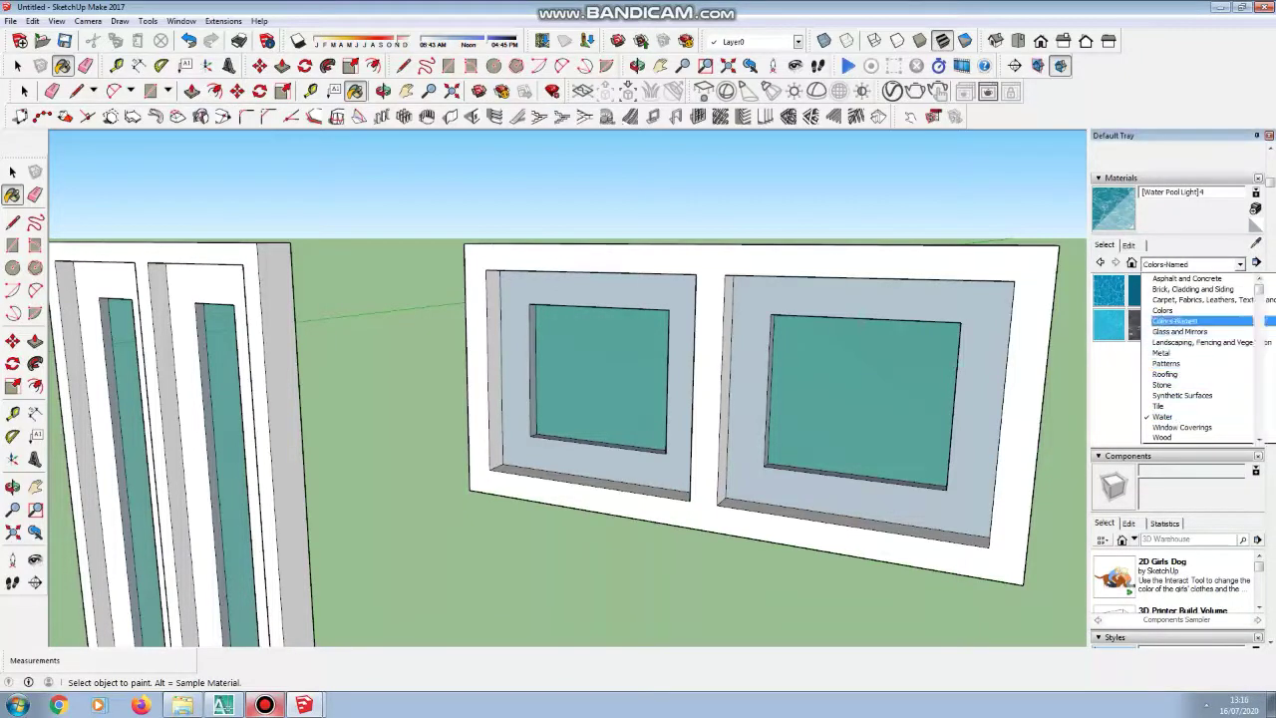
scroll(1146, 399, "down", 5)
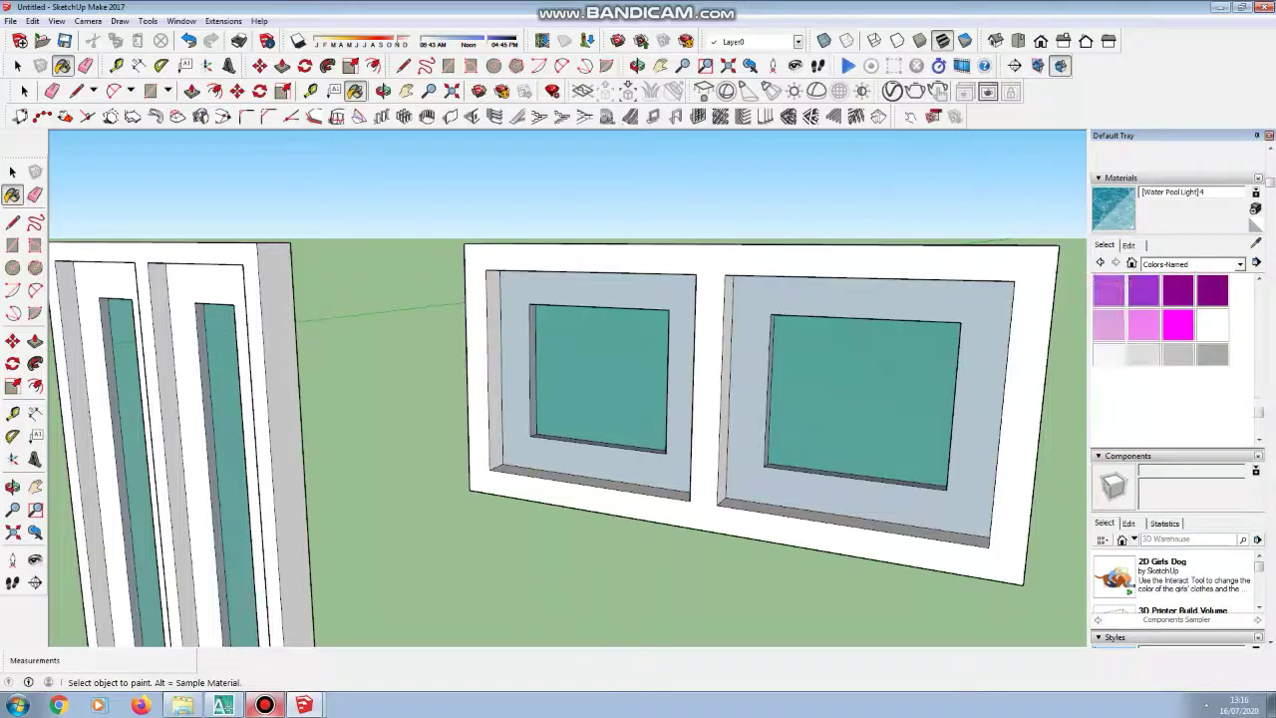
left_click(1109, 382)
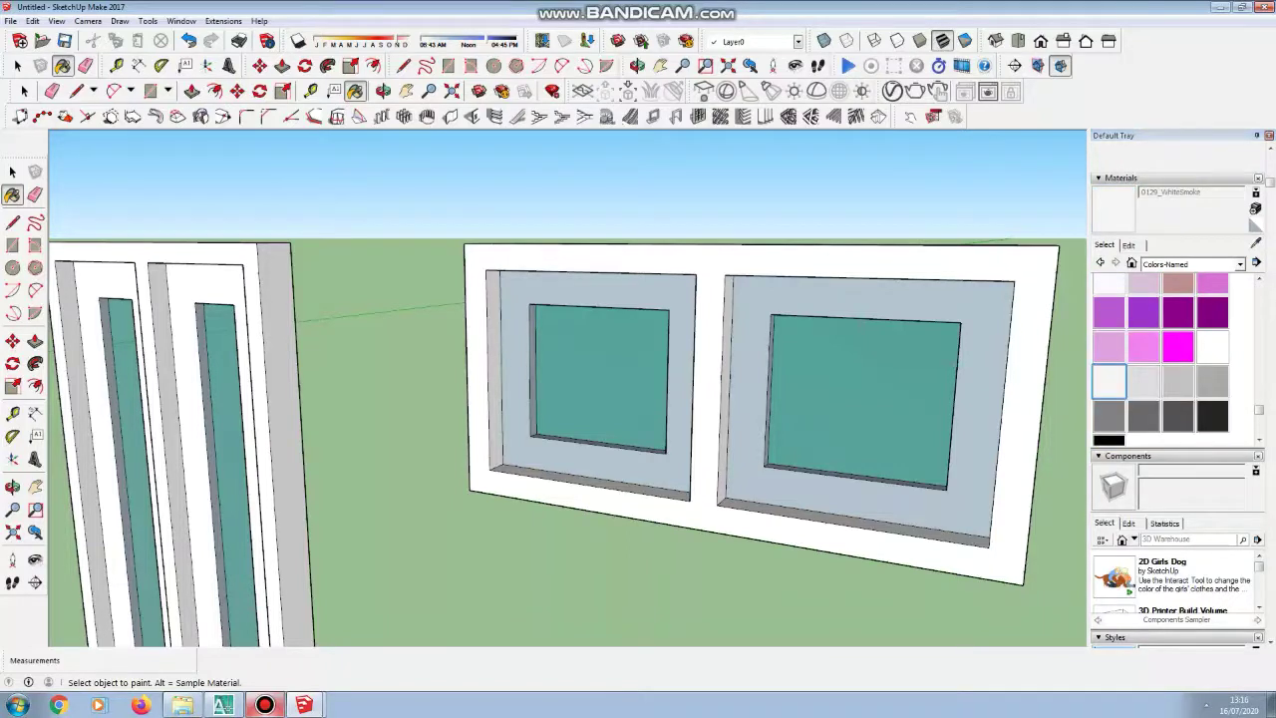
left_click(986, 418)
left_click(513, 418)
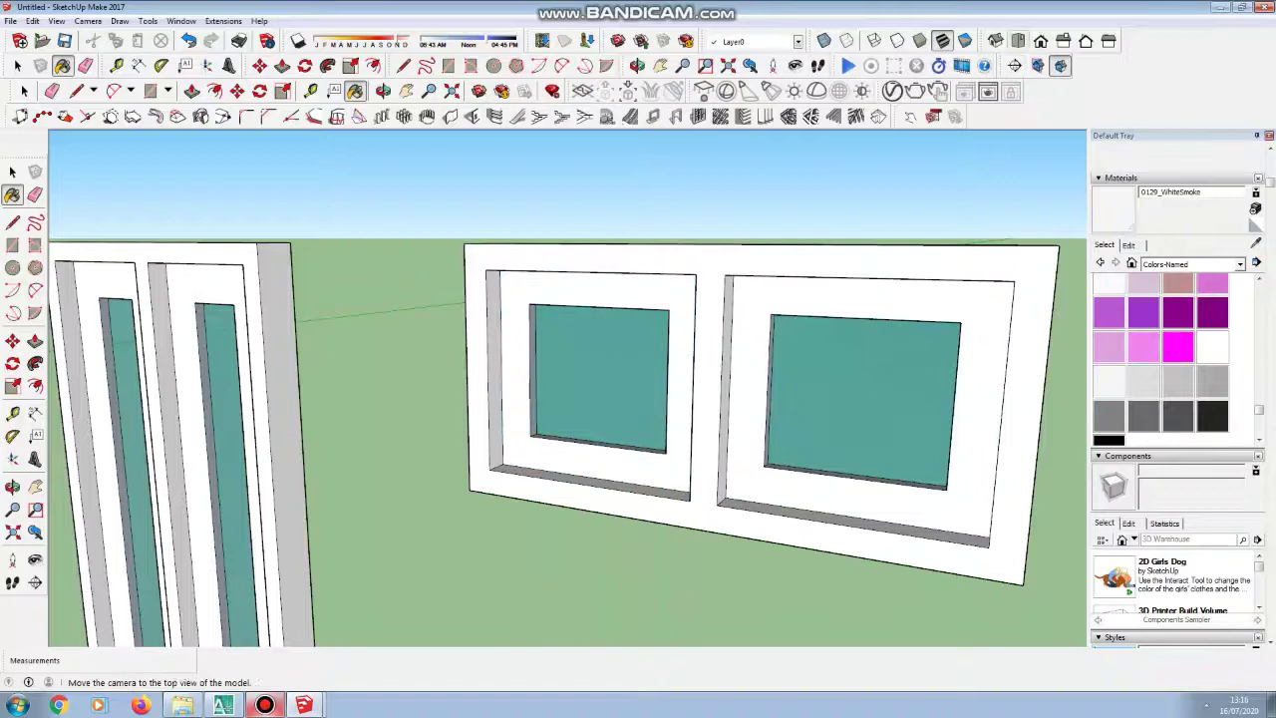
Step: Switch to the front view, close the Default Tray and frame all six finished door and window units
left_click(1040, 41)
scroll(783, 273, "down", 2)
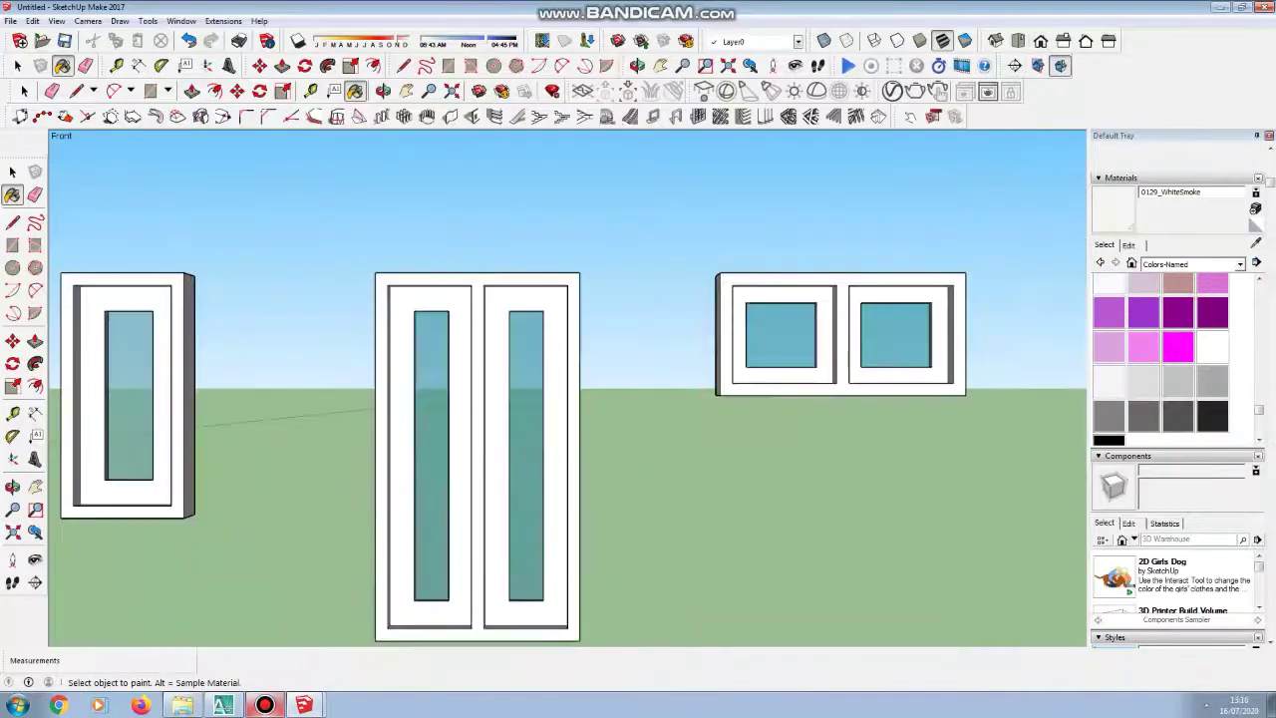
left_click(1269, 136)
scroll(1003, 326, "down", 4)
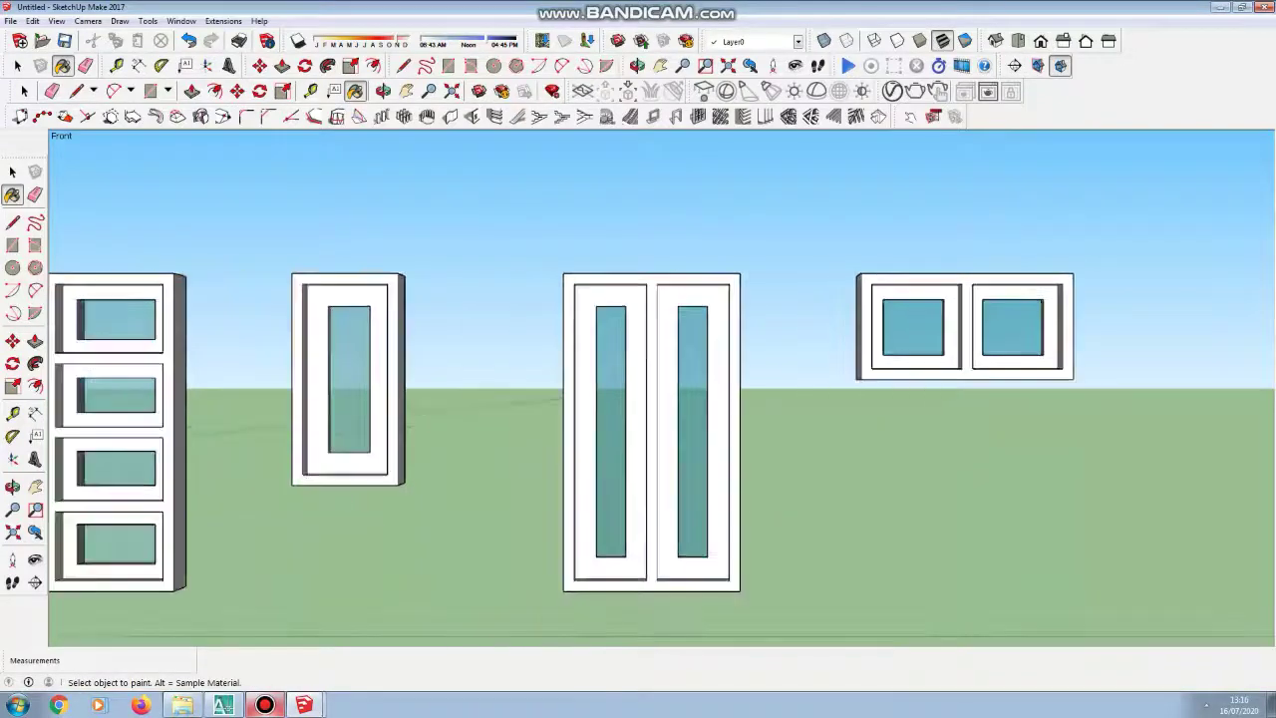
scroll(782, 375, "down", 3)
scroll(436, 406, "up", 3)
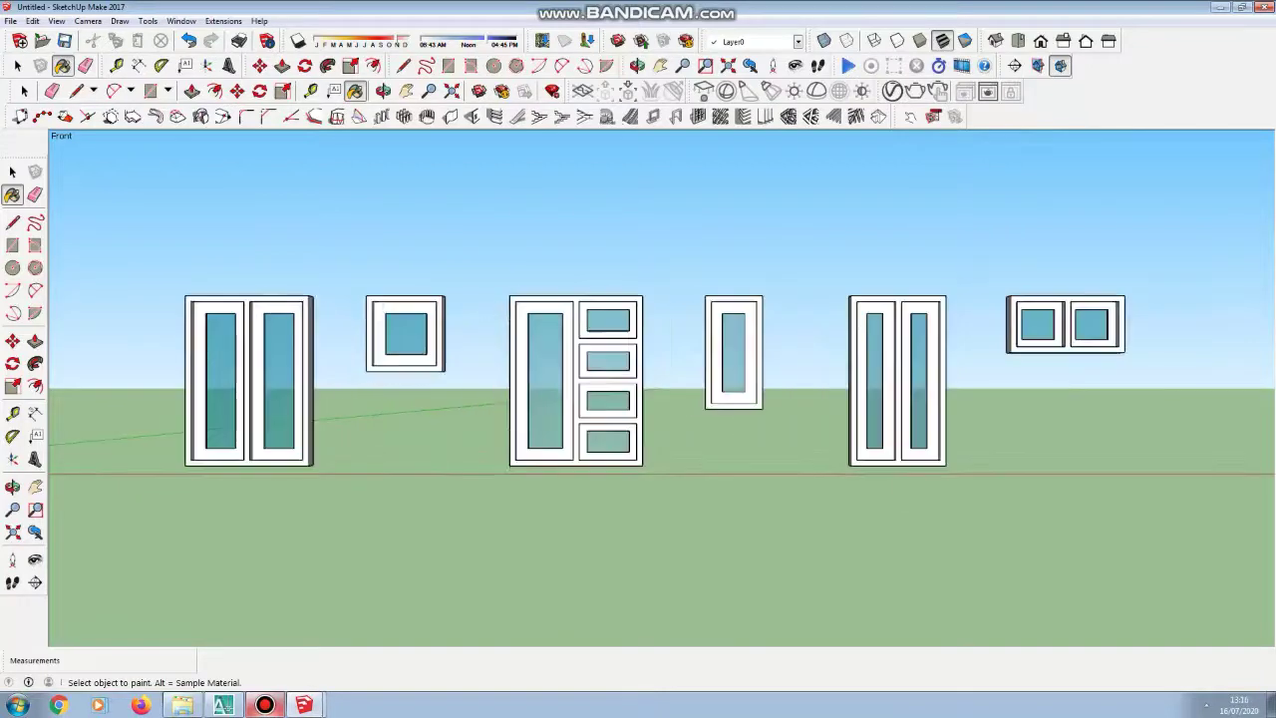
scroll(159, 472, "down", 1)
scroll(159, 471, "up", 1)
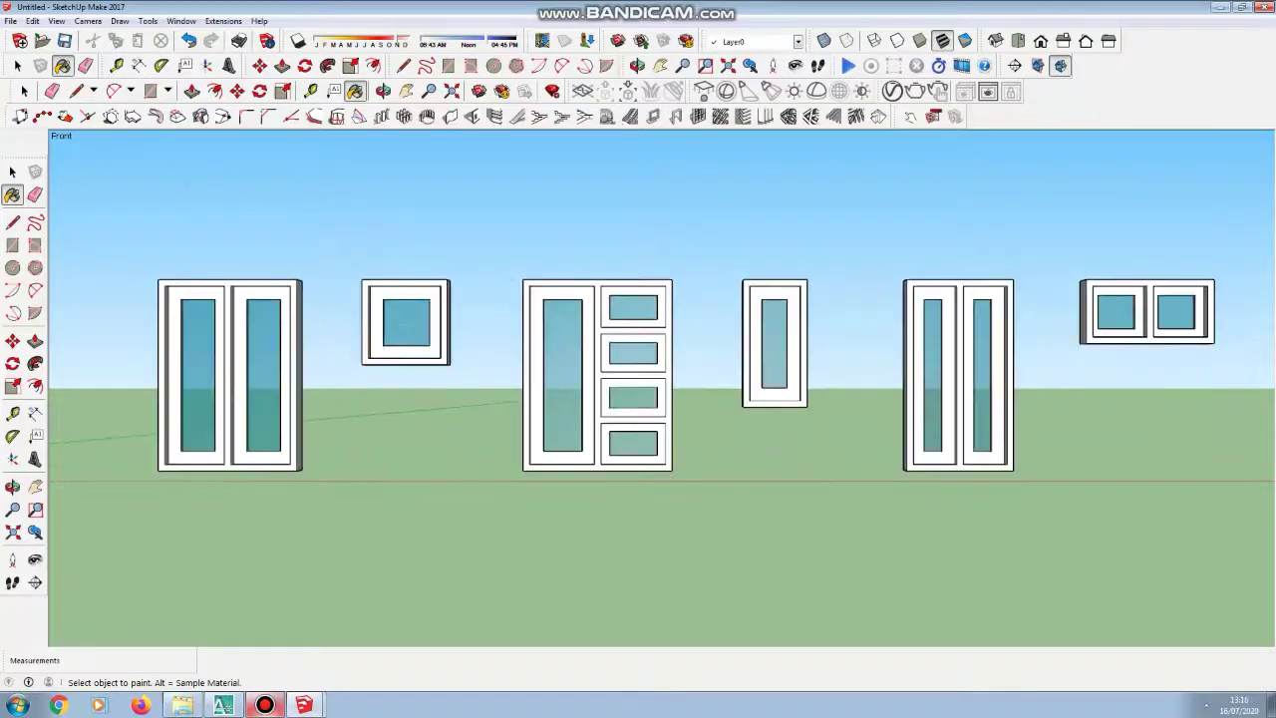